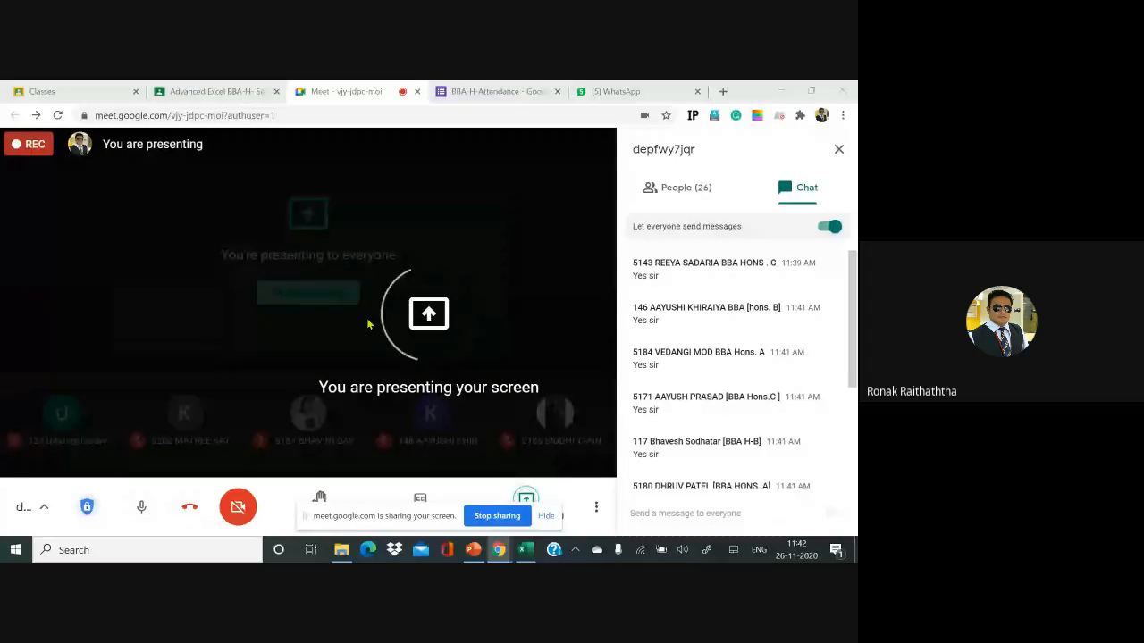
- Switch from the Google Meet window to the 26-11 Tasks workbook in Excel
key("alt+Tab")
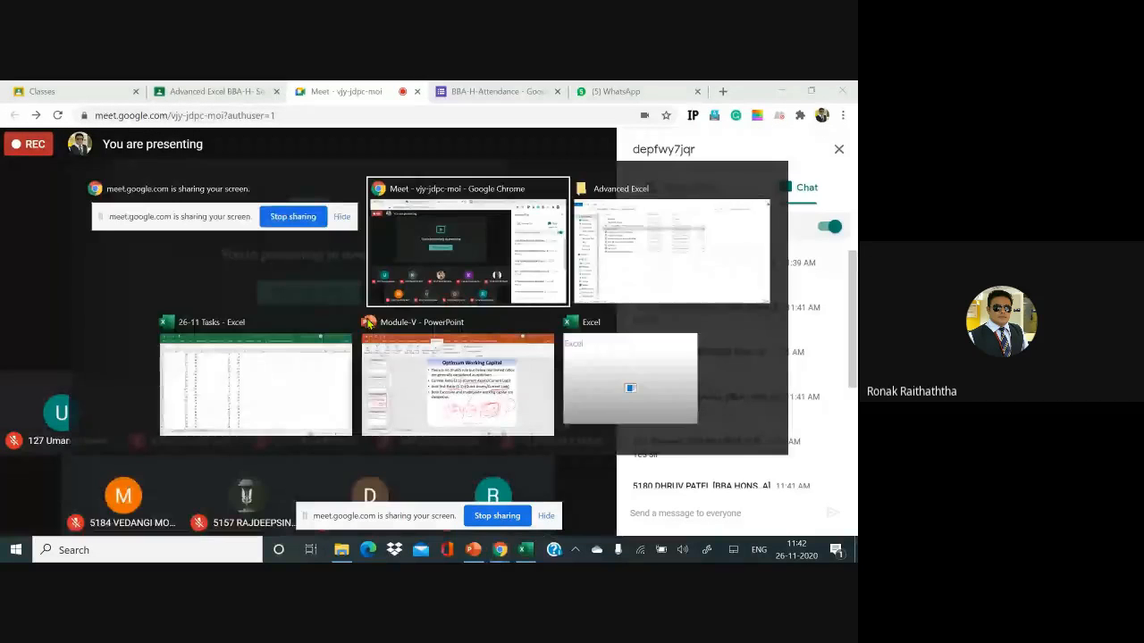
key("alt+Tab")
key("alt+Tab")
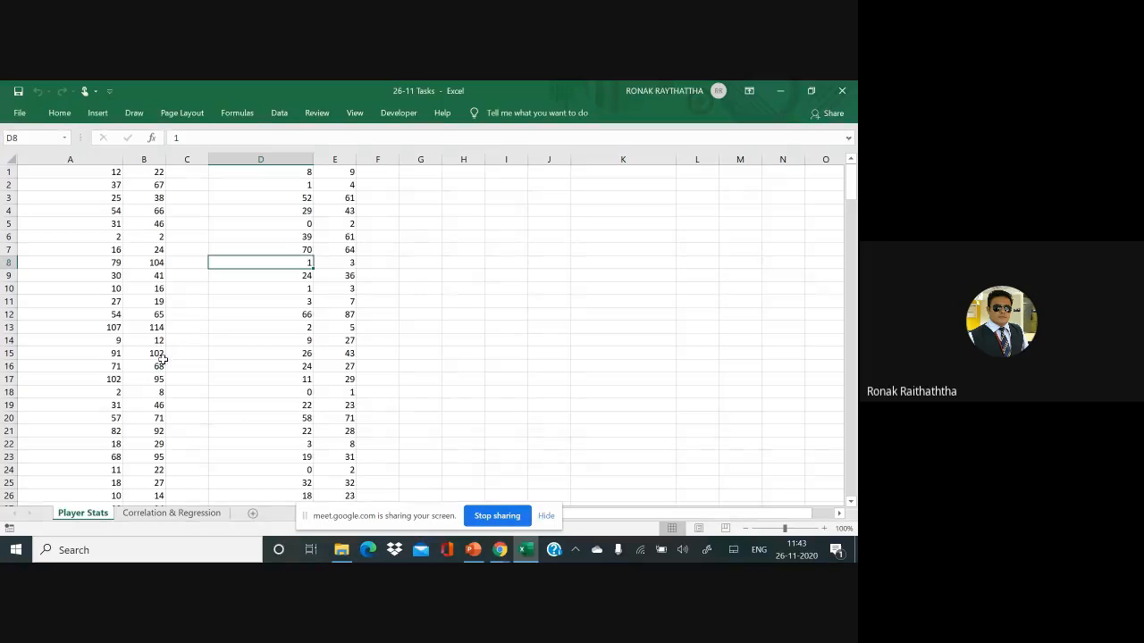
- Look through the rows of figures in columns A, B, D and E on the Player Stats sheet
scroll(163, 359, "down", 10)
scroll(163, 359, "up", 7)
scroll(162, 359, "down", 16)
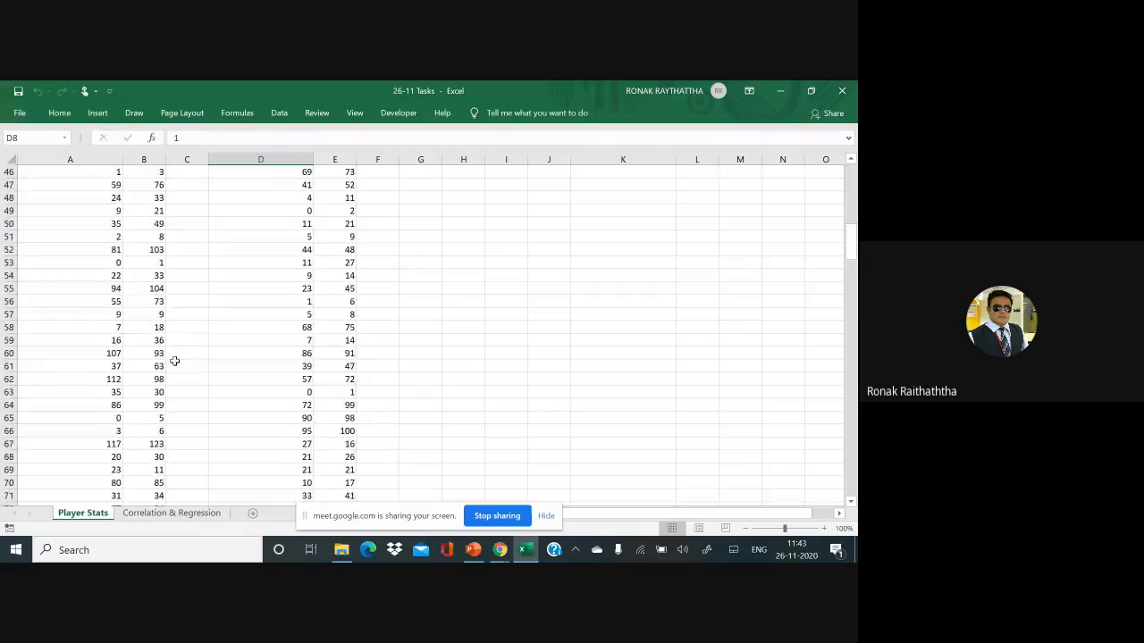
scroll(176, 365, "down", 13)
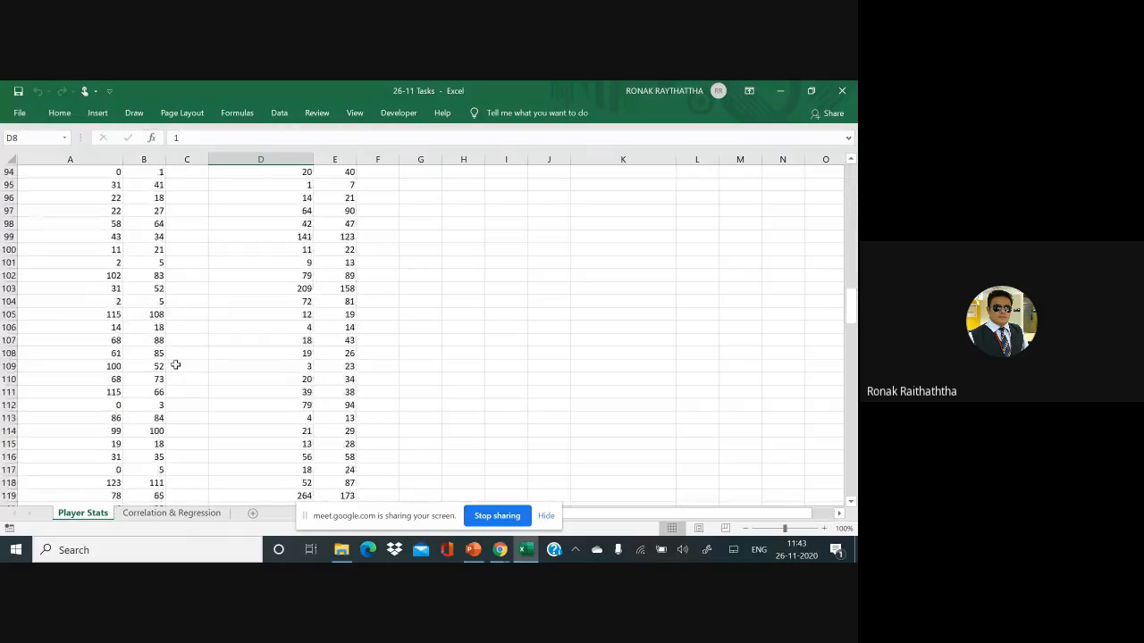
scroll(175, 365, "down", 17)
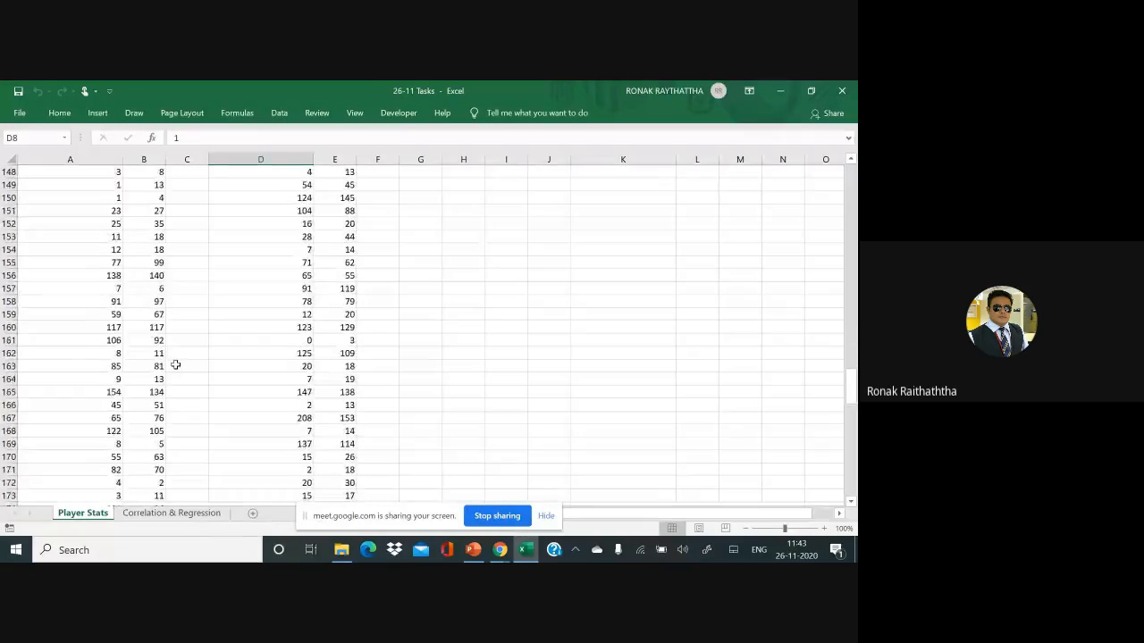
scroll(175, 365, "down", 13)
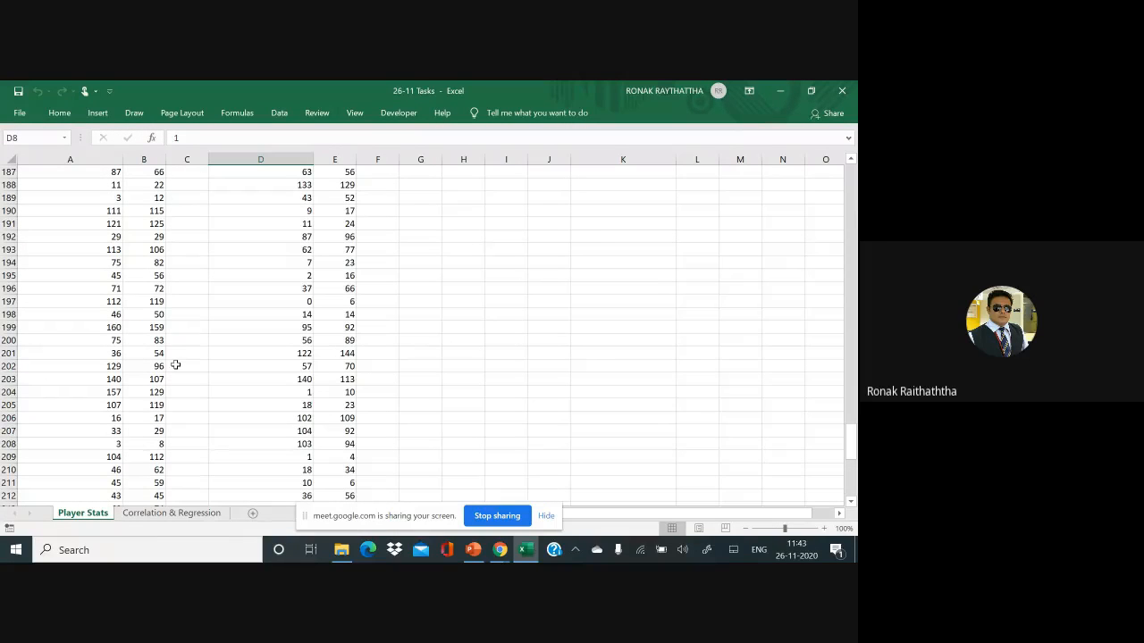
- Find and start the Windows Magnifier and enlarge the screen to 200%
left_click(224, 552)
type("magni")
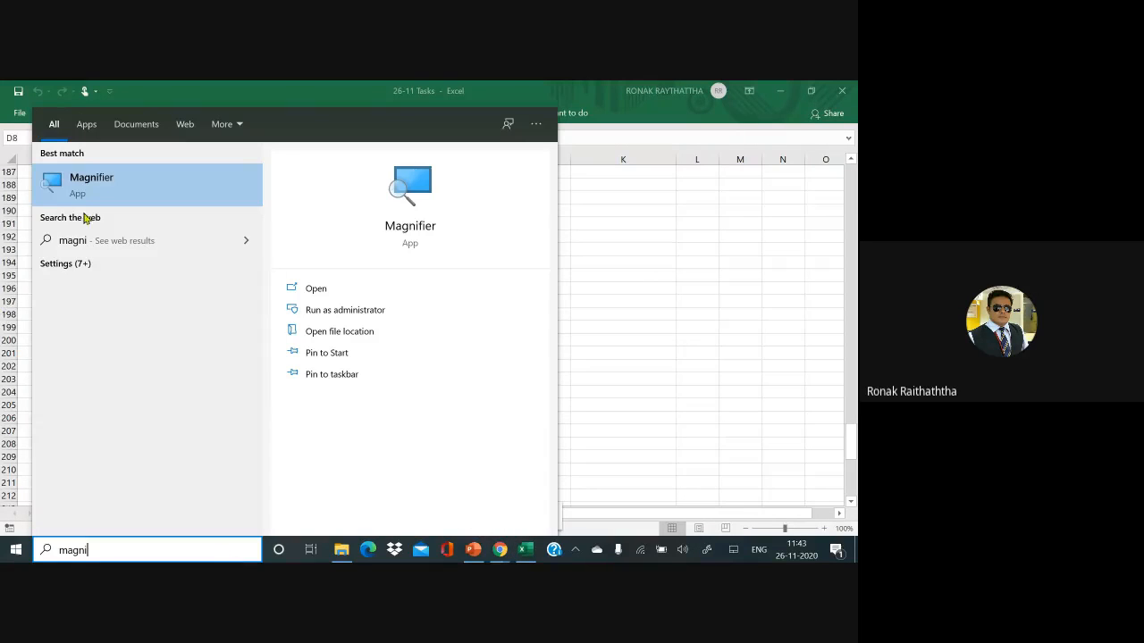
left_click(92, 184)
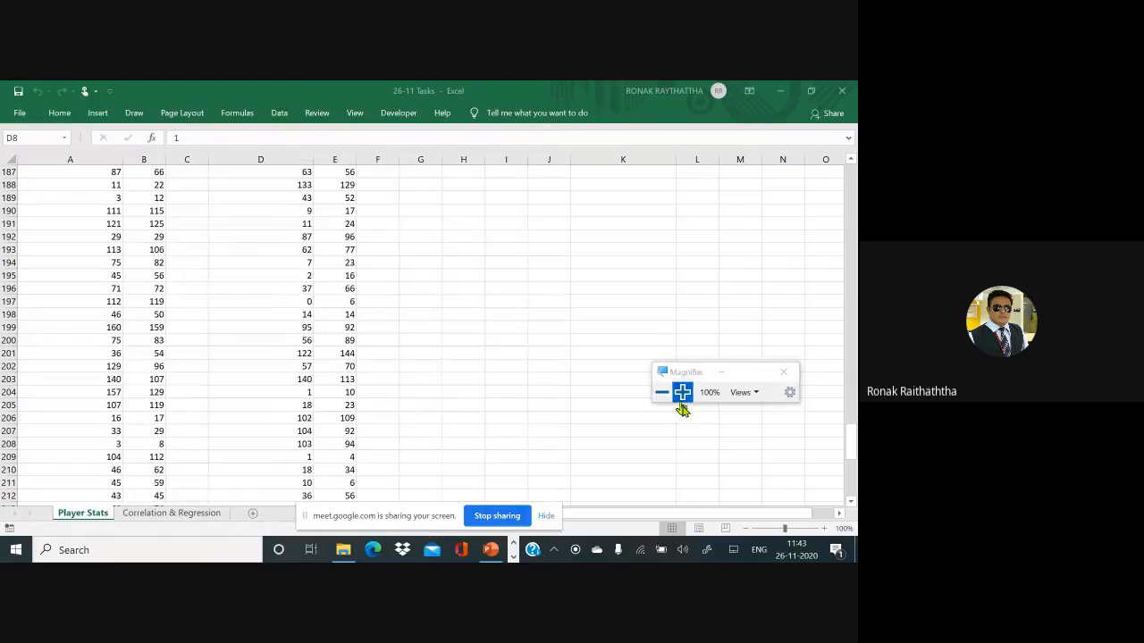
left_click(679, 402)
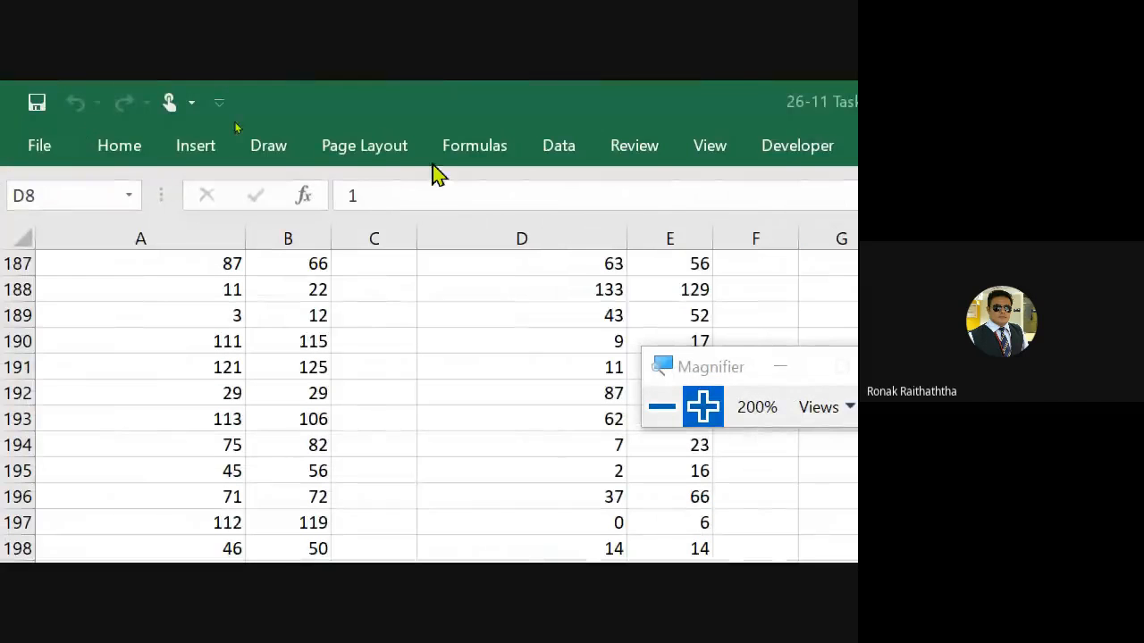
left_click(562, 150)
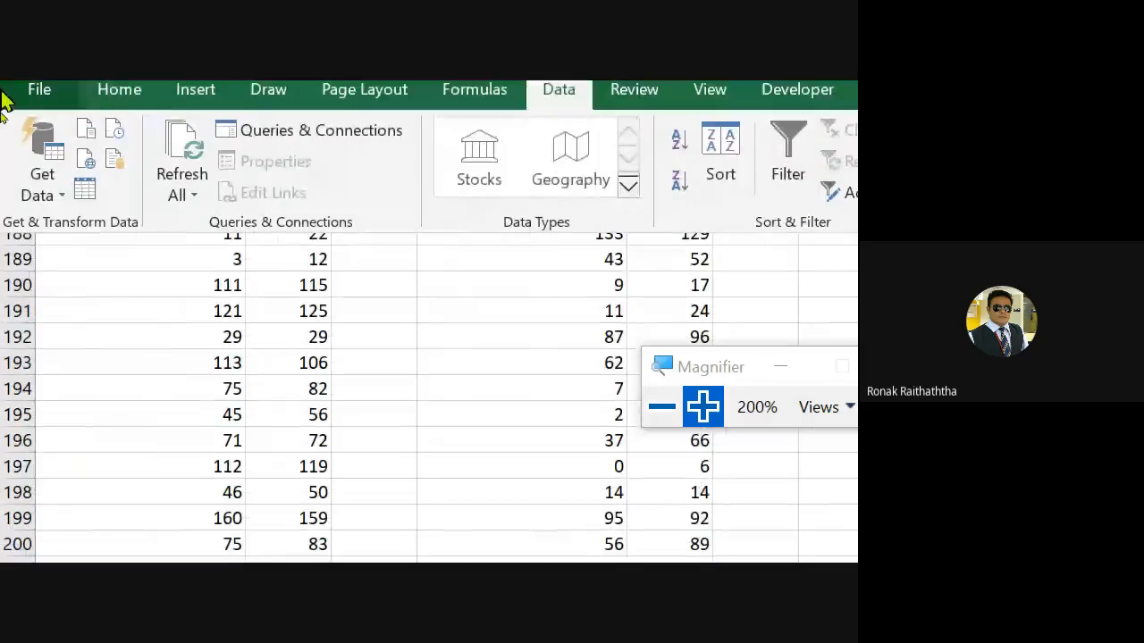
left_click(40, 152)
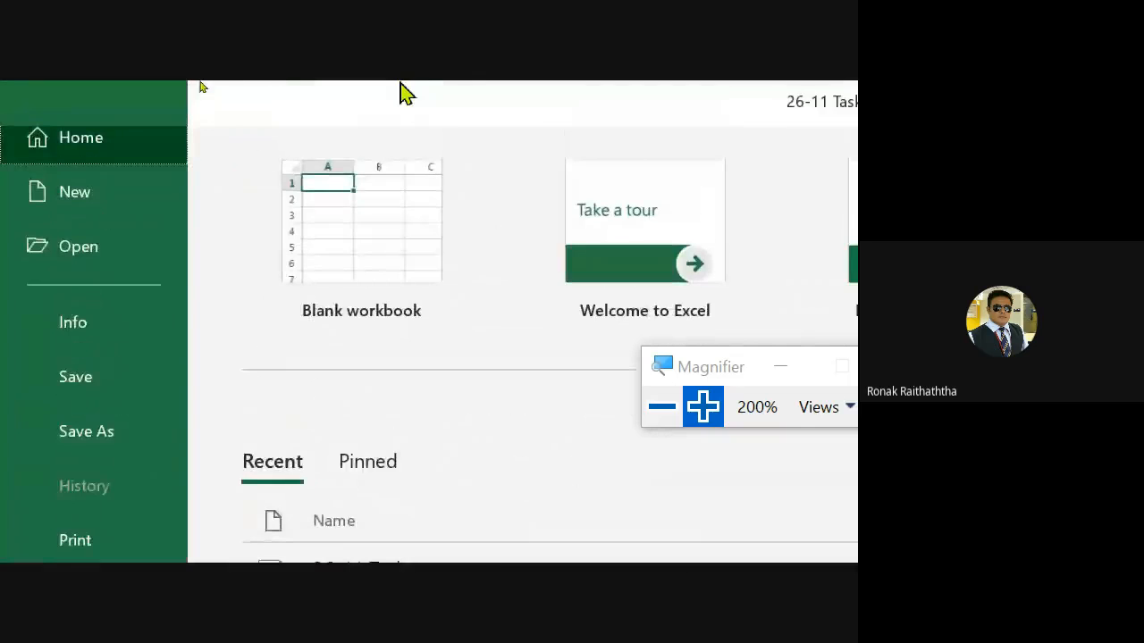
key("Escape")
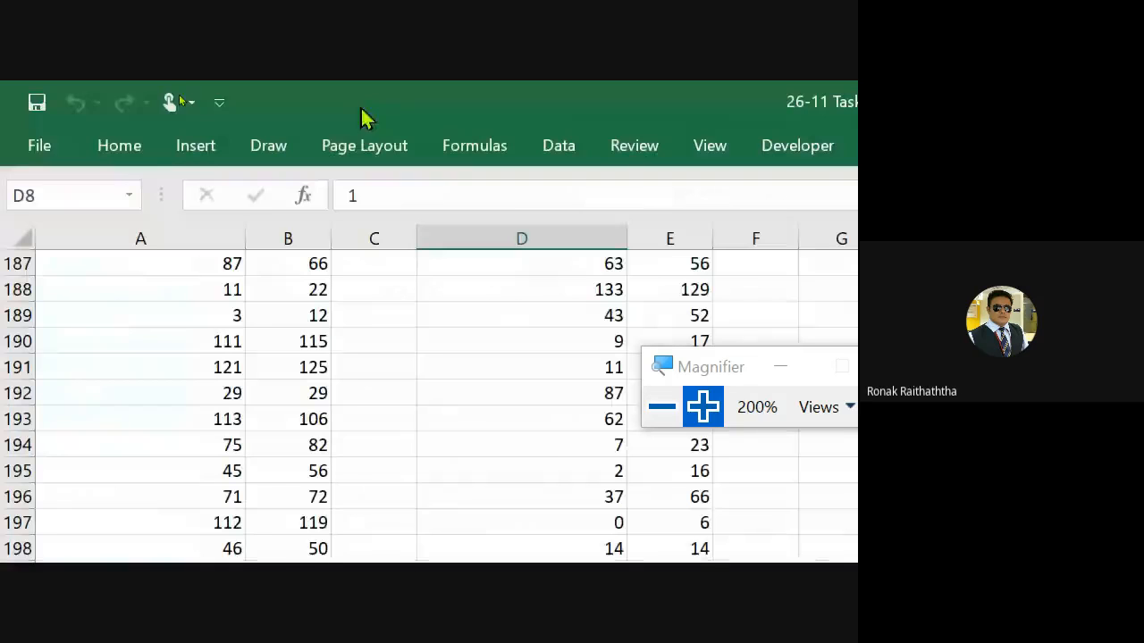
left_click(45, 147)
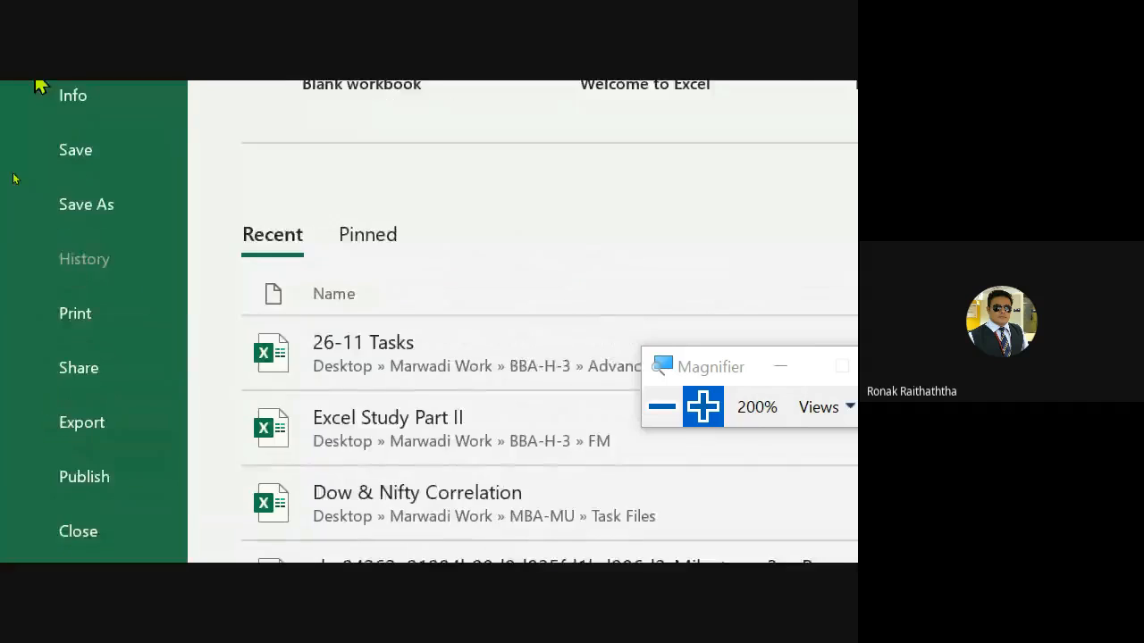
left_click(6, 130)
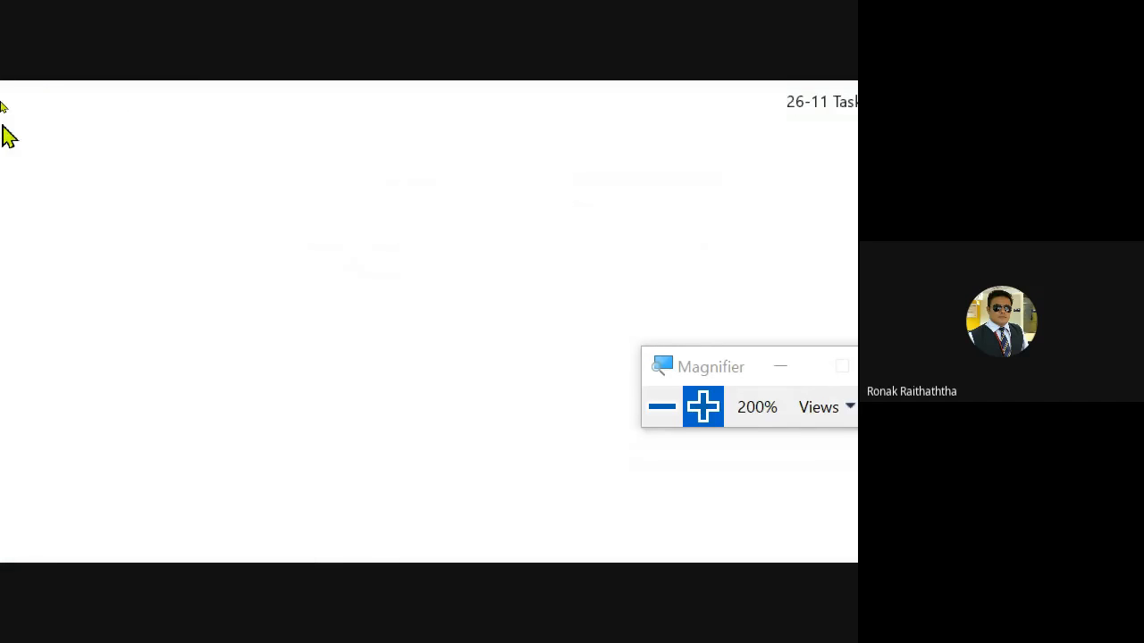
- Open the Add-ins page of the Excel options, reducing the screen magnification to 100%
left_click(45, 144)
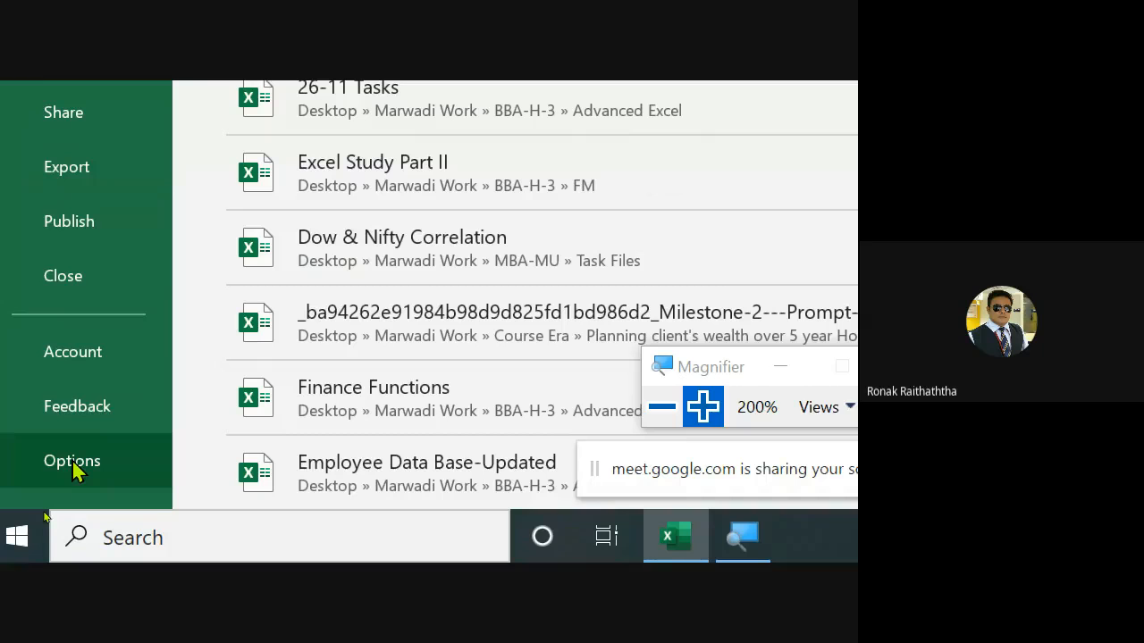
left_click(73, 461)
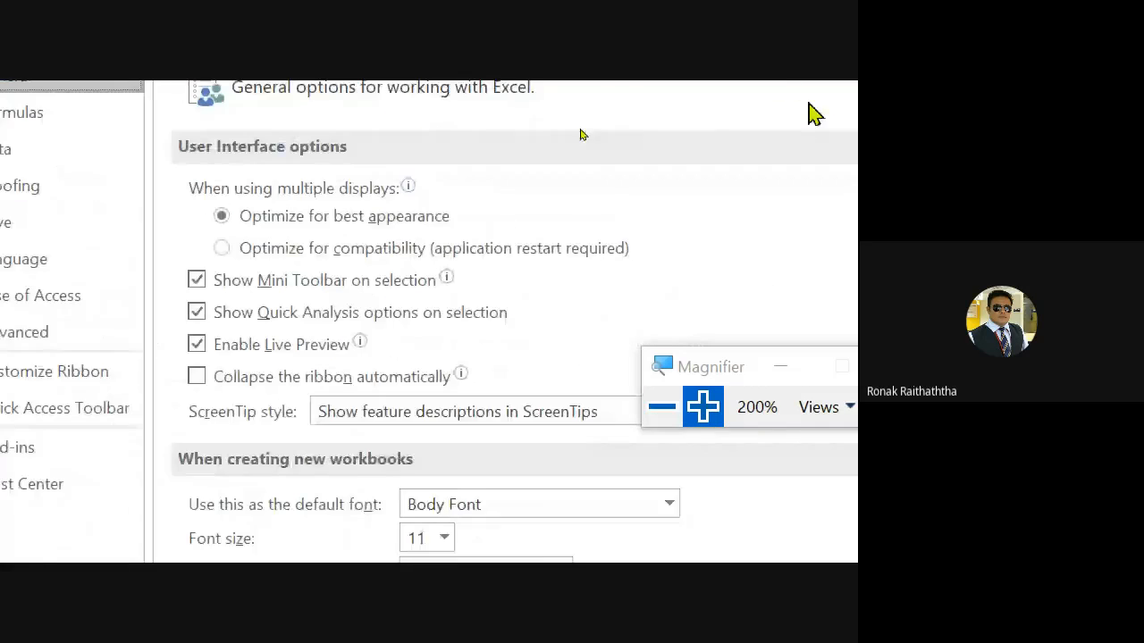
left_click(662, 409)
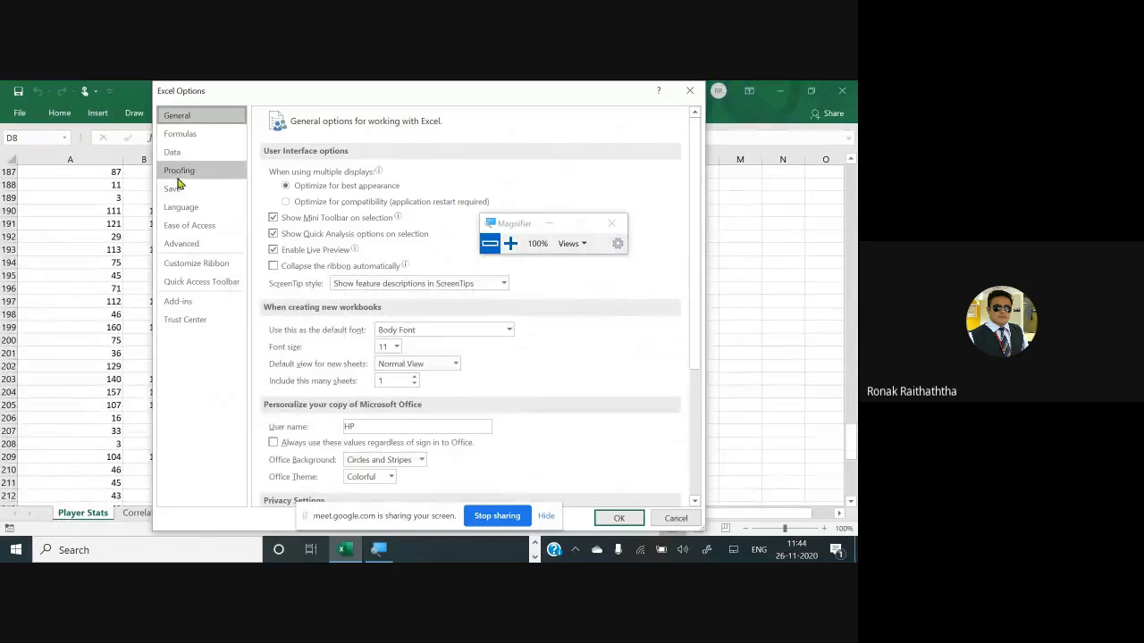
left_click(183, 302)
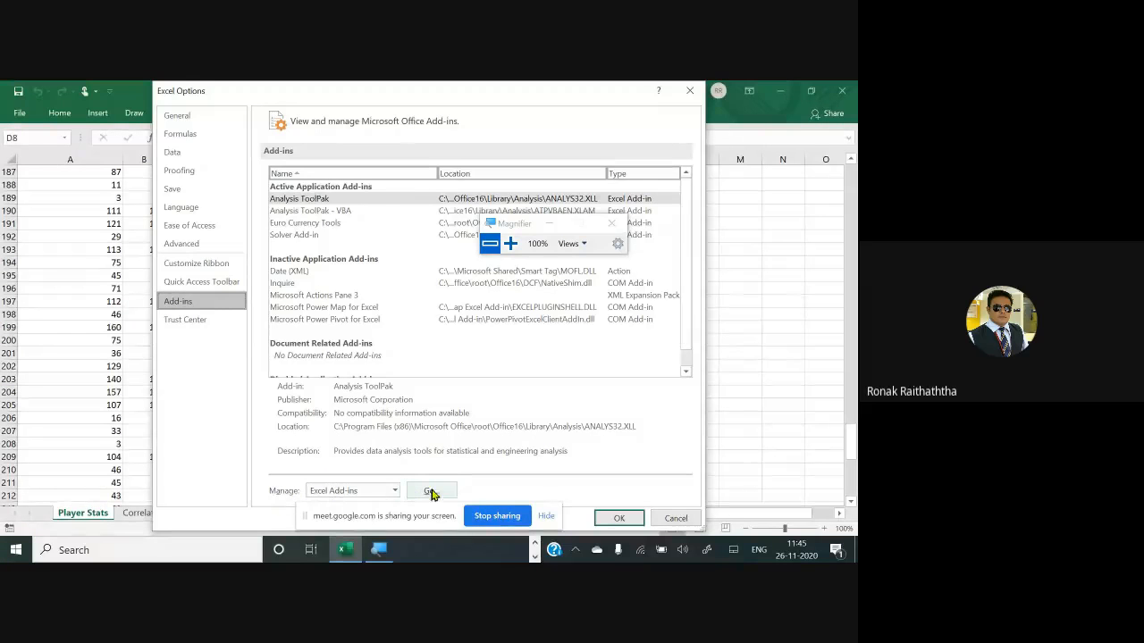
- Magnify the screen to 200%, open the manager for Excel Add-ins and accept it with Analysis ToolPak enabled
left_click(510, 243)
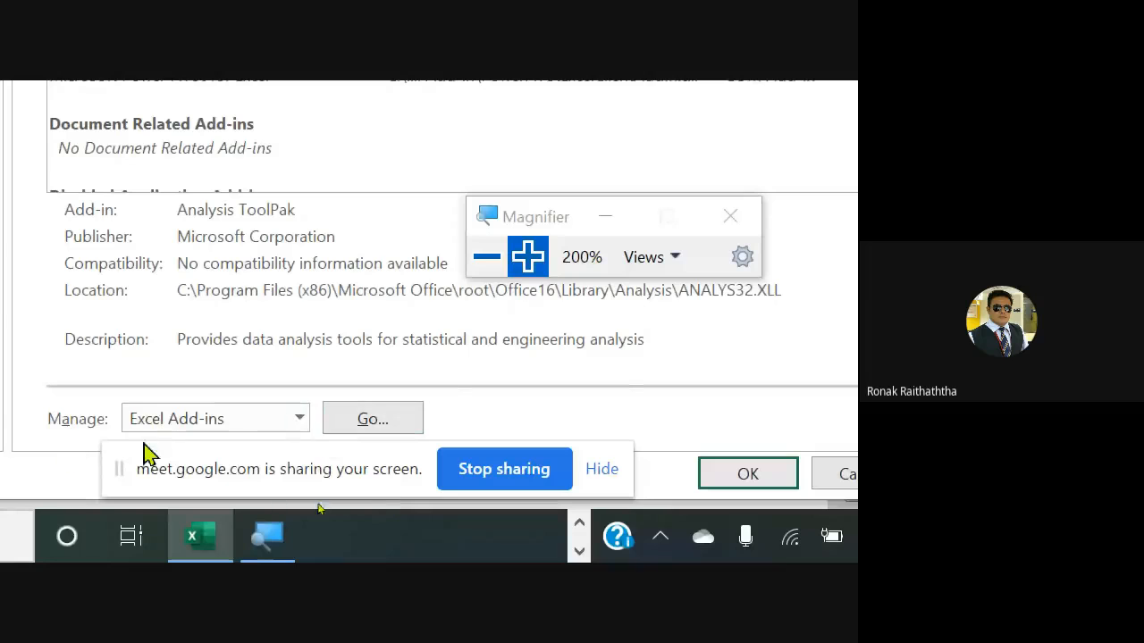
left_click(384, 427)
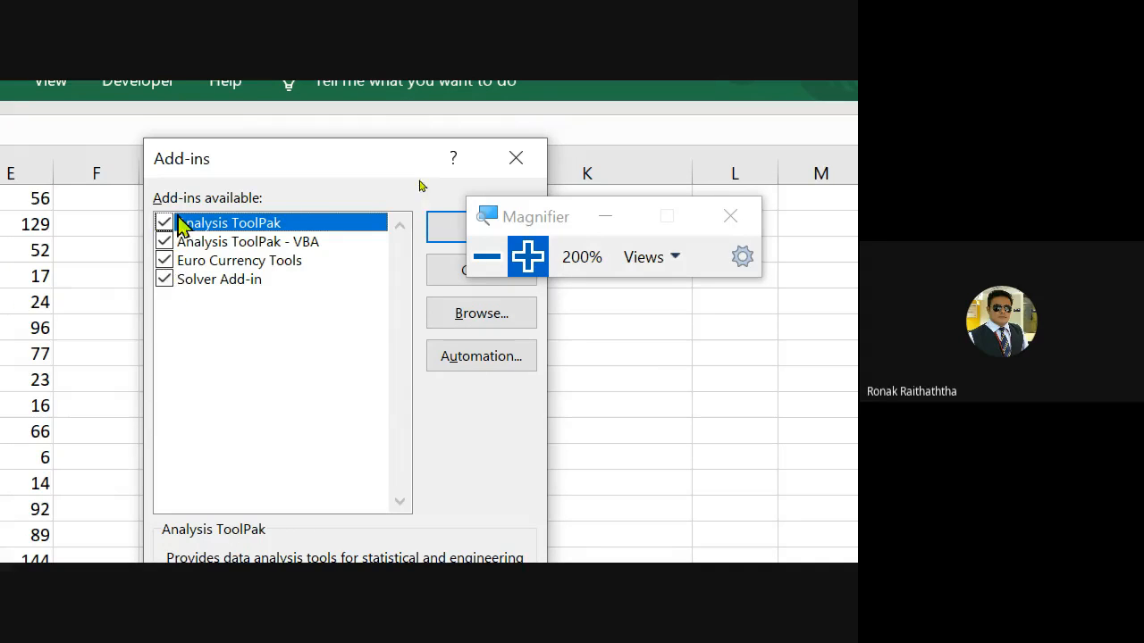
left_click(438, 242)
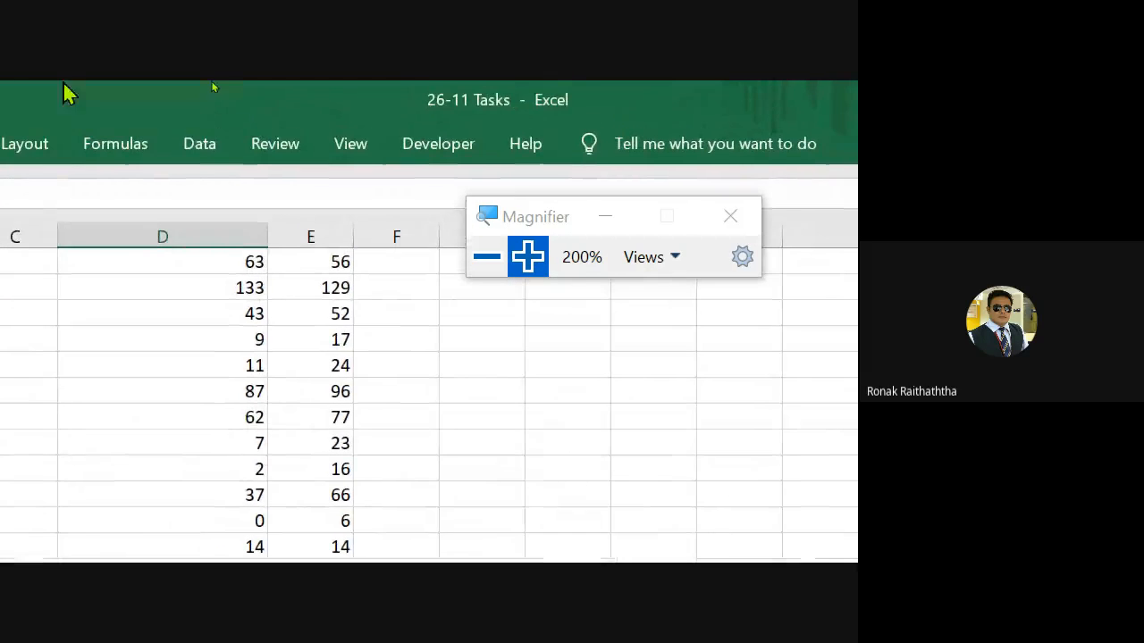
- Move the Magnifier window out of the way and display the data commands to locate Data Analysis
left_click(204, 149)
left_click_drag(543, 235, 804, 495)
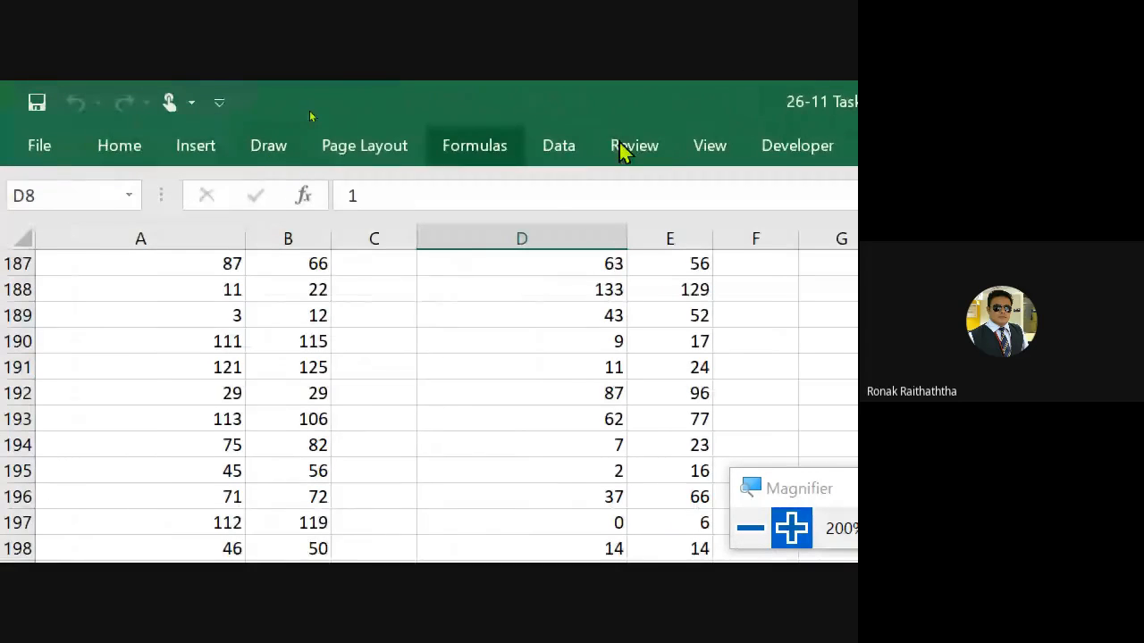
left_click(580, 159)
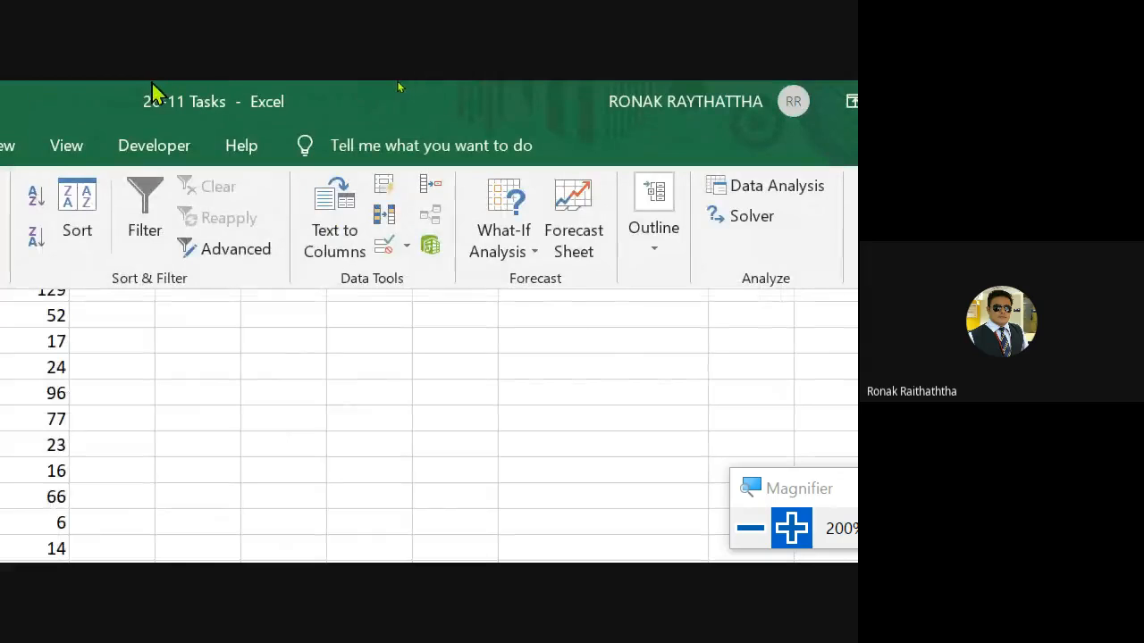
- Check the newest chat messages in the Google Meet window and return to the Player Stats sheet in Excel
key("alt+Tab")
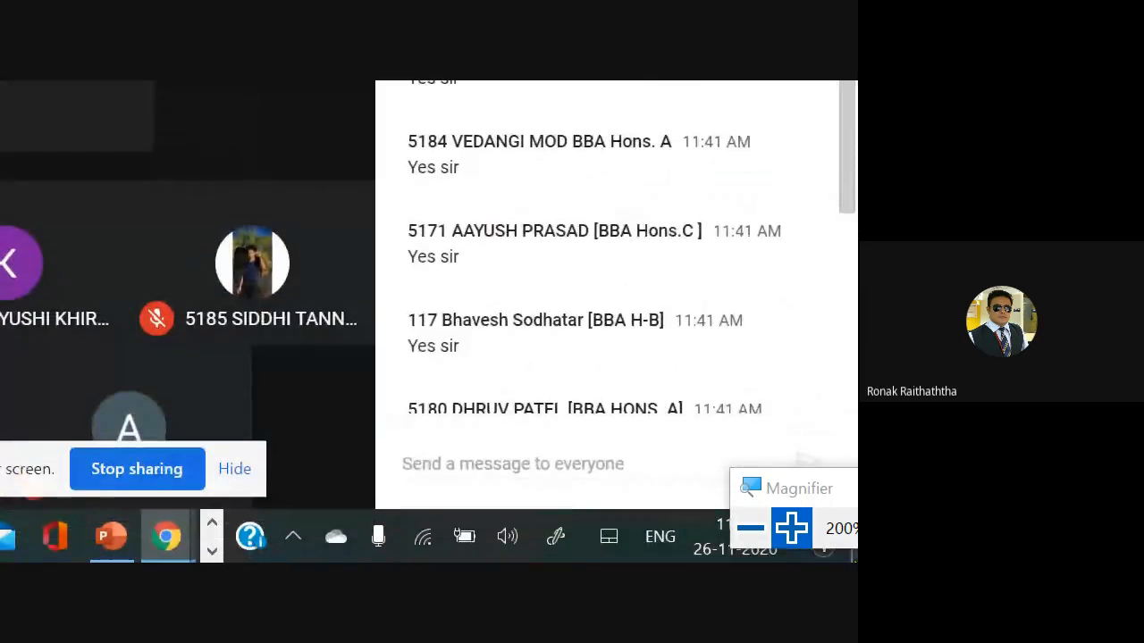
scroll(656, 345, "down", 3)
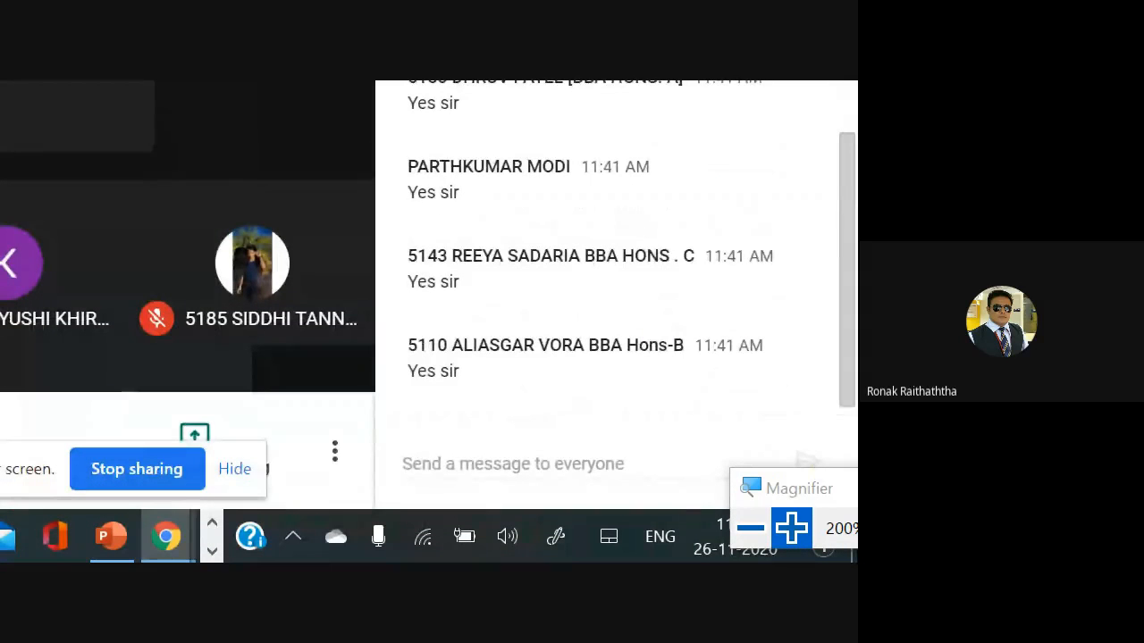
left_click_drag(790, 490, 856, 466)
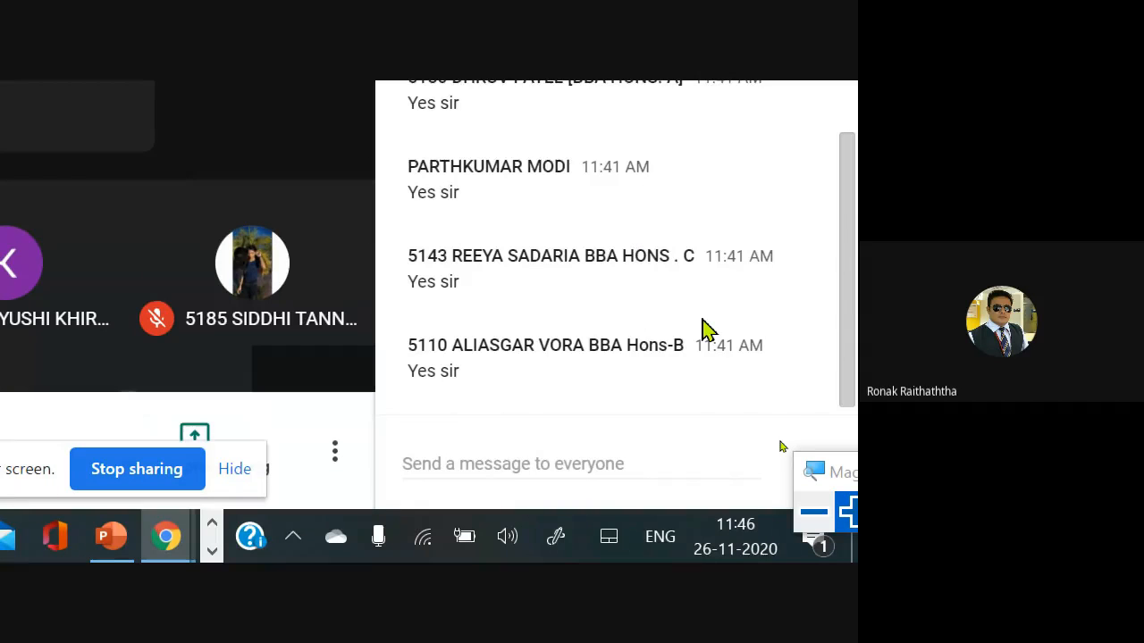
key("alt+Tab")
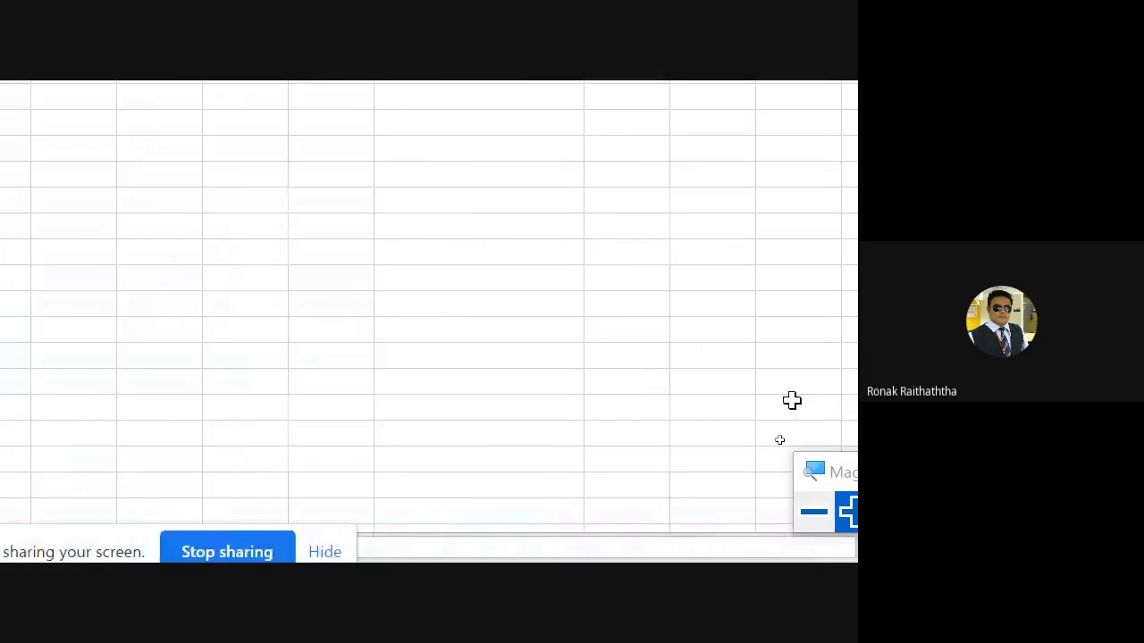
scroll(145, 184, "up", 6)
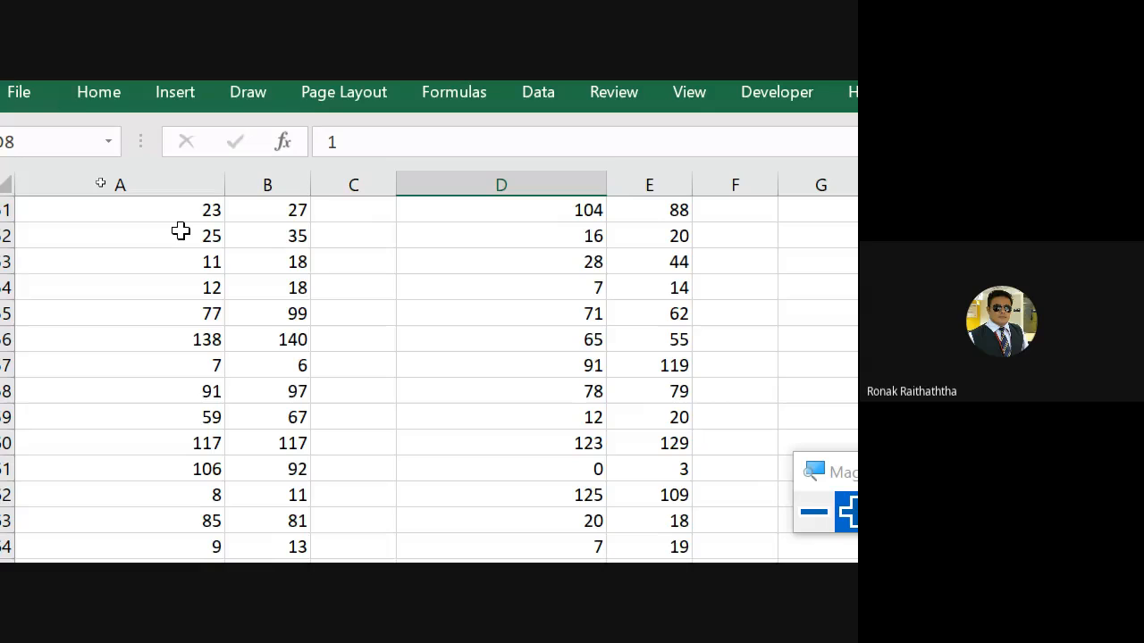
- Switch to Google Meet to read the participants' replies and questions in the chat, and return to Excel
key("alt+Tab")
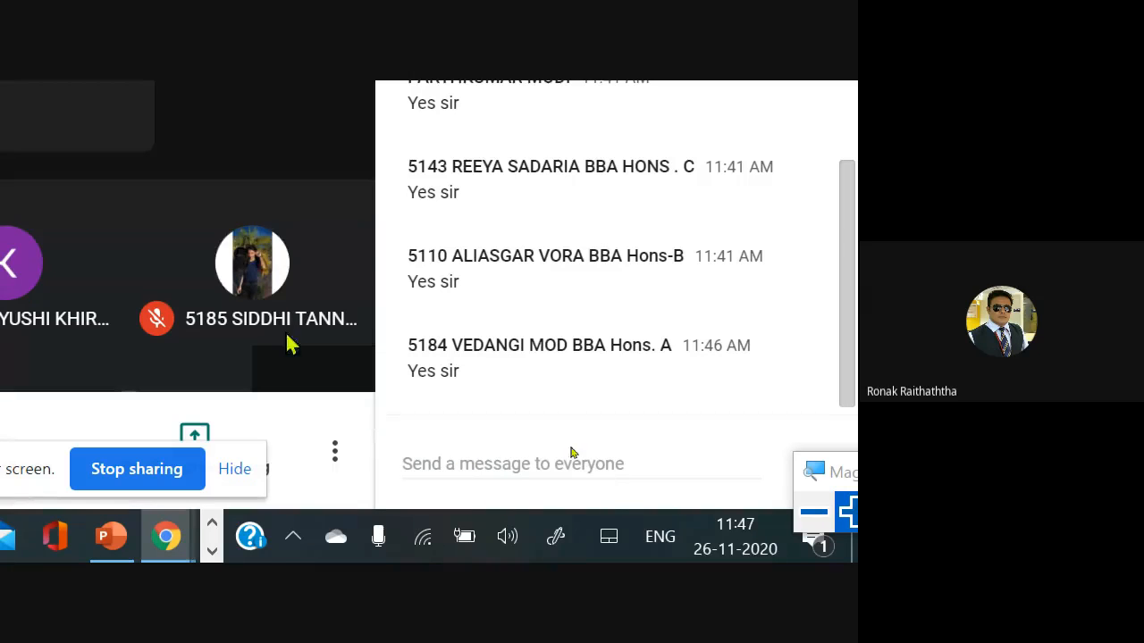
mouse_move(261, 327)
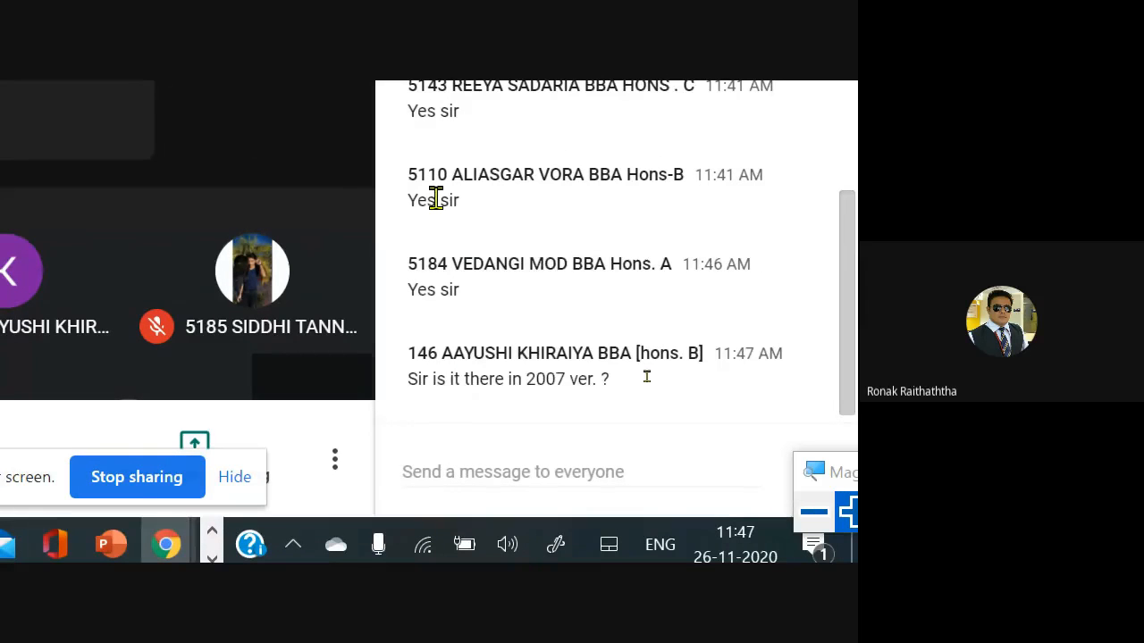
key("alt+Tab")
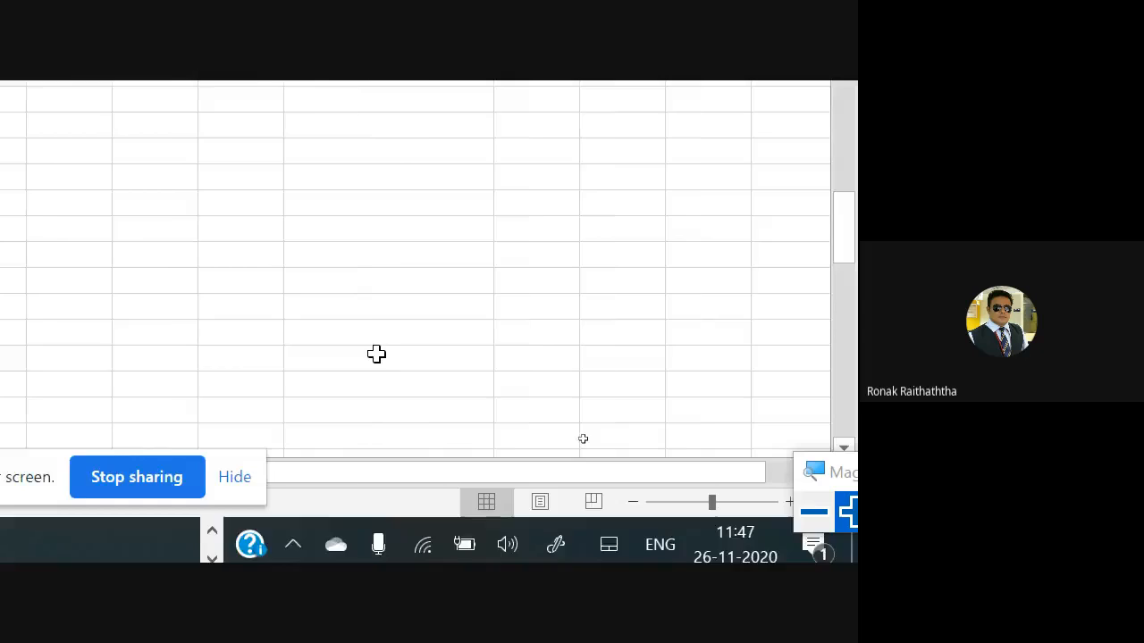
- Reopen the Excel options at the Add-ins page to review how Excel Add-ins are managed
left_click(30, 154)
left_click(169, 170)
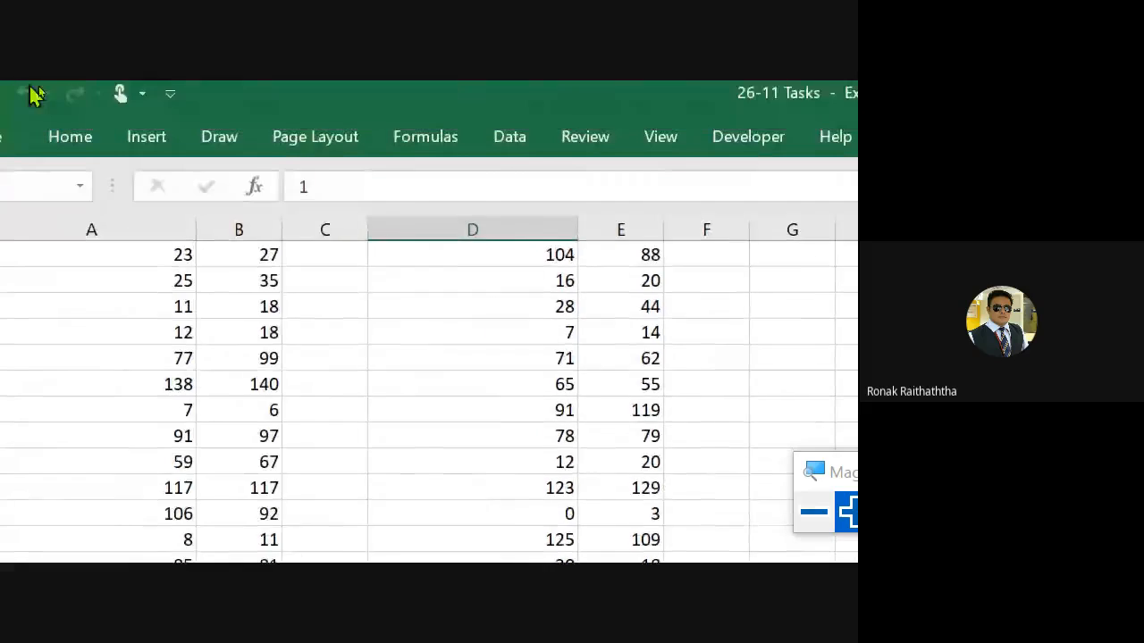
left_click(29, 124)
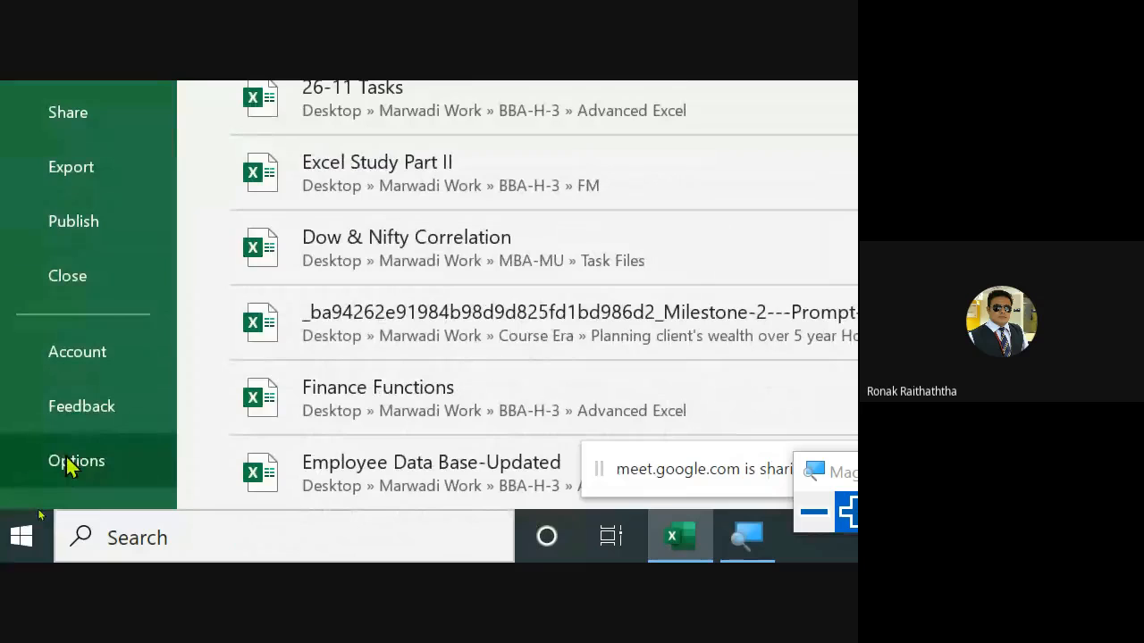
left_click(70, 461)
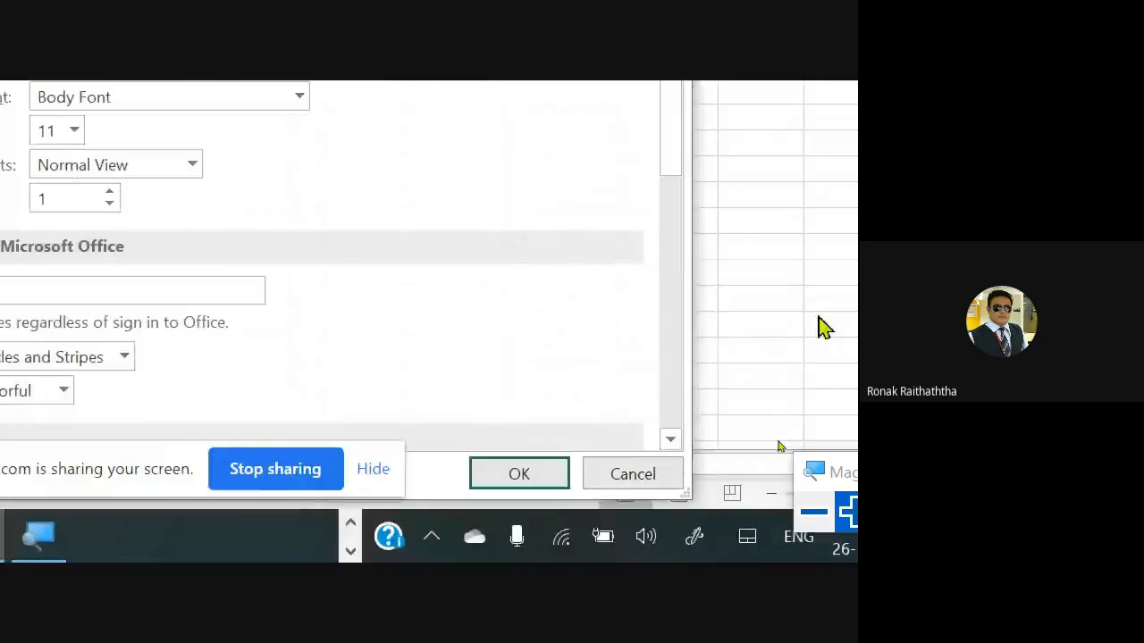
left_click(380, 234)
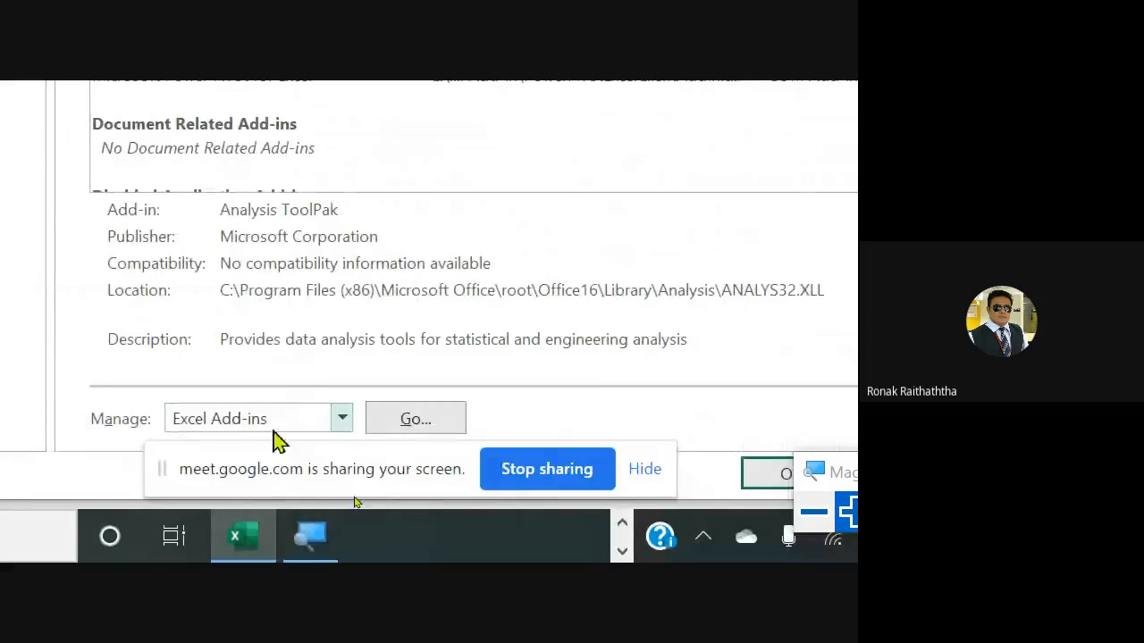
- Open the Excel Add-ins manager, accept it with Analysis ToolPak enabled, and display the data commands
left_click(410, 420)
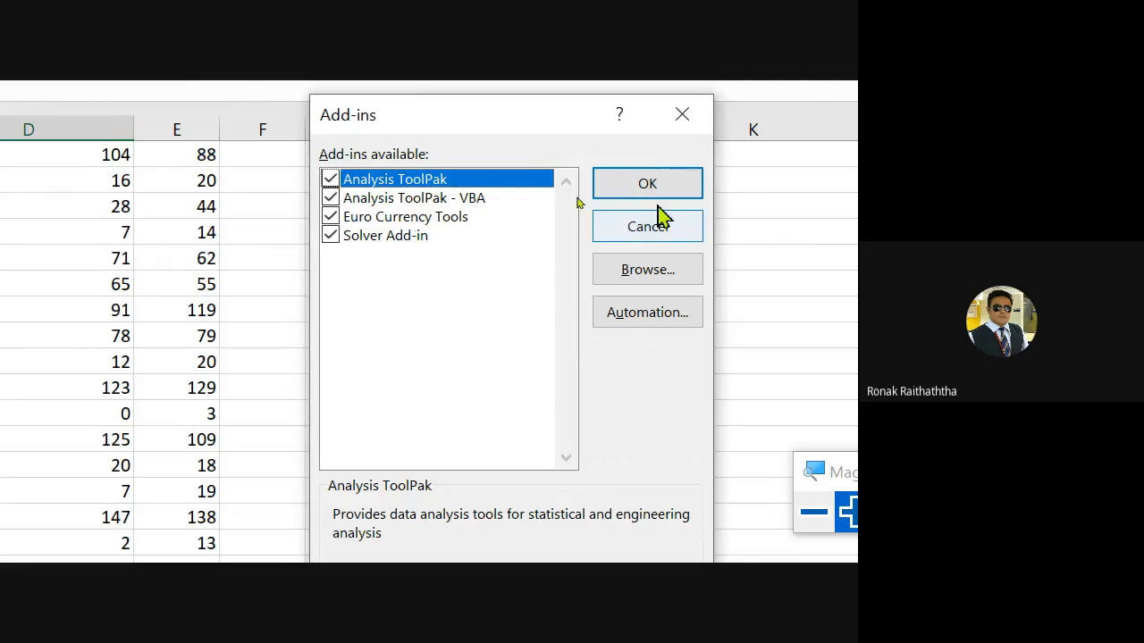
left_click(665, 185)
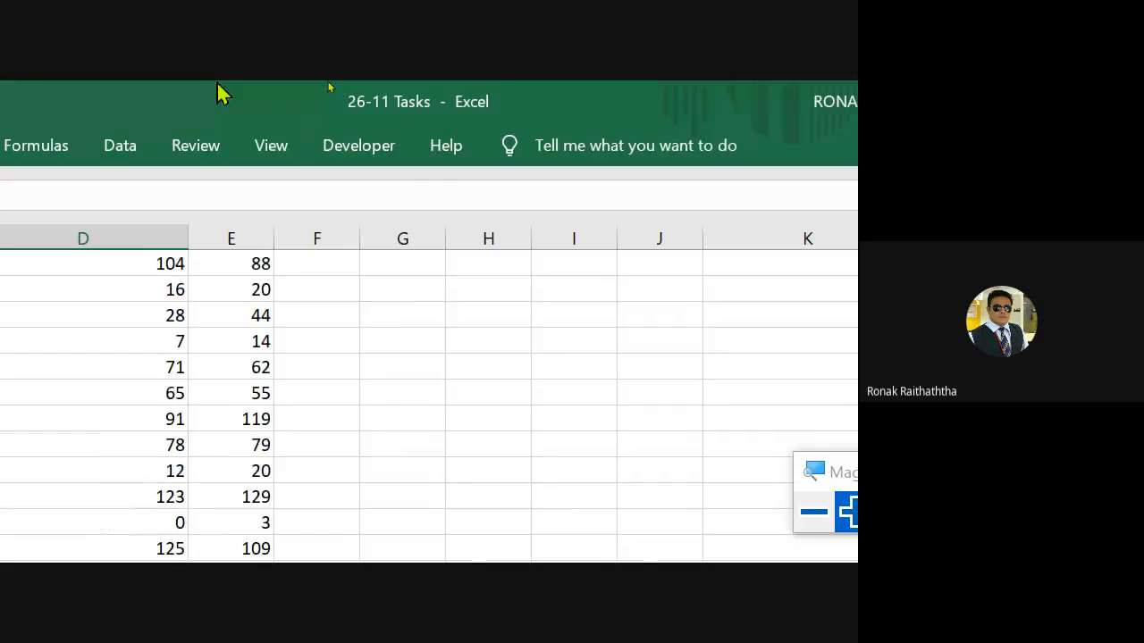
left_click(134, 145)
- Switch to the browser to look at the WhatsApp Web group conversation, and return to the Excel workbook
key("alt+Tab")
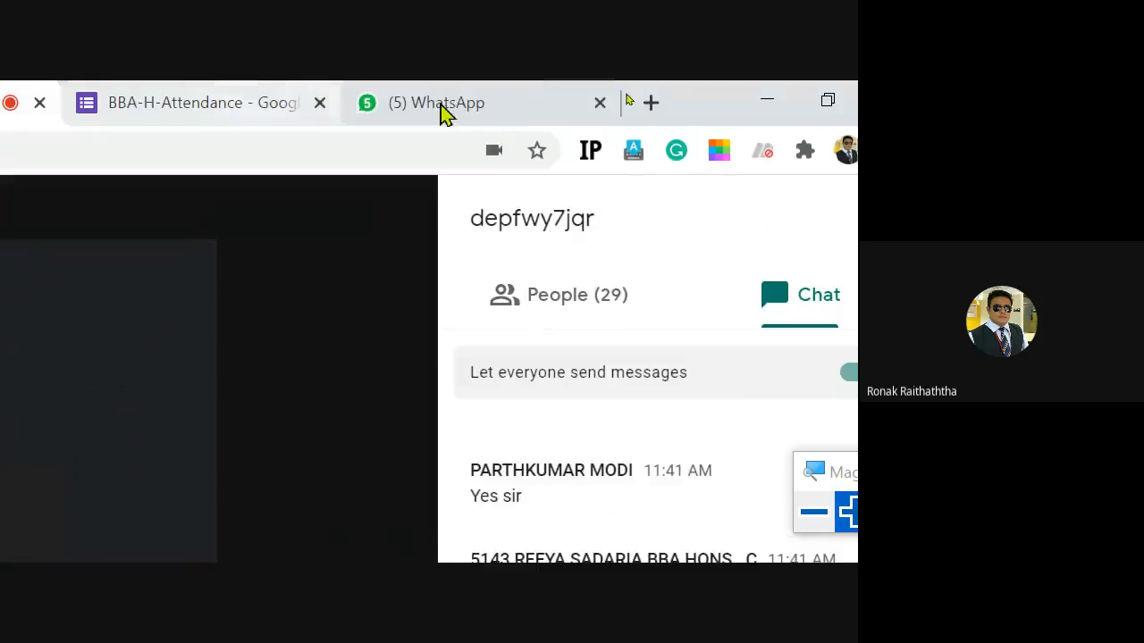
left_click(488, 116)
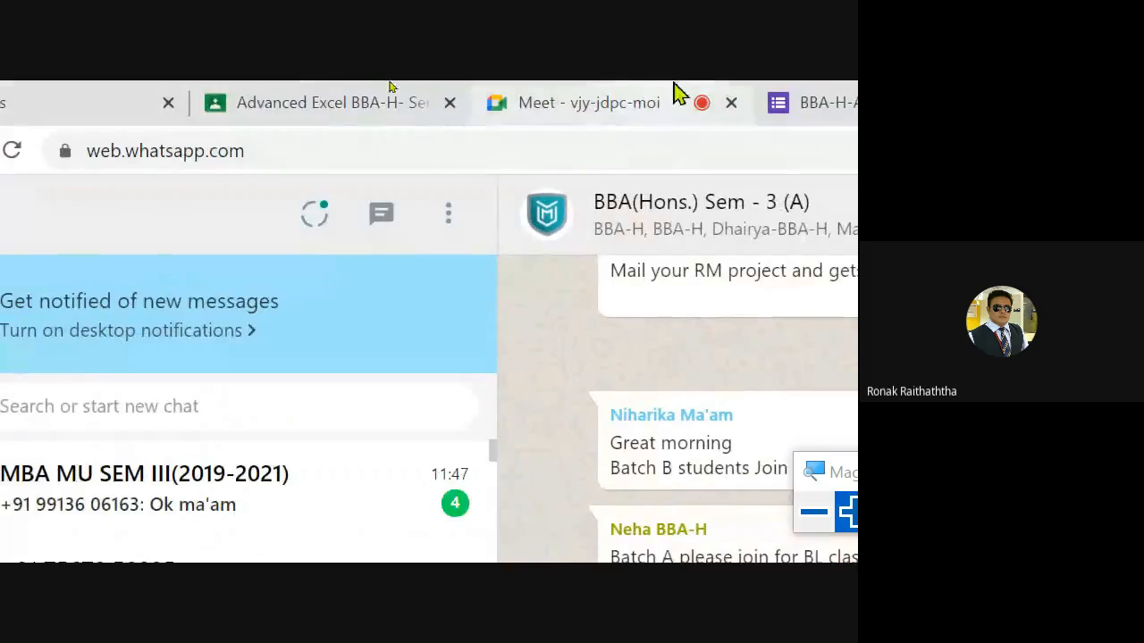
key("alt+Tab")
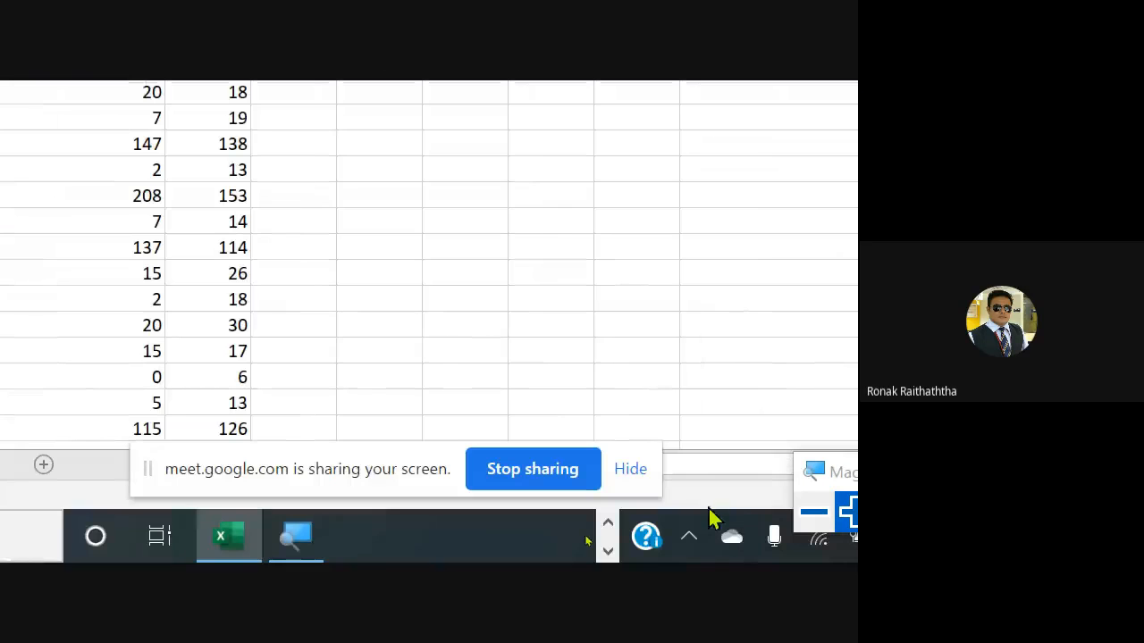
- Check the participants' replies in the Google Meet chat and return to the Player Stats sheet in Excel
left_click(514, 470)
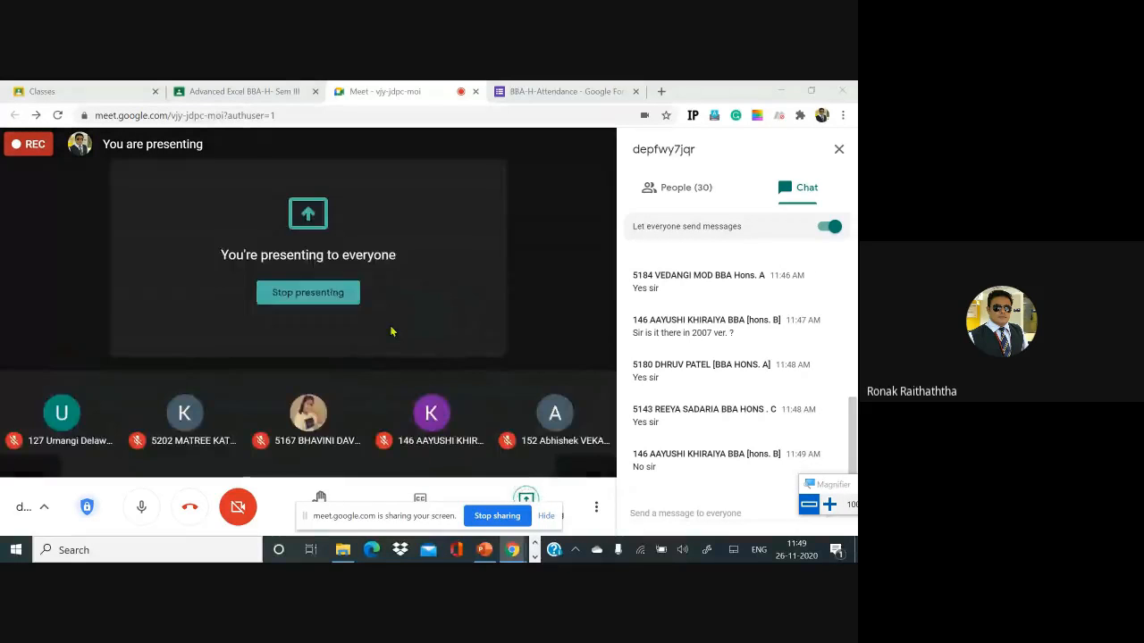
key("alt+Tab")
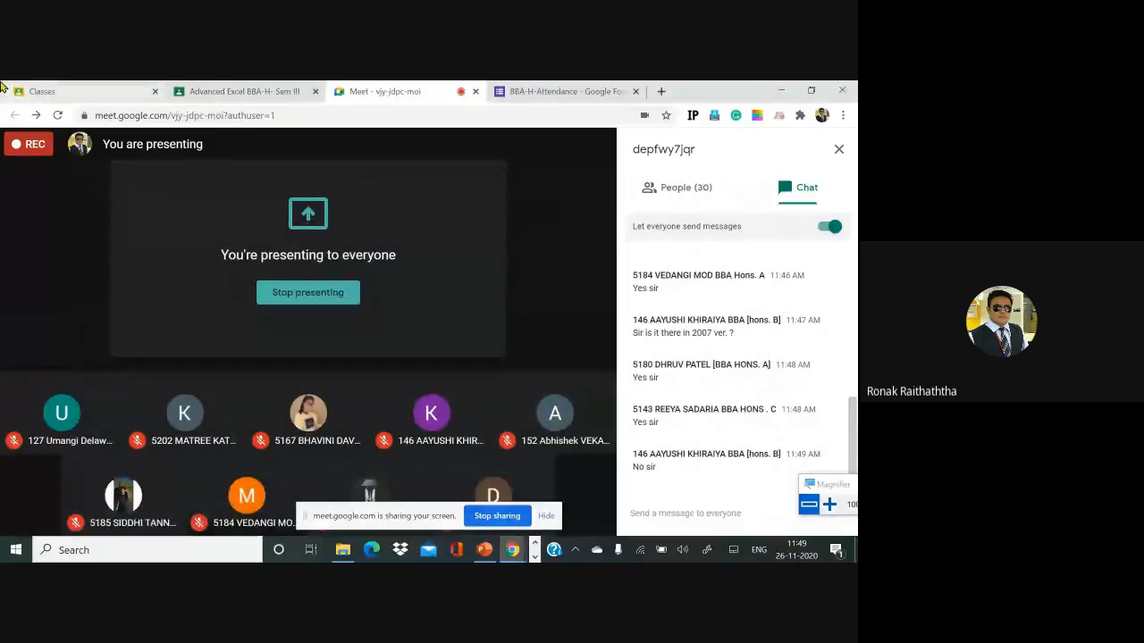
key("alt+Tab")
key("alt+Tab")
key("alt+Tab")
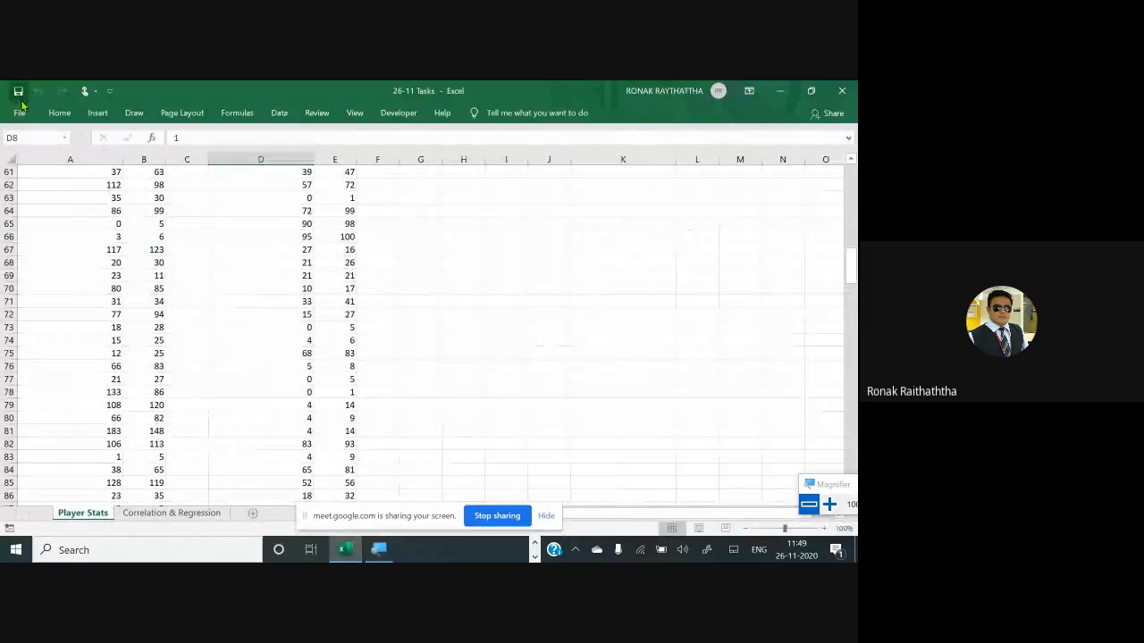
- Show the Quick Access Toolbar customization options and the Excel window's control menu, and close them without choosing anything
left_click(107, 93)
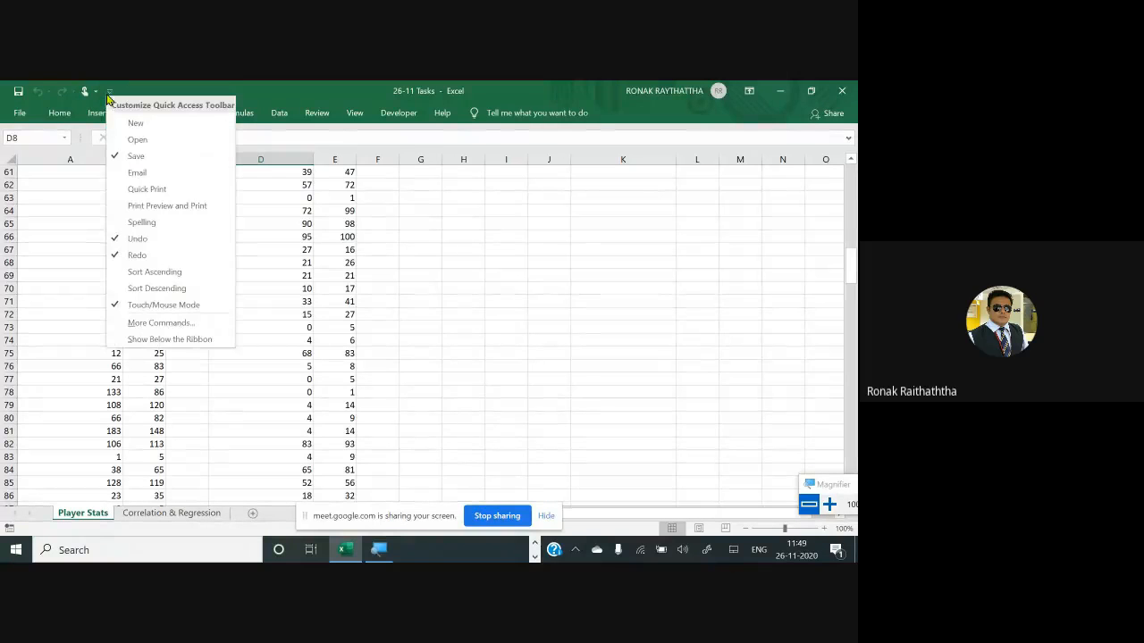
left_click(7, 91)
left_click(7, 91)
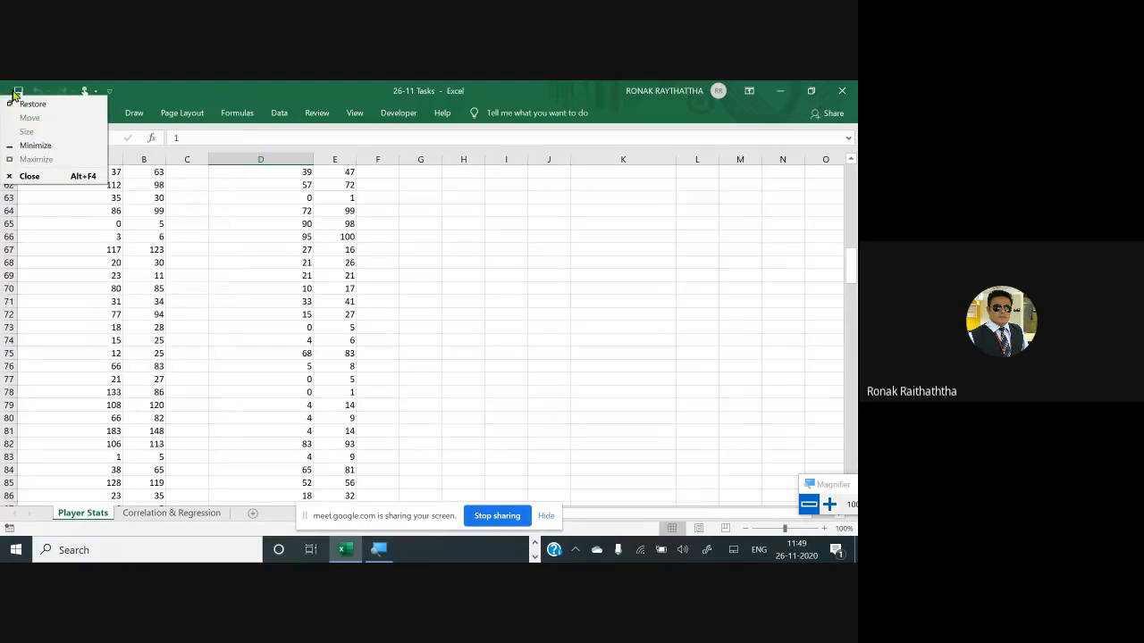
left_click(66, 236)
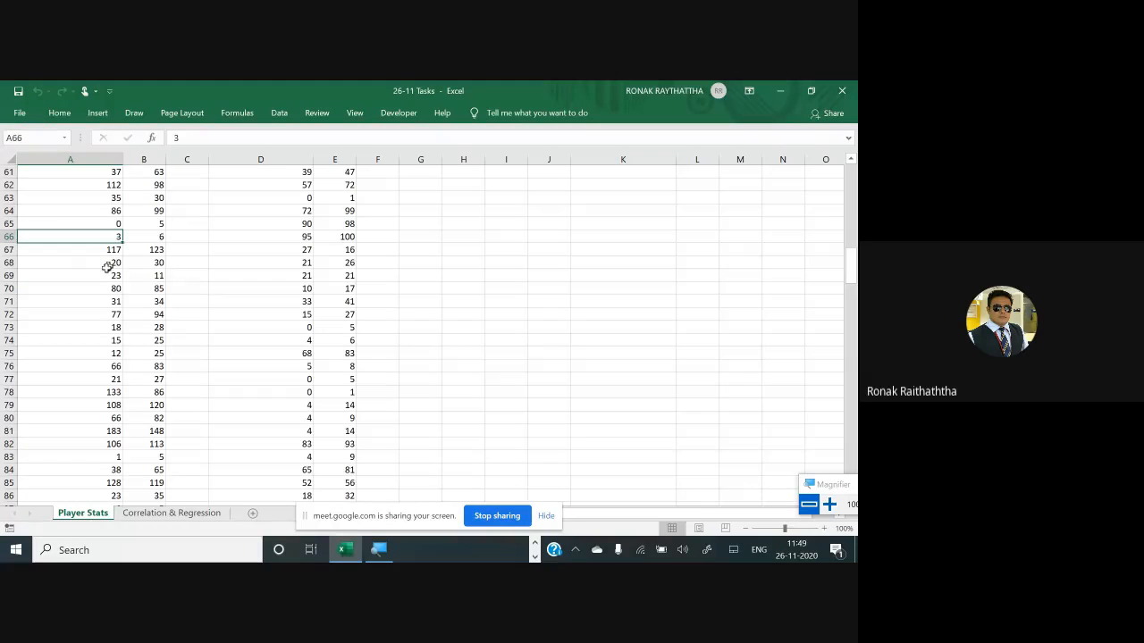
scroll(188, 329, "up", 5)
scroll(201, 340, "up", 15)
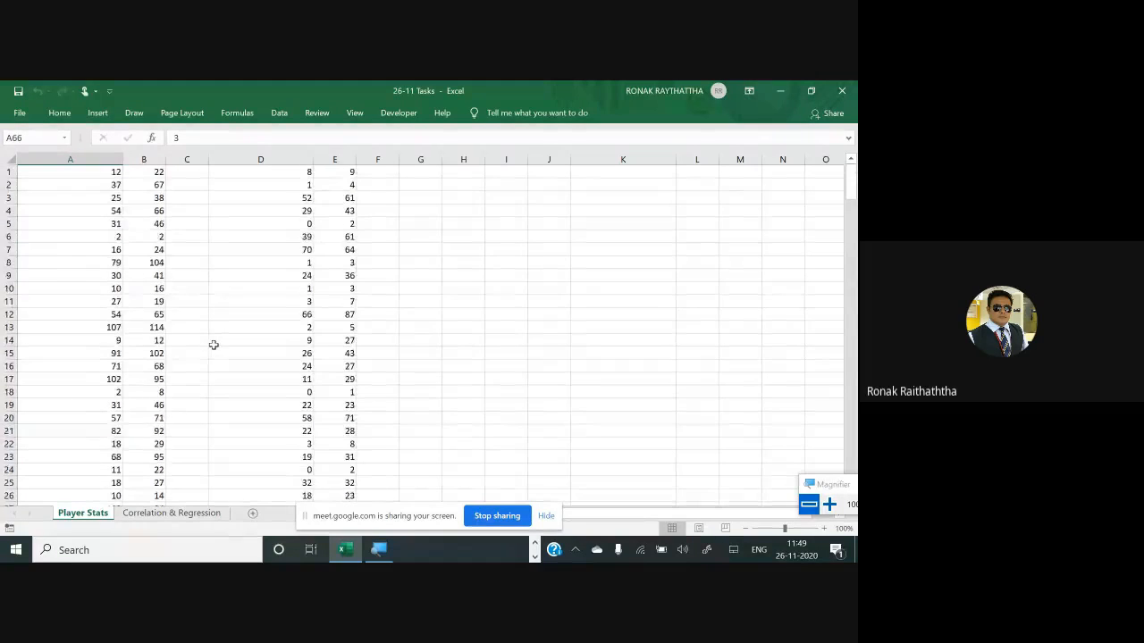
scroll(214, 345, "down", 20)
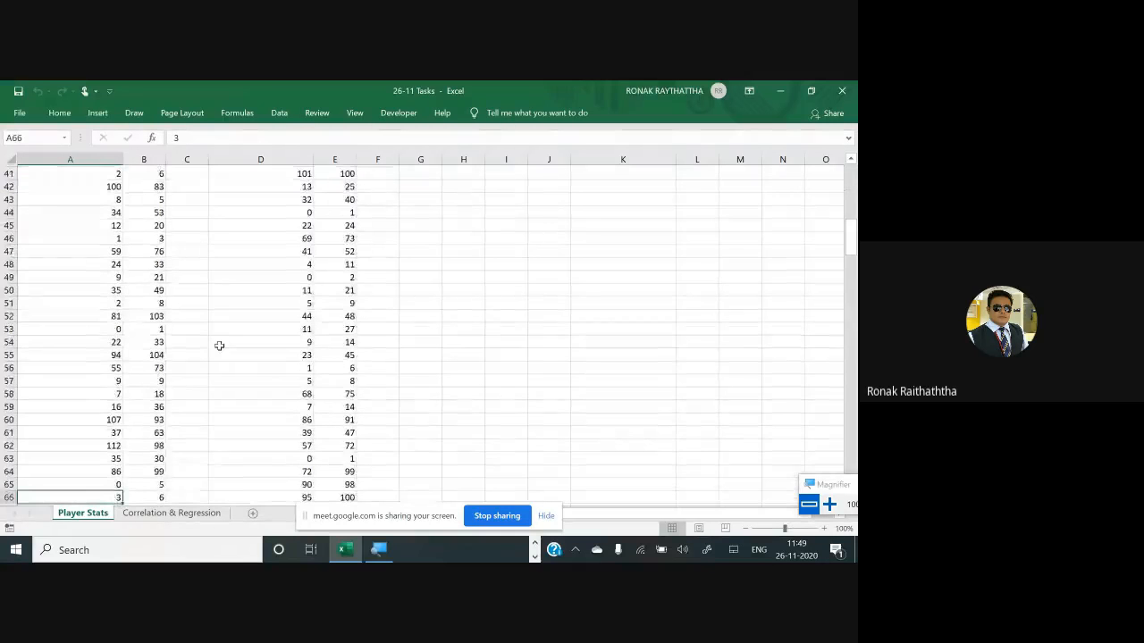
scroll(223, 341, "up", 8)
- Switch to Google Meet, highlight and read a participant's latest chat messages, and return to Excel
key("alt+Tab")
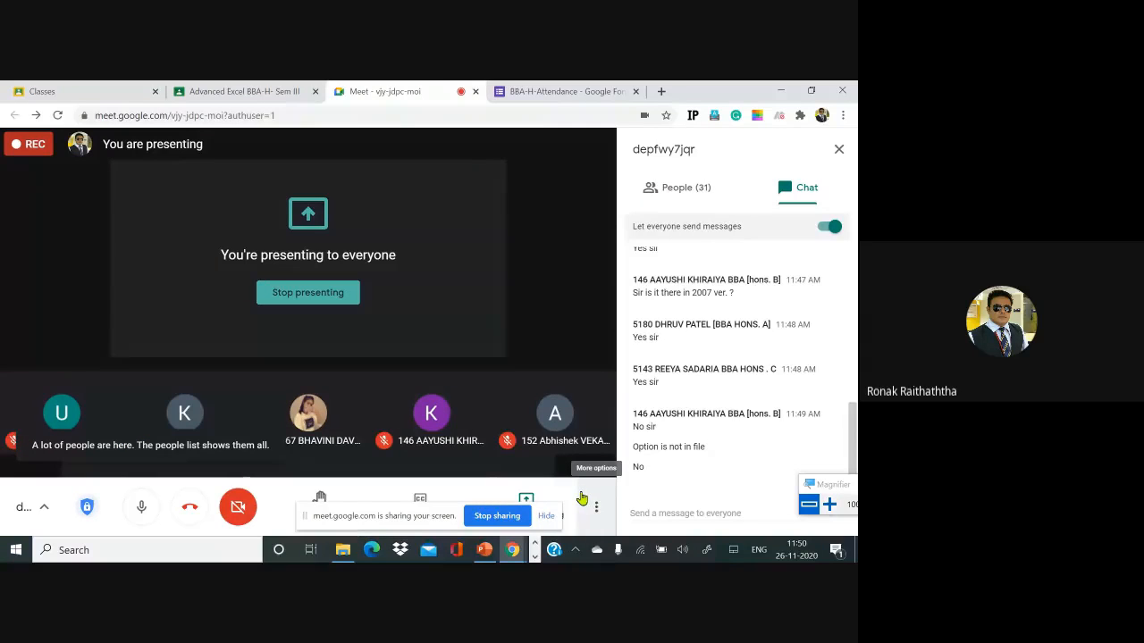
double_click(633, 461)
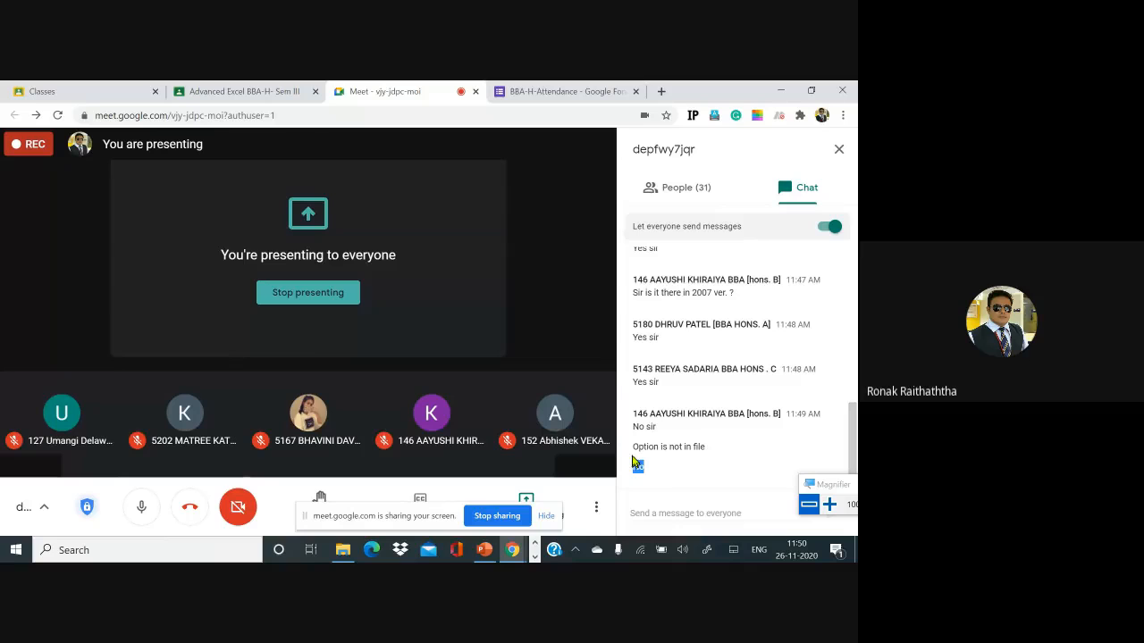
triple_click(632, 461)
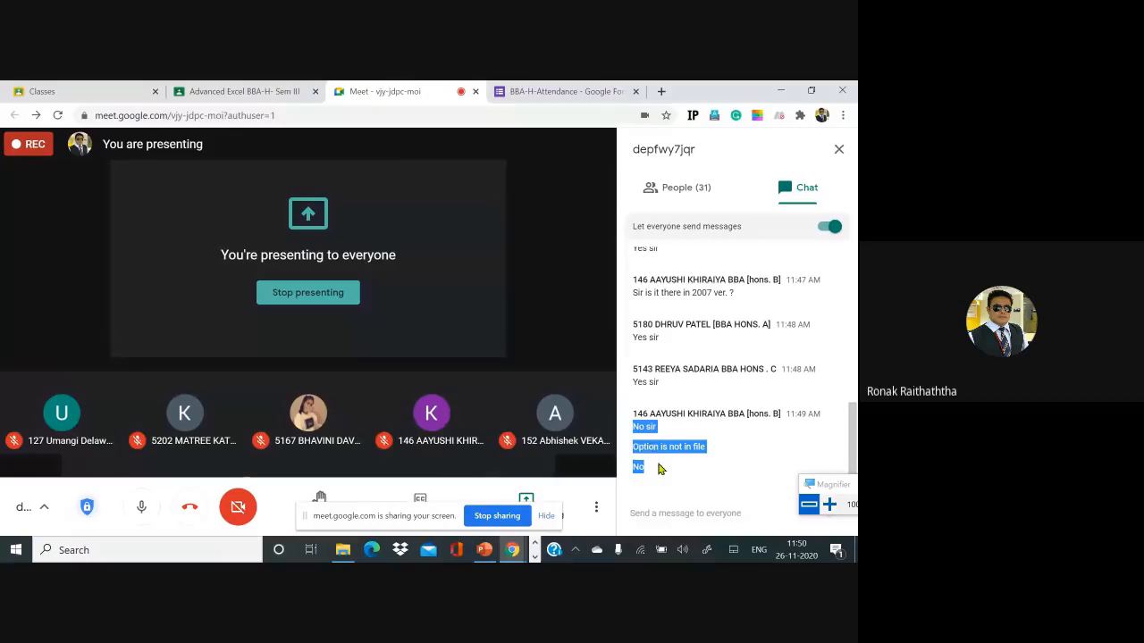
left_click_drag(641, 466, 636, 450)
left_click(653, 454)
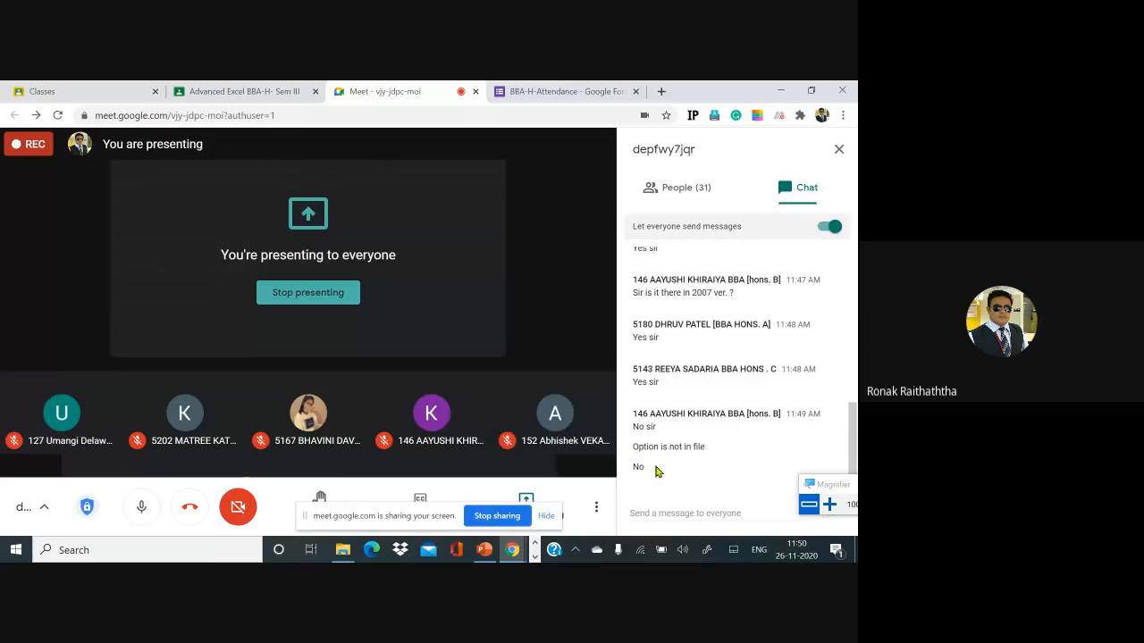
key("alt+Tab")
- Select cell A1 at the start of the Player Stats data
scroll(116, 332, "up", 17)
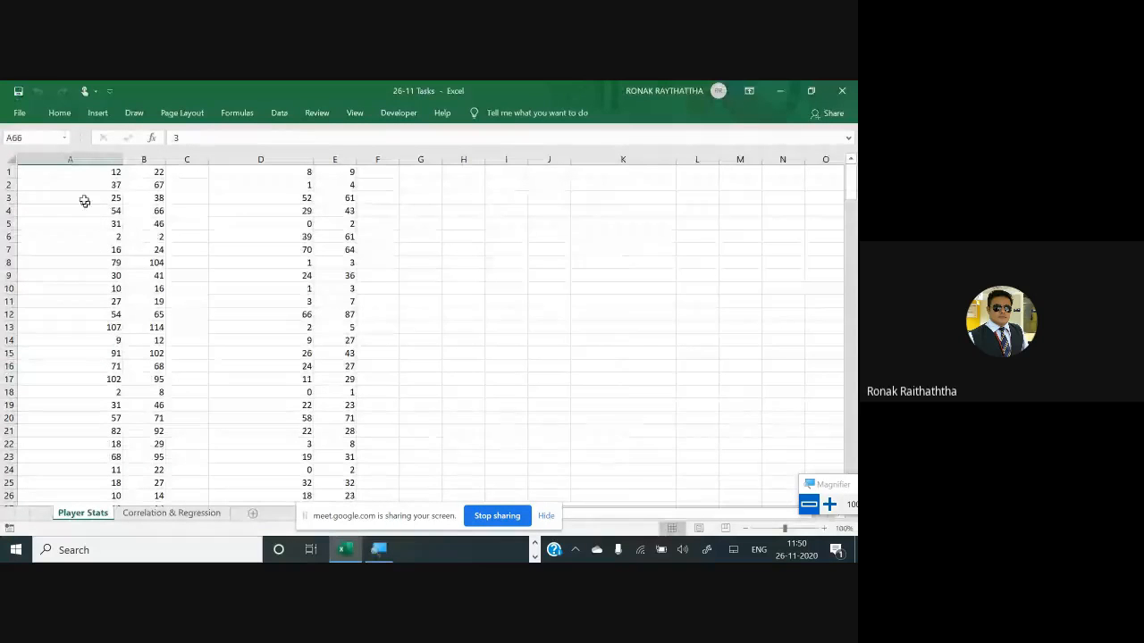
left_click(106, 249)
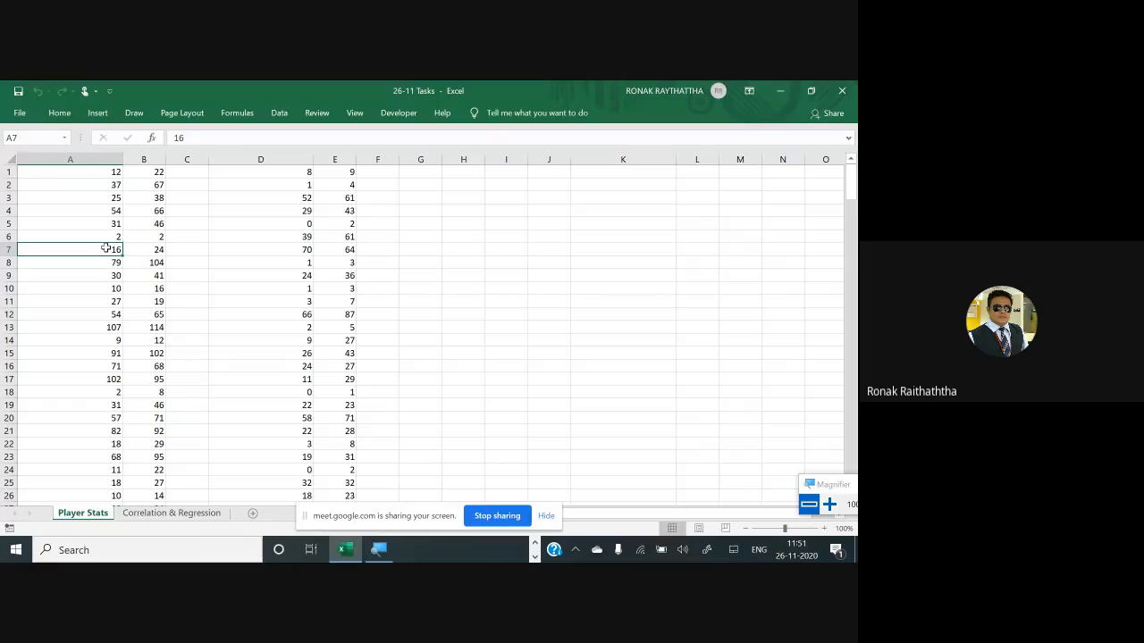
key("Up")
key("Up")
key("Up")
key("Up")
key("Up")
key("Up")
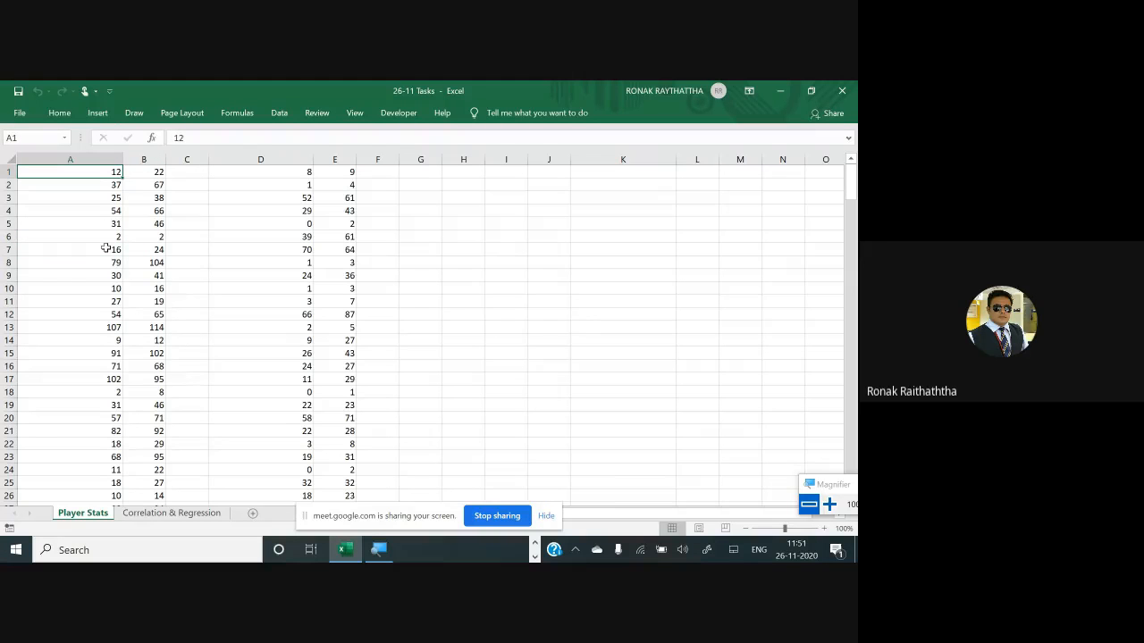
- Enlarge the screen with Magnifier and open the Data Analysis tools for the Player Stats sheet
left_click(829, 504)
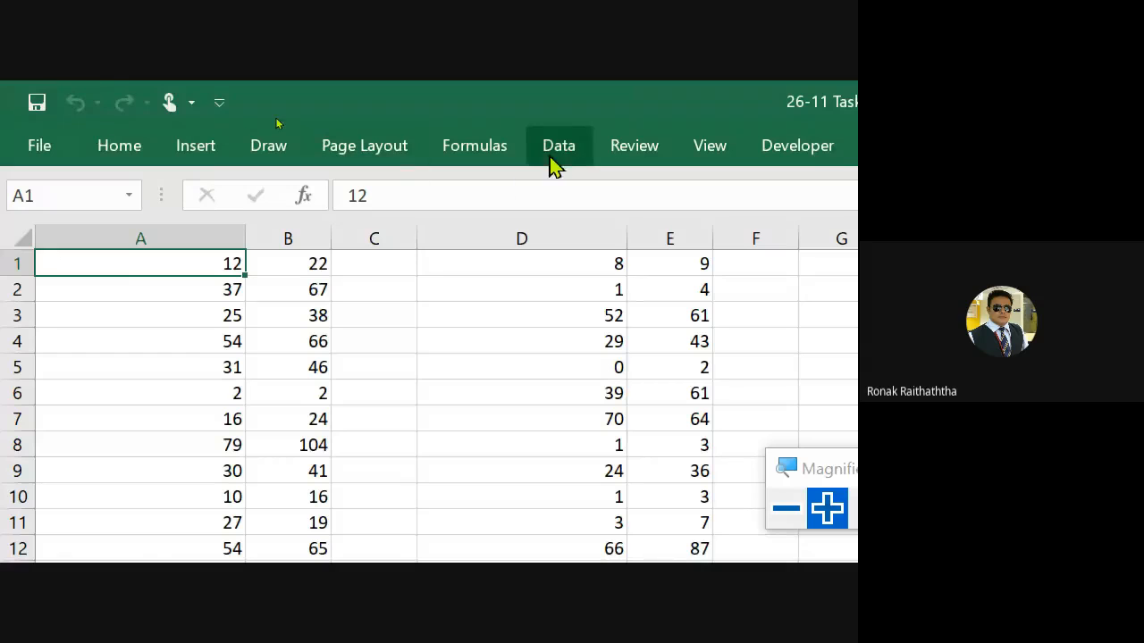
left_click(558, 150)
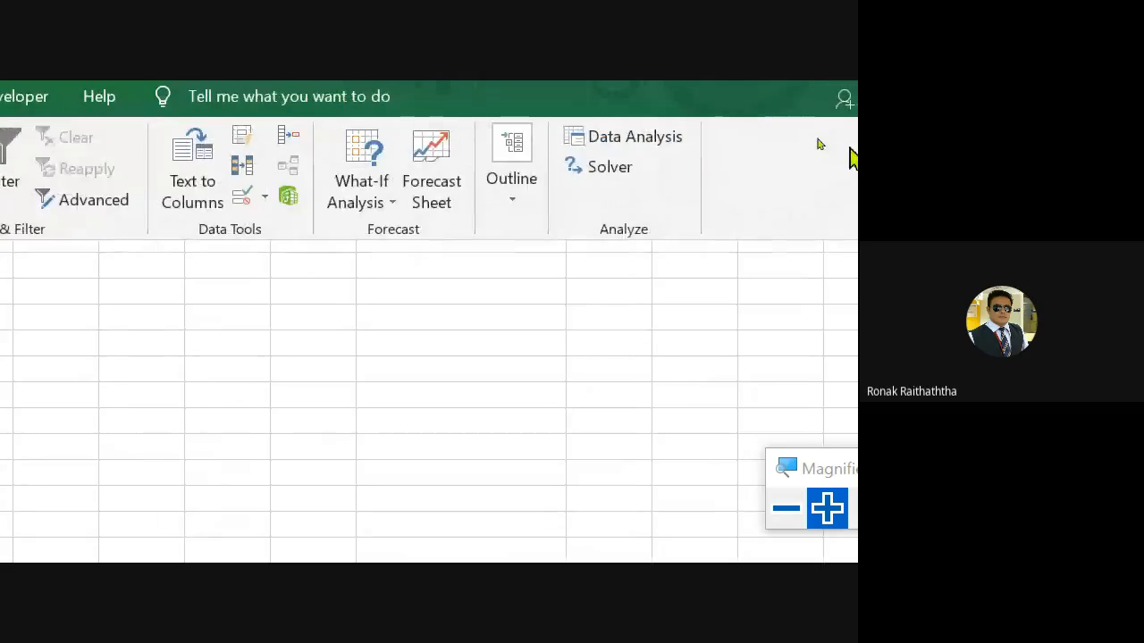
left_click(640, 139)
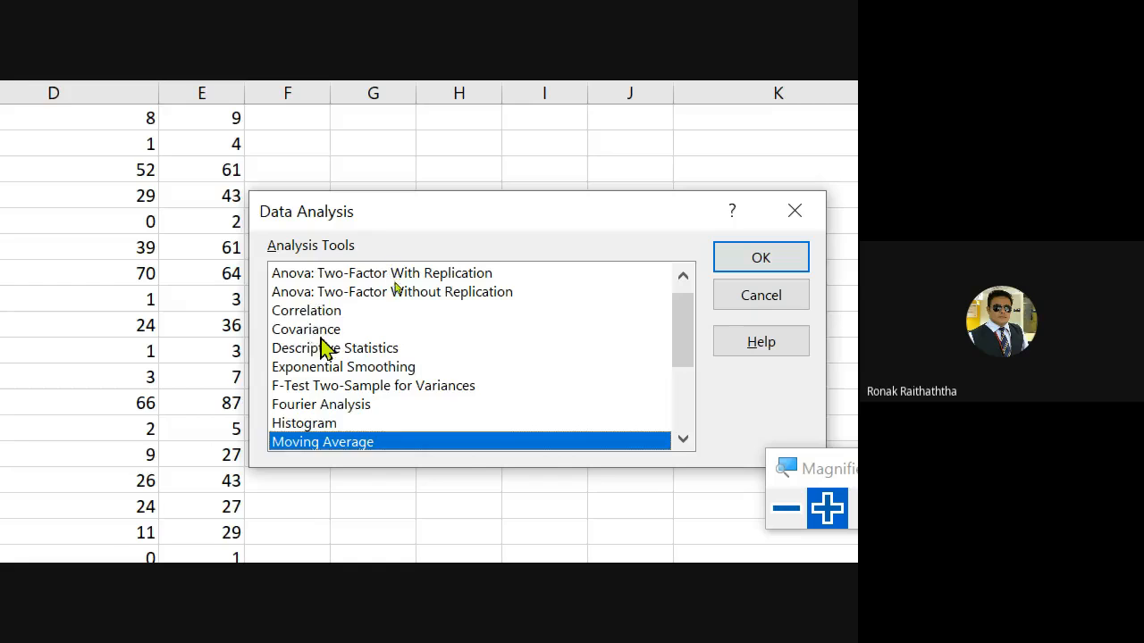
- Browse the list of analysis tools and open Descriptive Statistics
scroll(329, 351, "down", 2)
scroll(329, 351, "down", 1)
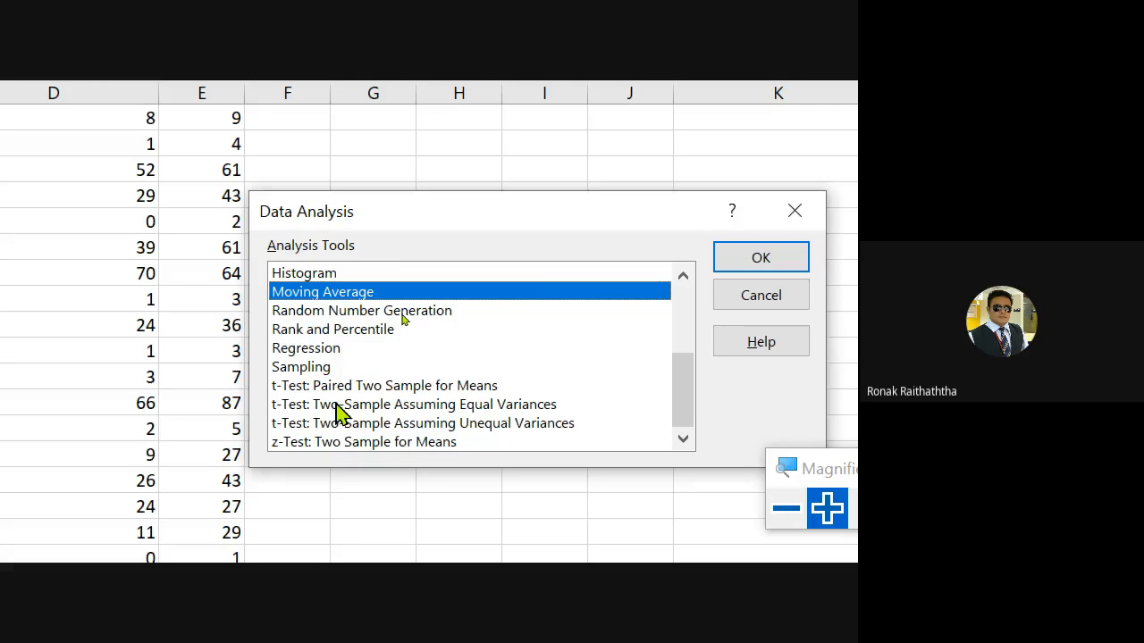
scroll(340, 413, "up", 1)
scroll(340, 413, "up", 2)
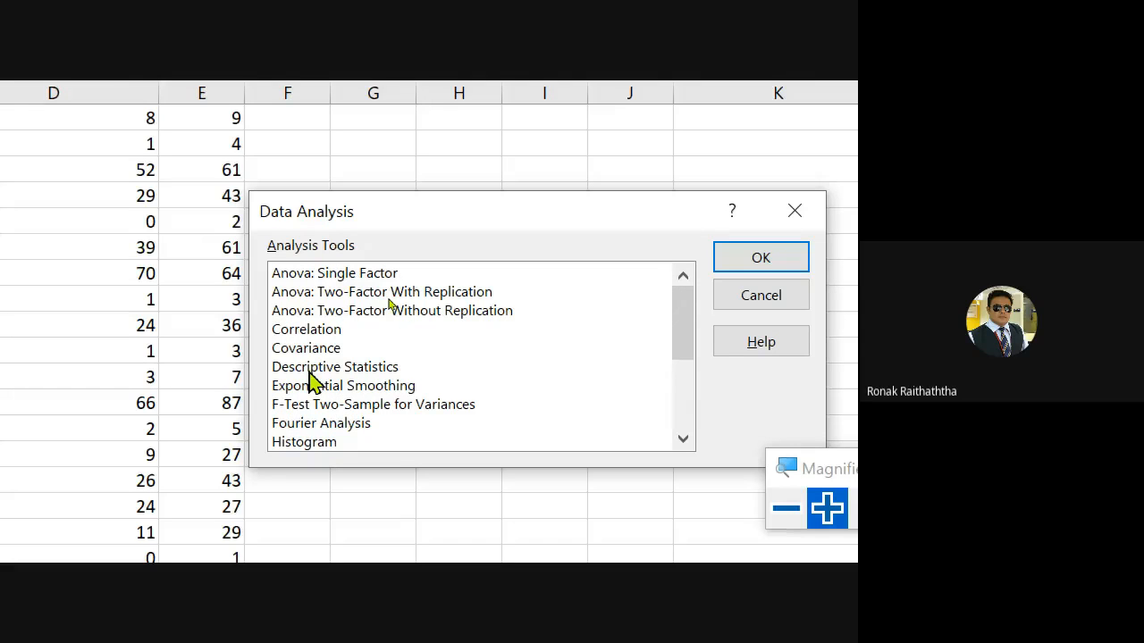
left_click(360, 370)
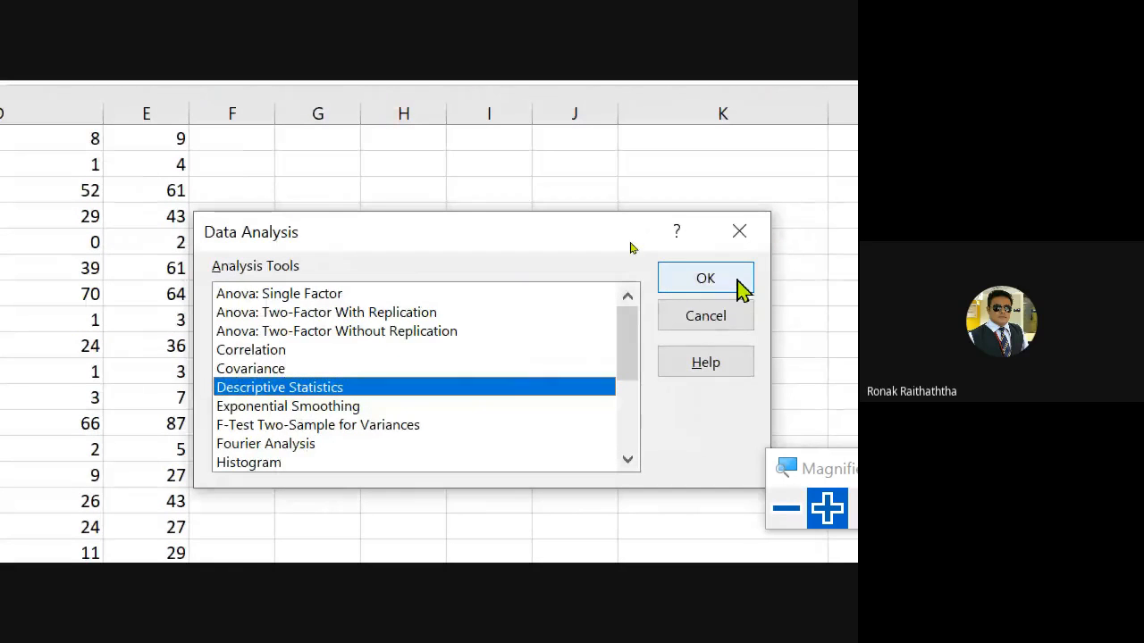
left_click(739, 279)
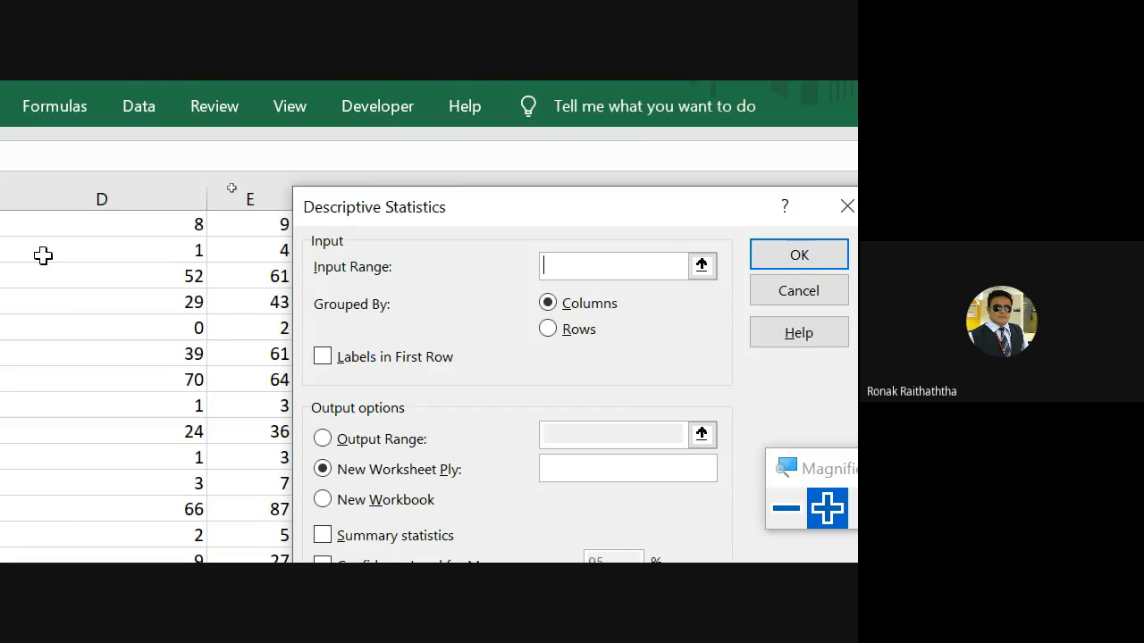
- Set the Descriptive Statistics input range to the column A data, $A$1:$A$238
left_click(702, 267)
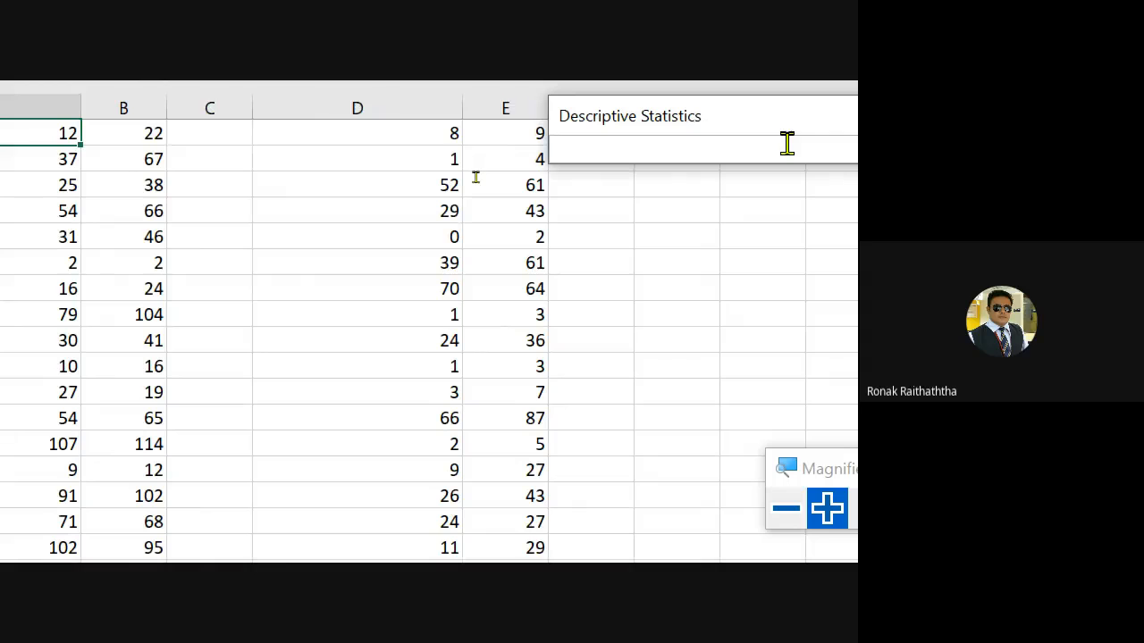
left_click(779, 147)
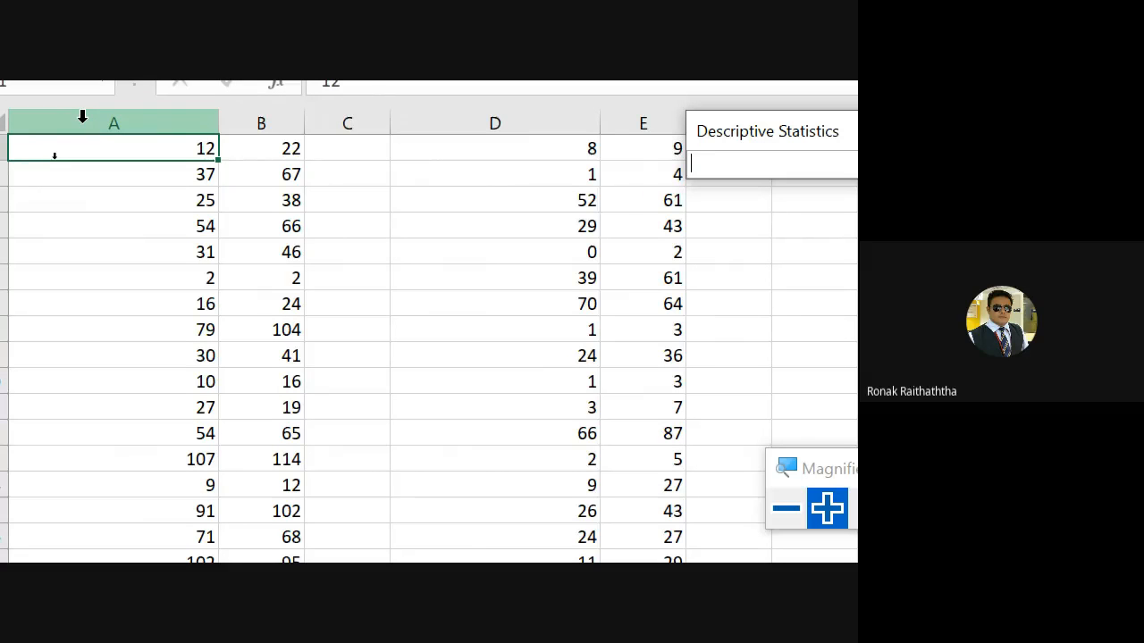
left_click(83, 117)
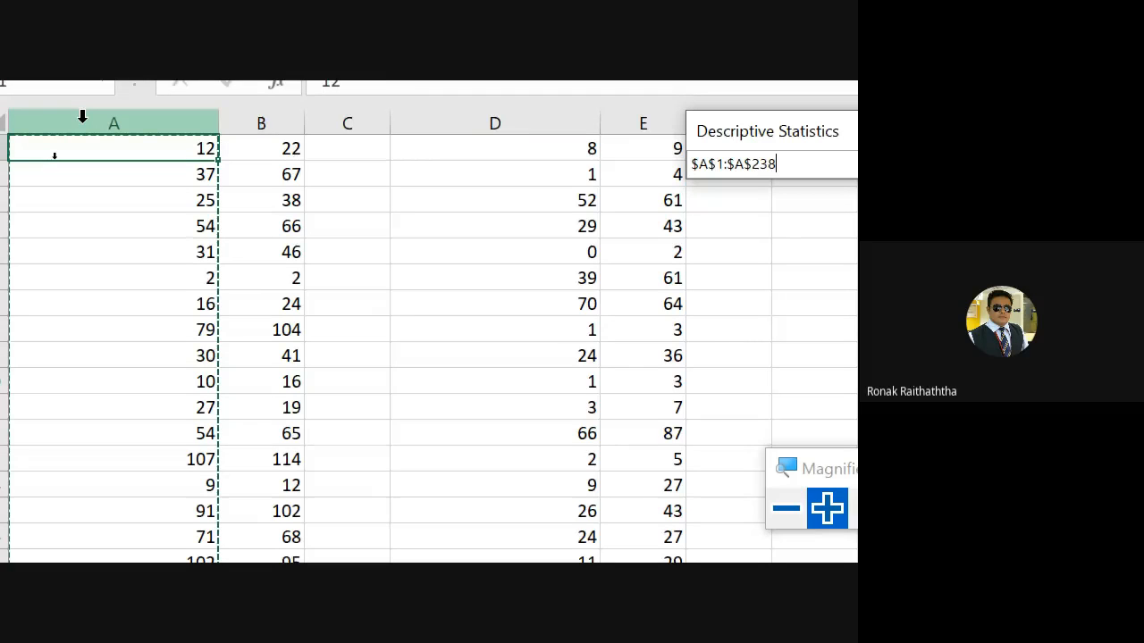
key("Return")
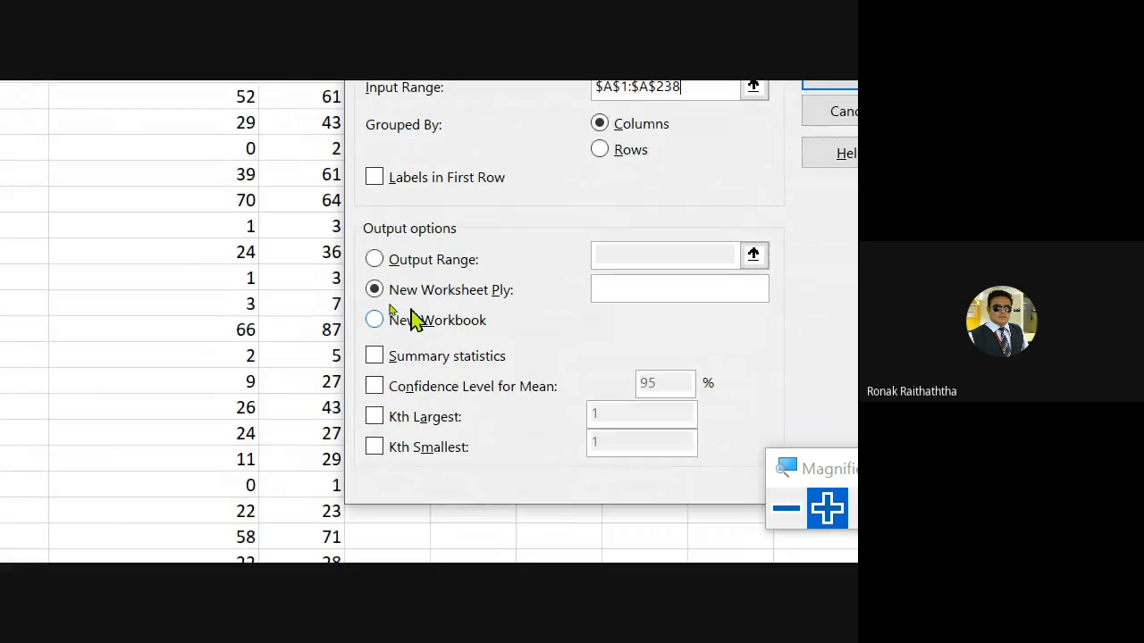
- Send the Descriptive Statistics output to a range starting at $A$240, below the column A data
left_click(374, 260)
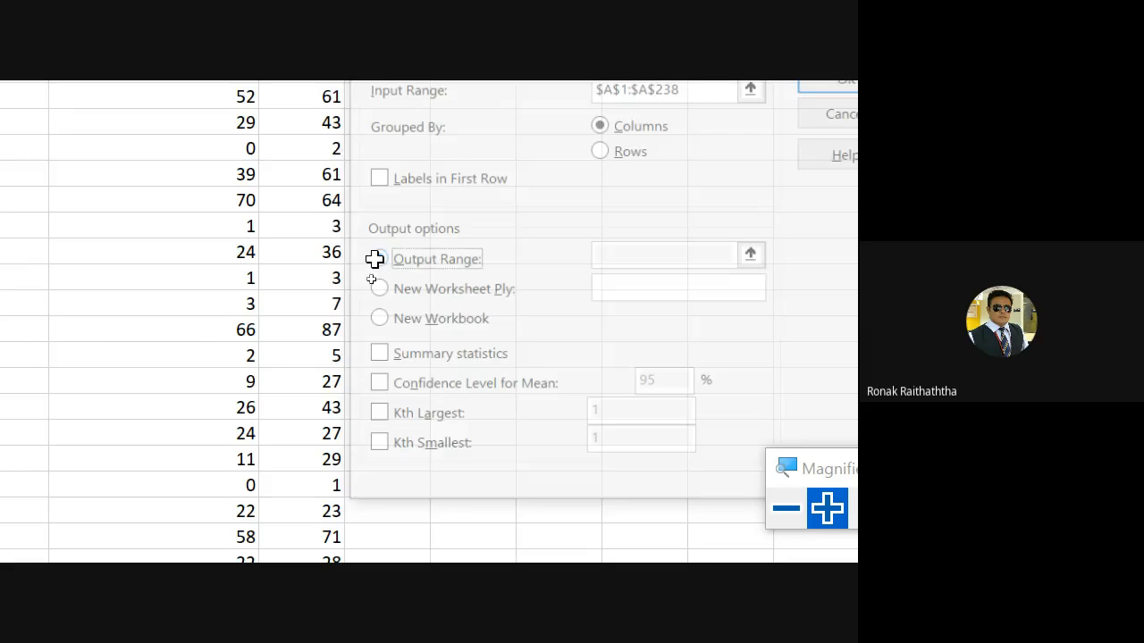
left_click(753, 250)
scroll(100, 387, "down", 13)
scroll(104, 386, "down", 20)
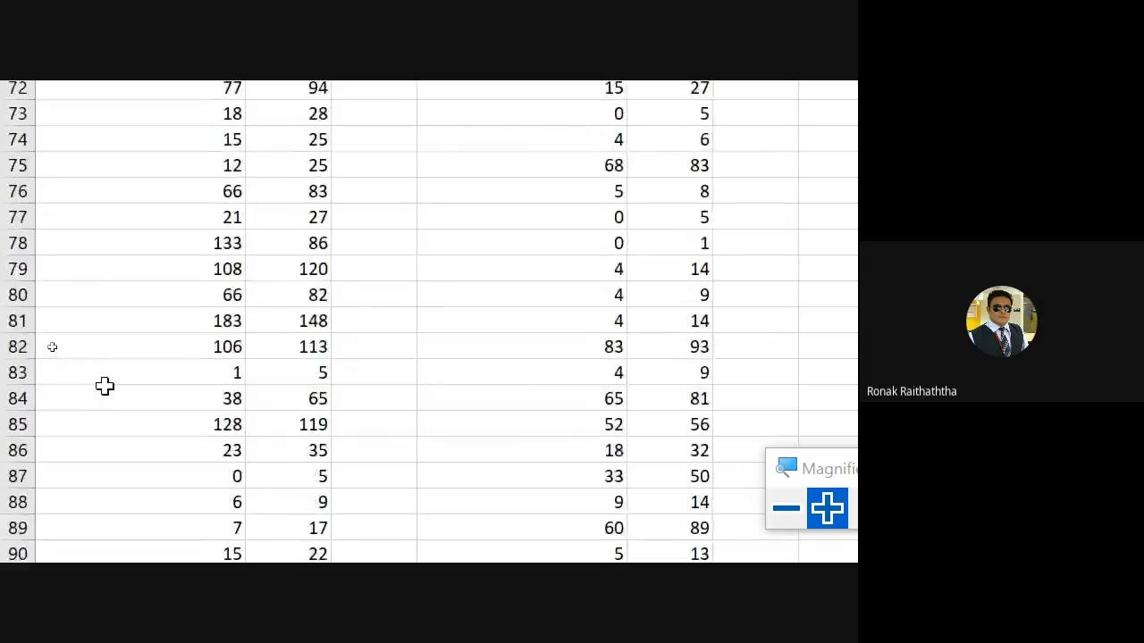
scroll(105, 386, "down", 20)
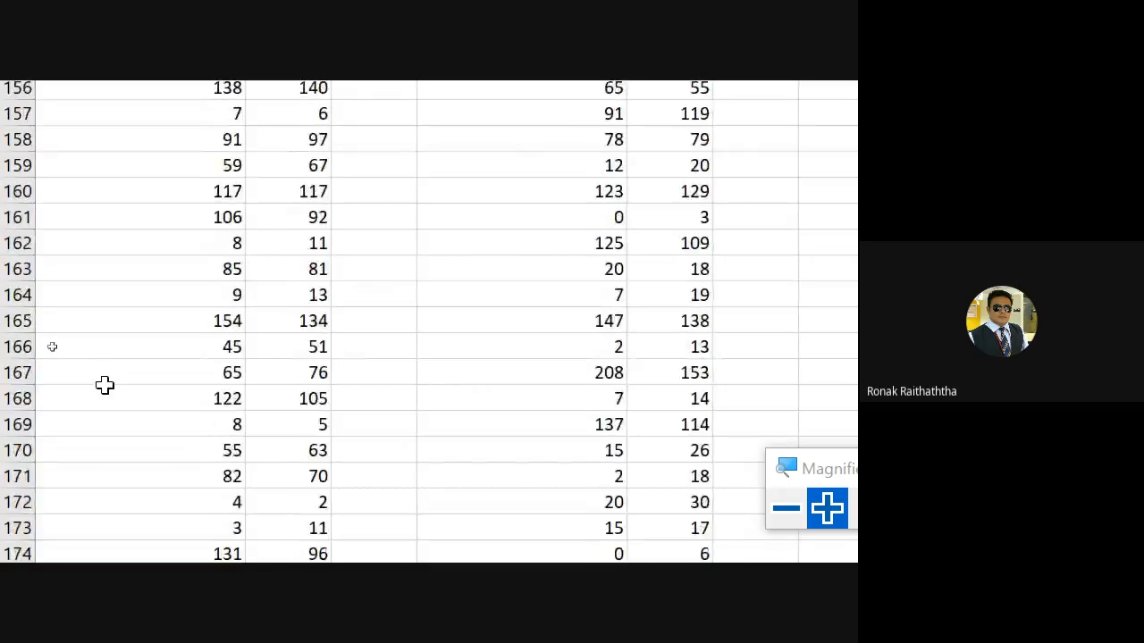
scroll(104, 386, "down", 10)
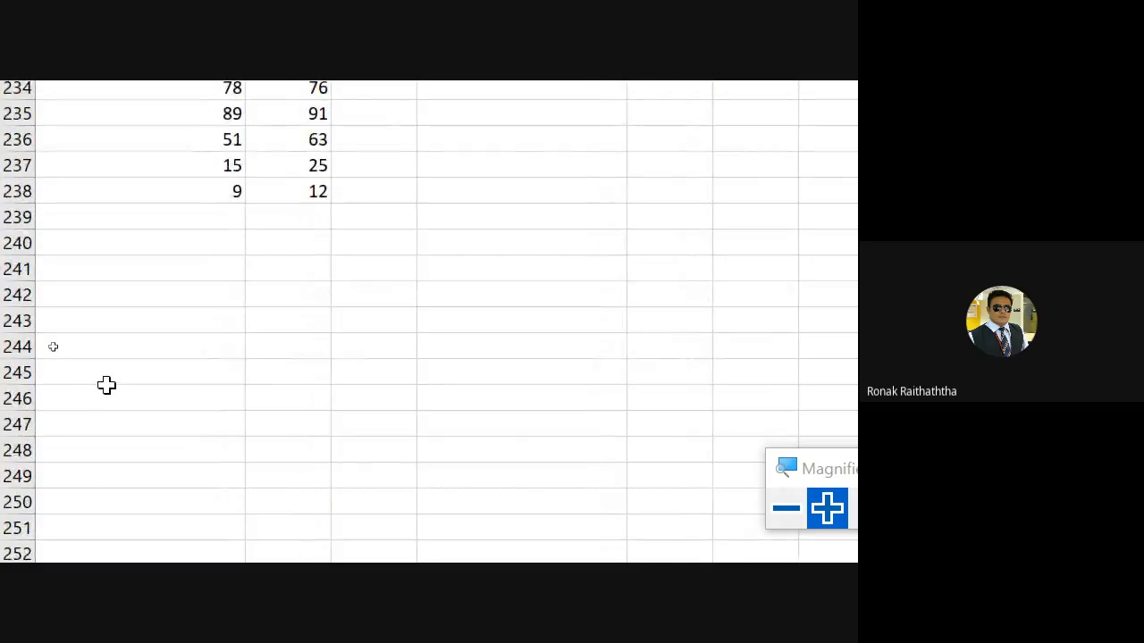
left_click(162, 241)
key("ctrl+c")
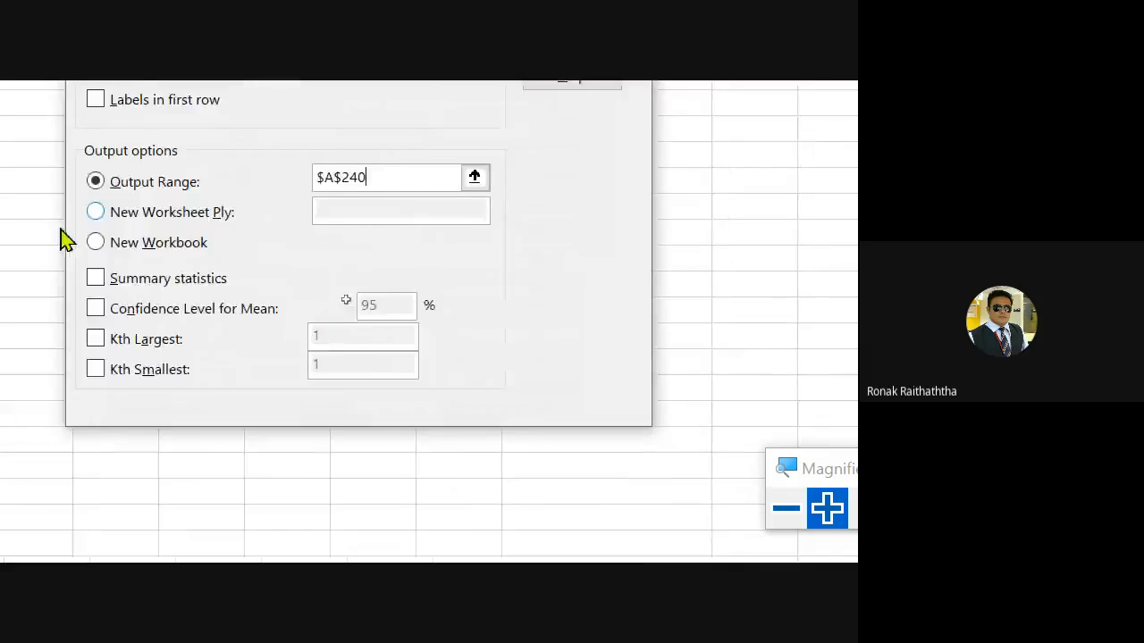
- Include summary statistics, a 95% confidence level for the mean, and Kth largest and smallest of 1, and run the analysis
left_click(148, 275)
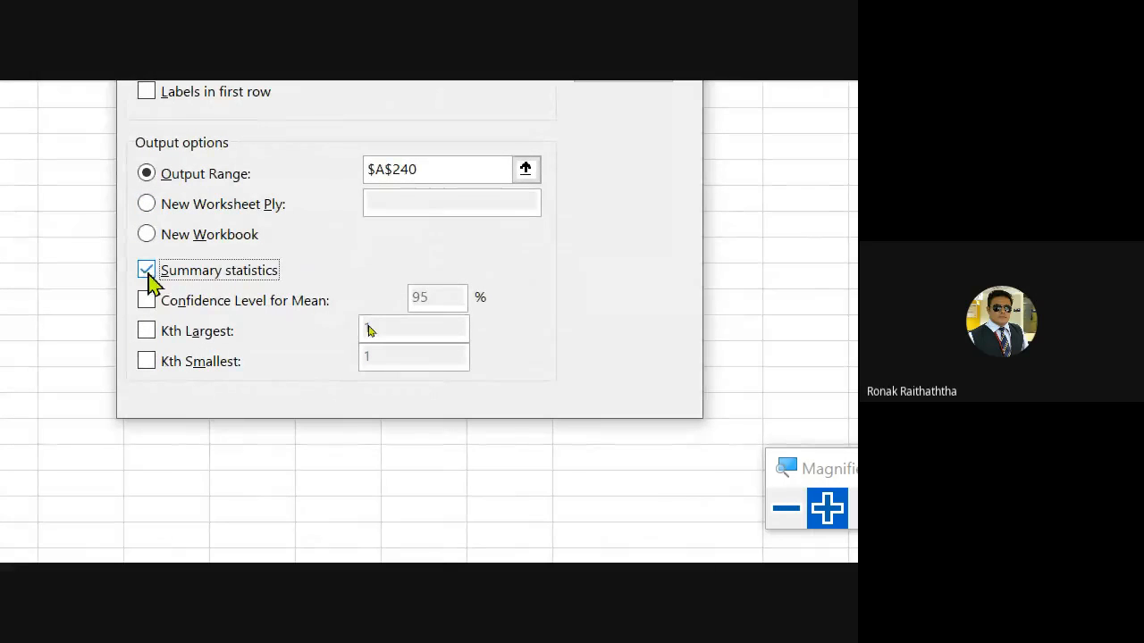
left_click(147, 297)
key("Return")
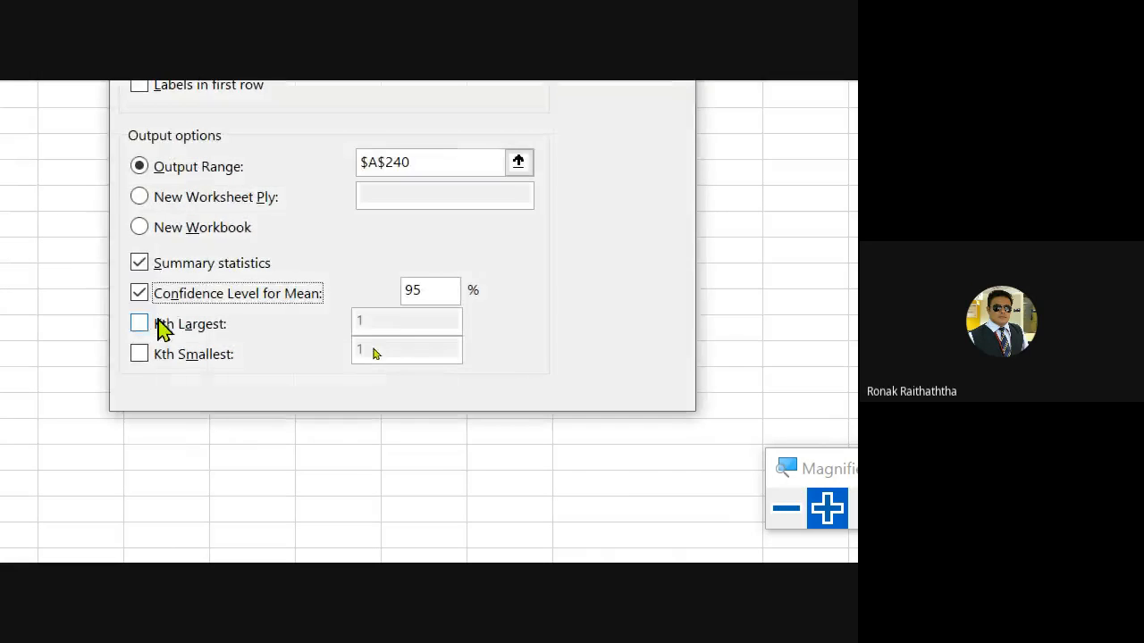
left_click(153, 325)
left_click(134, 348)
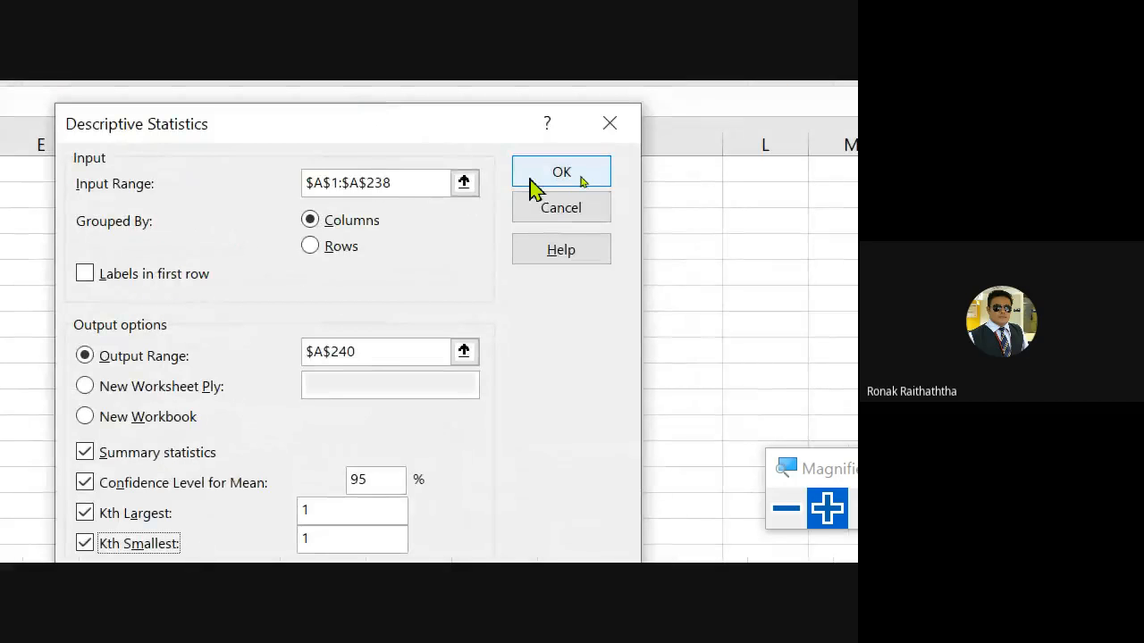
left_click(545, 179)
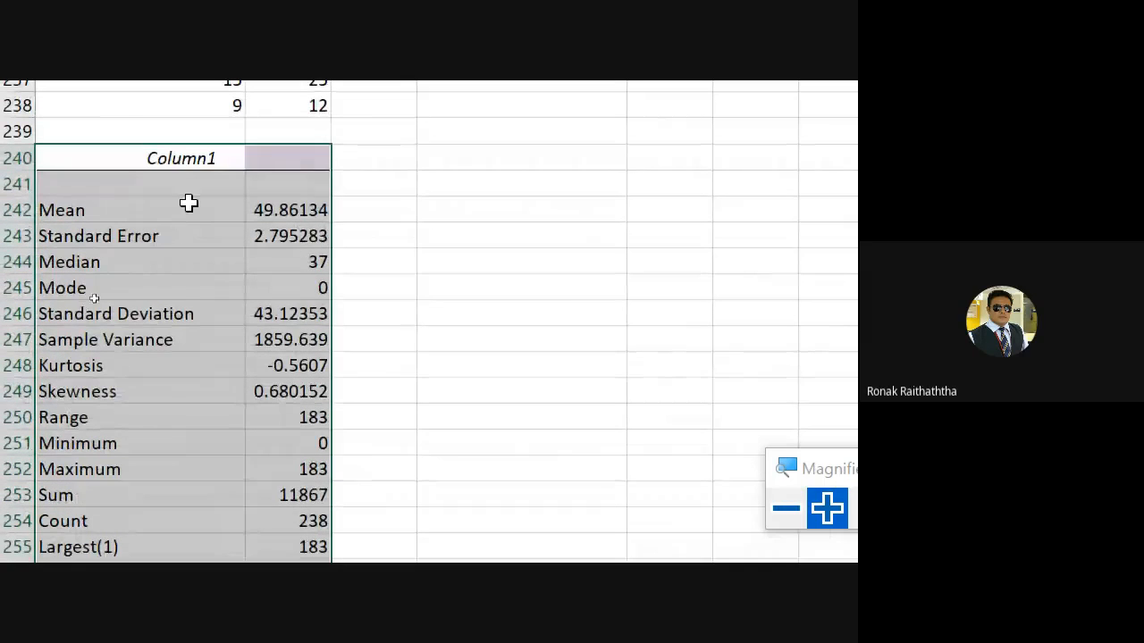
- Examine the descriptive statistics table from the Mean row and look back over the source data above it
left_click(188, 204)
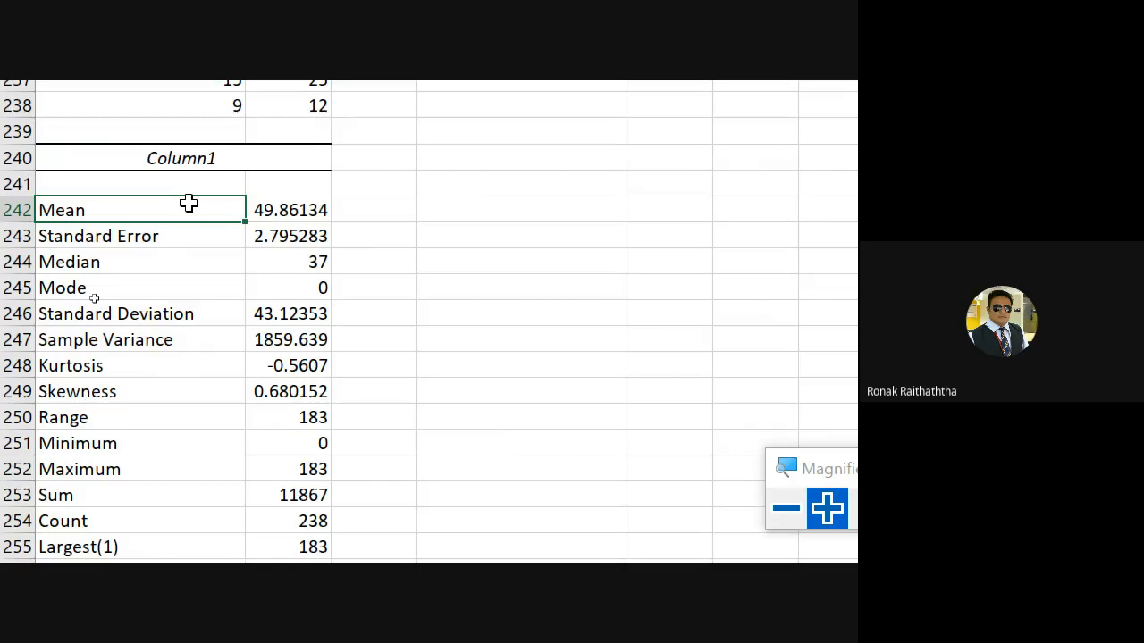
key("Up")
key("Up")
key("Up")
key("Up")
key("Up")
key("Up")
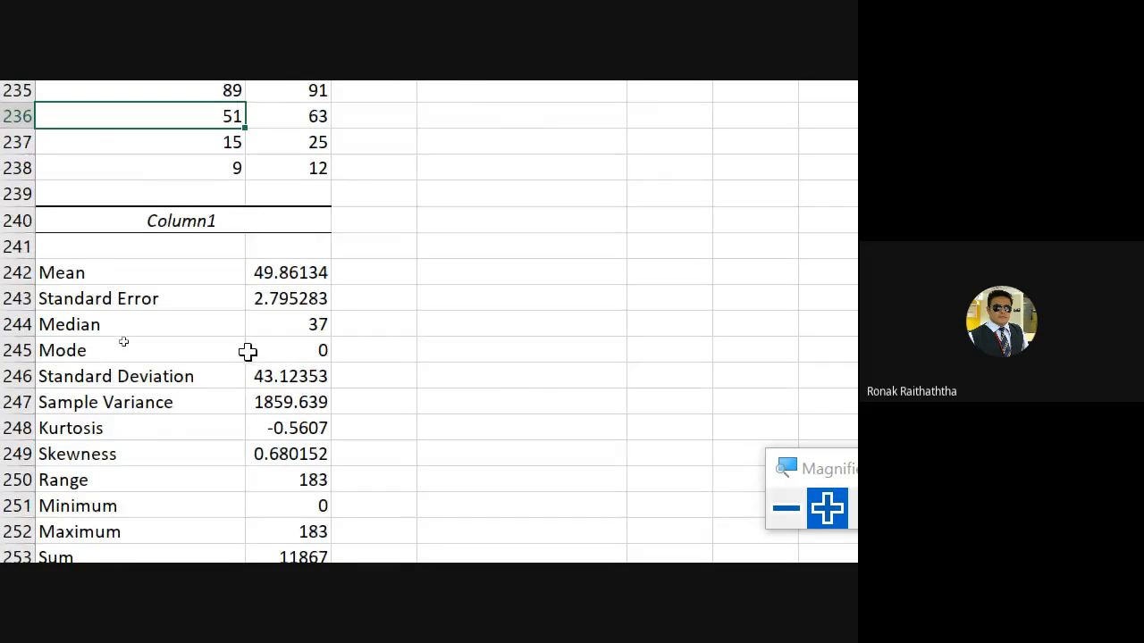
scroll(244, 350, "up", 9)
scroll(241, 337, "down", 9)
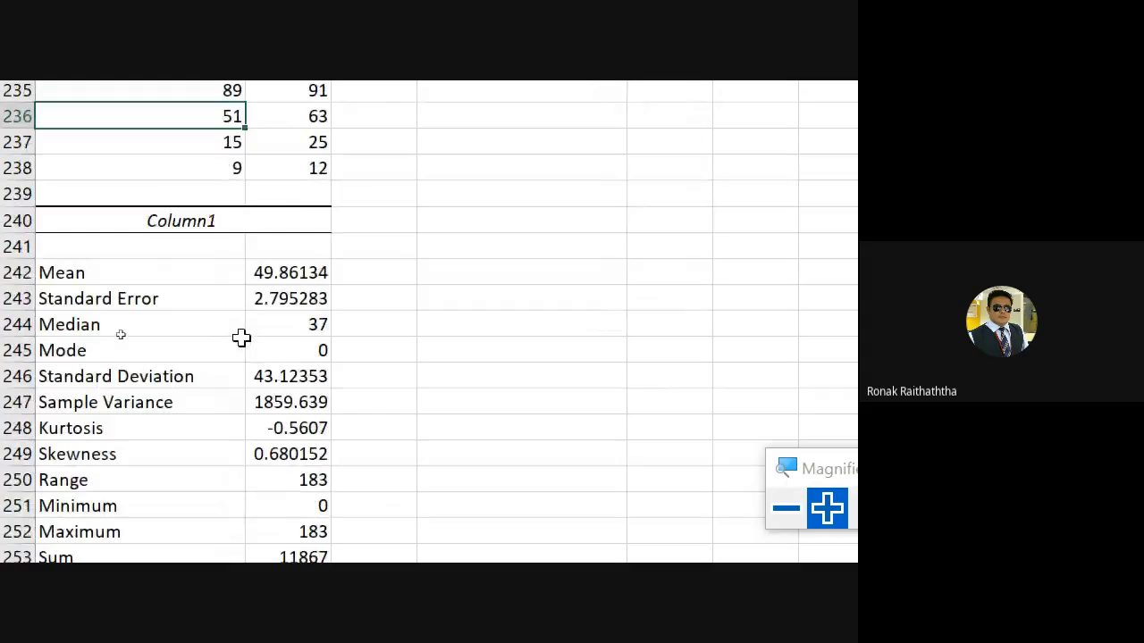
scroll(241, 337, "up", 20)
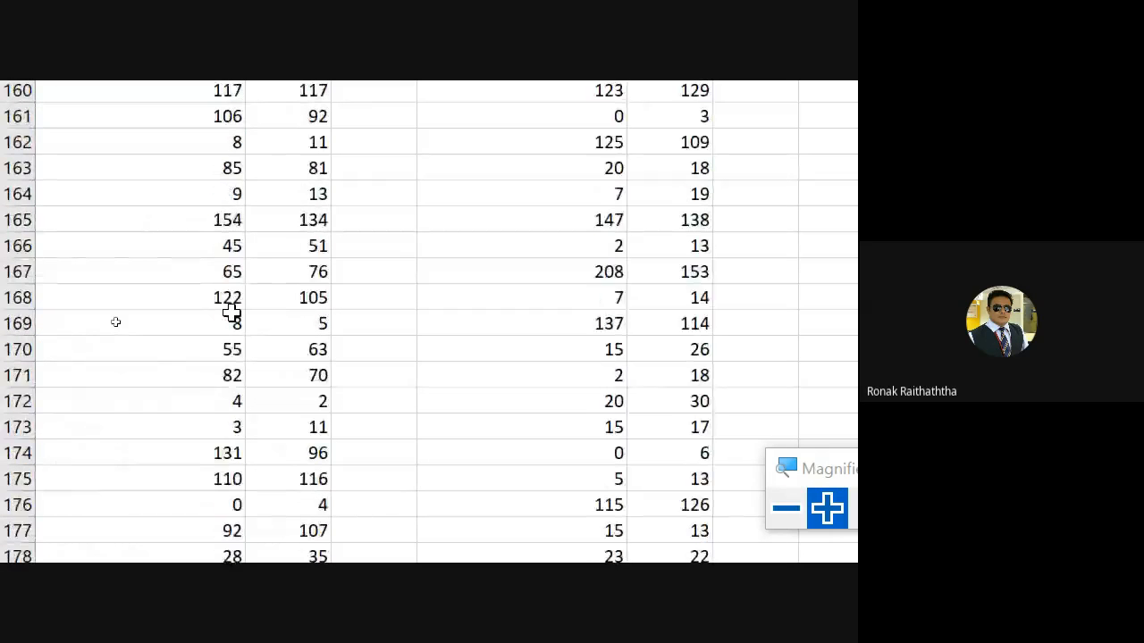
scroll(230, 313, "up", 20)
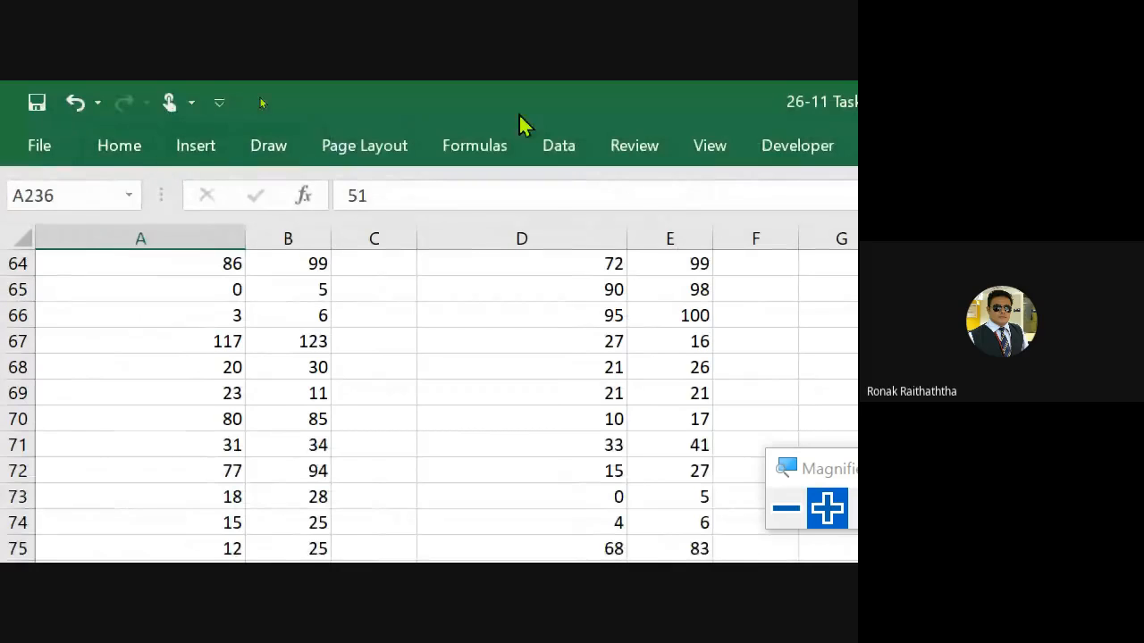
- Reopen Descriptive Statistics from the Data Analysis tools and reselect $A$1:$A$238 as the input range
left_click(556, 145)
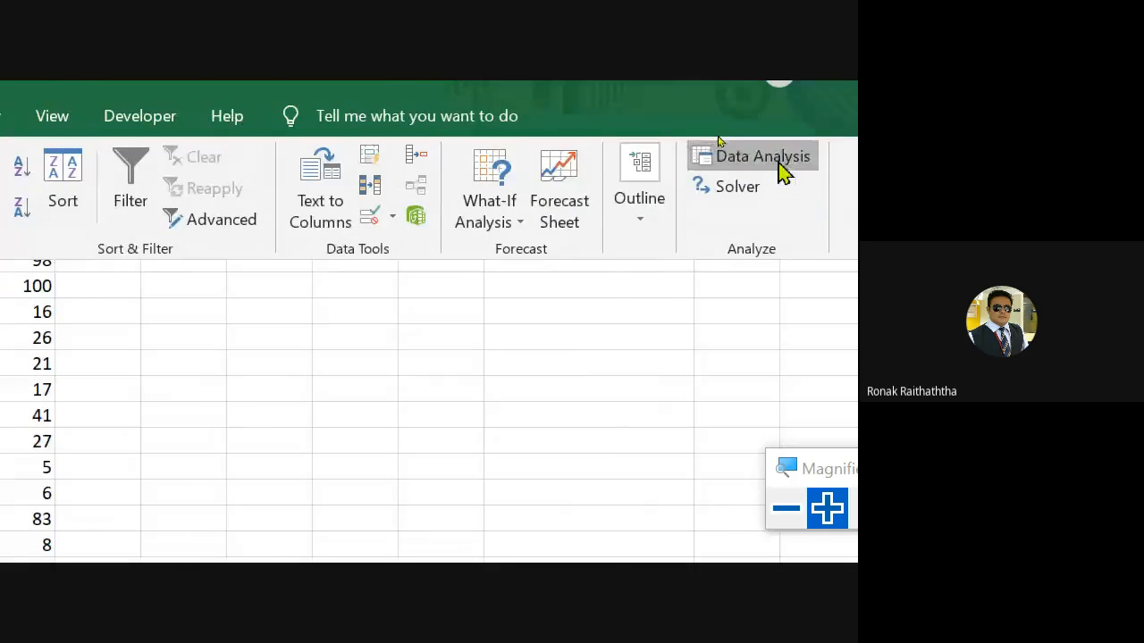
left_click(777, 161)
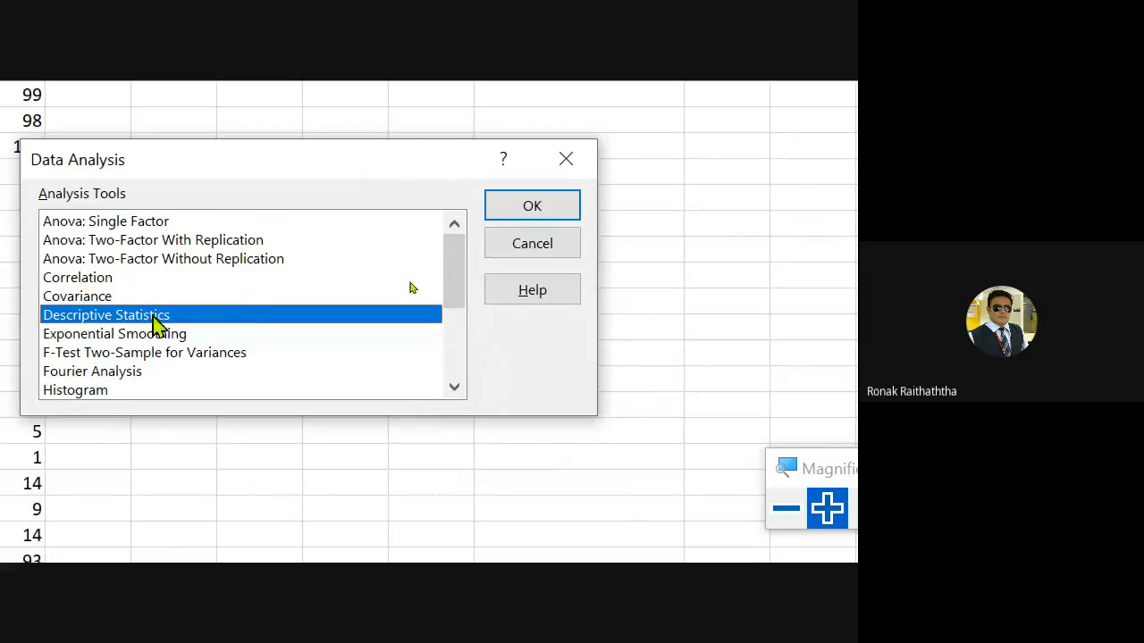
left_click(551, 215)
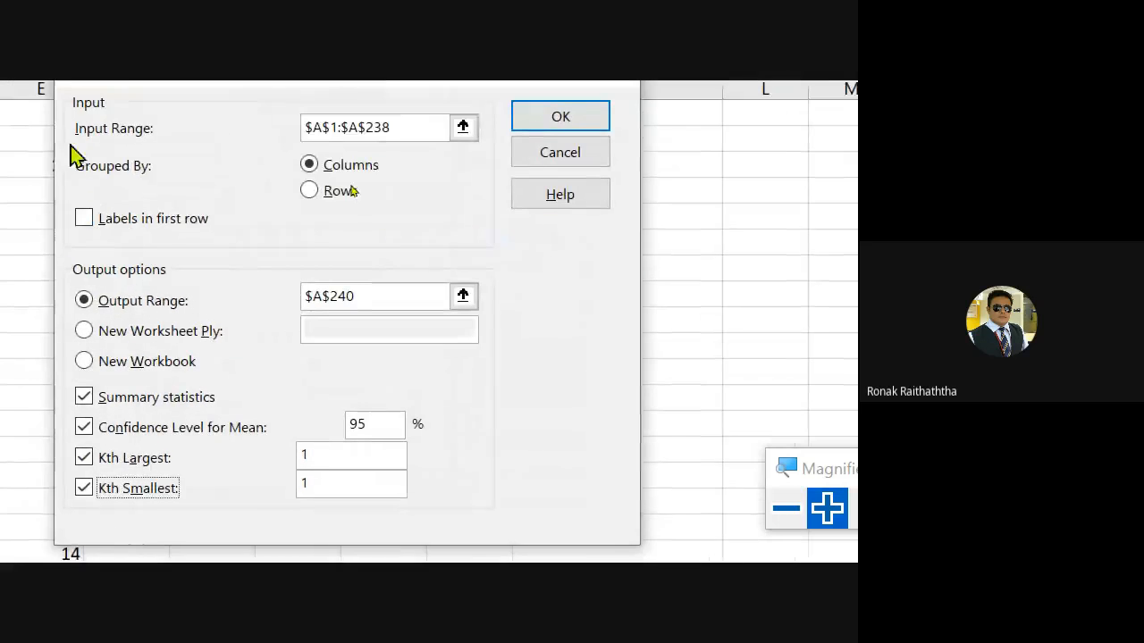
left_click(463, 127)
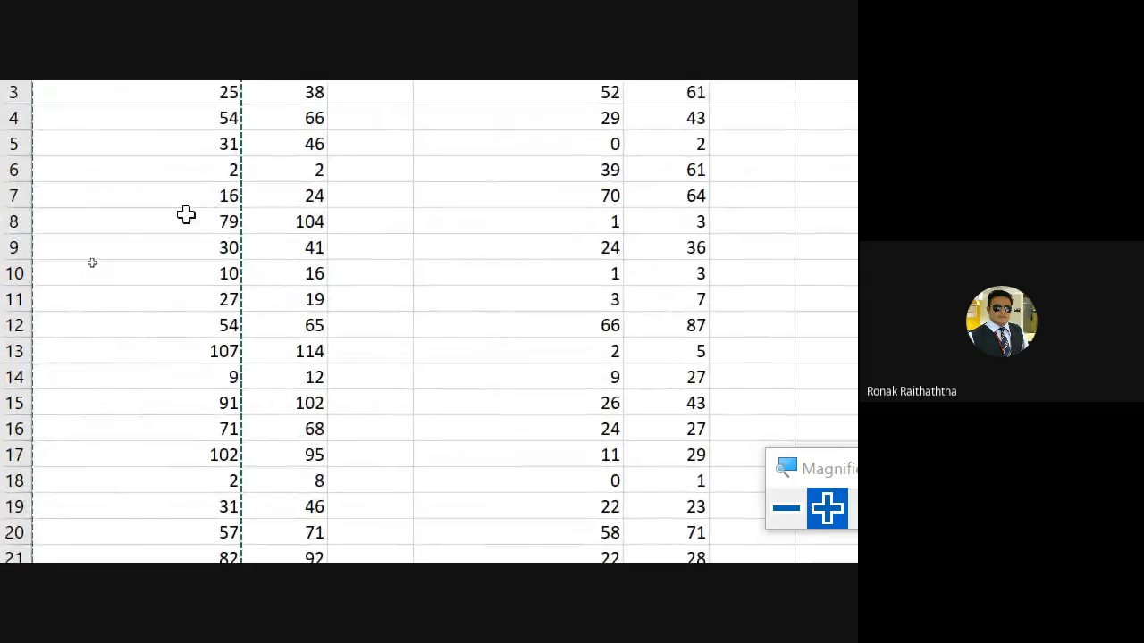
left_click(134, 230)
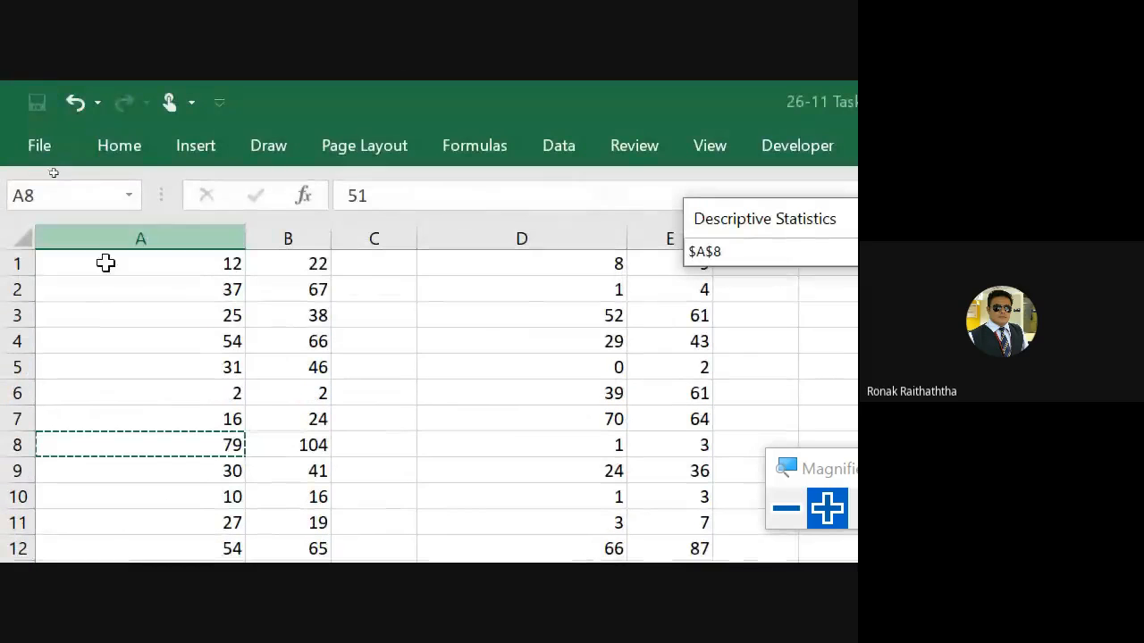
left_click(122, 259)
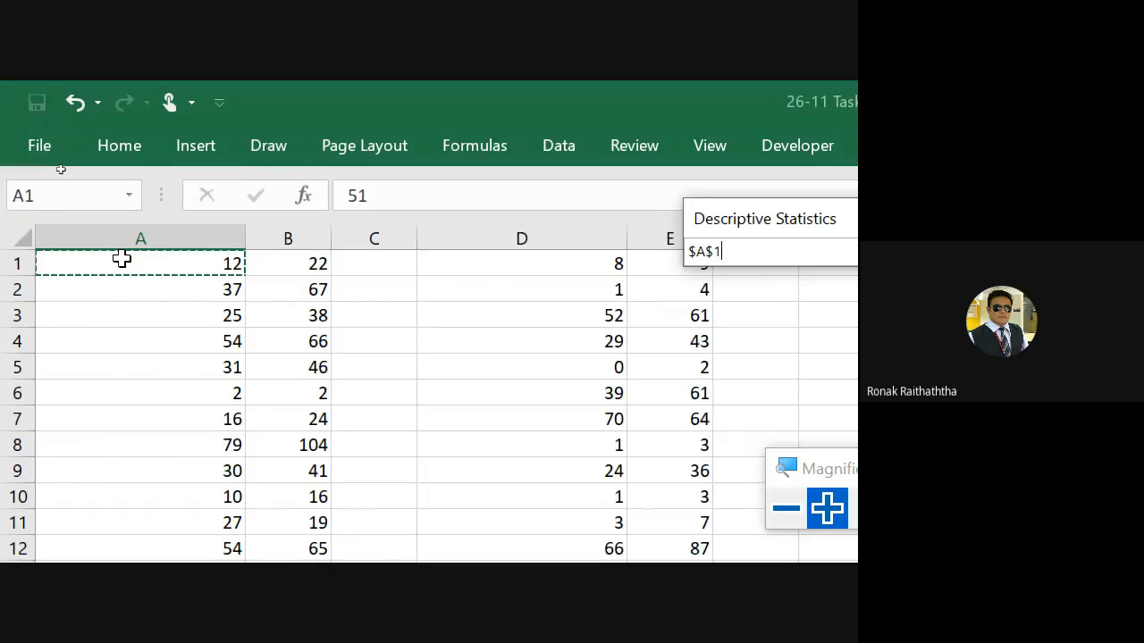
key("ctrl+shift+Down")
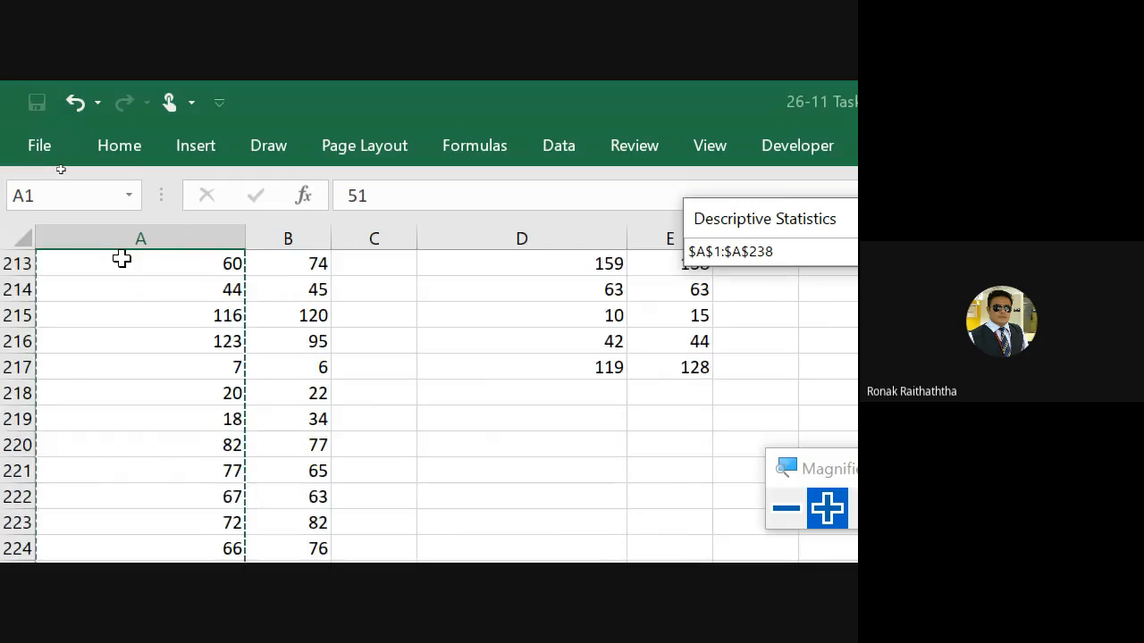
key("Return")
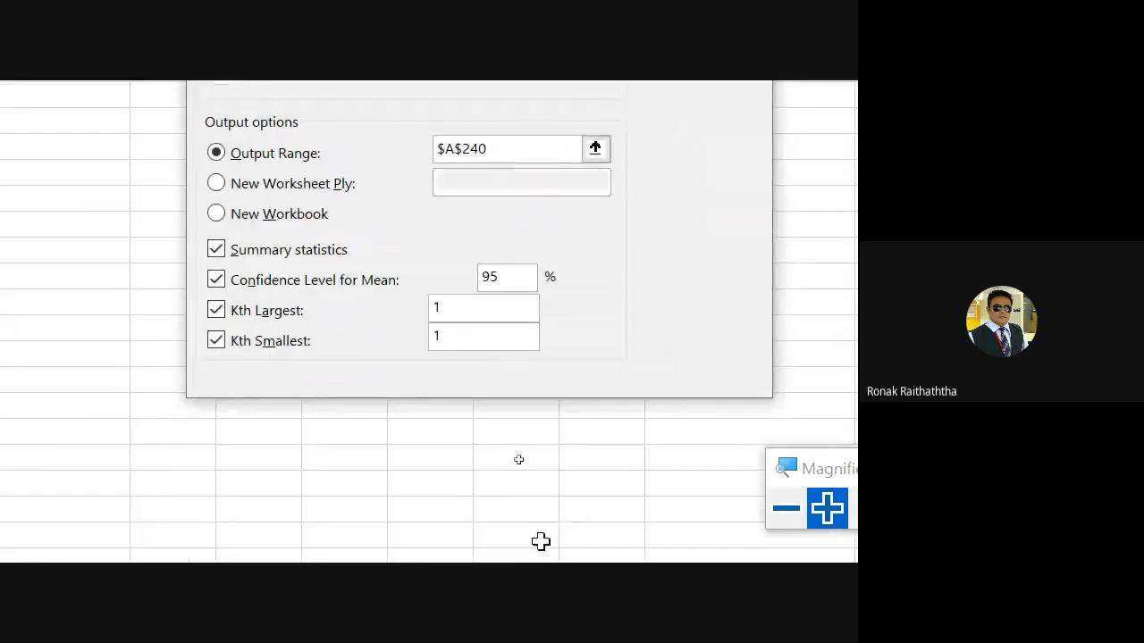
- Run the analysis again, overwriting the existing output at A240, and select the Mean label in A242
left_click(626, 174)
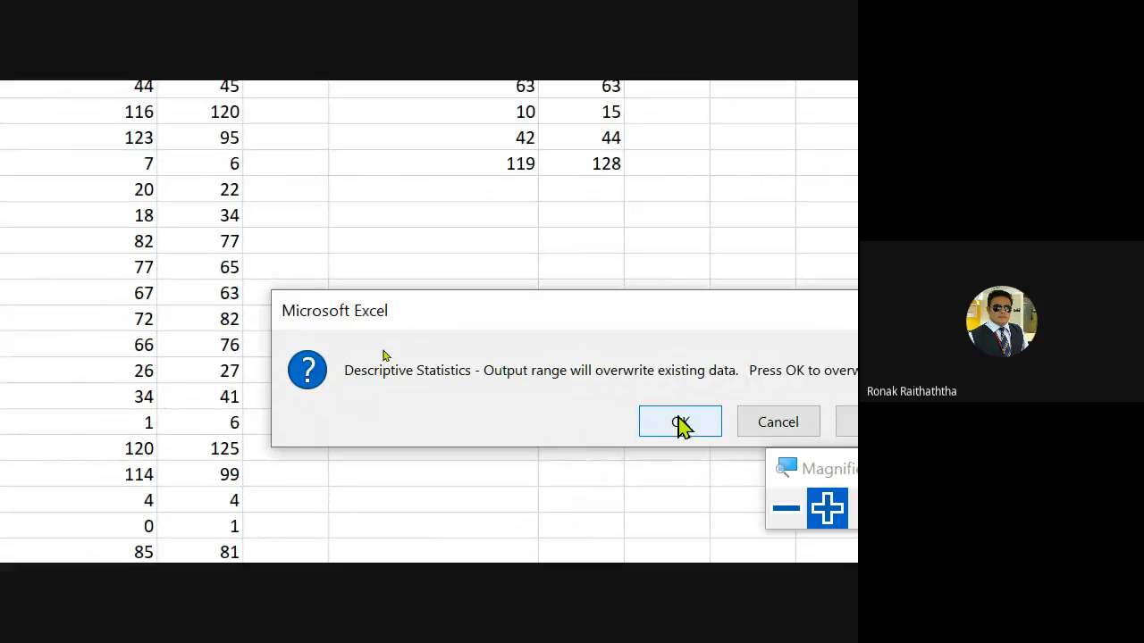
left_click(681, 423)
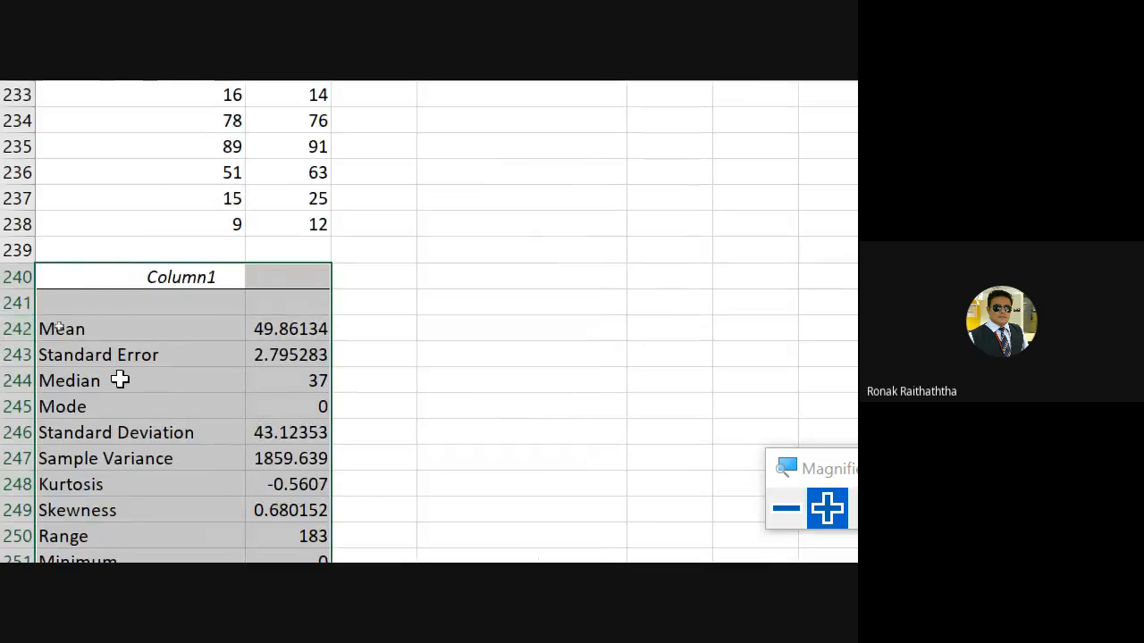
left_click(113, 321)
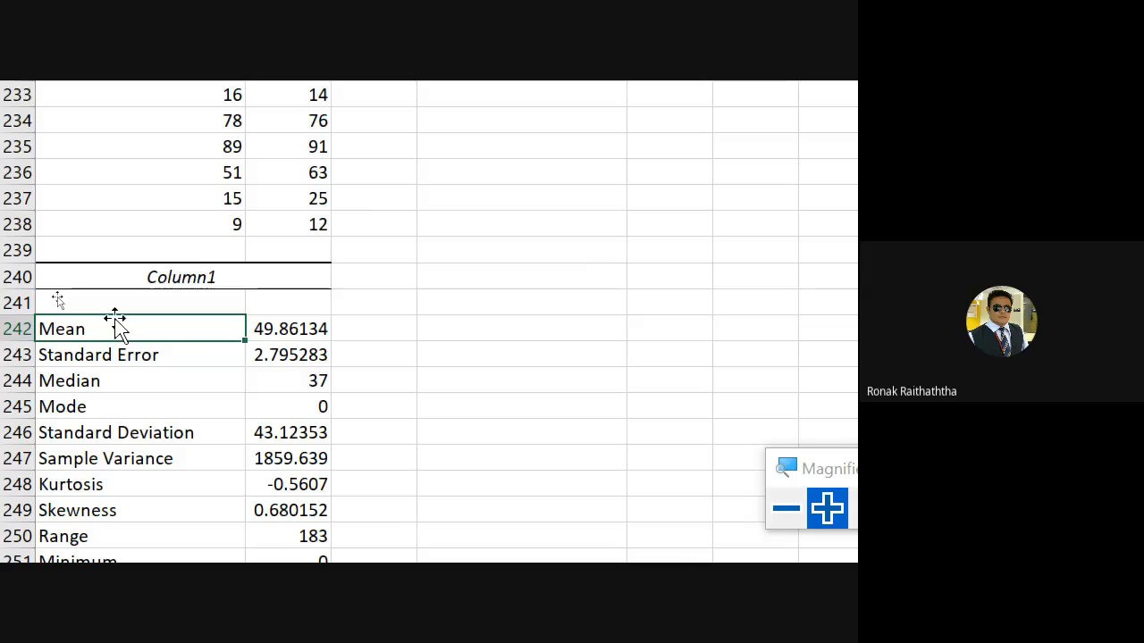
- Ink a check mark beside the Mean result and handwrite the example figures 280 and 120 next to the table
left_click_drag(354, 322, 424, 294)
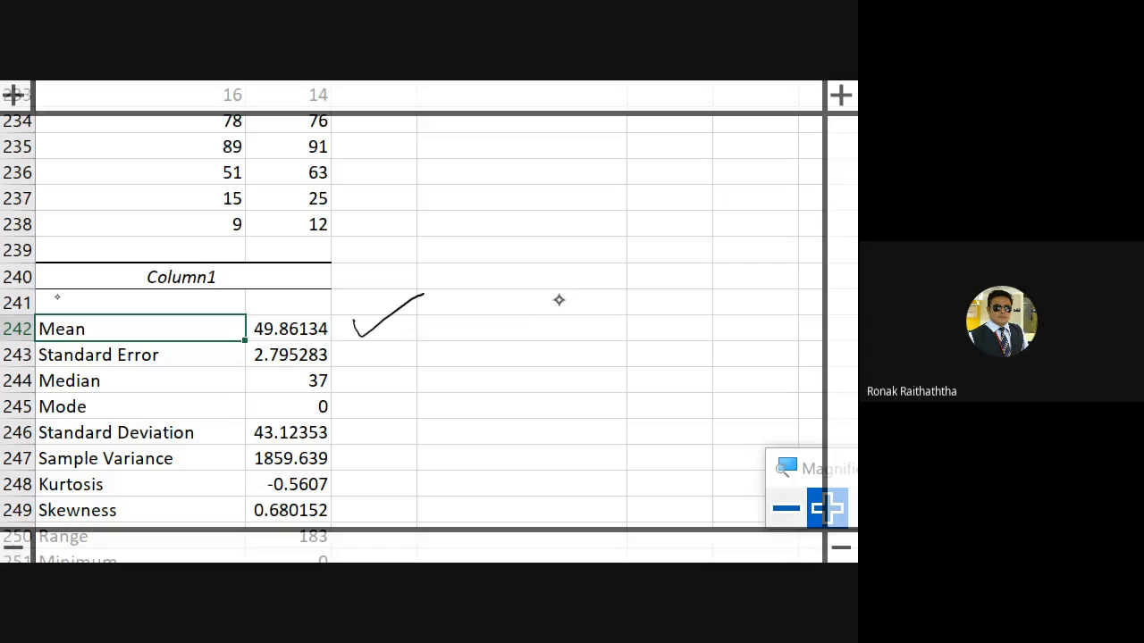
mouse_move(555, 302)
left_mouse_down()
mouse_move(573, 315)
mouse_move(627, 284)
left_mouse_up()
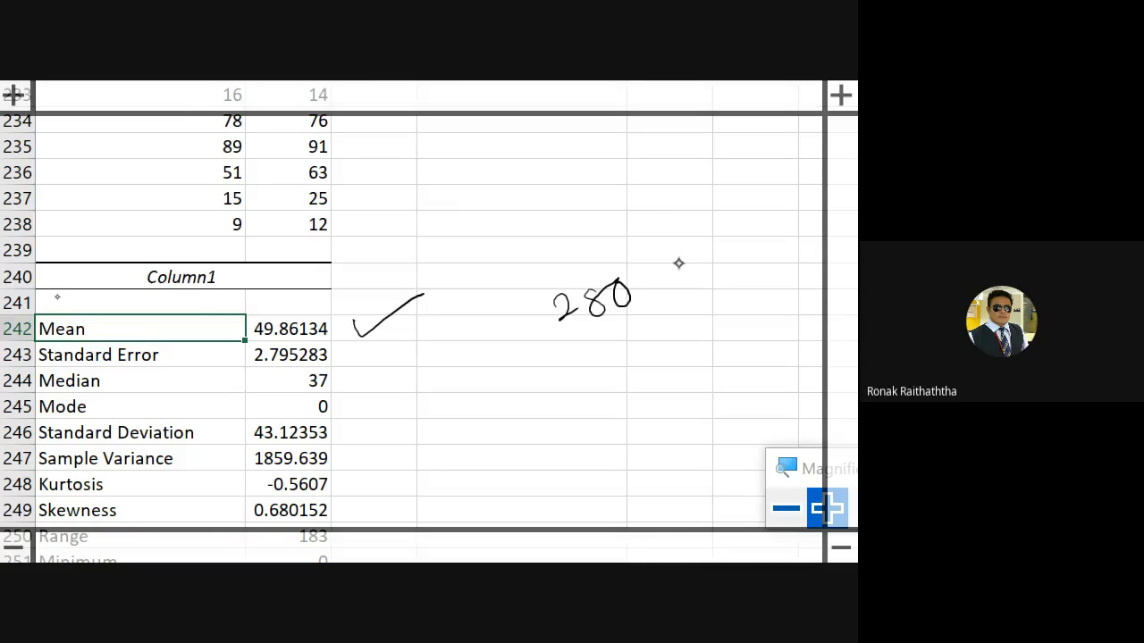
mouse_move(697, 264)
left_mouse_down()
mouse_move(701, 279)
mouse_move(715, 250)
mouse_move(730, 273)
left_mouse_up()
left_click_drag(745, 247, 744, 249)
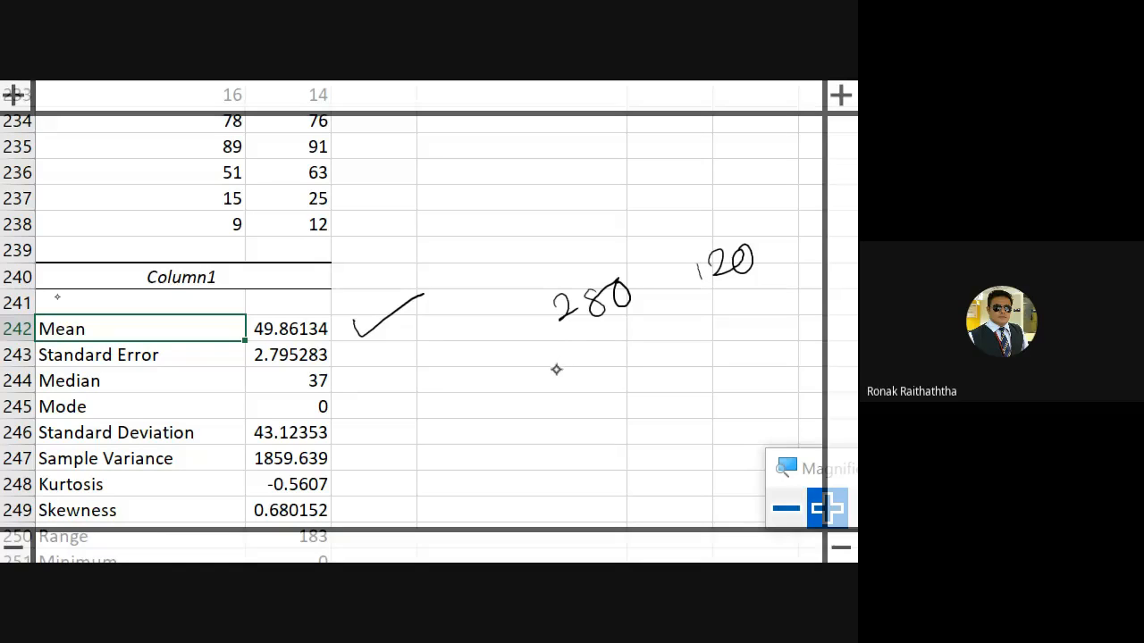
- Handwrite (±5) beneath each of the example figures 280 and 120
left_click_drag(586, 356, 588, 384)
mouse_move(598, 356)
left_mouse_down()
mouse_move(600, 379)
mouse_move(608, 362)
mouse_move(611, 379)
left_mouse_up()
mouse_move(624, 343)
left_mouse_down()
mouse_move(628, 361)
mouse_move(640, 342)
left_mouse_up()
left_click_drag(654, 329, 659, 362)
mouse_move(713, 304)
left_mouse_down()
mouse_move(713, 329)
mouse_move(740, 314)
mouse_move(741, 325)
left_mouse_up()
mouse_move(749, 298)
left_mouse_down()
mouse_move(750, 314)
mouse_move(758, 295)
left_mouse_up()
left_click_drag(764, 287, 767, 322)
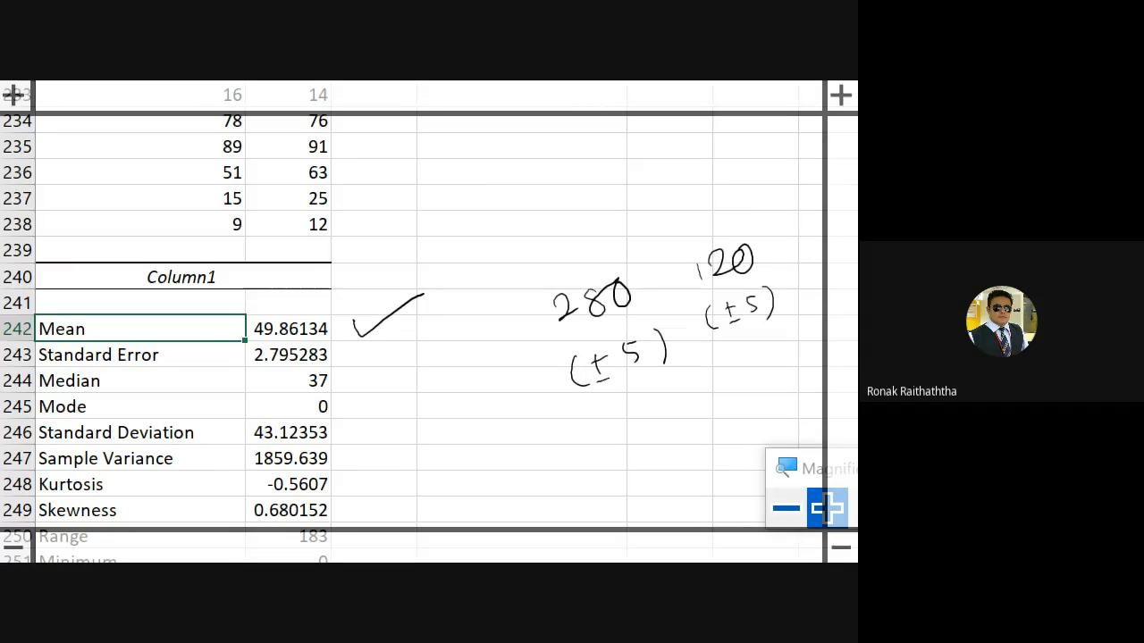
- Switch to the Google Meet window at reduced magnification to read the class chat, and return to the Excel workbook
key("alt+Tab")
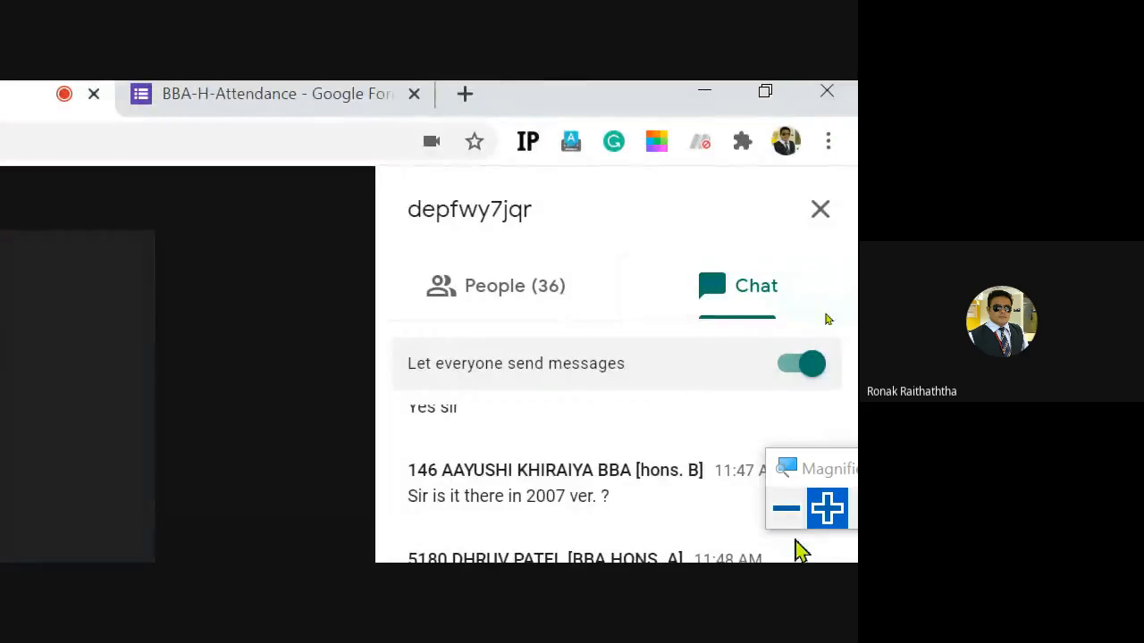
left_click(786, 508)
left_click(706, 187)
scroll(670, 417, "down", 3)
key("alt+Tab")
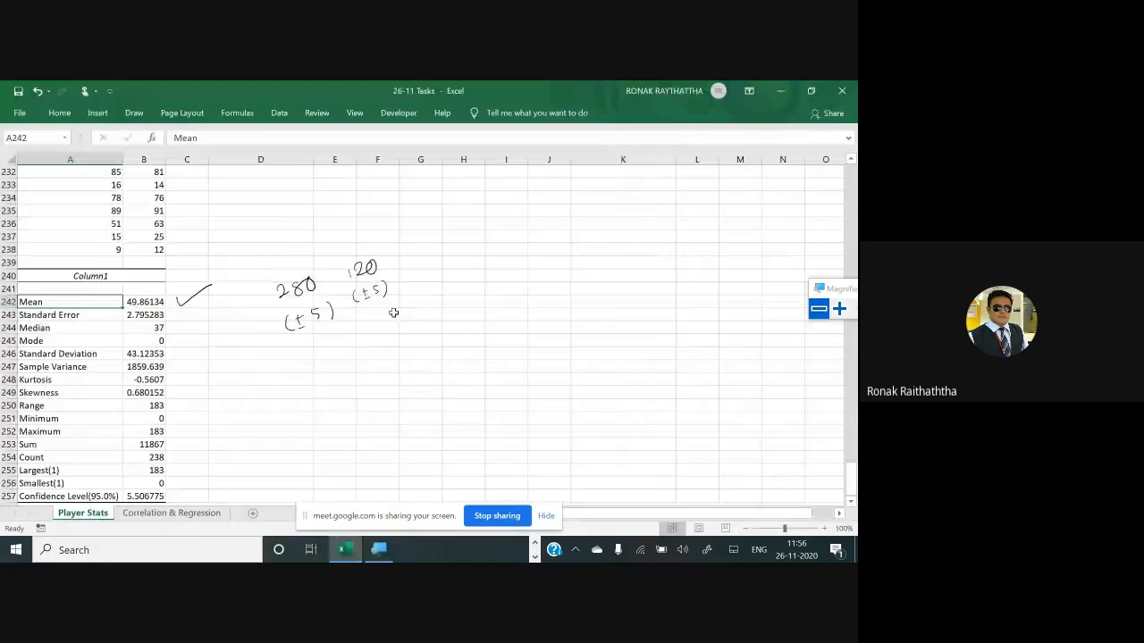
- Enlarge the statistics with Magnifier, ink check marks beside Median and Standard Deviation, and draw a wavy curve next to the table
left_click(295, 291)
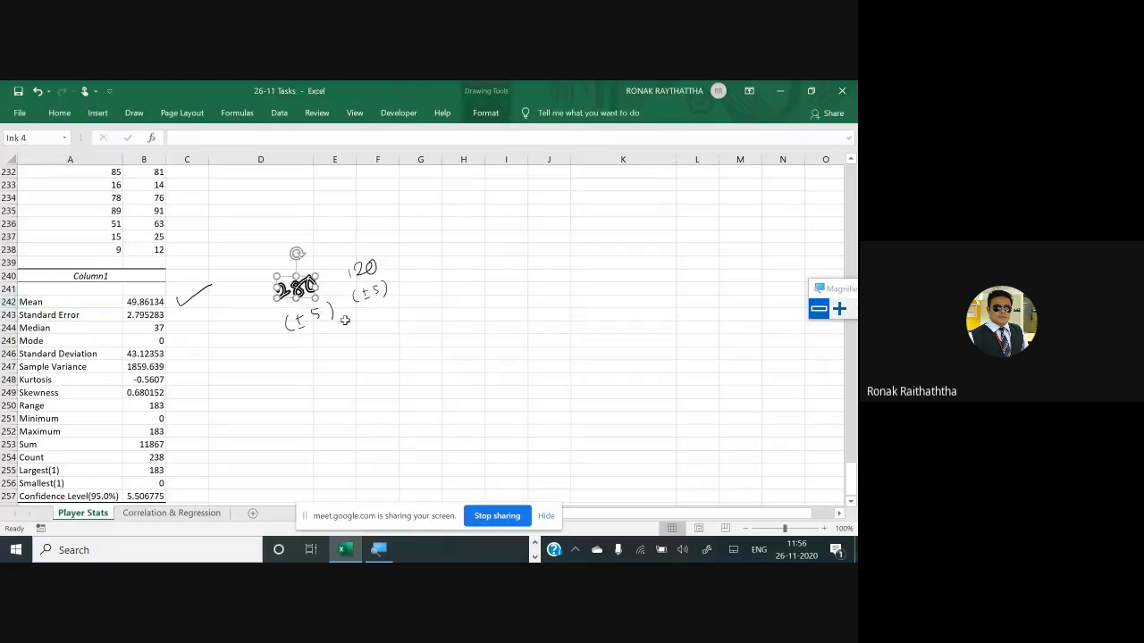
left_click(838, 309)
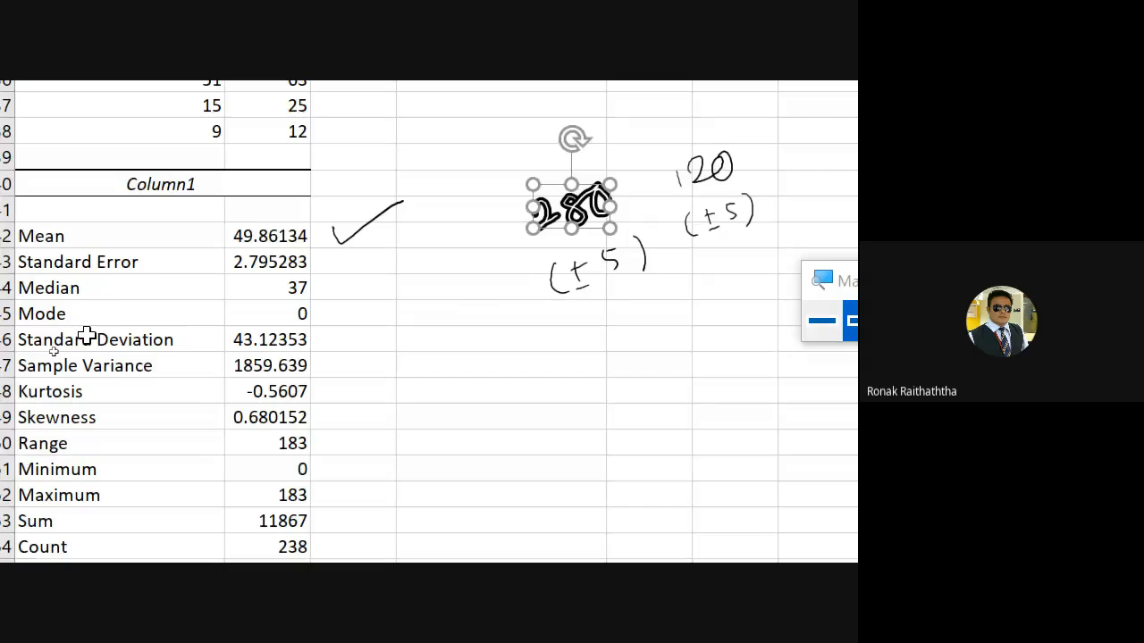
left_click_drag(320, 288, 388, 261)
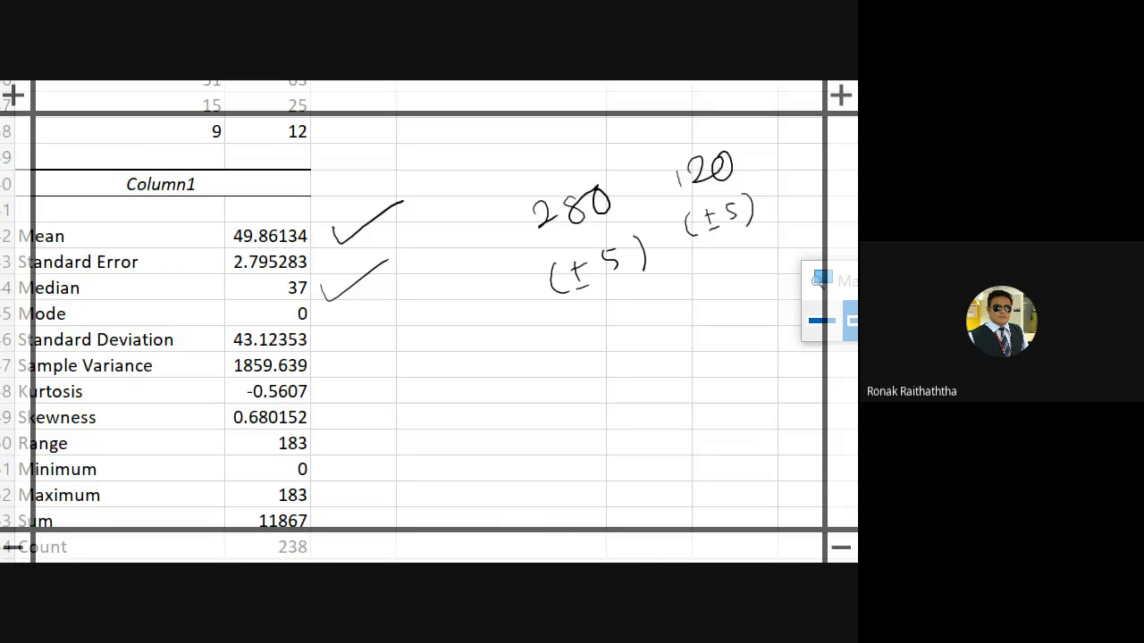
mouse_move(322, 333)
left_mouse_down()
mouse_move(329, 347)
mouse_move(377, 314)
left_mouse_up()
mouse_move(418, 378)
left_mouse_down()
mouse_move(456, 447)
mouse_move(535, 454)
mouse_move(610, 416)
mouse_move(679, 329)
mouse_move(726, 441)
left_mouse_up()
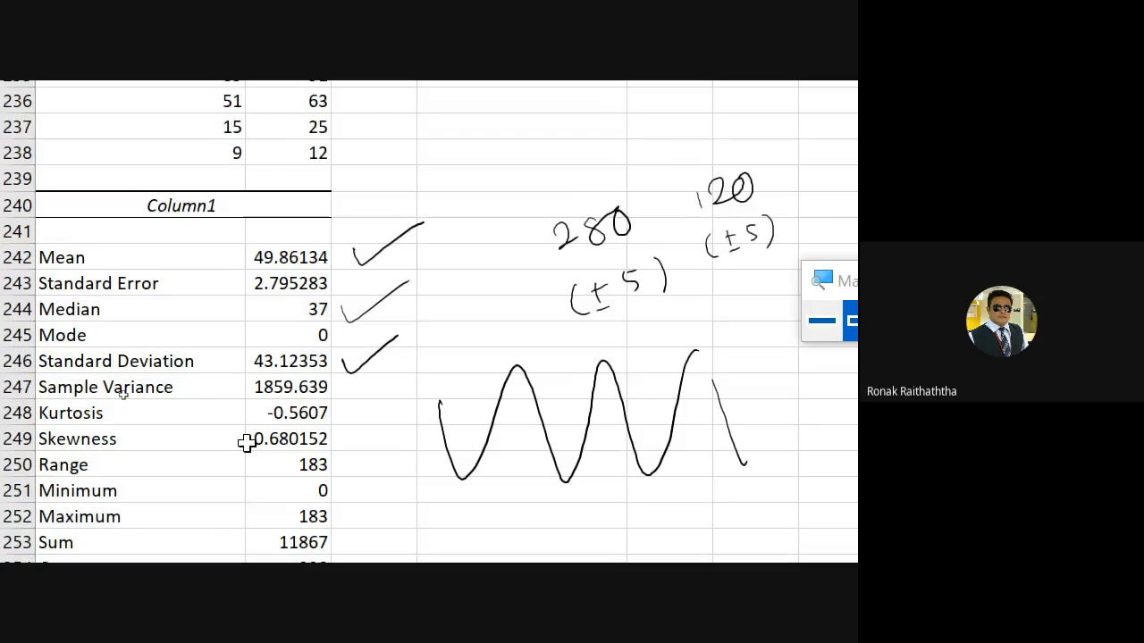
- Look over the Player Stats data, check the class chat in Google Meet, and return to the Excel workbook
scroll(199, 345, "up", 7)
scroll(199, 346, "up", 20)
scroll(197, 400, "down", 8)
scroll(198, 400, "down", 20)
key("alt+Tab")
scroll(853, 541, "down", 3)
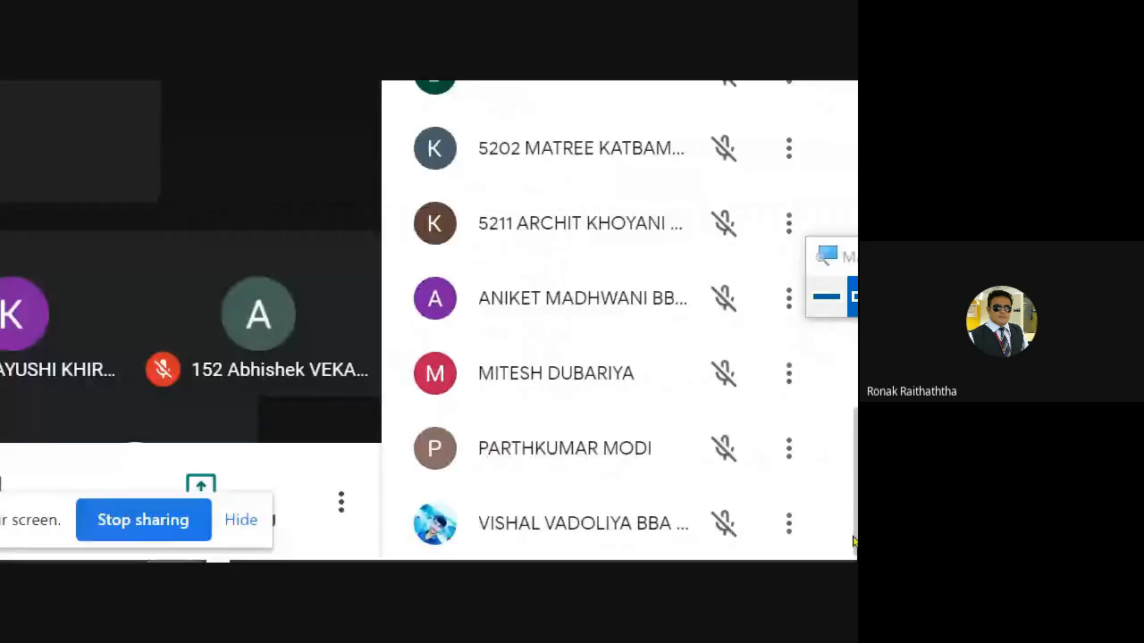
left_click(760, 209)
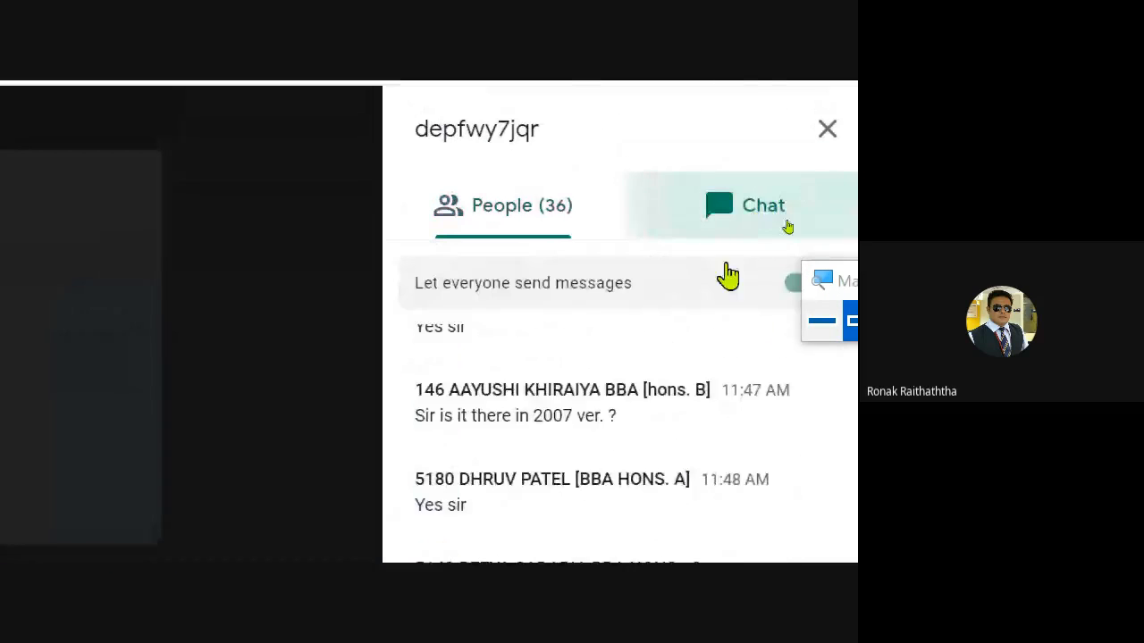
key("alt+Tab")
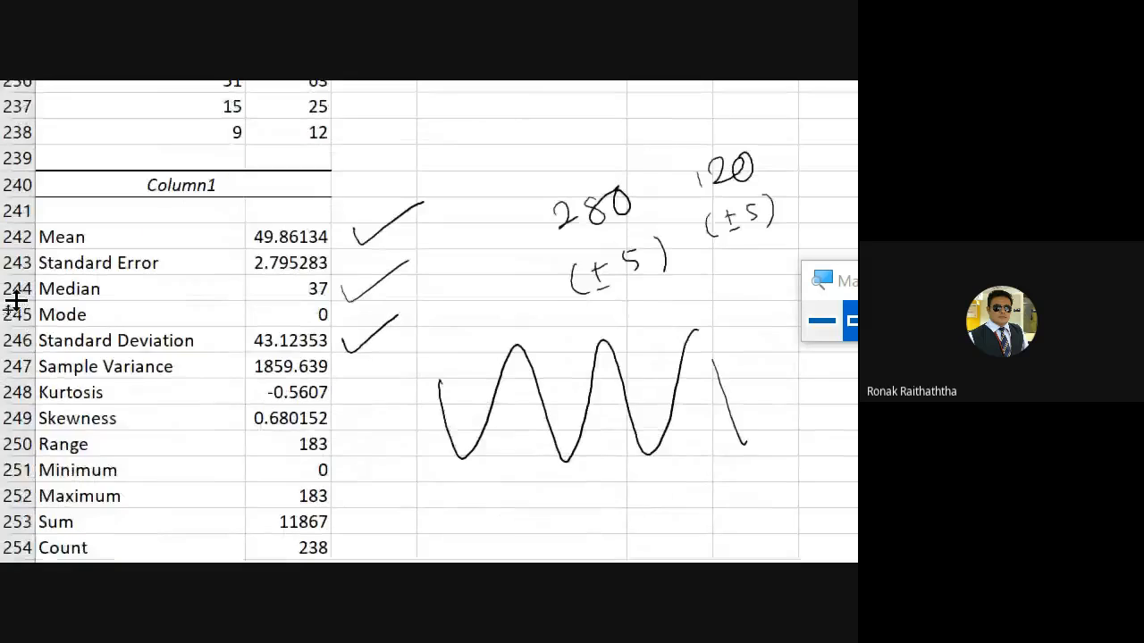
- Go back to the first rows of Player Stats, reread the latest Google Meet chat replies, and return to Excel
scroll(31, 307, "up", 10)
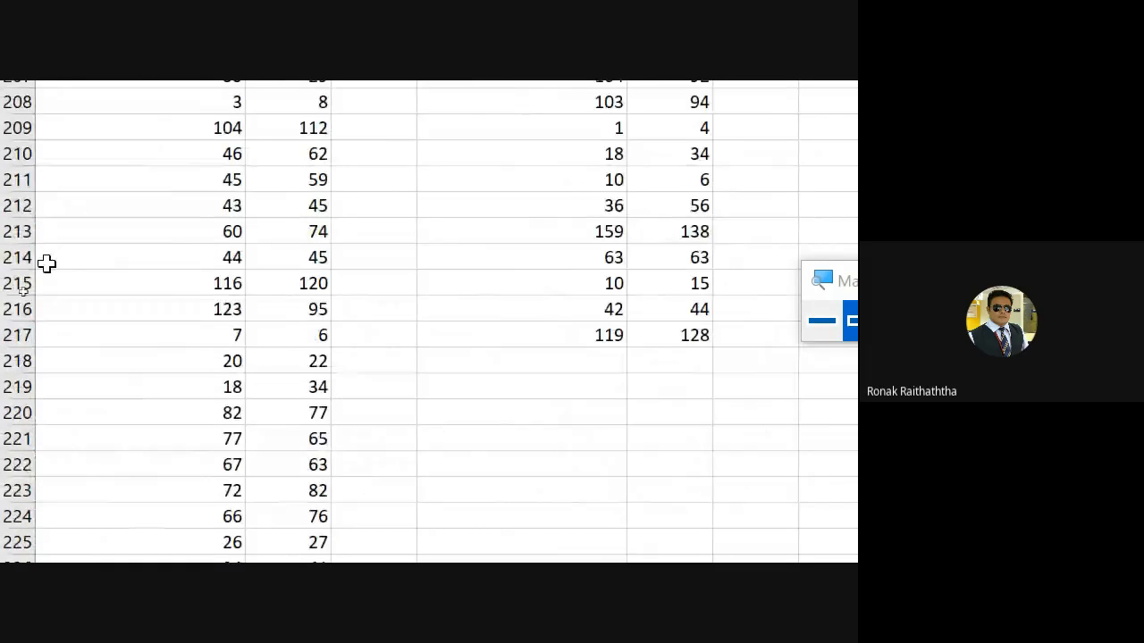
scroll(46, 263, "up", 20)
scroll(41, 282, "up", 20)
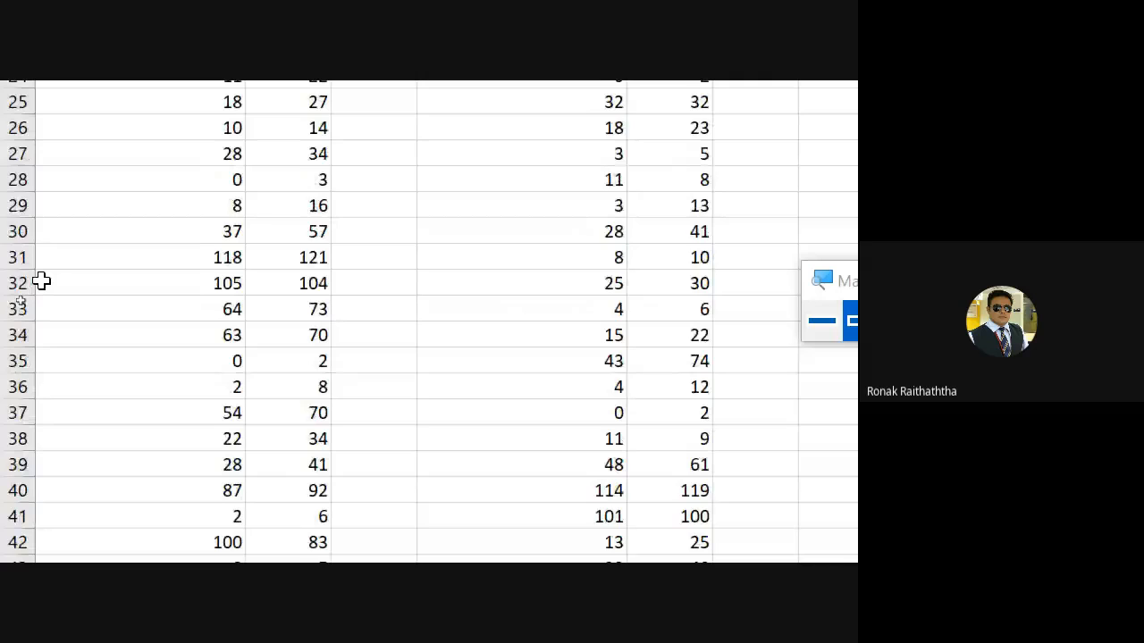
scroll(41, 282, "up", 7)
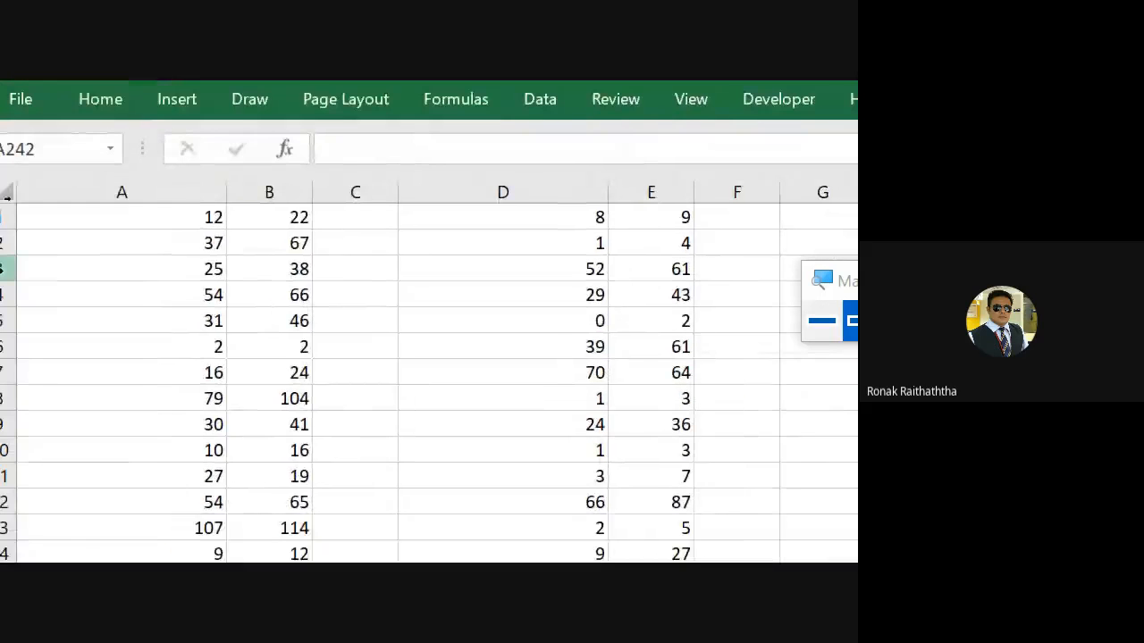
key("alt+Tab")
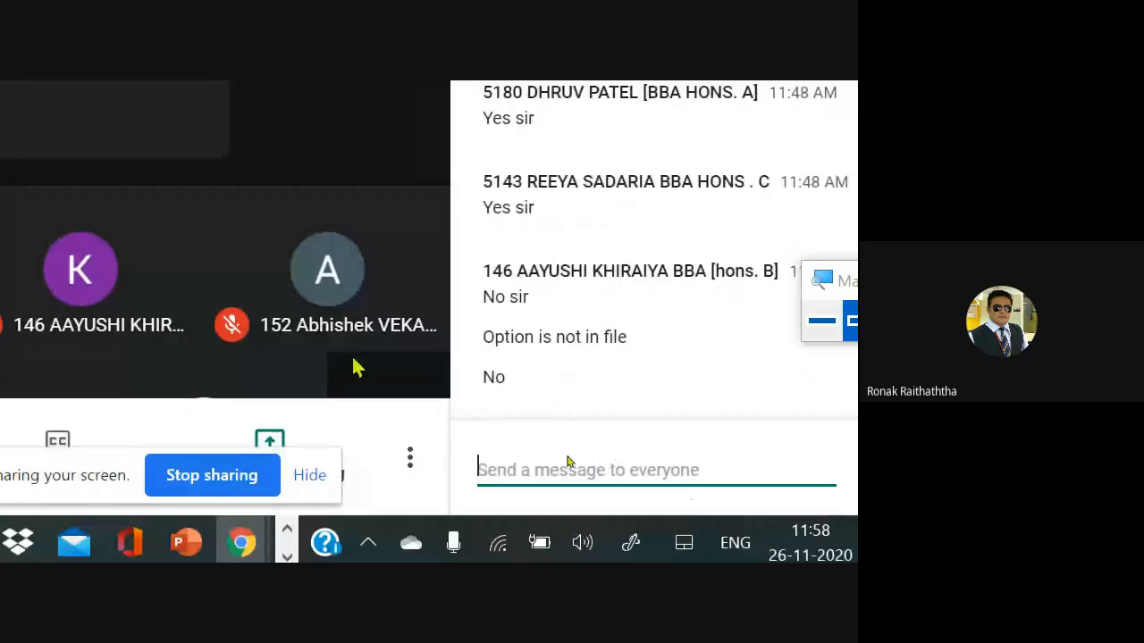
key("alt+Tab")
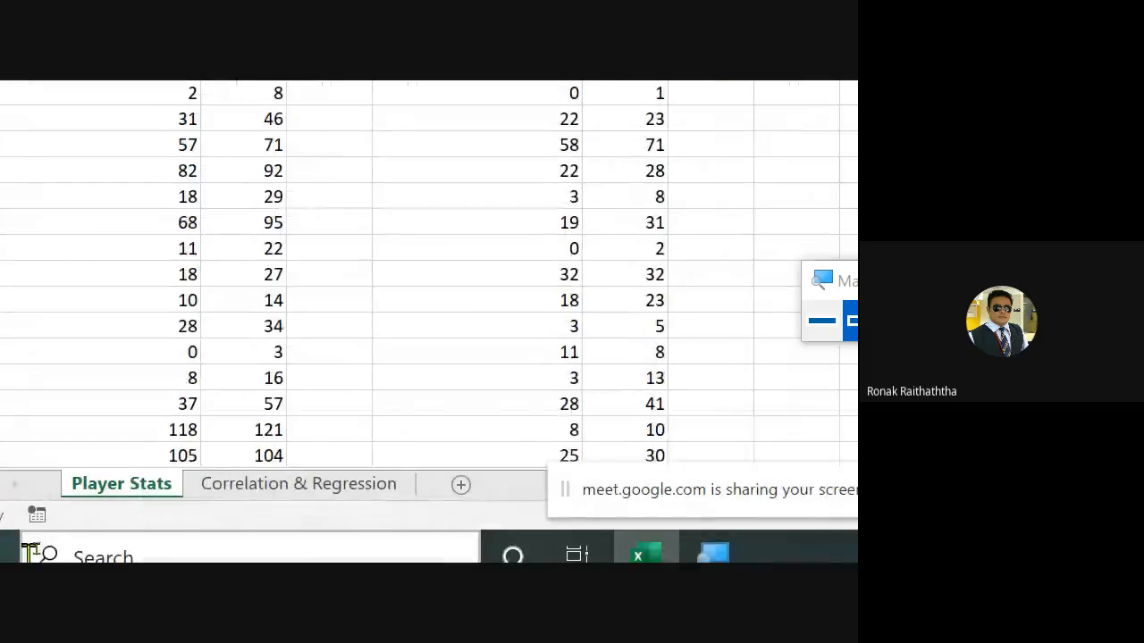
- Ink check marks beside the lower statistics results, from Range and Minimum down to Count, Largest(1) and Smallest(1)
scroll(188, 335, "down", 15)
scroll(187, 332, "down", 20)
scroll(189, 335, "down", 15)
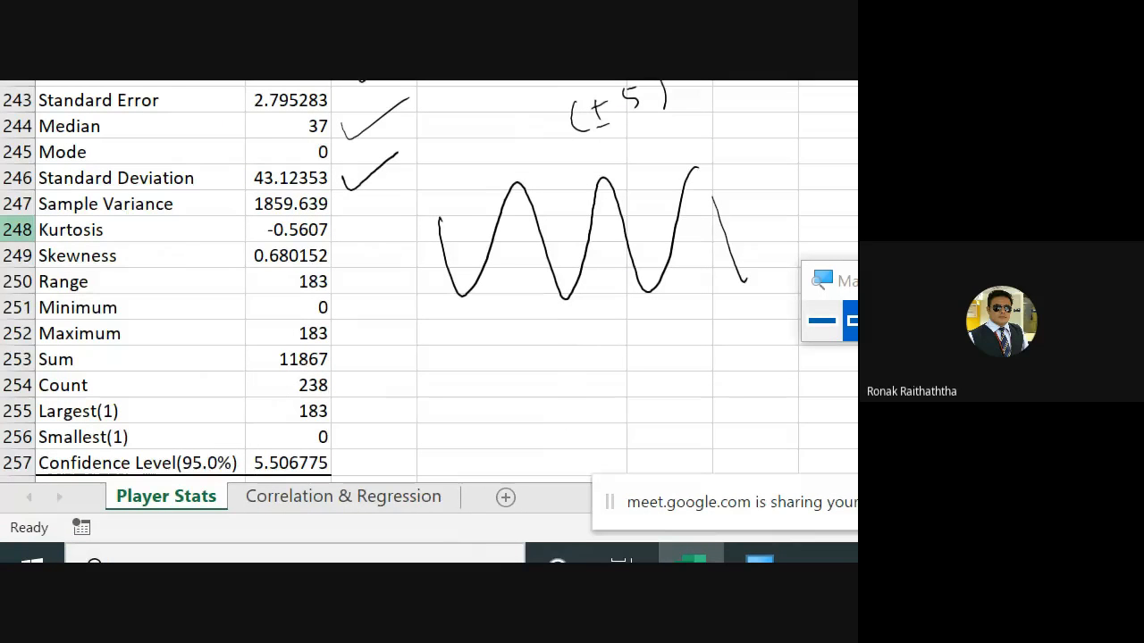
left_click_drag(341, 340, 404, 318)
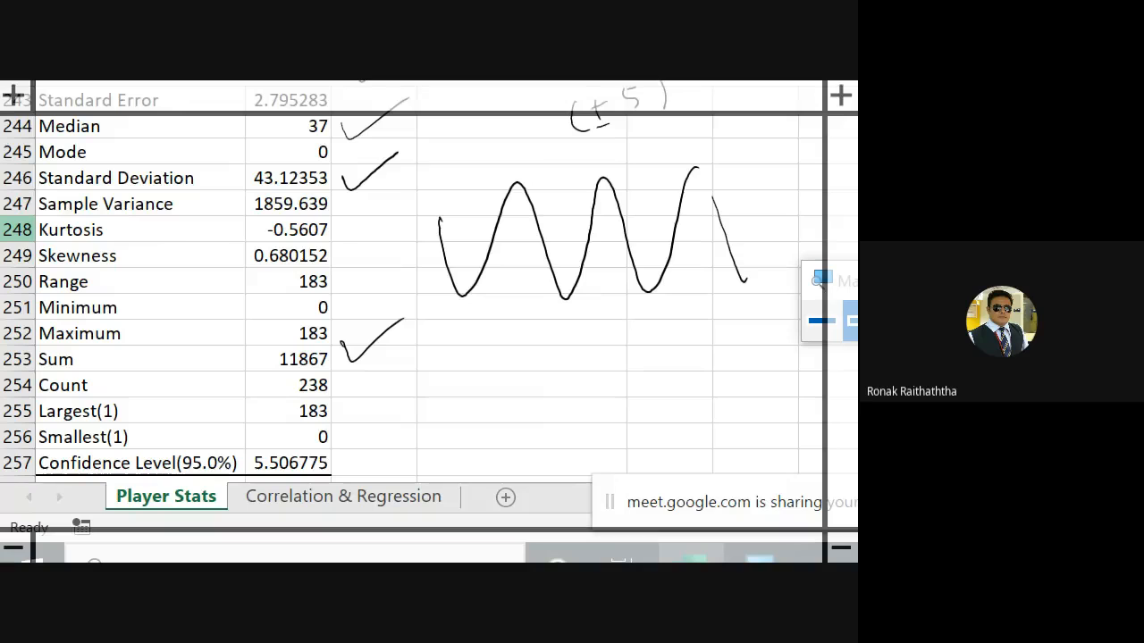
mouse_move(340, 407)
left_mouse_down()
mouse_move(350, 422)
mouse_move(391, 390)
left_mouse_up()
left_click_drag(333, 436, 379, 416)
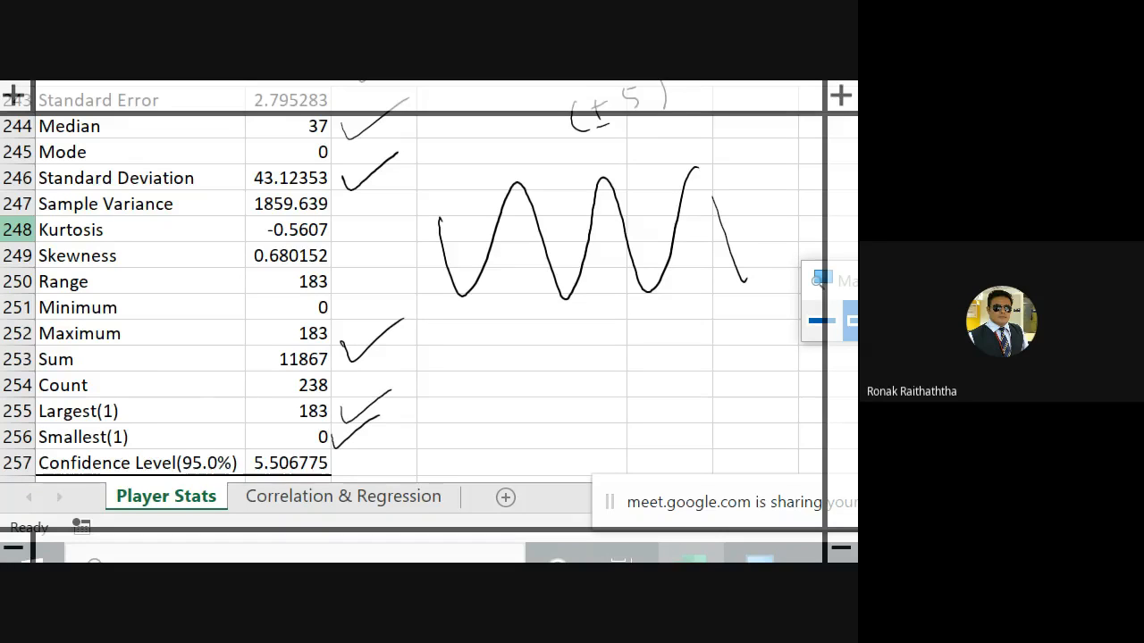
left_click_drag(344, 270, 390, 274)
left_click_drag(341, 362, 402, 356)
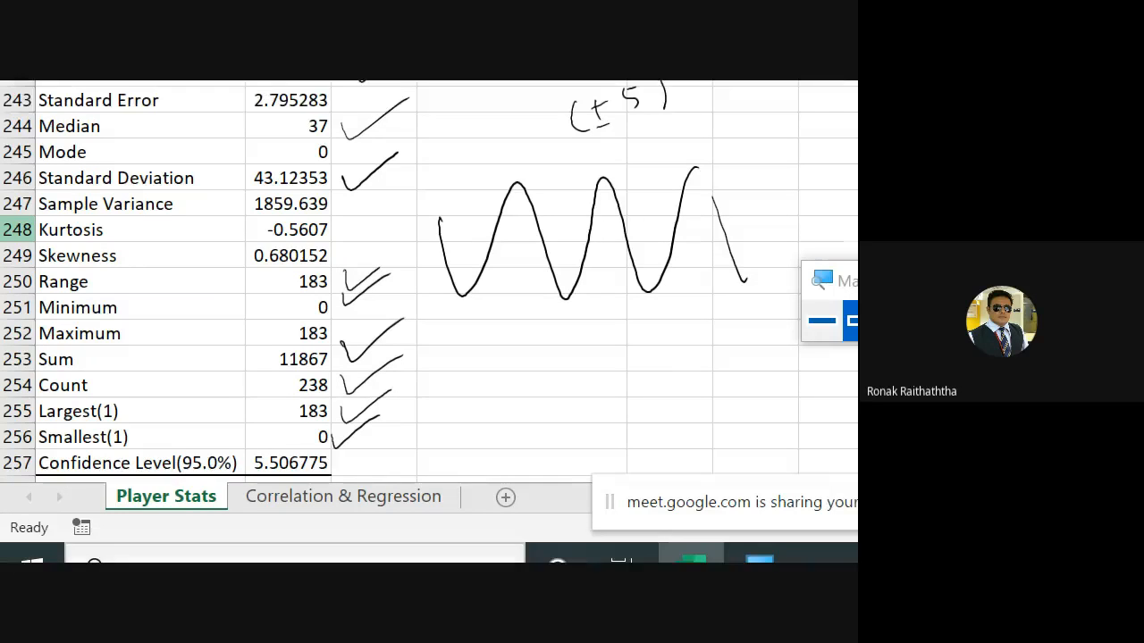
- Select all the player data in column A, cells A1 to A238
scroll(247, 215, "up", 1)
left_click(293, 202)
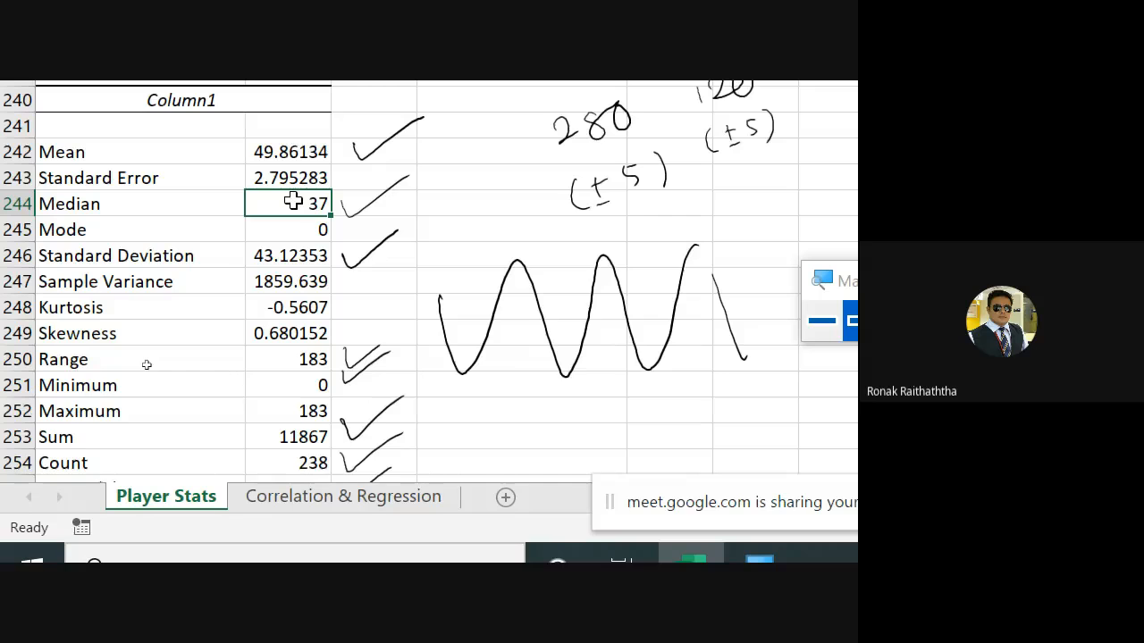
scroll(233, 347, "up", 20)
scroll(232, 347, "up", 20)
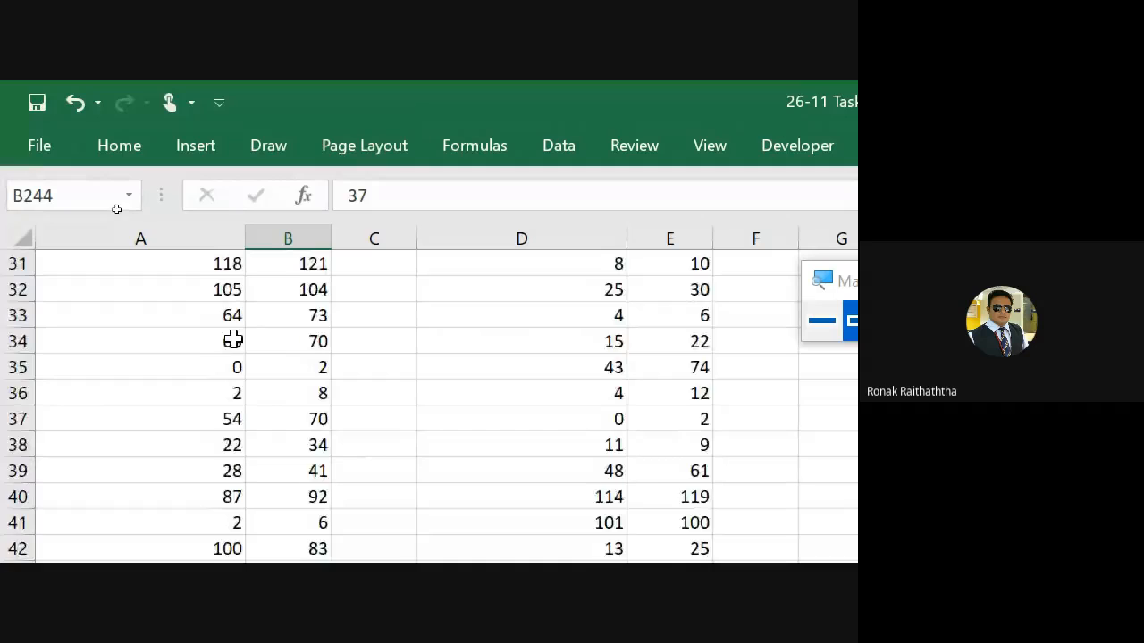
scroll(233, 339, "up", 10)
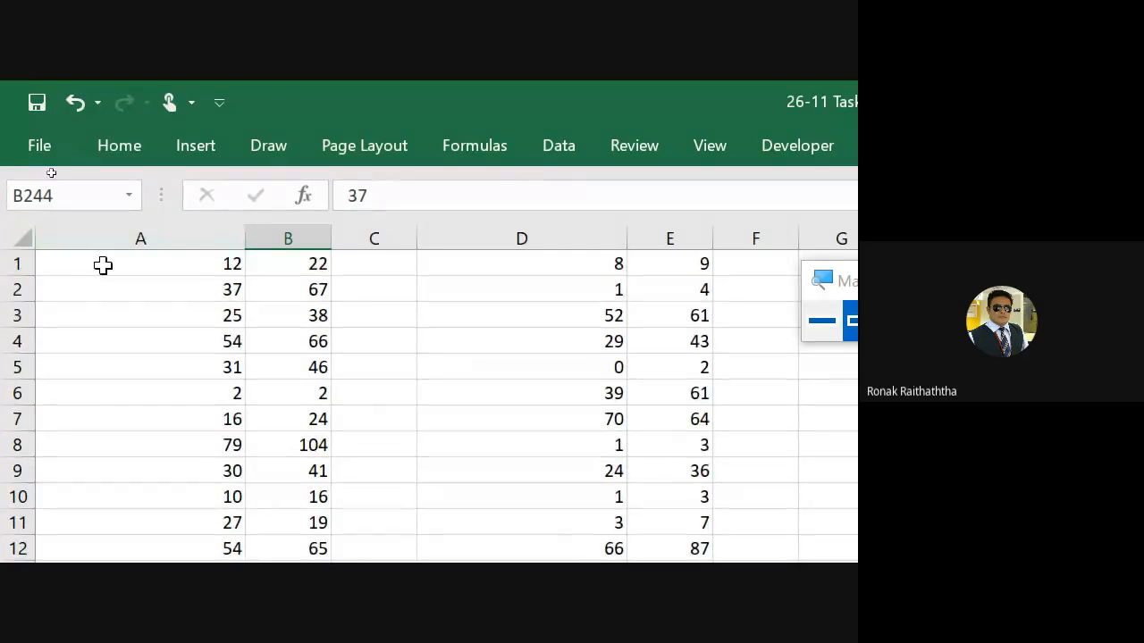
left_click(103, 264)
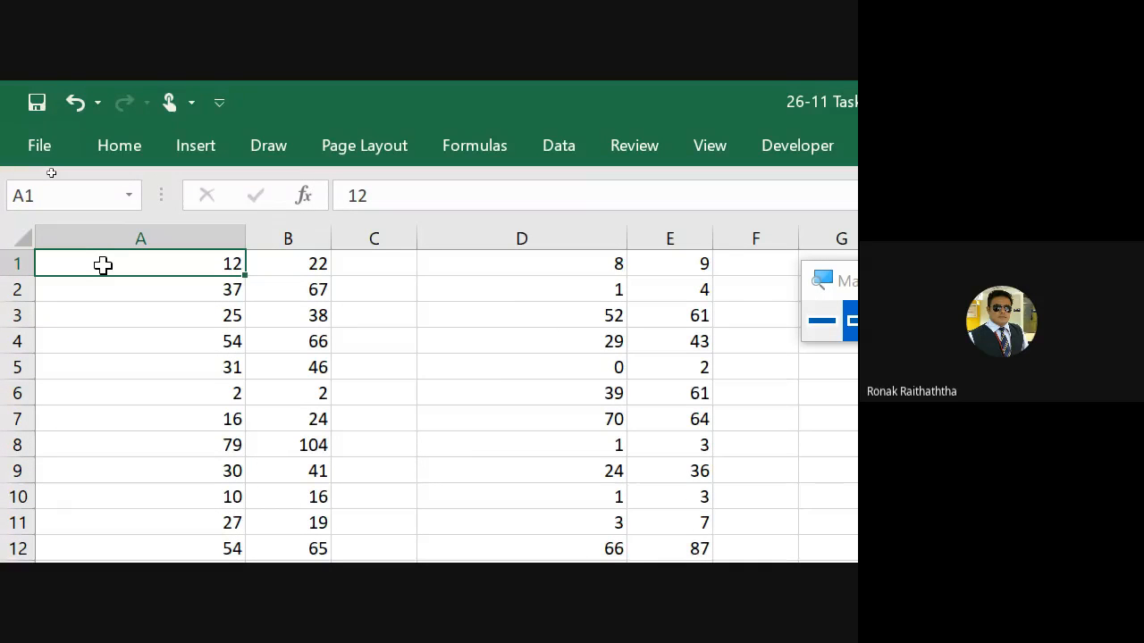
key("ctrl+Down")
key("Up")
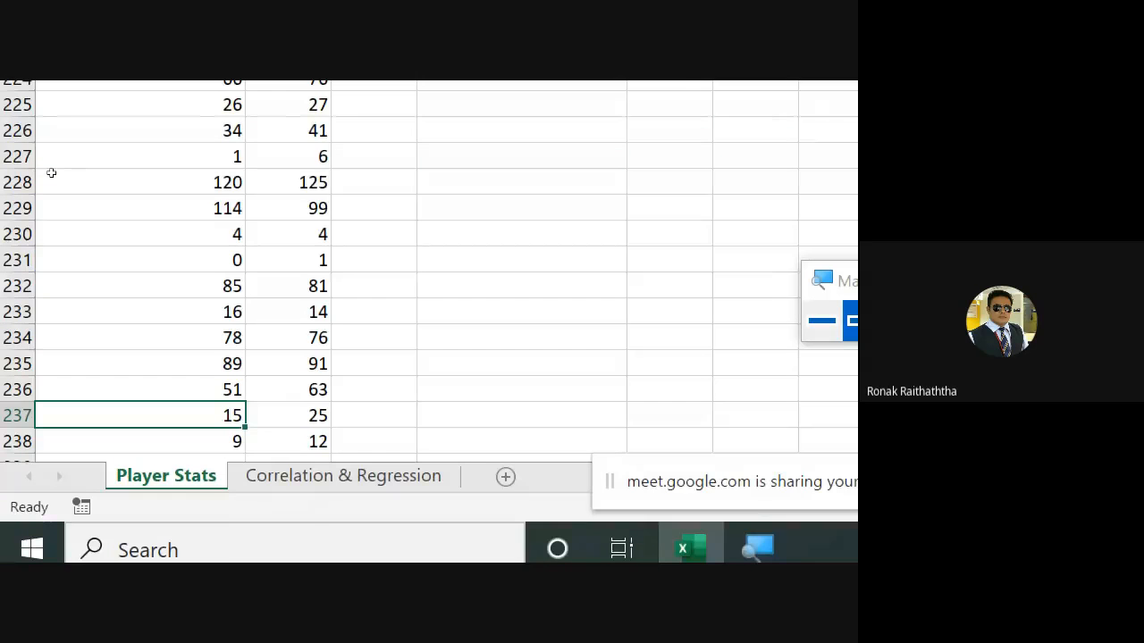
key("ctrl+Up")
key("ctrl+shift+Down")
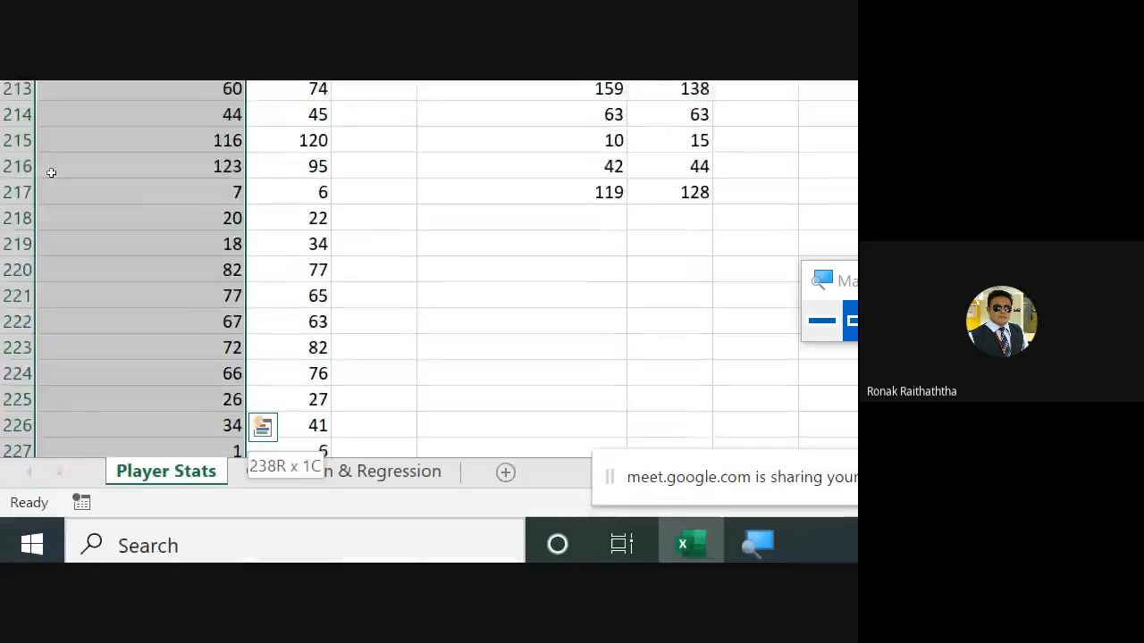
scroll(250, 263, "down", 3)
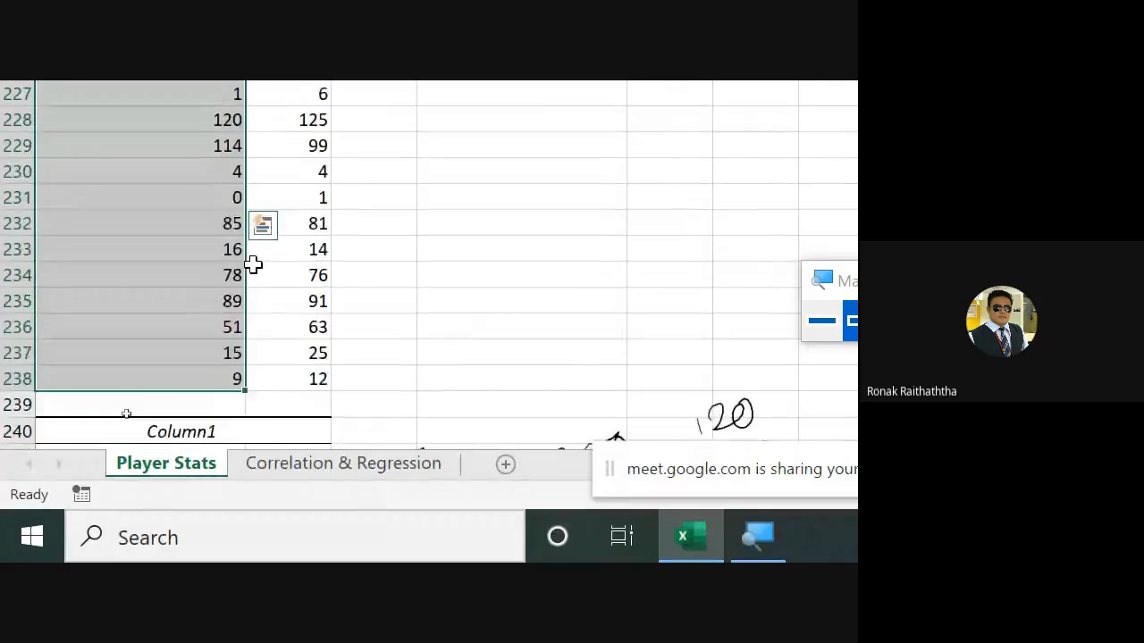
scroll(251, 263, "up", 5)
scroll(253, 264, "up", 15)
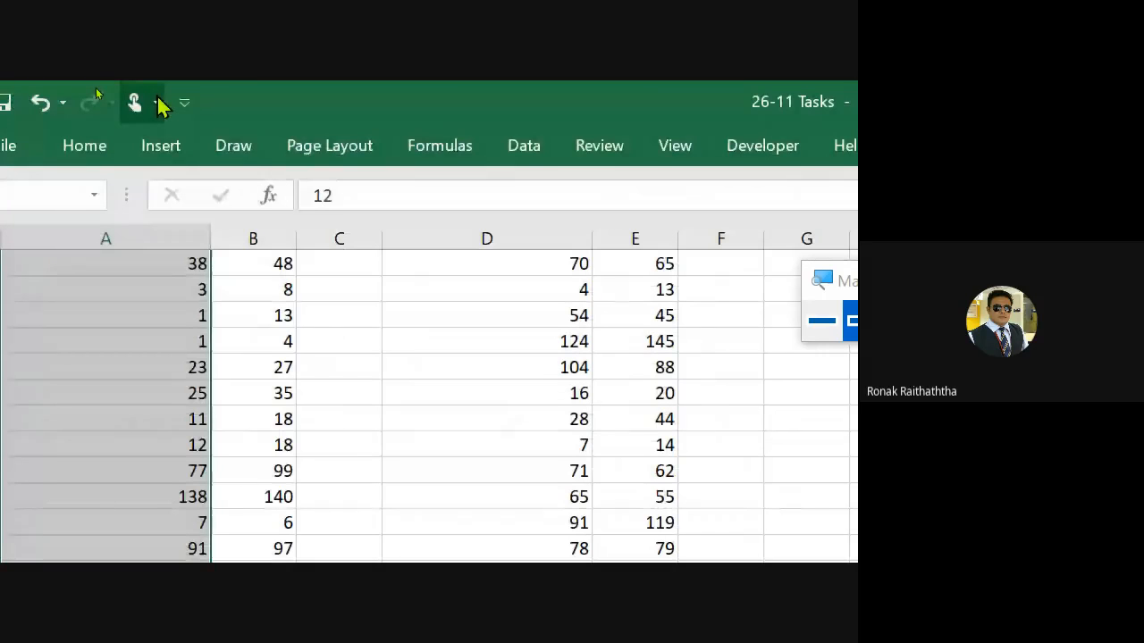
- Start the Descriptive Statistics analysis and pick A1:A238 as its input range
left_click(524, 148)
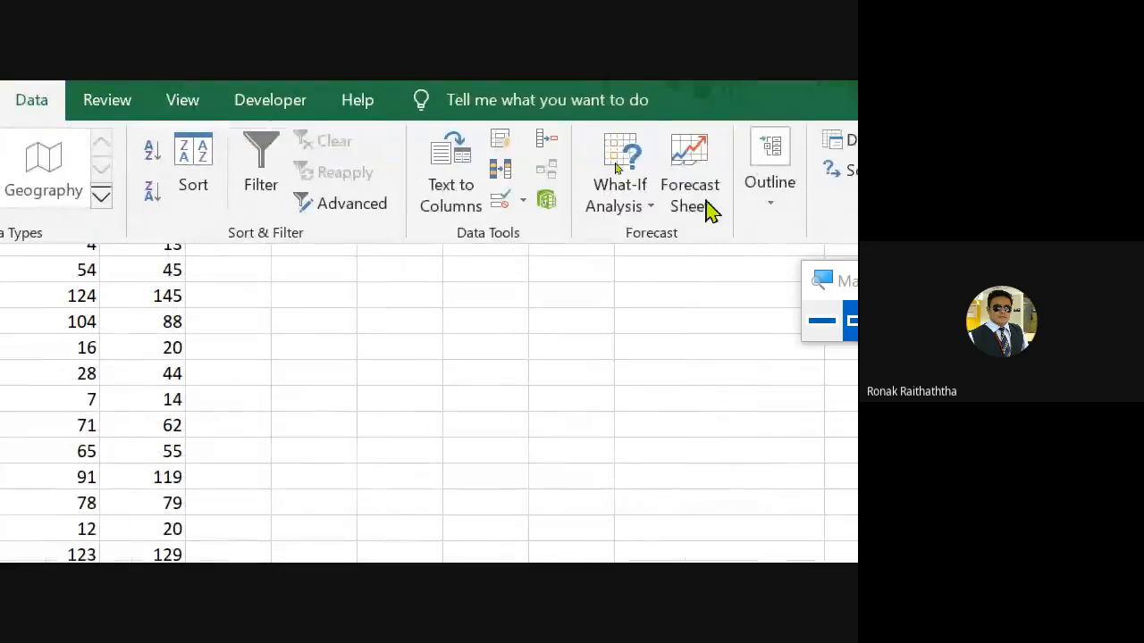
left_click(597, 179)
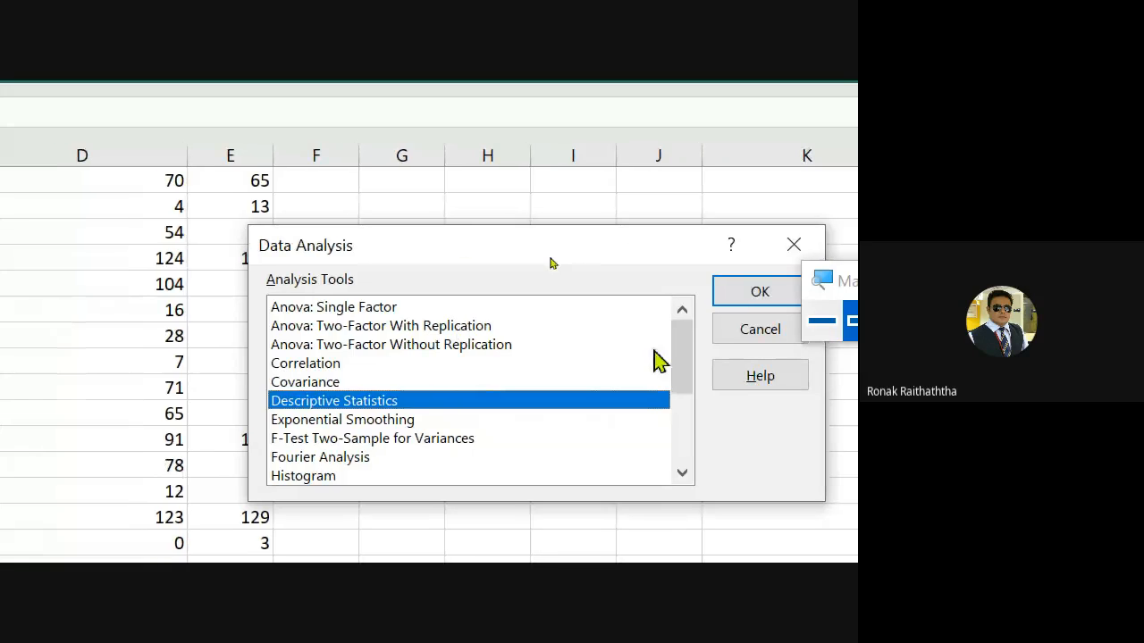
left_click(780, 295)
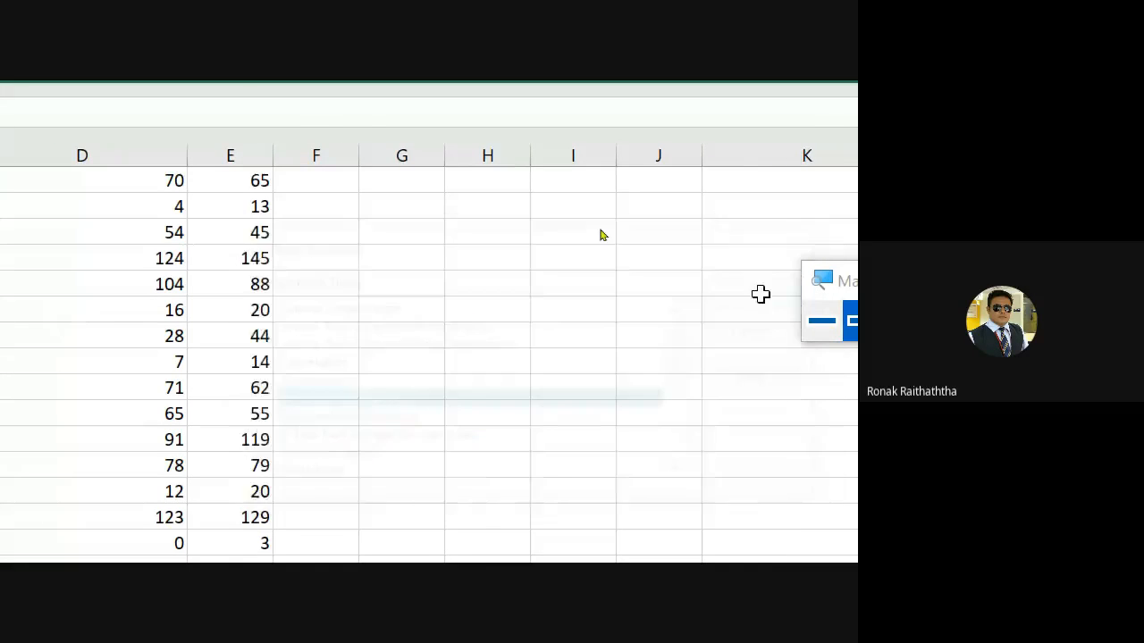
left_click(652, 194)
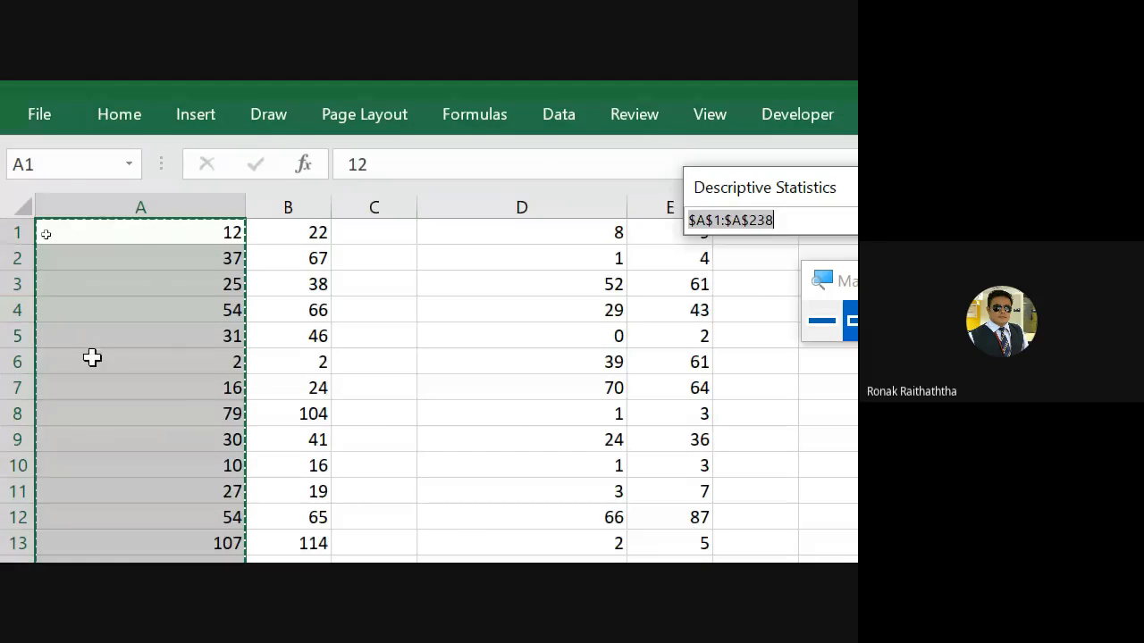
left_click(131, 234)
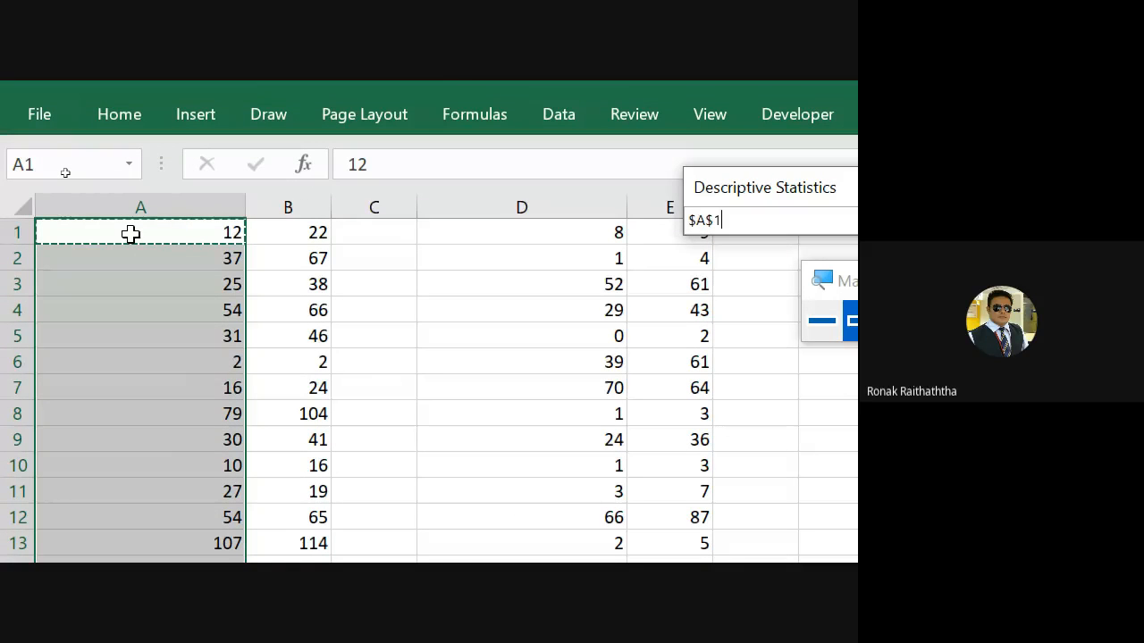
key("Down")
key("Down")
key("Up")
key("Up")
key("ctrl+shift+Down")
key("shift+Down")
key("shift+Down")
key("shift+Down")
key("shift+Down")
key("shift+Down")
key("shift+Down")
key("shift+Down")
key("shift+Down")
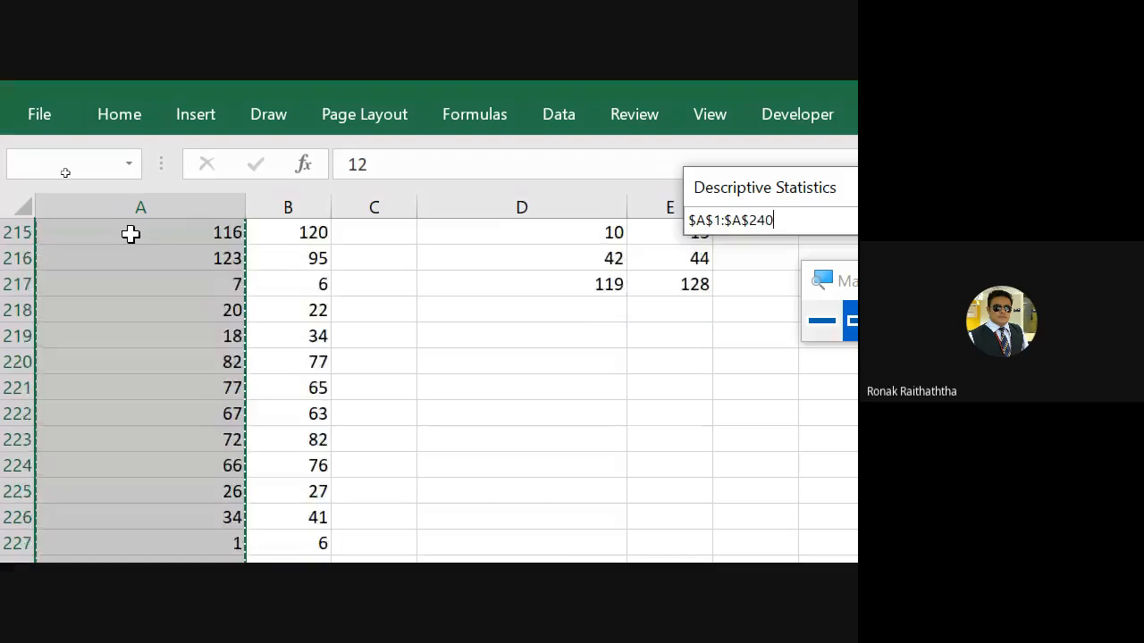
key("shift+Down")
key("shift+Down")
key("shift+Down")
key("shift+Down")
key("shift+Down")
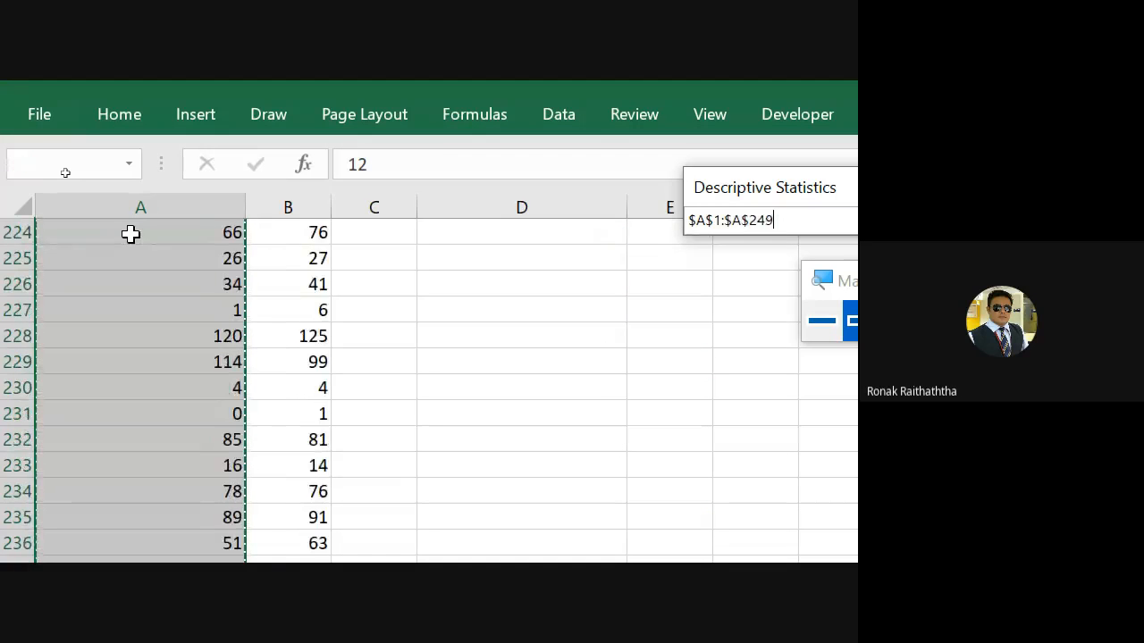
key("shift+Down")
key("shift+Down")
key("shift+Down")
key("shift+Down")
key("shift+Down")
key("shift+Down")
key("shift+Down")
key("shift+Down")
key("shift+Down")
key("shift+Down")
key("shift+Down")
key("shift+Down")
key("shift+Down")
key("shift+Down")
key("shift+Down")
key("shift+Down")
key("shift+Down")
key("shift+Down")
key("shift+Down")
key("shift+Down")
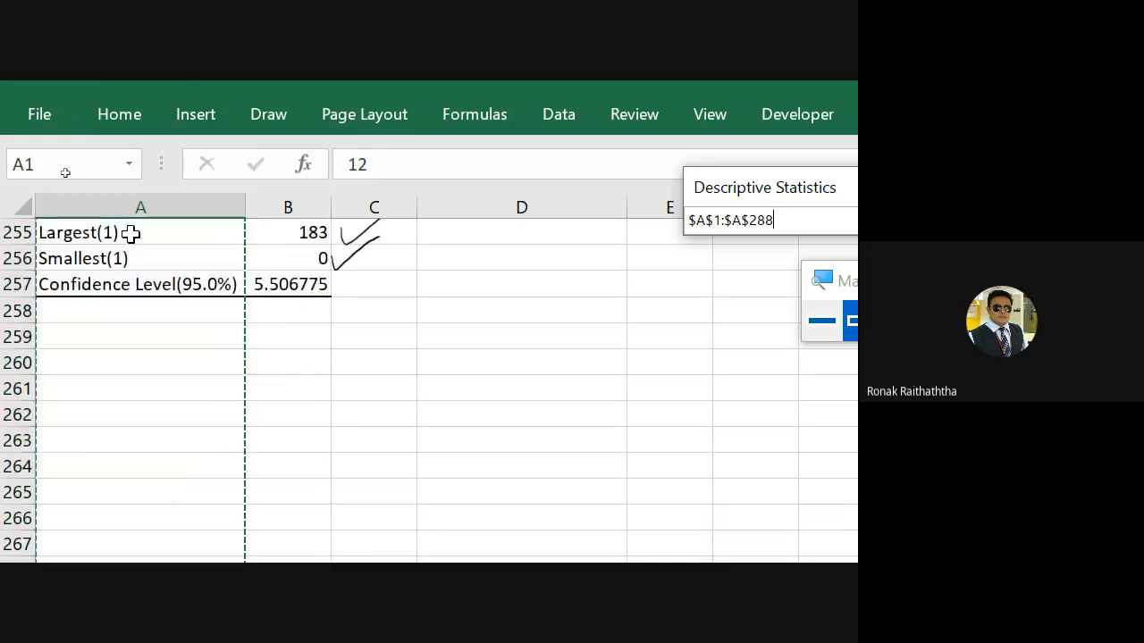
key("shift+Up")
key("shift+Up")
key("shift+Up")
key("shift+Up")
key("shift+Up")
key("shift+Up")
key("shift+Up")
key("shift+Up")
key("shift+Up")
key("shift+Up")
key("shift+Up")
key("shift+Up")
key("shift+Up")
key("shift+Up")
key("shift+Up")
key("shift+Up")
key("shift+Up")
key("shift+Up")
key("shift+Up")
key("shift+Up")
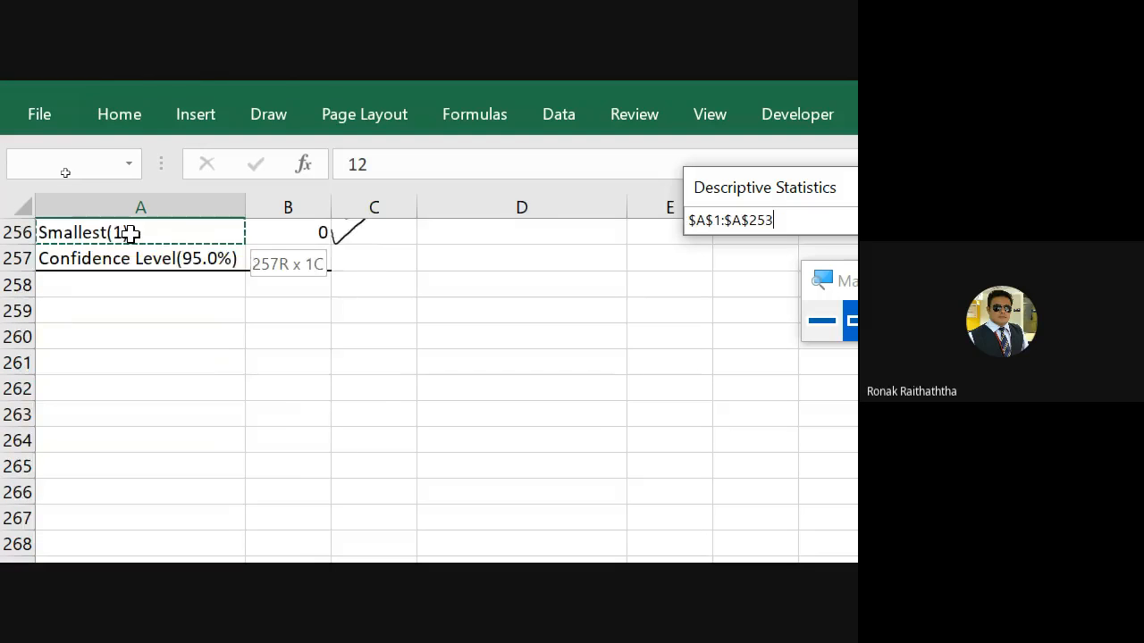
key("shift+Up")
key("shift+Up")
key("shift+Up")
key("shift+Up")
key("shift+Up")
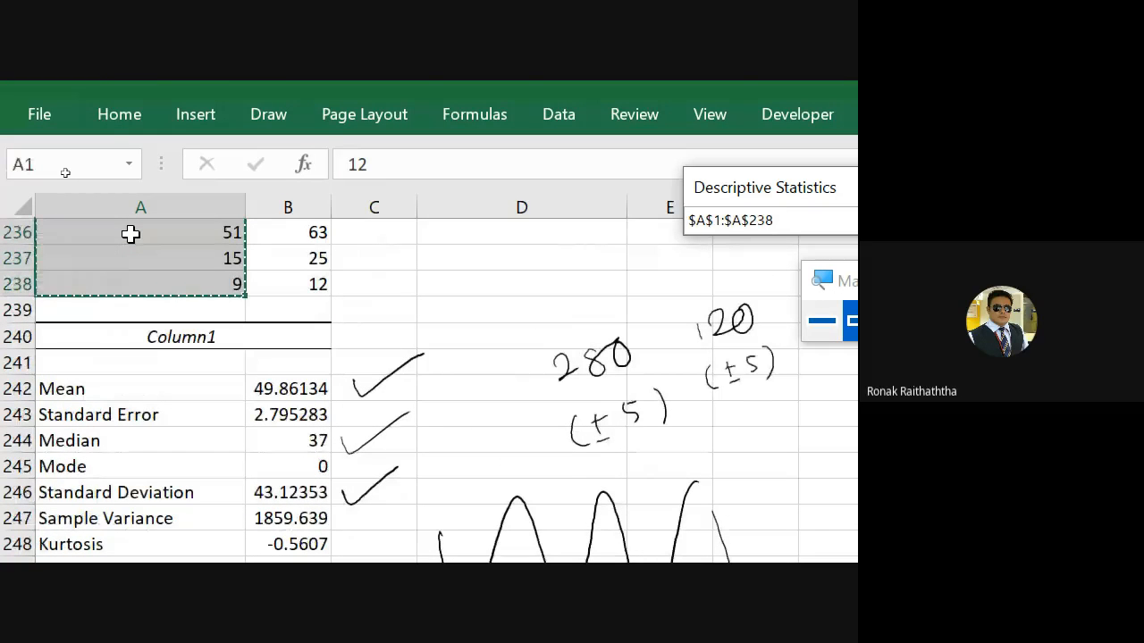
- Set the output range to A242:B257 and run Descriptive Statistics, accepting the overwrite of the existing results
key("Return")
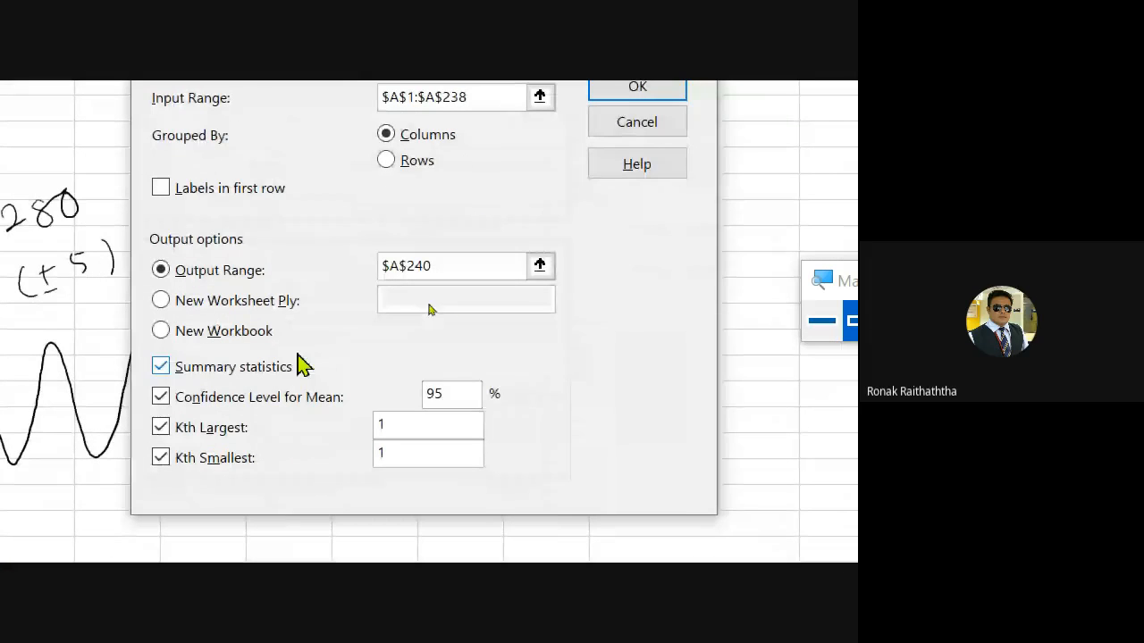
left_click(539, 267)
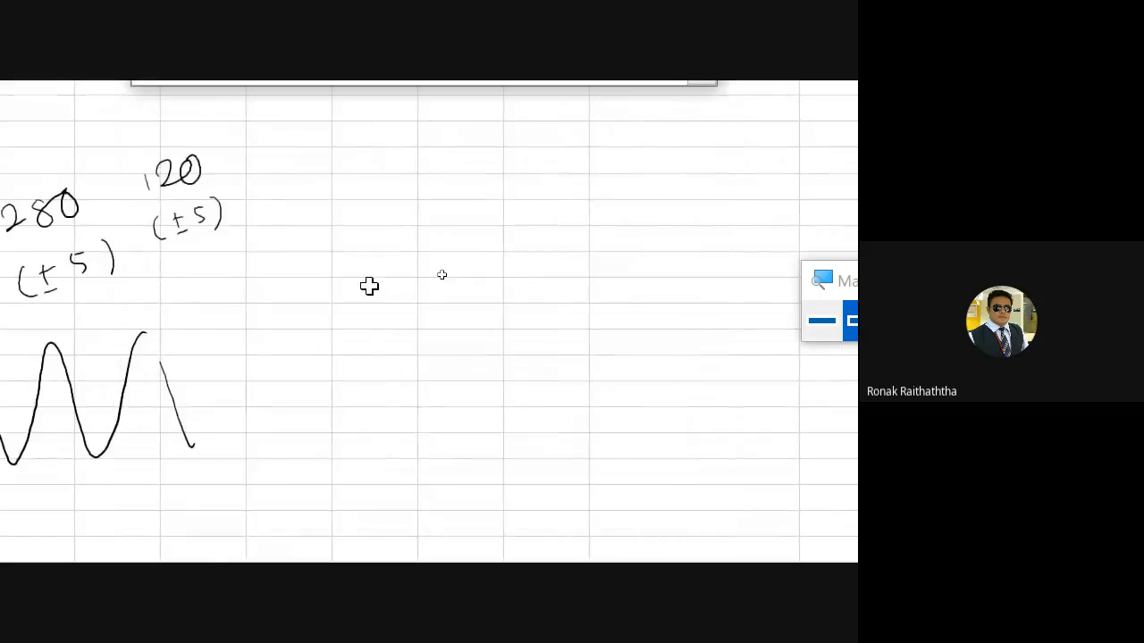
left_click_drag(106, 190, 277, 556)
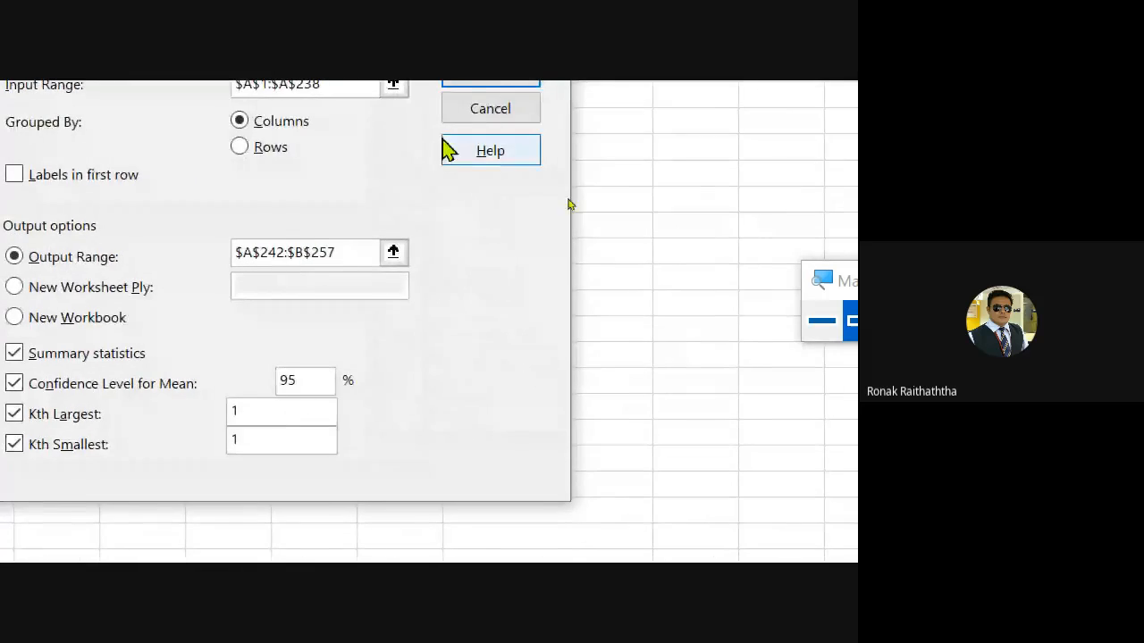
left_click(491, 68)
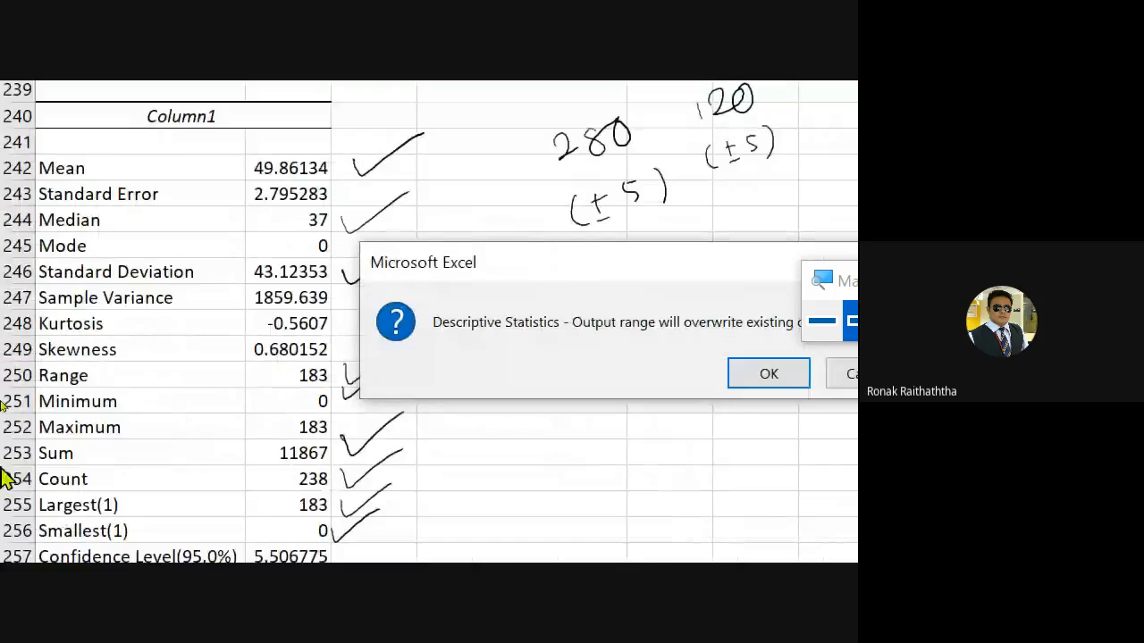
left_click(769, 373)
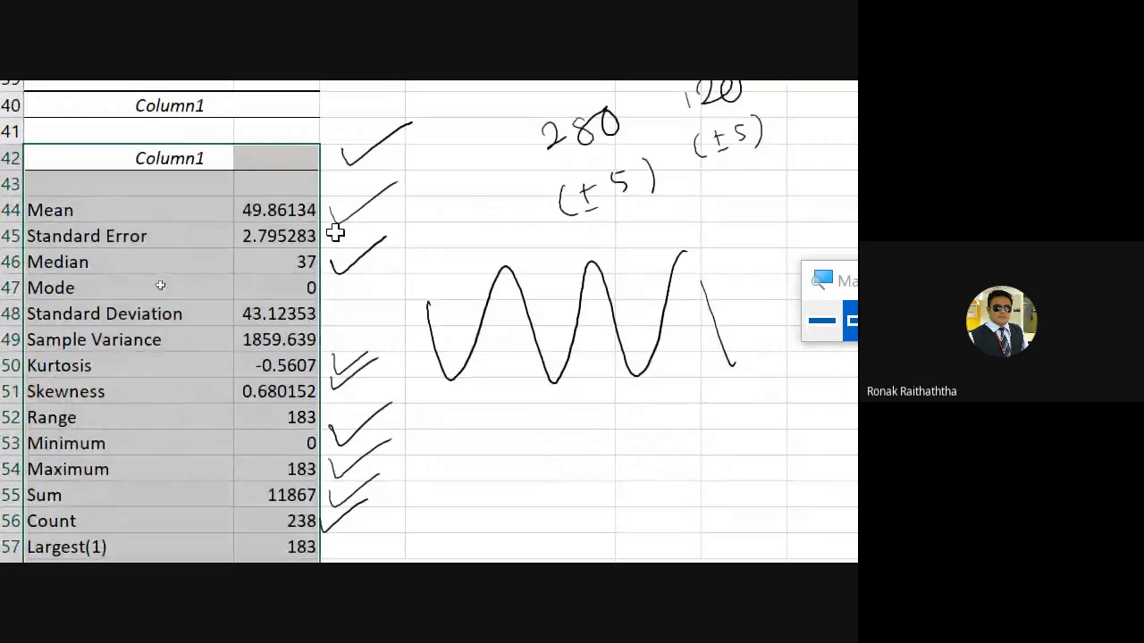
- Select the Mean value of the column A results and ink a bell-shaped curve below the wave sketch
left_click(166, 237)
left_click(181, 190)
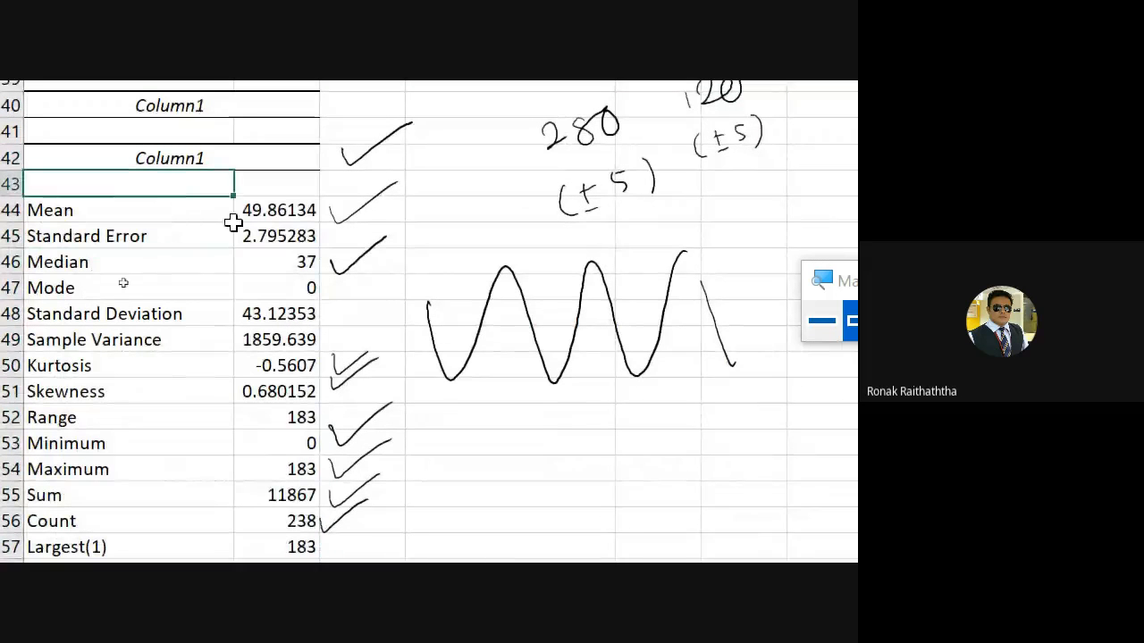
left_click(242, 210)
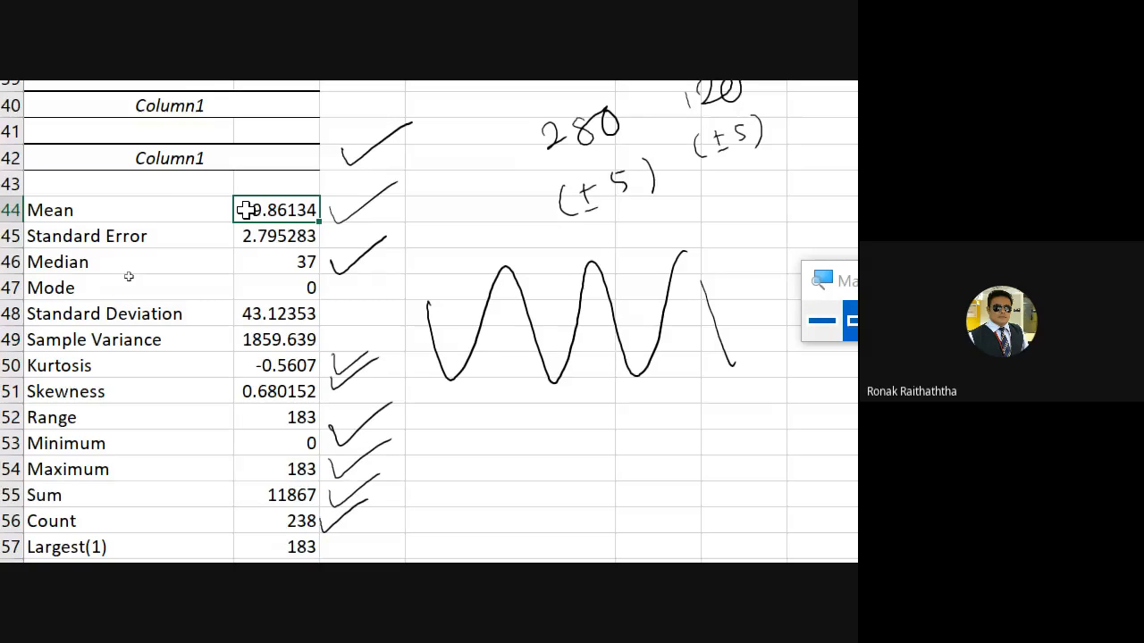
mouse_move(436, 507)
left_mouse_down()
mouse_move(475, 454)
mouse_move(660, 467)
left_mouse_up()
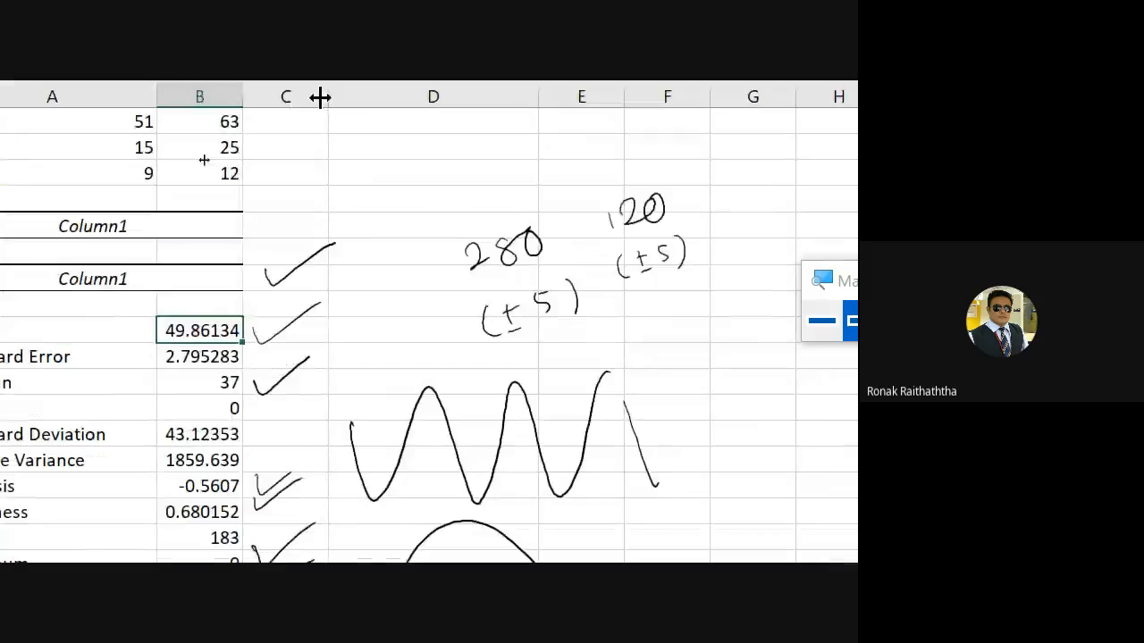
- Delete the ink notes 280, 120 and their ±5 ranges, along with the wave sketch, keeping the bell-shaped curve
scroll(437, 212, "up", 2)
scroll(450, 230, "down", 2)
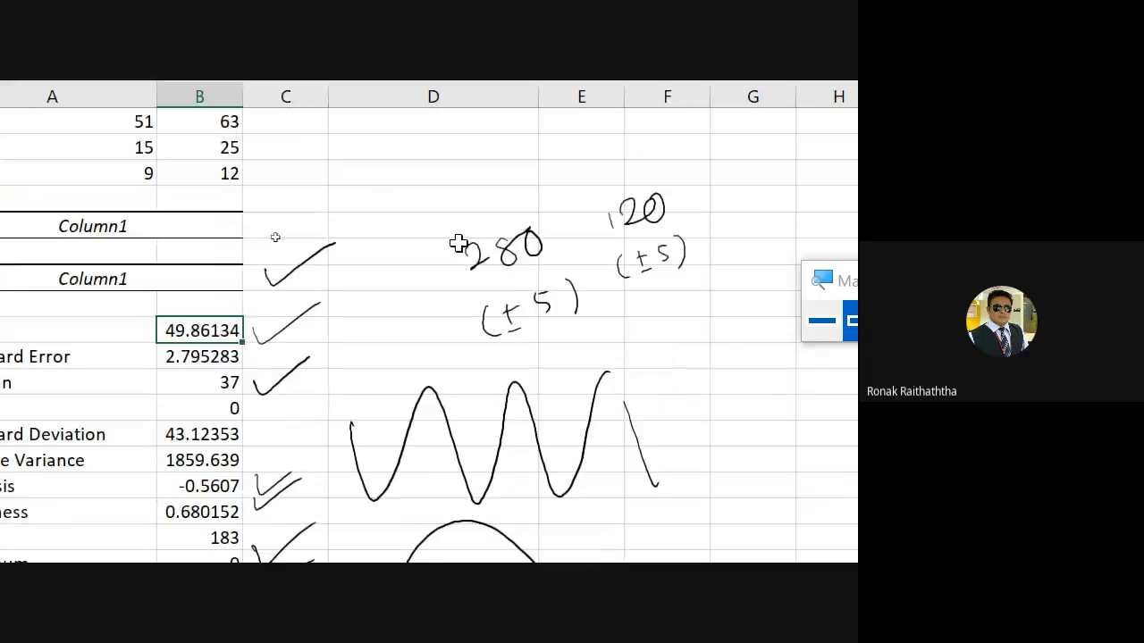
left_click(526, 241)
key("Delete")
left_click(536, 317)
key("Delete")
left_click(636, 210)
key("Delete")
left_click(648, 257)
key("Delete")
left_click(447, 439)
key("Delete")
- Start a Descriptive Statistics analysis on the second player's data with D1:D217 as the input range
scroll(440, 319, "down", 10)
scroll(440, 318, "down", 20)
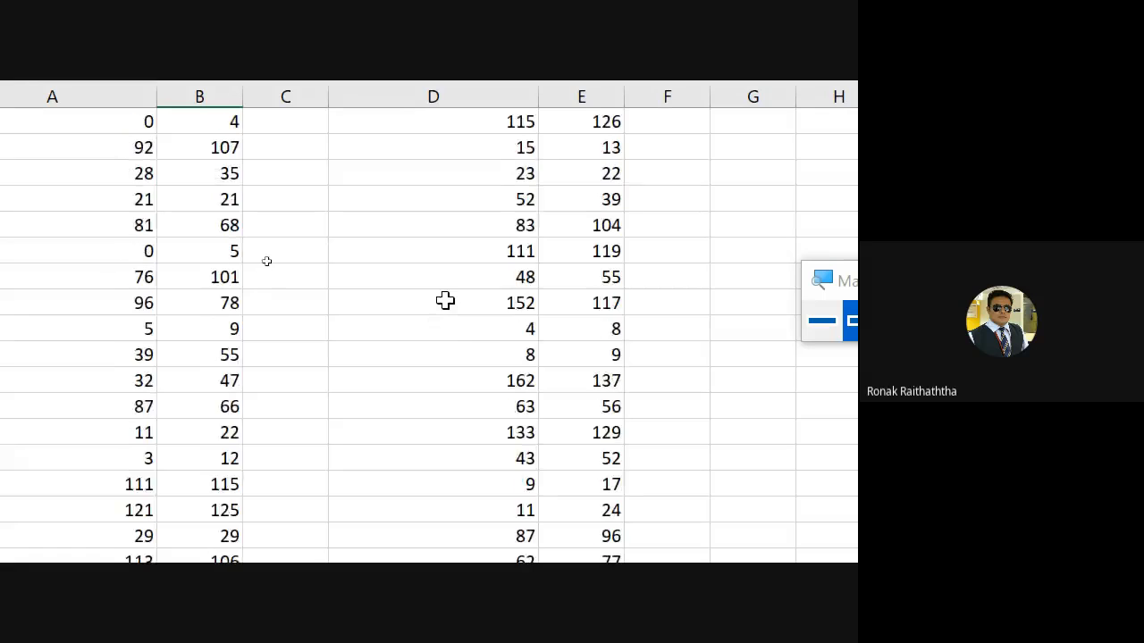
scroll(451, 291, "up", 15)
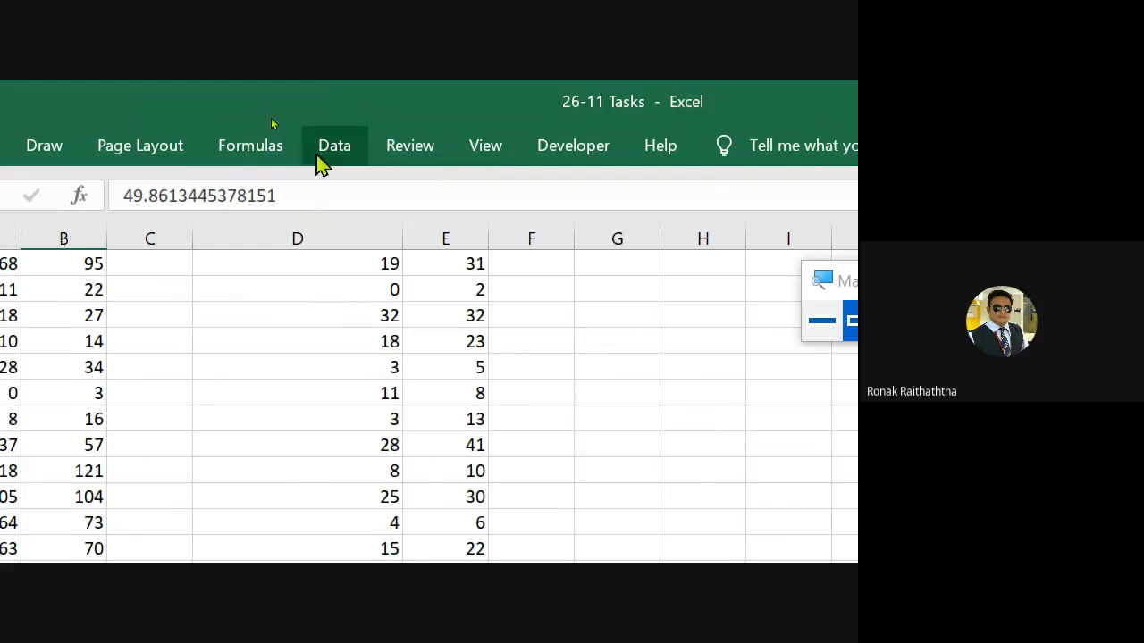
left_click(323, 154)
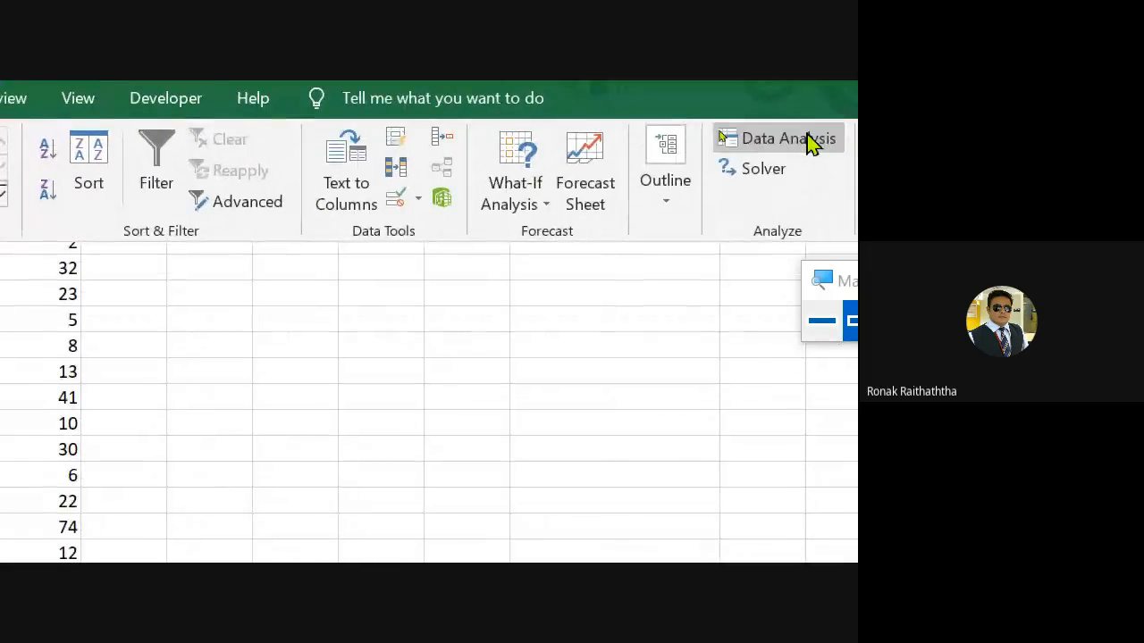
left_click(786, 140)
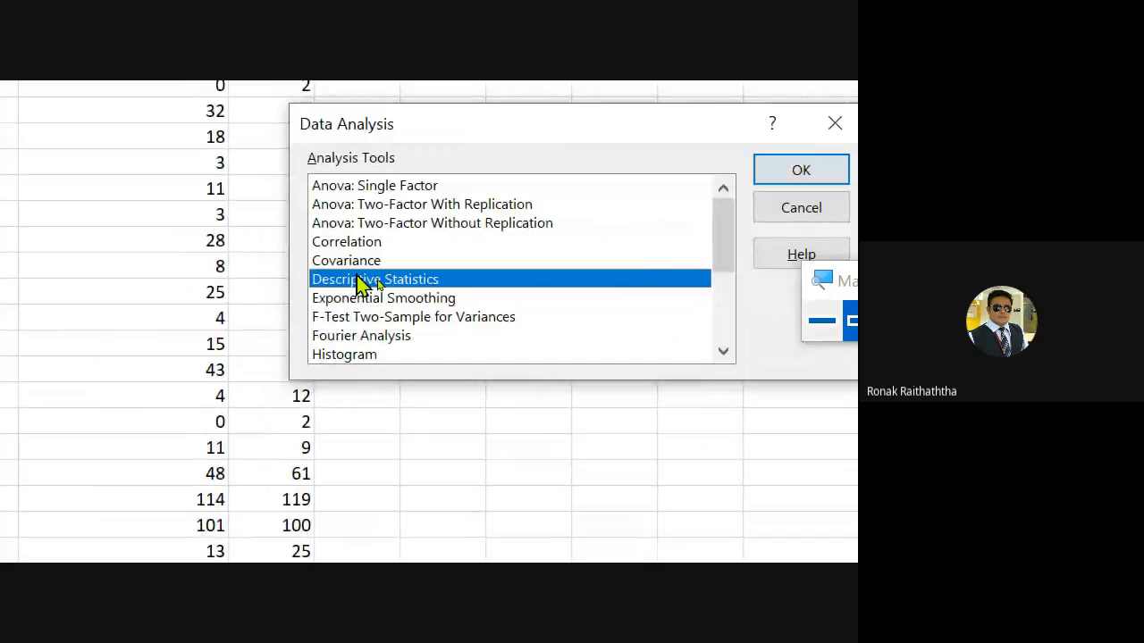
left_click(796, 172)
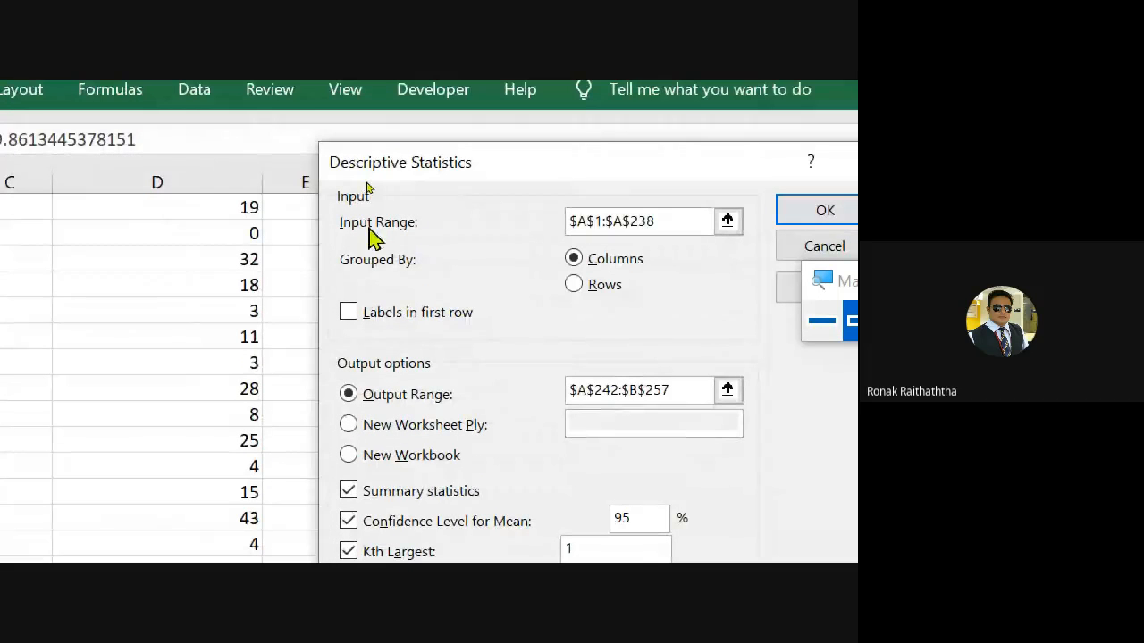
left_click(728, 220)
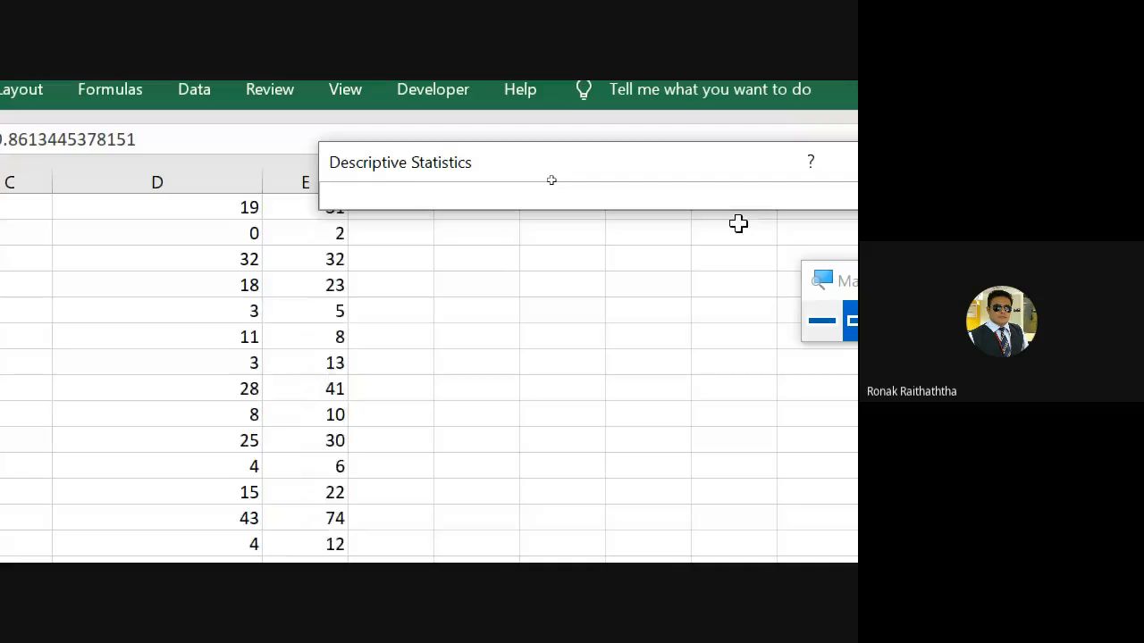
scroll(705, 227, "down", 5)
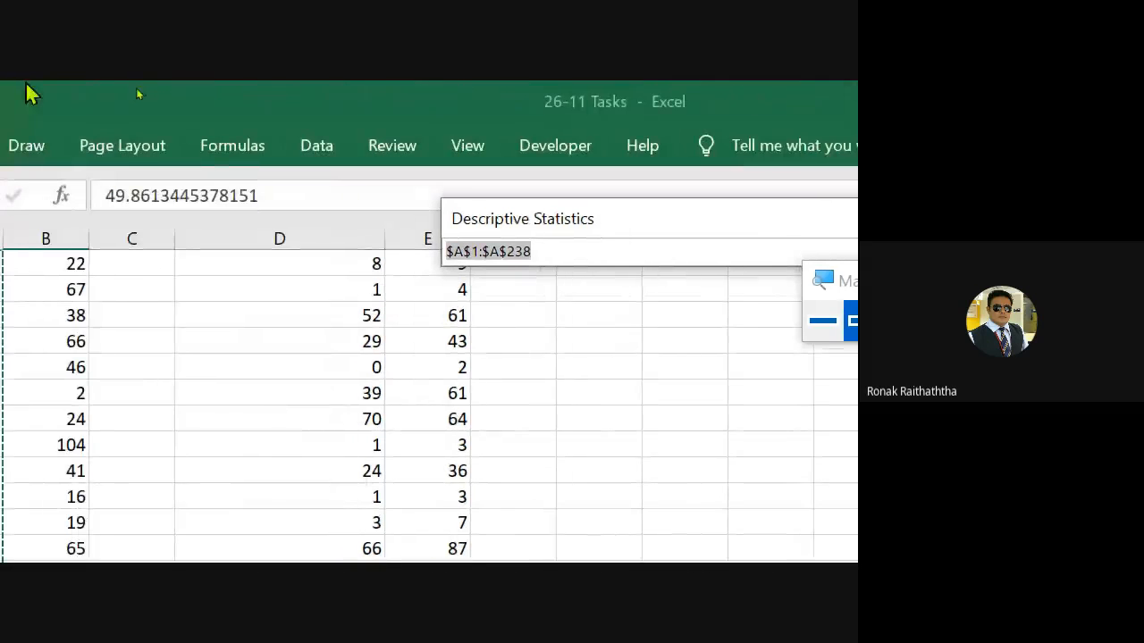
left_click(292, 260)
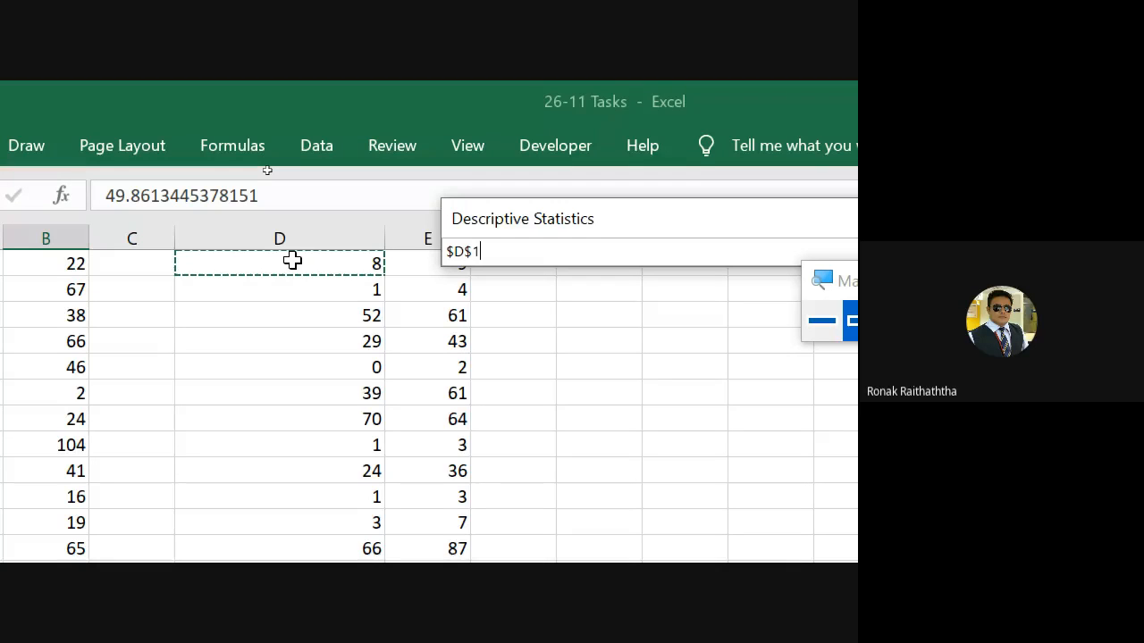
key("ctrl+shift+Down")
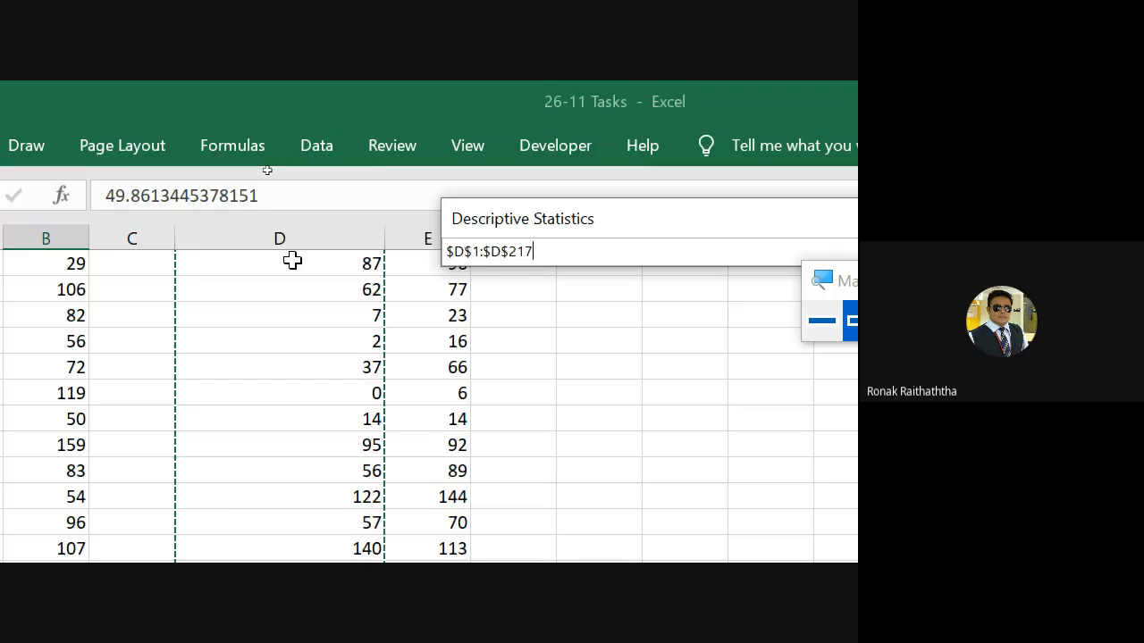
scroll(305, 375, "down", 8)
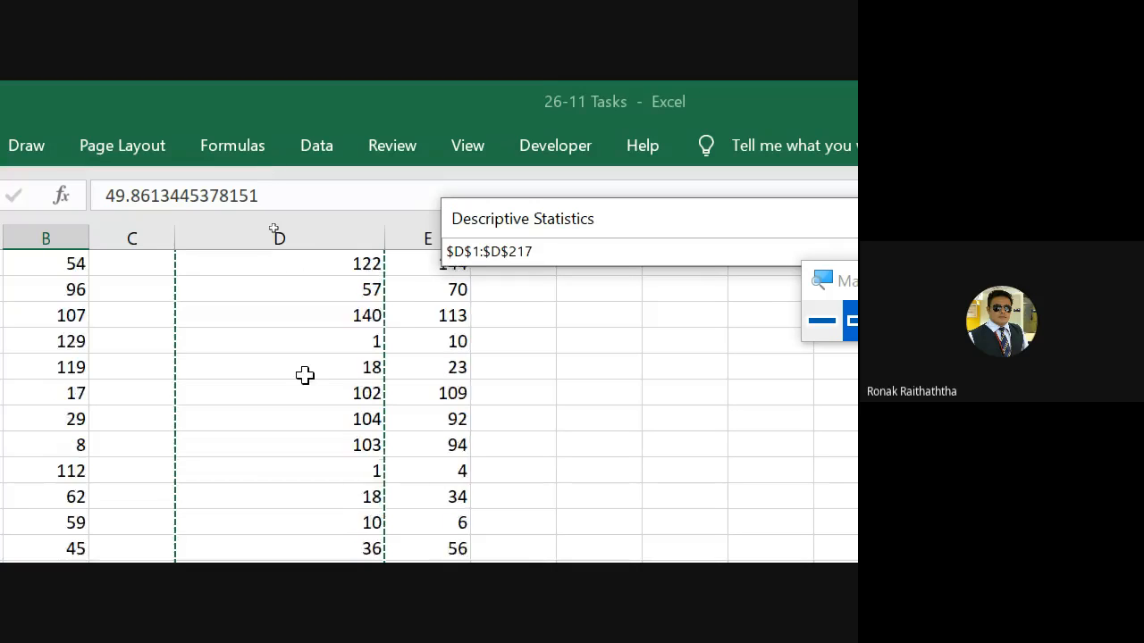
scroll(305, 375, "up", 3)
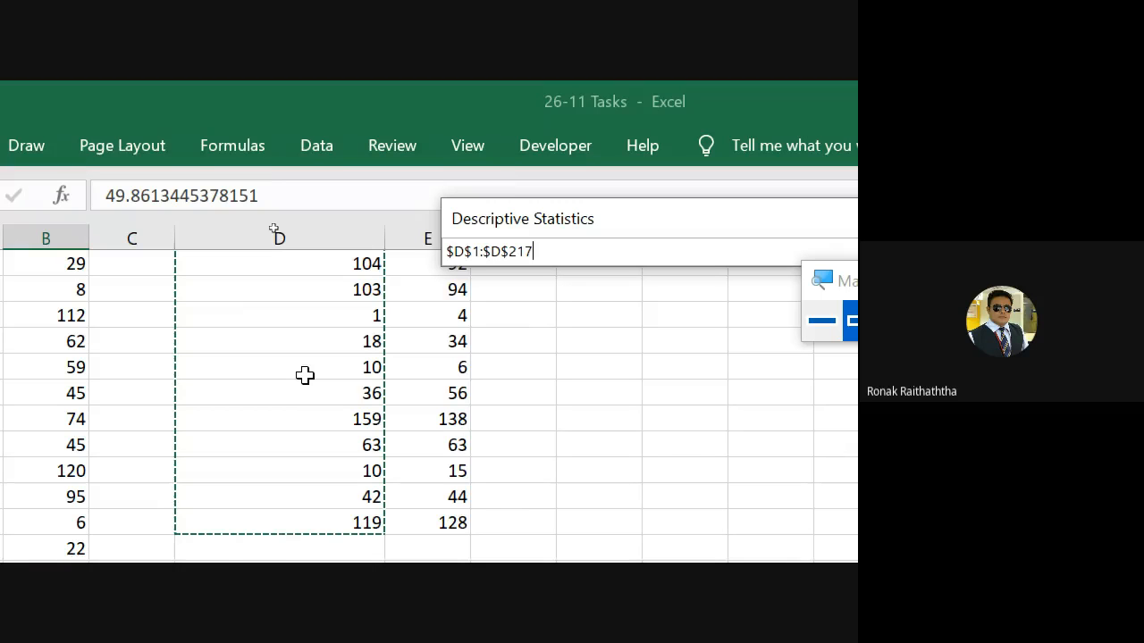
key("Return")
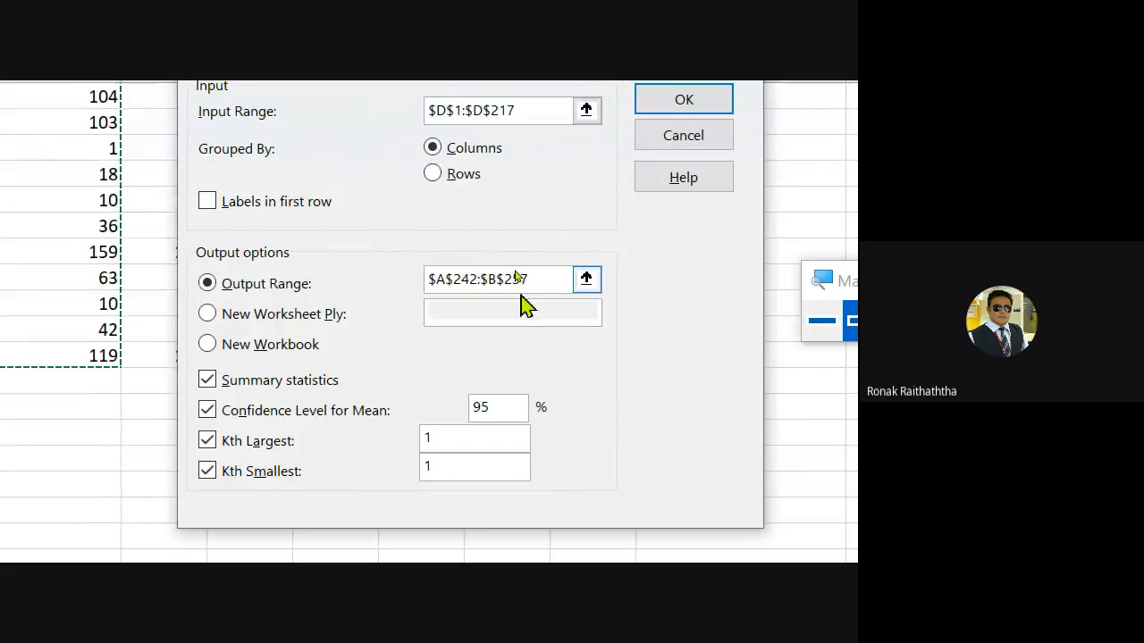
- Set the output range to D242 and run Descriptive Statistics
left_click(584, 281)
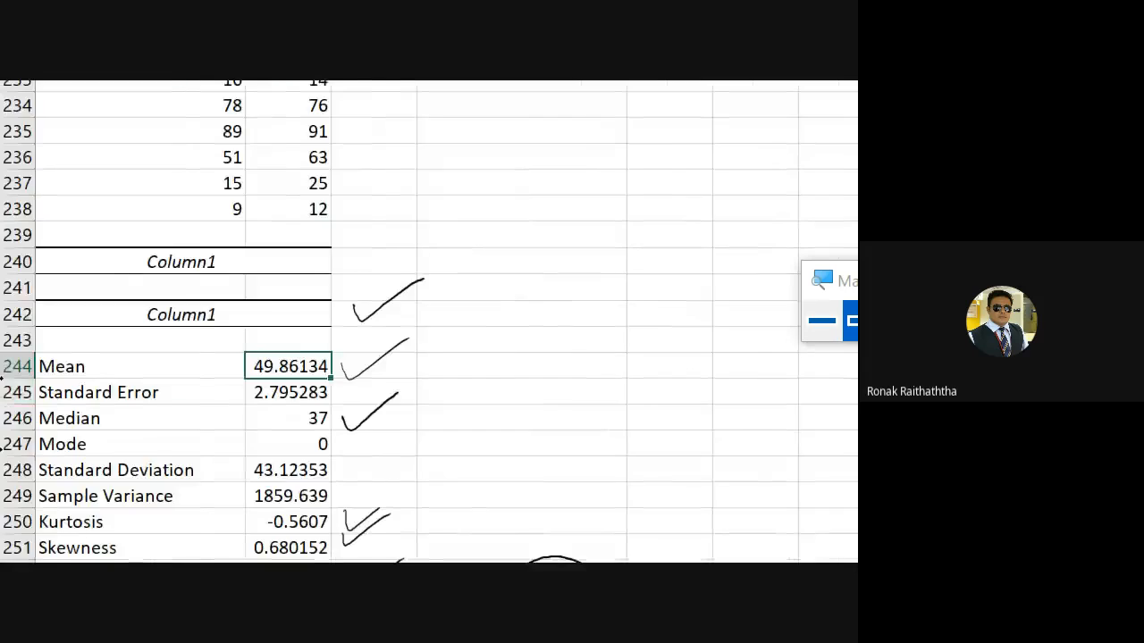
left_click(460, 240)
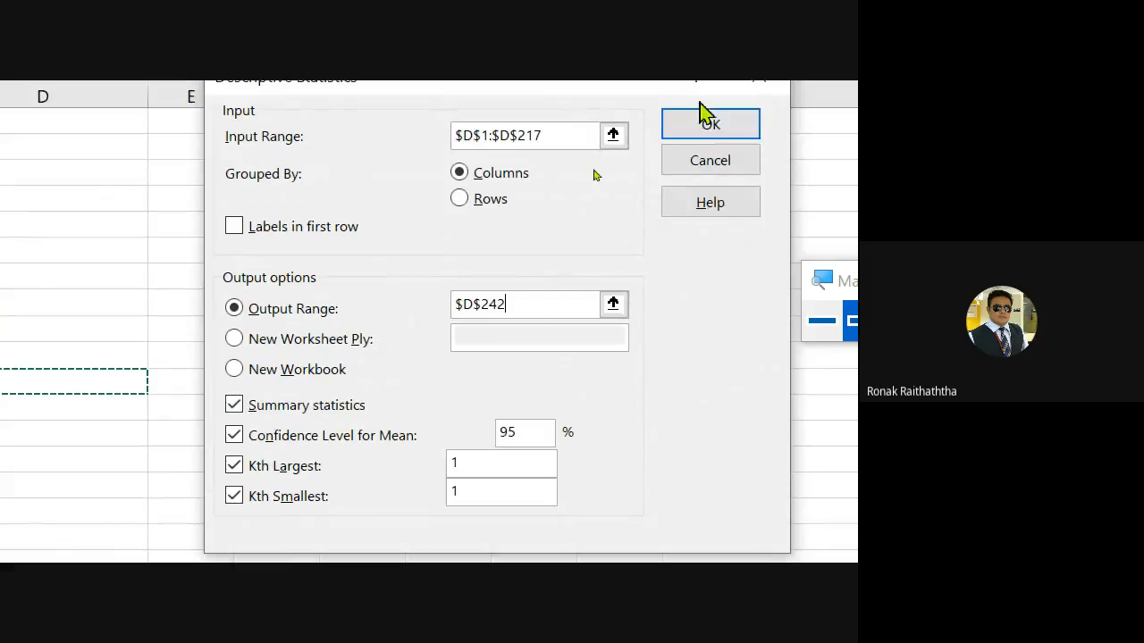
left_click(712, 126)
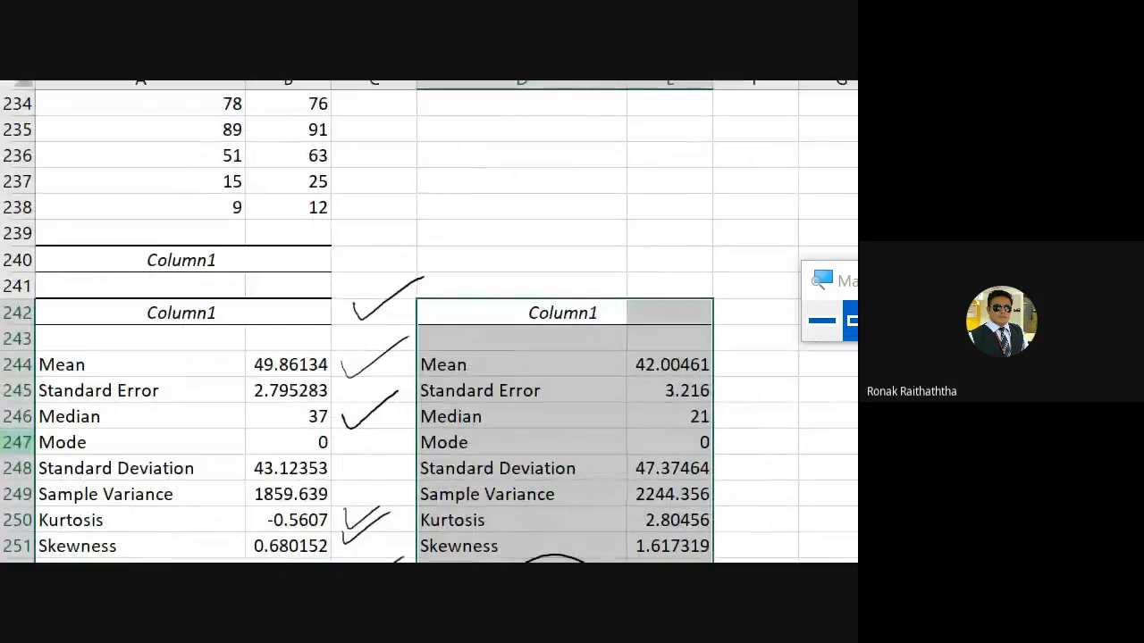
- Ink circles around the Mean and Standard Deviation values in the column D results
left_click(500, 361)
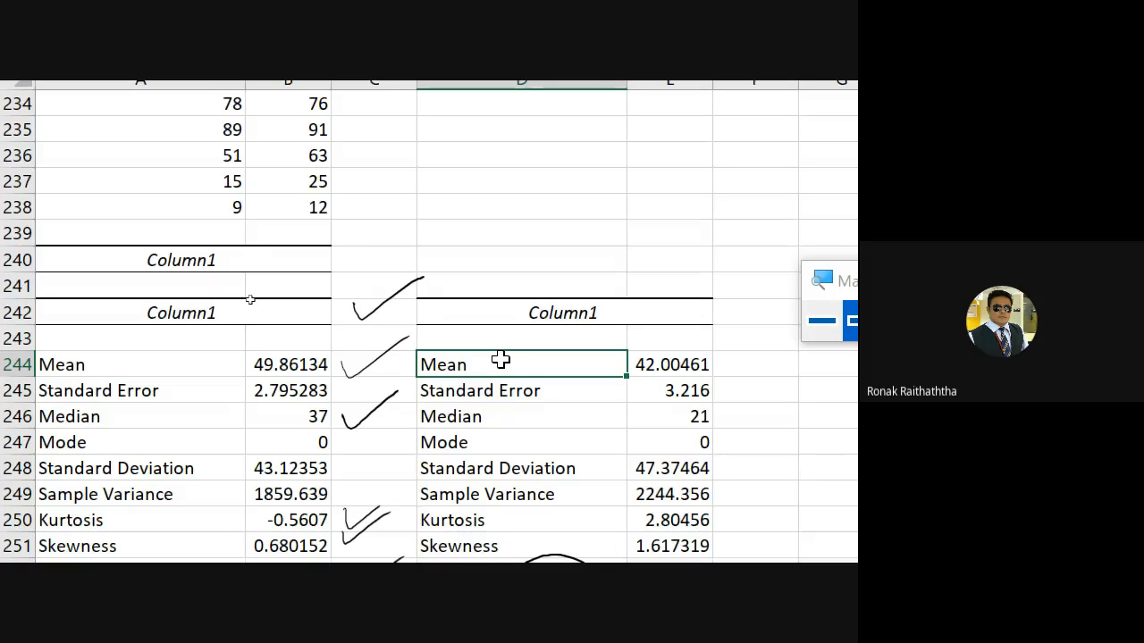
mouse_move(645, 347)
left_mouse_down()
mouse_move(645, 398)
mouse_move(634, 362)
left_mouse_up()
mouse_move(642, 453)
left_mouse_down()
mouse_move(625, 473)
mouse_move(672, 481)
mouse_move(663, 444)
left_mouse_up()
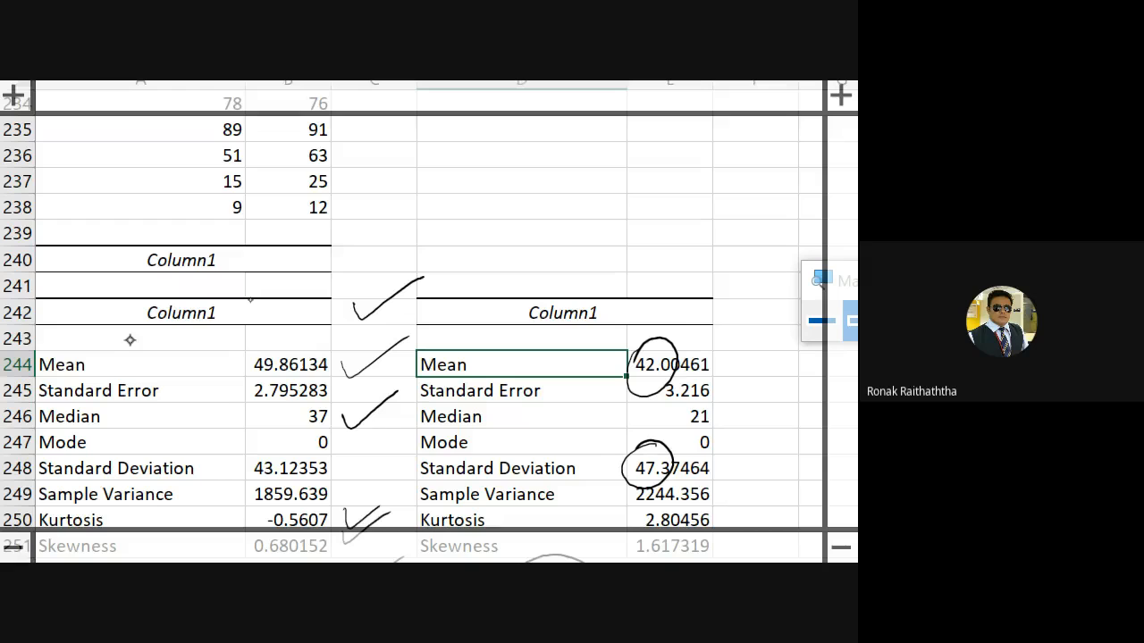
- Ink circled labels, V.K on the column A results table and R.S above the column D results table
left_click_drag(118, 338, 161, 358)
mouse_move(161, 345)
left_mouse_down()
mouse_move(179, 354)
mouse_move(198, 326)
mouse_move(152, 327)
left_mouse_up()
left_click_drag(557, 273, 559, 287)
left_click_drag(551, 260, 577, 273)
left_click(573, 273)
left_click(594, 257)
mouse_move(579, 224)
left_mouse_down()
mouse_move(536, 248)
mouse_move(545, 235)
left_mouse_up()
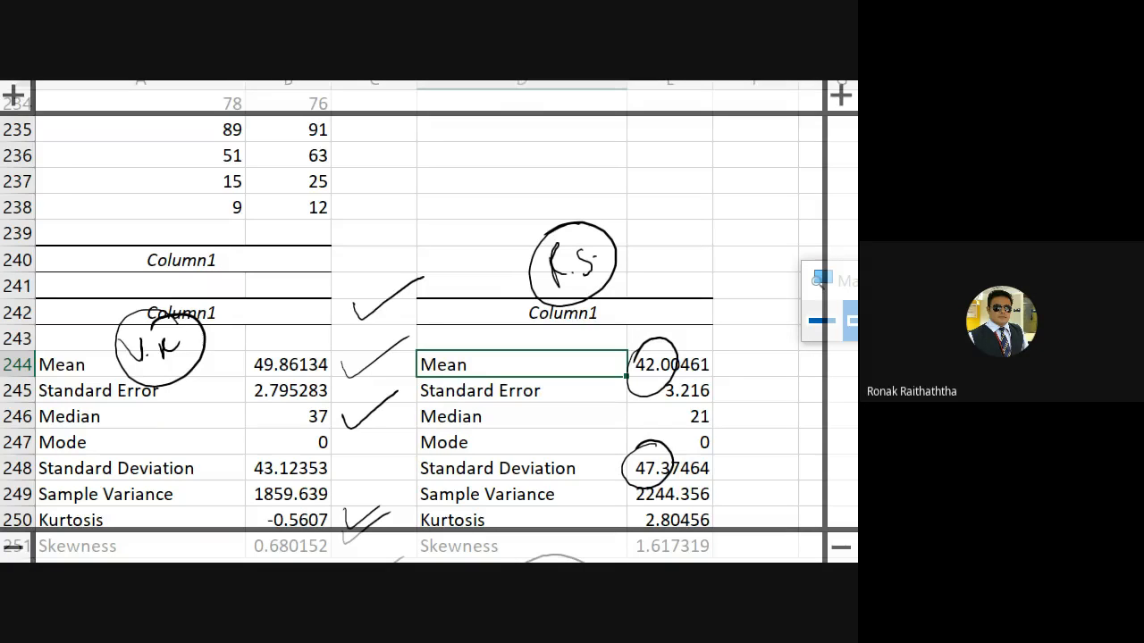
- Ink upward arrows from the circled Mean and Standard Deviation, and sketch a shallow wave and a steep wave above the results
left_click_drag(671, 340, 693, 318)
left_click_drag(675, 315, 696, 339)
left_click_drag(661, 454, 731, 425)
left_click_drag(721, 423, 729, 456)
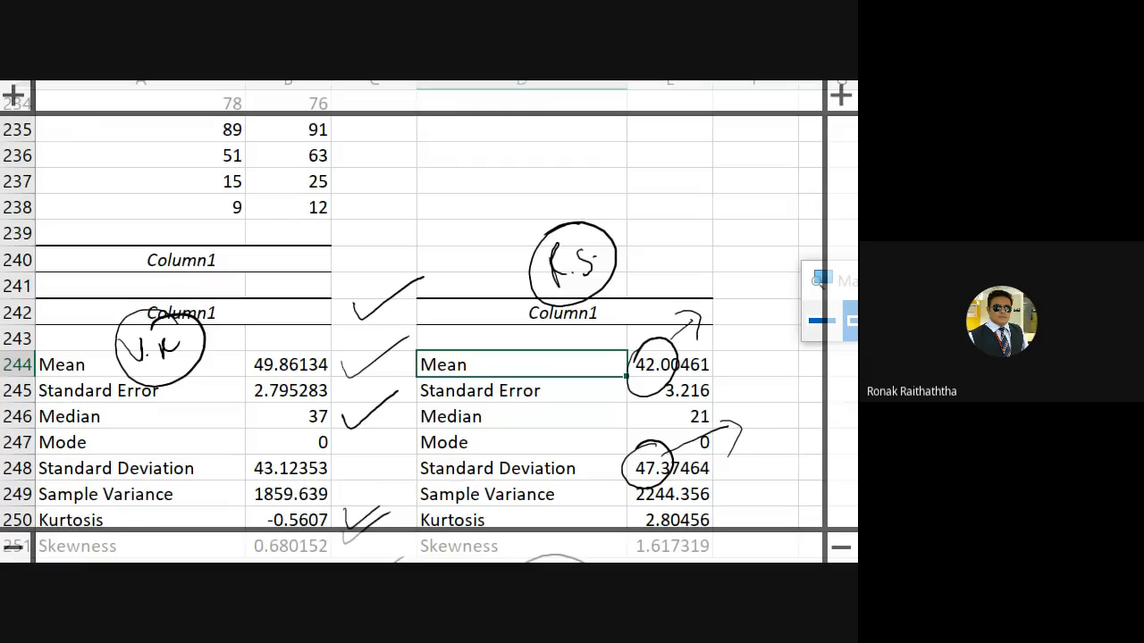
mouse_move(397, 184)
left_mouse_down()
mouse_move(416, 202)
mouse_move(545, 175)
mouse_move(609, 178)
left_mouse_up()
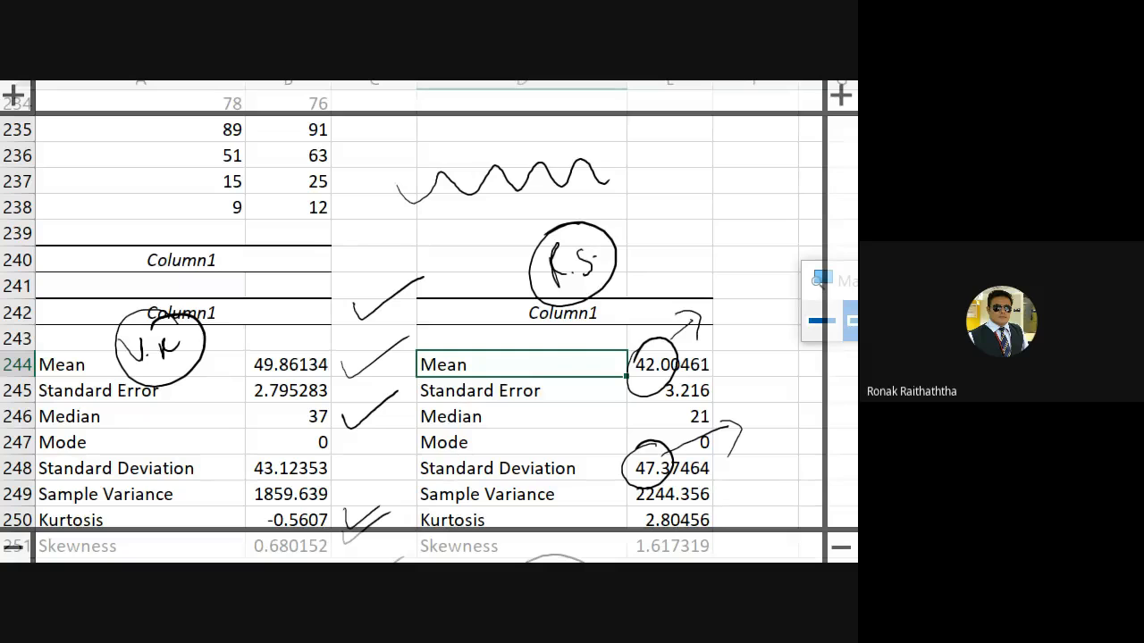
mouse_move(634, 217)
left_mouse_down()
mouse_move(741, 136)
mouse_move(771, 212)
left_mouse_up()
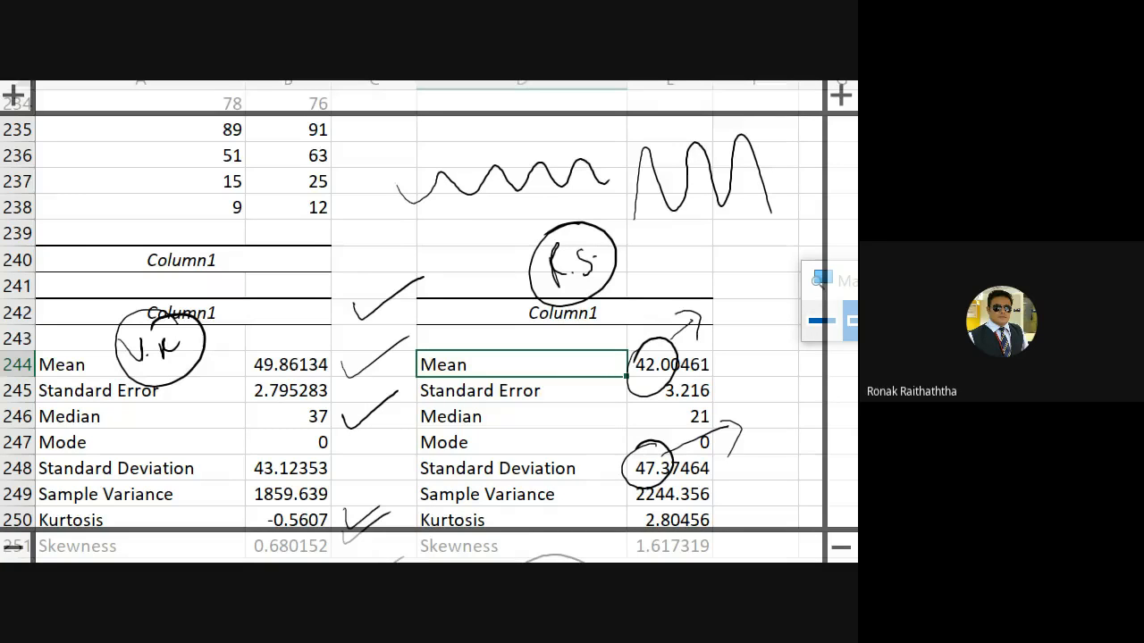
- Handwrite the variance formula Σ(x − x̄)²/(n − 1) in the empty cells beside the column D results
scroll(429, 322, "right", 3)
left_click_drag(510, 260, 525, 281)
left_click_drag(536, 237, 543, 280)
left_click_drag(543, 256, 552, 273)
mouse_move(559, 260)
left_mouse_down()
mouse_move(543, 275)
mouse_move(586, 244)
left_mouse_up()
mouse_move(589, 236)
left_mouse_down()
mouse_move(607, 240)
mouse_move(604, 254)
left_mouse_up()
mouse_move(609, 227)
left_mouse_down()
mouse_move(590, 247)
mouse_move(610, 215)
left_mouse_up()
left_click_drag(612, 217, 628, 244)
mouse_move(620, 192)
left_mouse_down()
mouse_move(629, 211)
mouse_move(657, 202)
left_mouse_up()
left_click_drag(531, 317, 642, 247)
left_click_drag(591, 299, 615, 311)
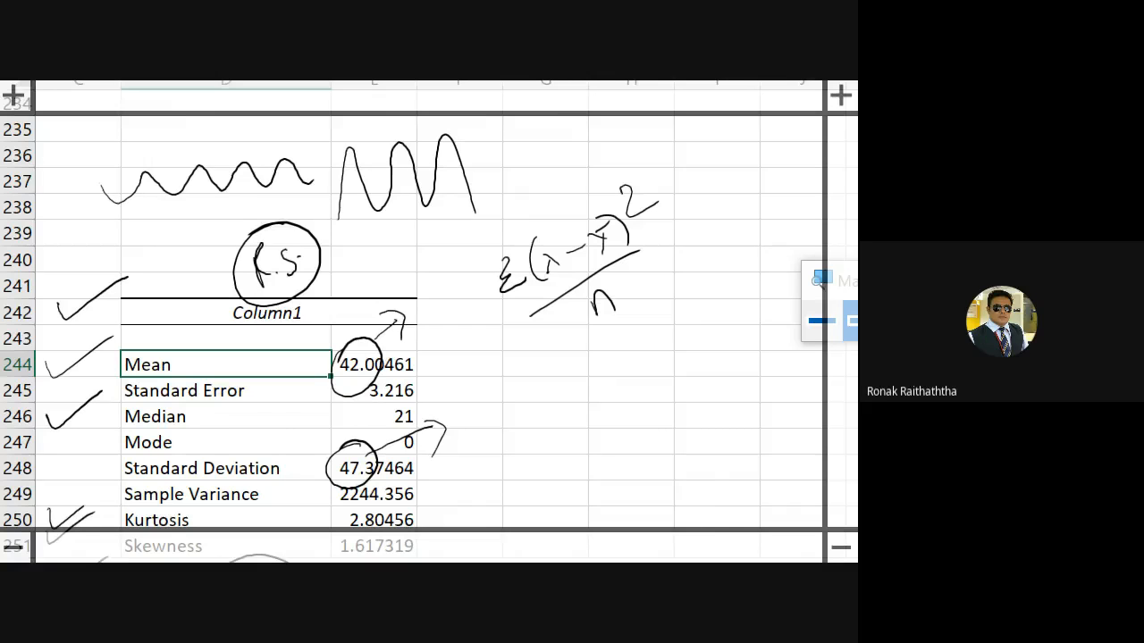
mouse_move(621, 293)
left_mouse_down()
mouse_move(649, 267)
mouse_move(653, 286)
left_mouse_up()
- Ink three check marks in column F beside the upper column D results, starting at Mean
scroll(174, 286, "up", 13)
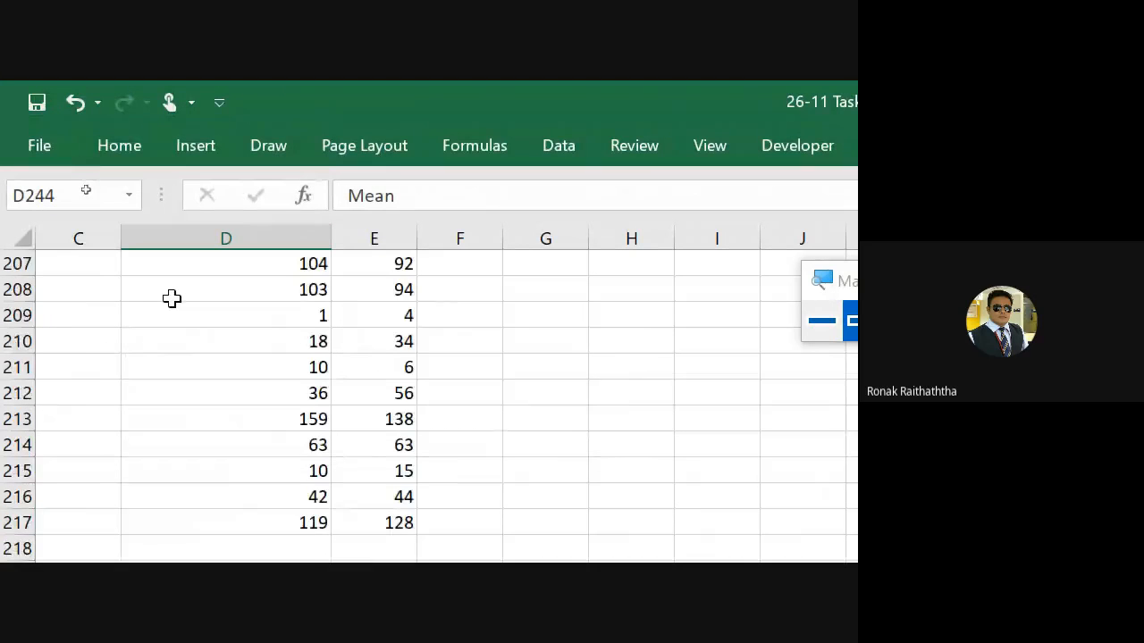
scroll(171, 299, "up", 2)
scroll(172, 299, "down", 16)
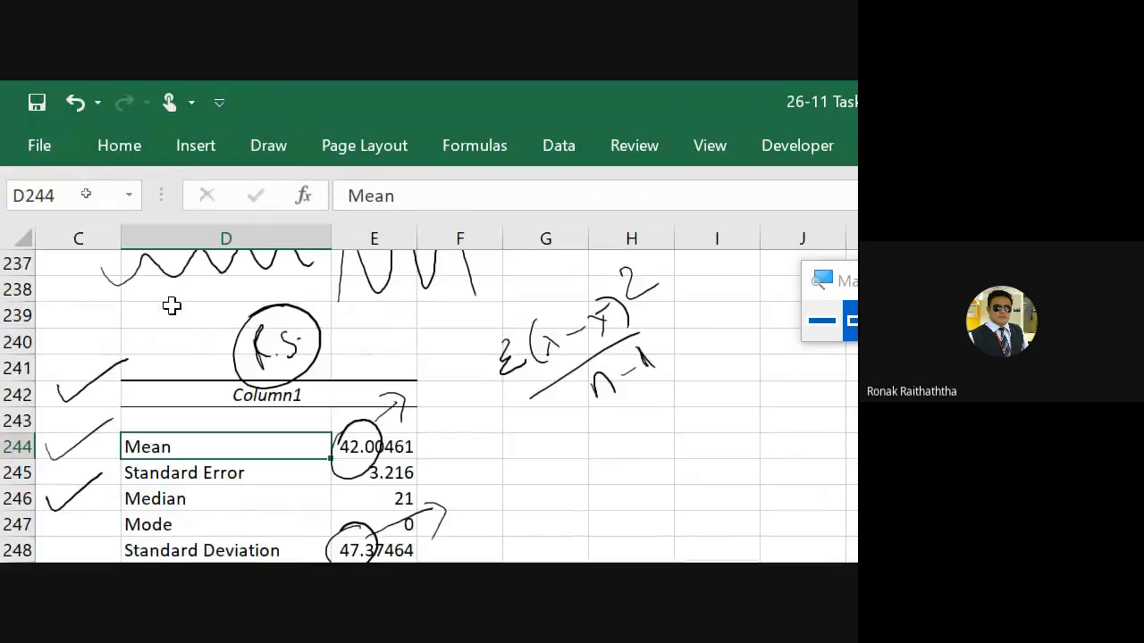
scroll(109, 398, "down", 2)
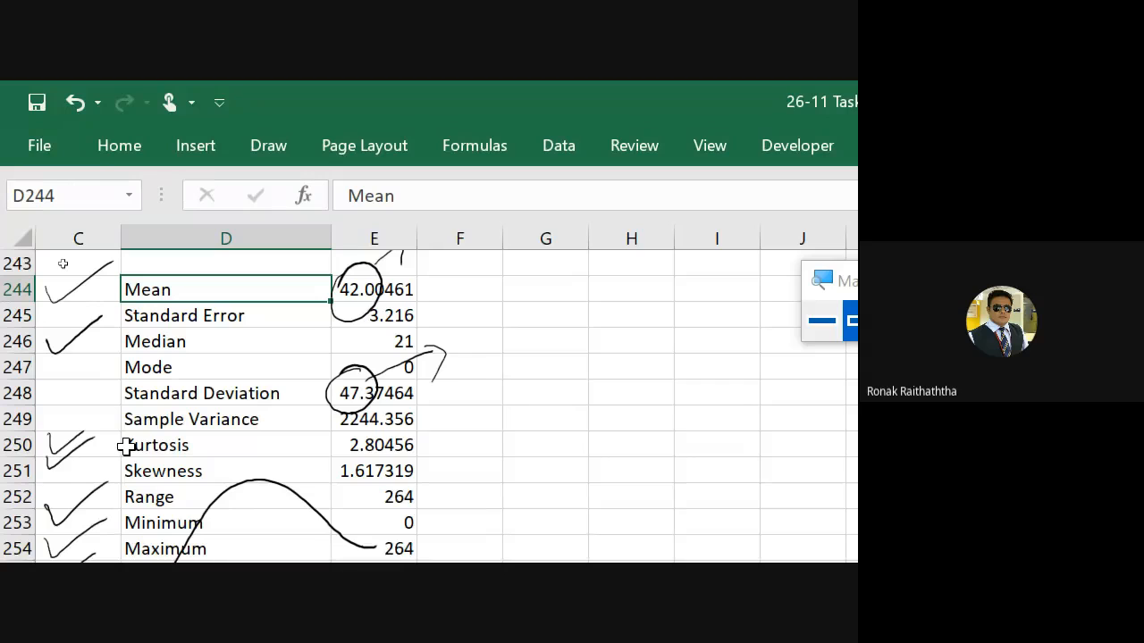
left_click_drag(438, 284, 498, 259)
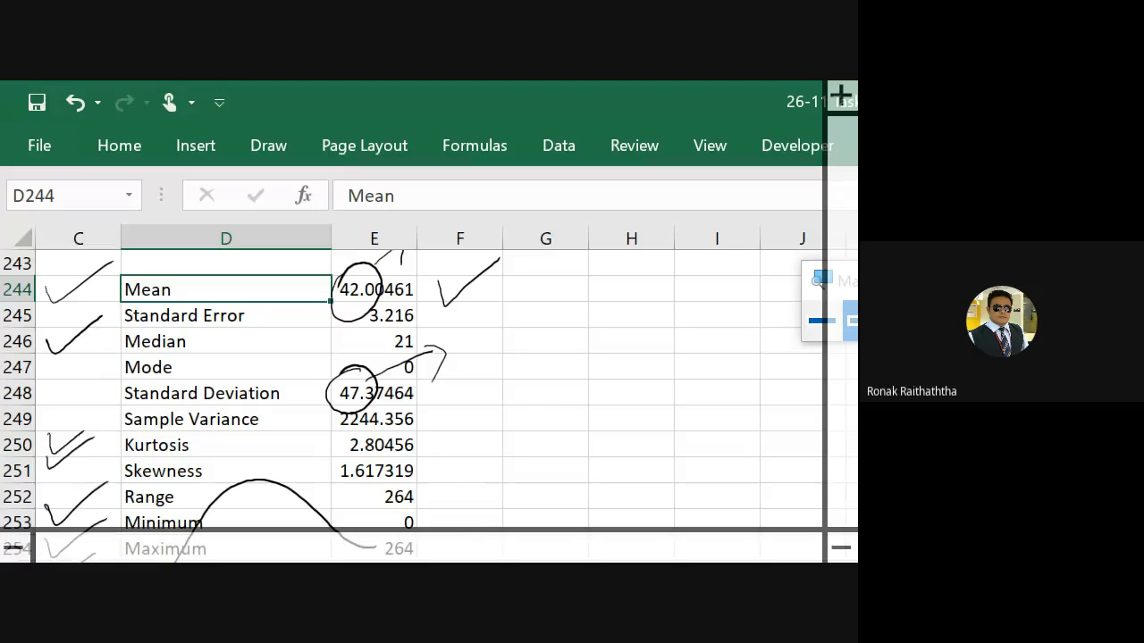
left_click_drag(447, 308, 509, 301)
left_click_drag(453, 348, 514, 328)
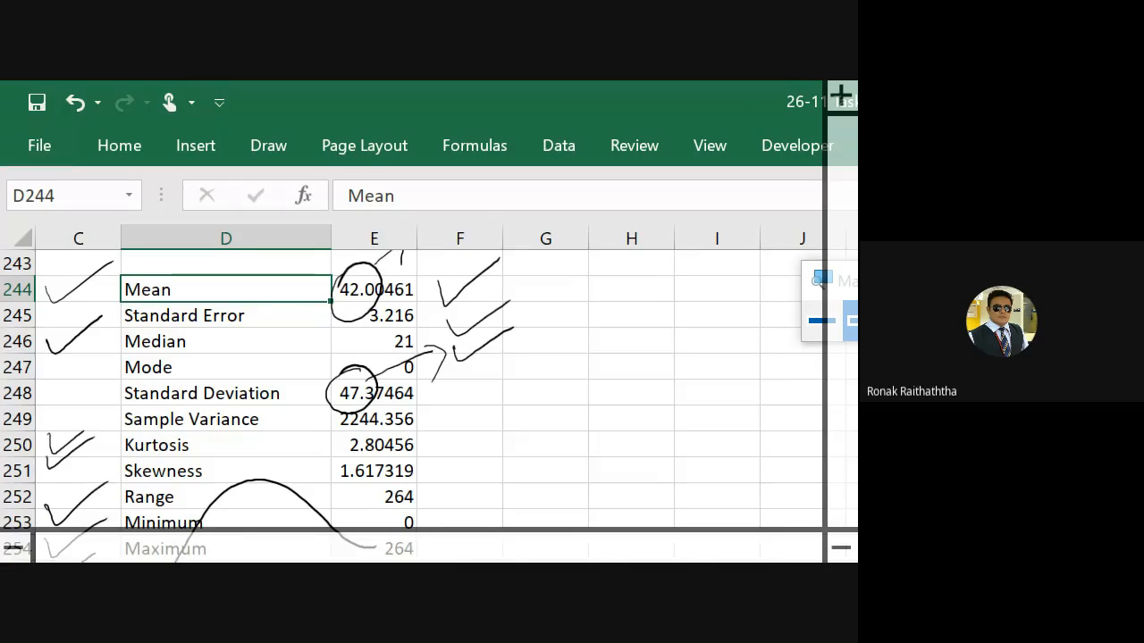
- Ink one ellipse around the Kurtosis and Skewness rows of the column D results
scroll(429, 393, "left", 3)
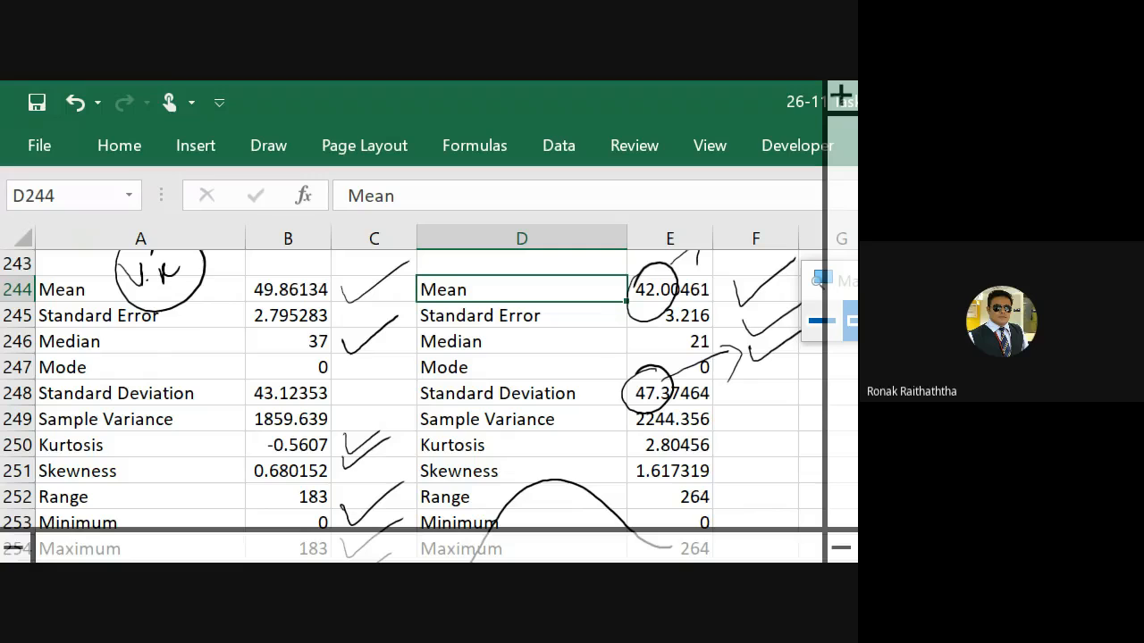
scroll(429, 393, "right", 3)
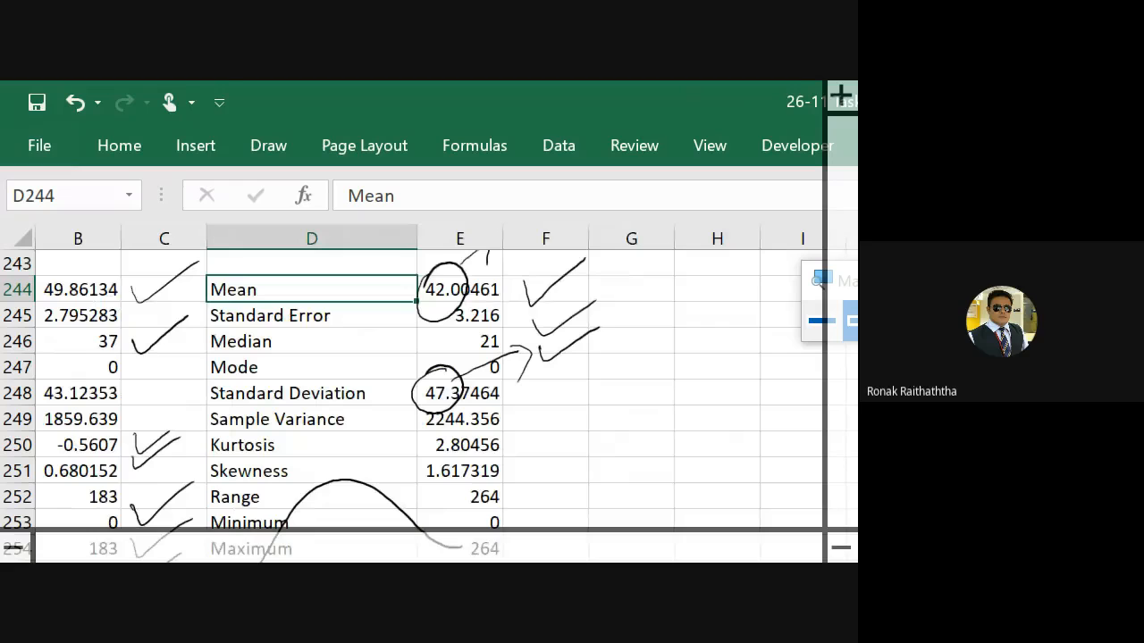
mouse_move(534, 440)
left_mouse_down()
mouse_move(384, 430)
mouse_move(204, 454)
mouse_move(386, 483)
mouse_move(531, 446)
left_mouse_up()
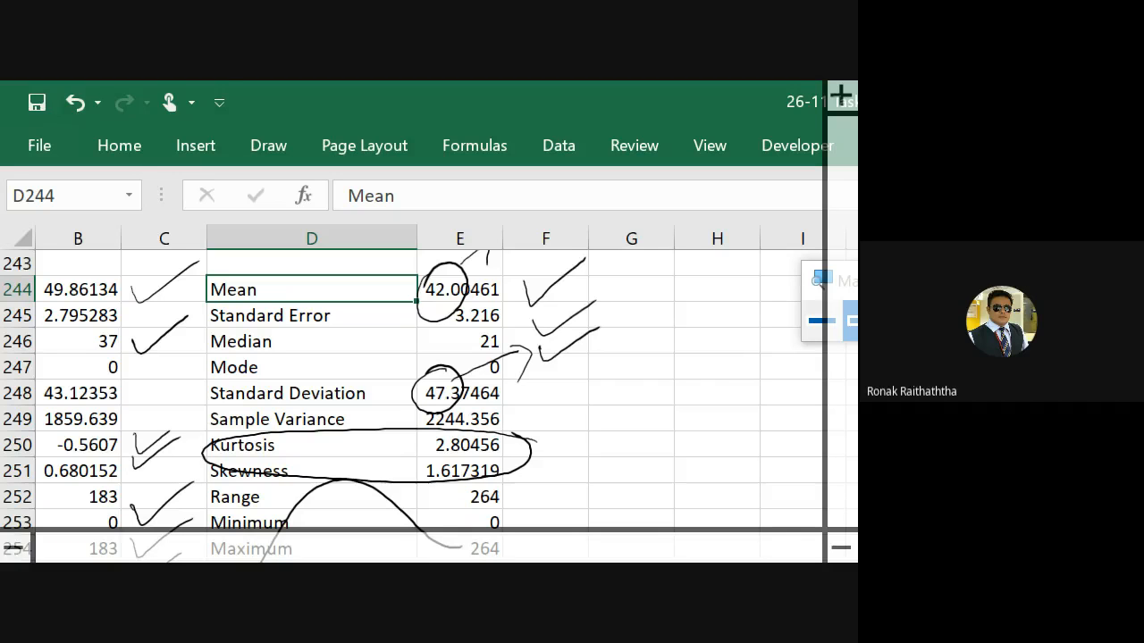
- Switch to the Google Meet chat to check the students' messages
key("alt+Tab")
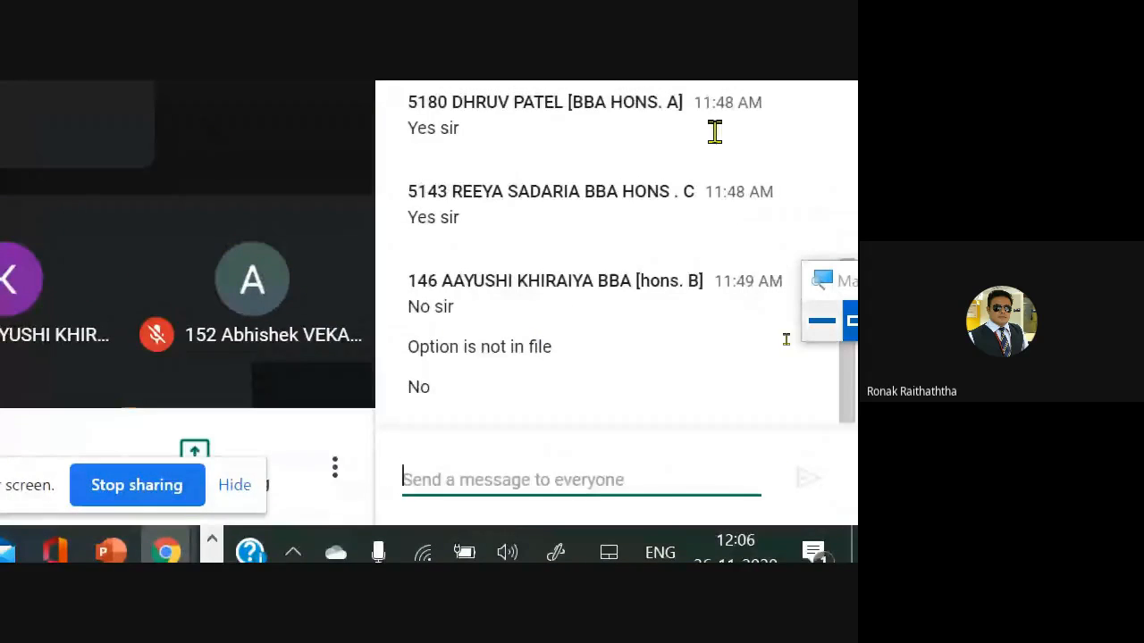
- Return to the Excel workbook and look over the annotated statistics of both players
key("alt+Tab")
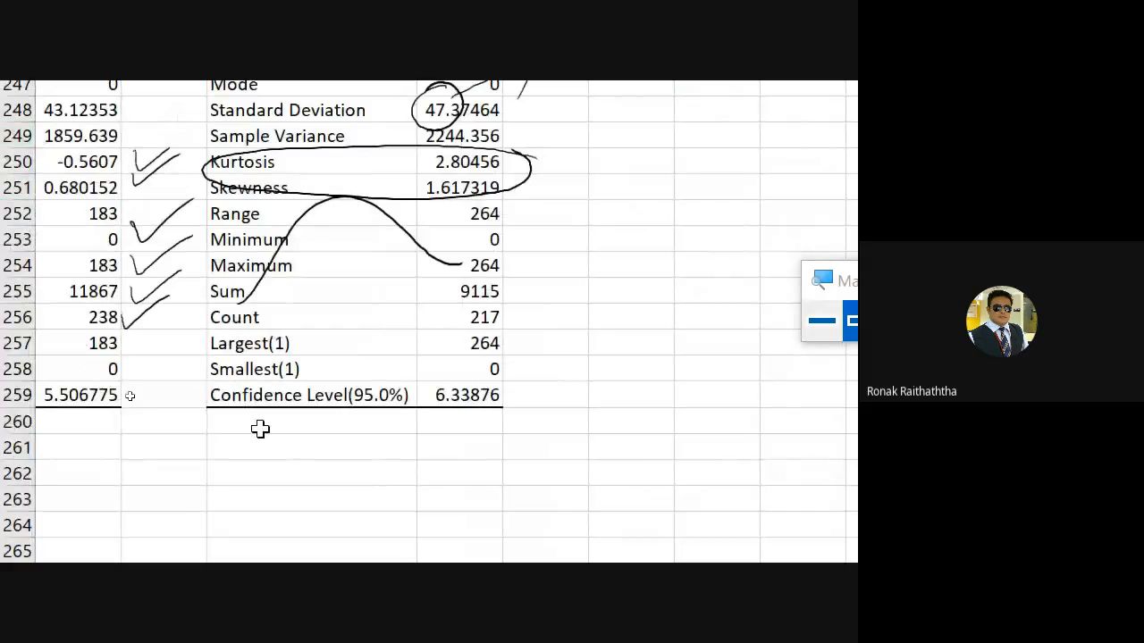
scroll(260, 428, "up", 3)
scroll(267, 448, "down", 2)
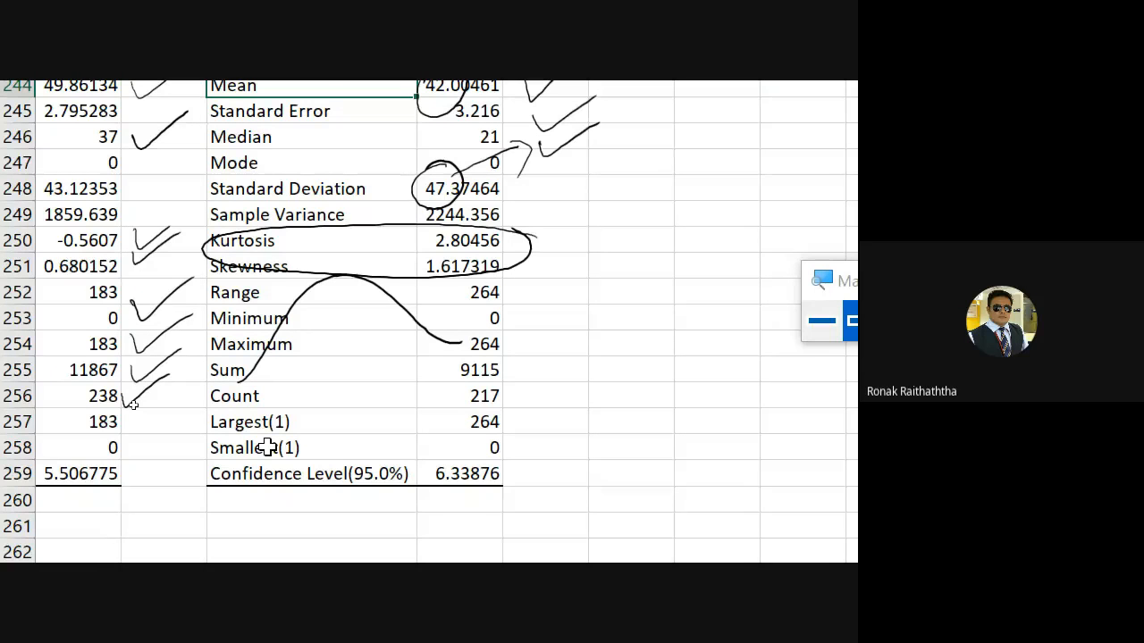
- Switch to the Google Meet chat and read the students' latest replies
key("alt+Tab")
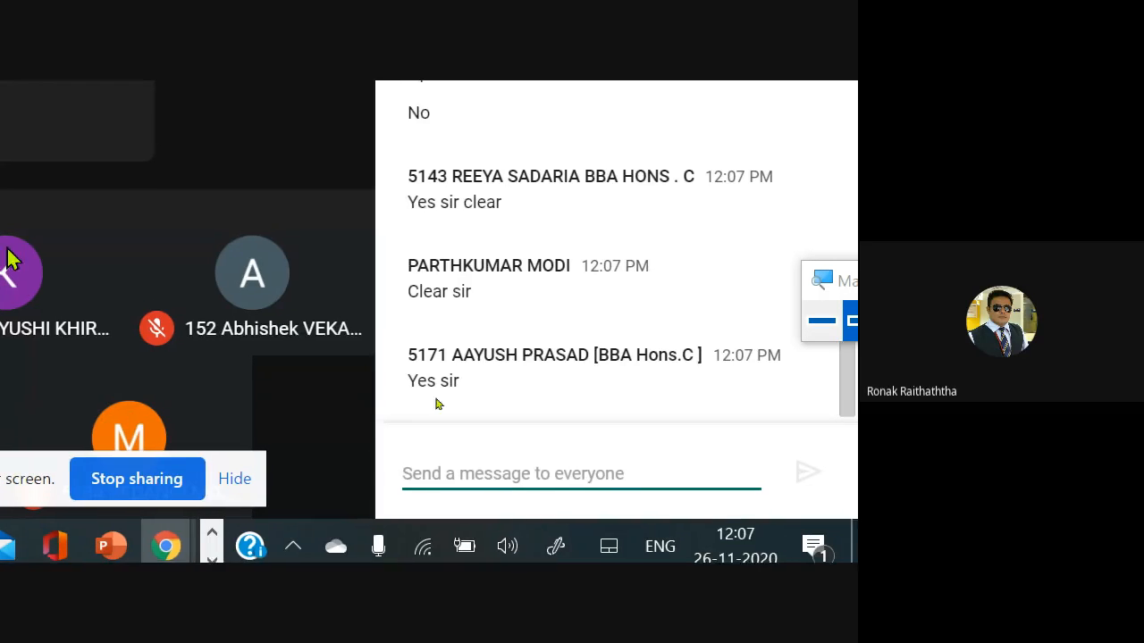
scroll(657, 335, "up", 3)
scroll(657, 335, "down", 3)
- Return to the Excel workbook, open the Correlation & Regression sheet and select the first Dow Jones closing price in B2
key("alt+Tab")
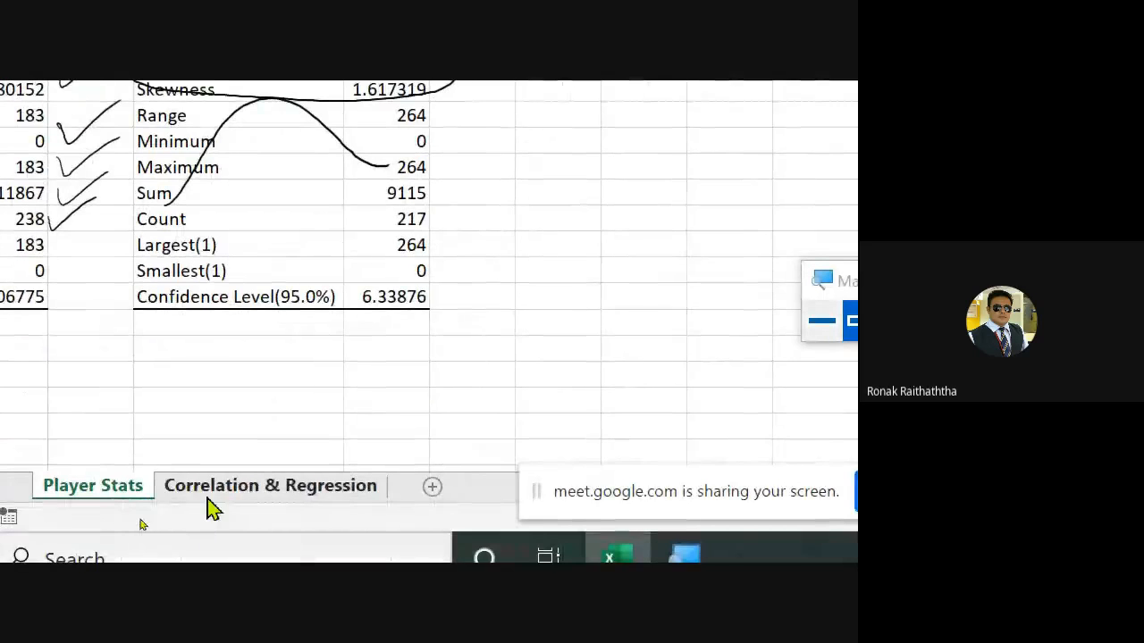
left_click(207, 499)
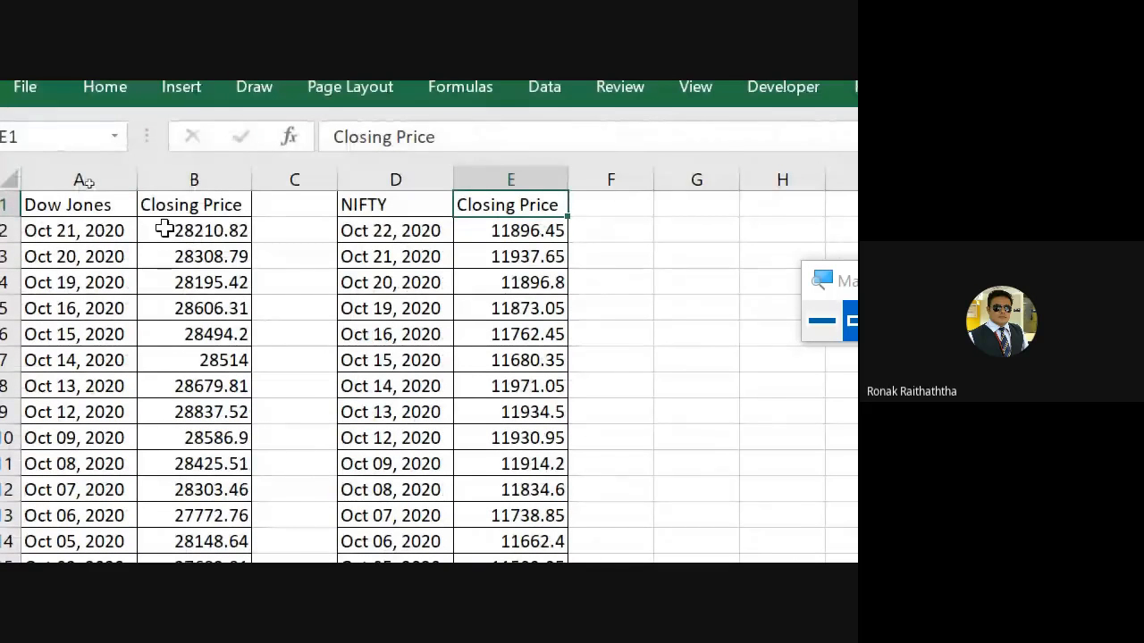
left_click(166, 230)
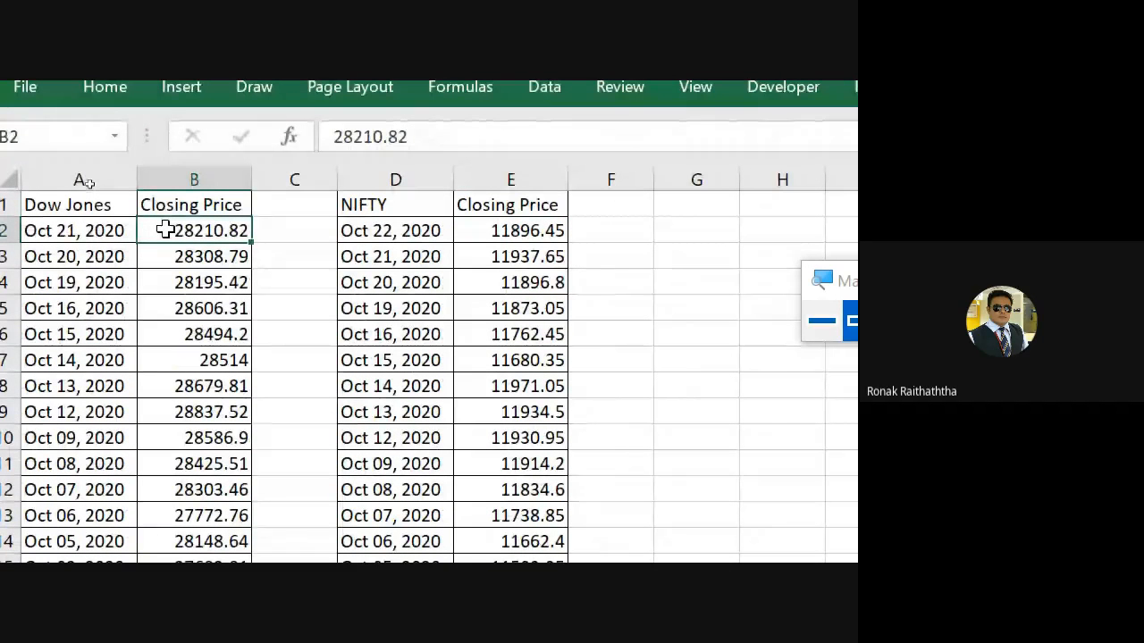
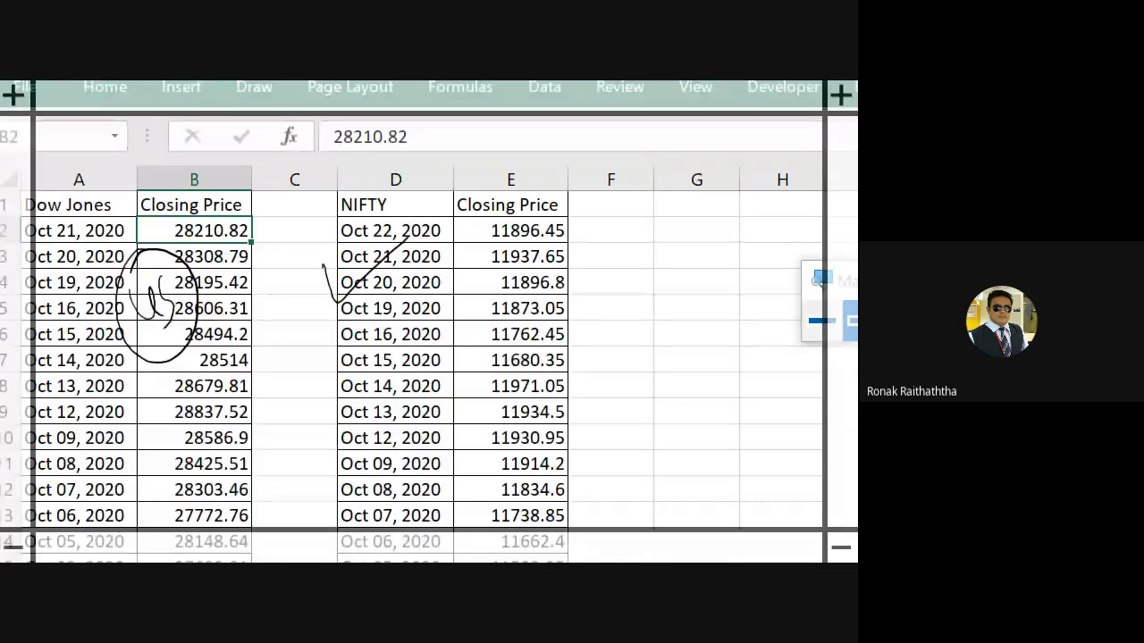
- Handwrite the words Correlation and Regression in the empty cells beside the NIFTY prices and underline each one
scroll(419, 358, "right", 3)
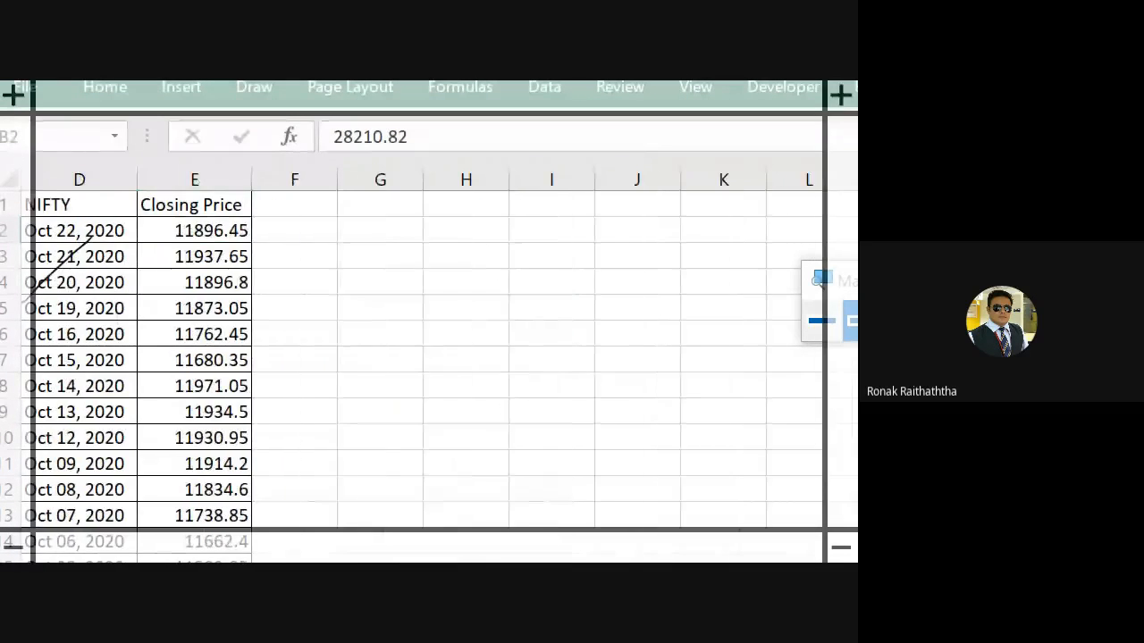
mouse_move(413, 261)
left_mouse_down()
mouse_move(402, 298)
mouse_move(415, 305)
left_mouse_up()
mouse_move(425, 286)
left_mouse_down()
mouse_move(485, 278)
mouse_move(493, 260)
mouse_move(541, 266)
left_mouse_up()
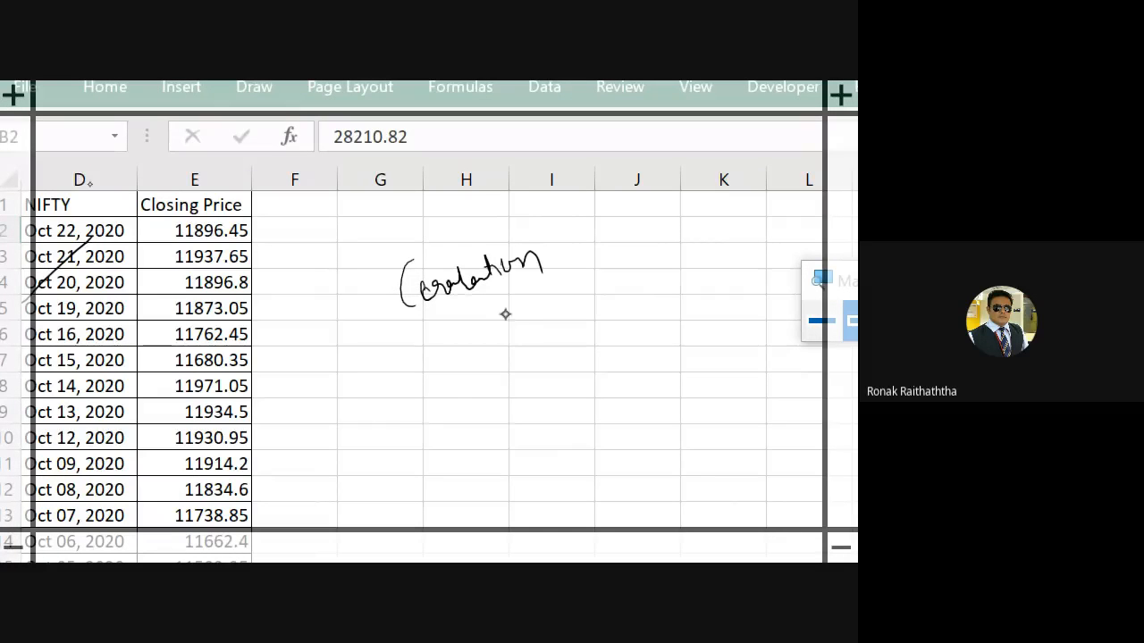
mouse_move(431, 365)
left_mouse_down()
mouse_move(492, 420)
mouse_move(518, 374)
mouse_move(572, 345)
left_mouse_up()
left_click_drag(399, 332, 541, 267)
left_click_drag(444, 426, 595, 366)
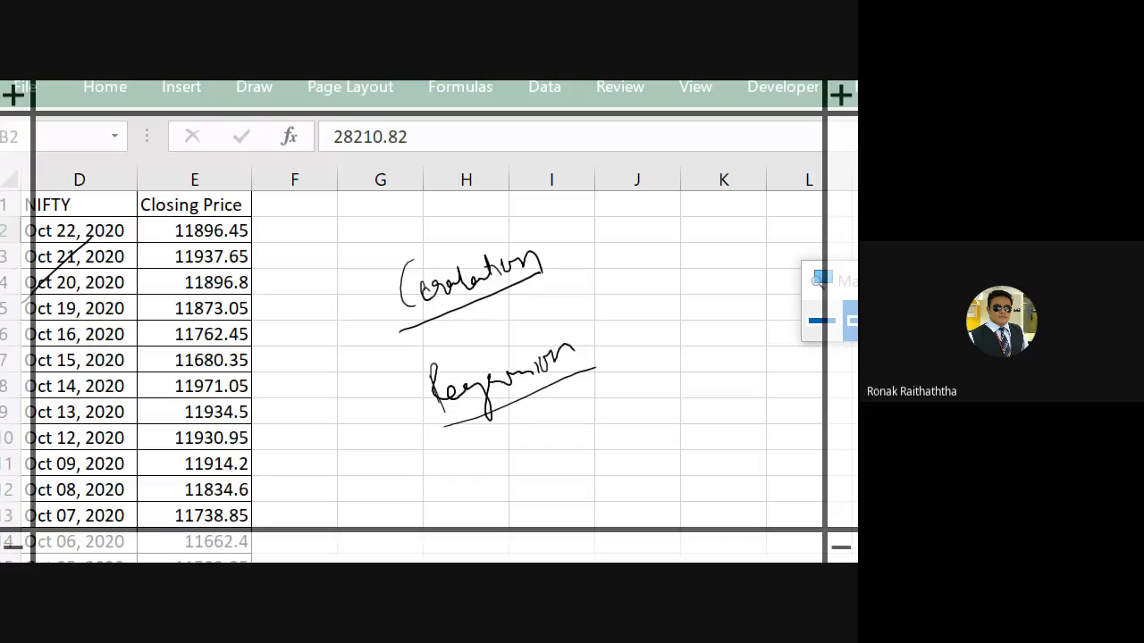
- Ink −1, a circled 1 and 0.75 beside the handwritten terms, and draw a box around Regression
left_click_drag(592, 274, 604, 273)
left_click_drag(609, 267, 613, 283)
left_click_drag(734, 261, 734, 281)
left_click_drag(747, 239, 722, 238)
mouse_move(647, 324)
left_mouse_down()
mouse_move(689, 322)
mouse_move(692, 343)
left_mouse_up()
left_click(665, 336)
left_click_drag(701, 324, 714, 318)
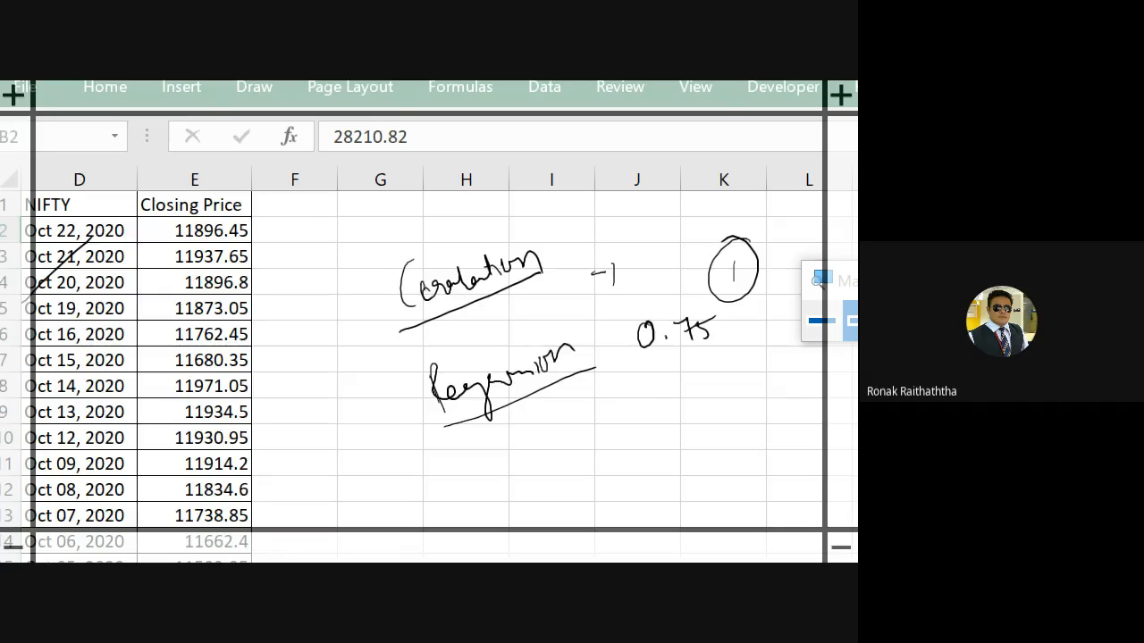
left_click_drag(388, 393, 437, 490)
mouse_move(400, 380)
left_mouse_down()
mouse_move(621, 420)
mouse_move(435, 487)
left_mouse_up()
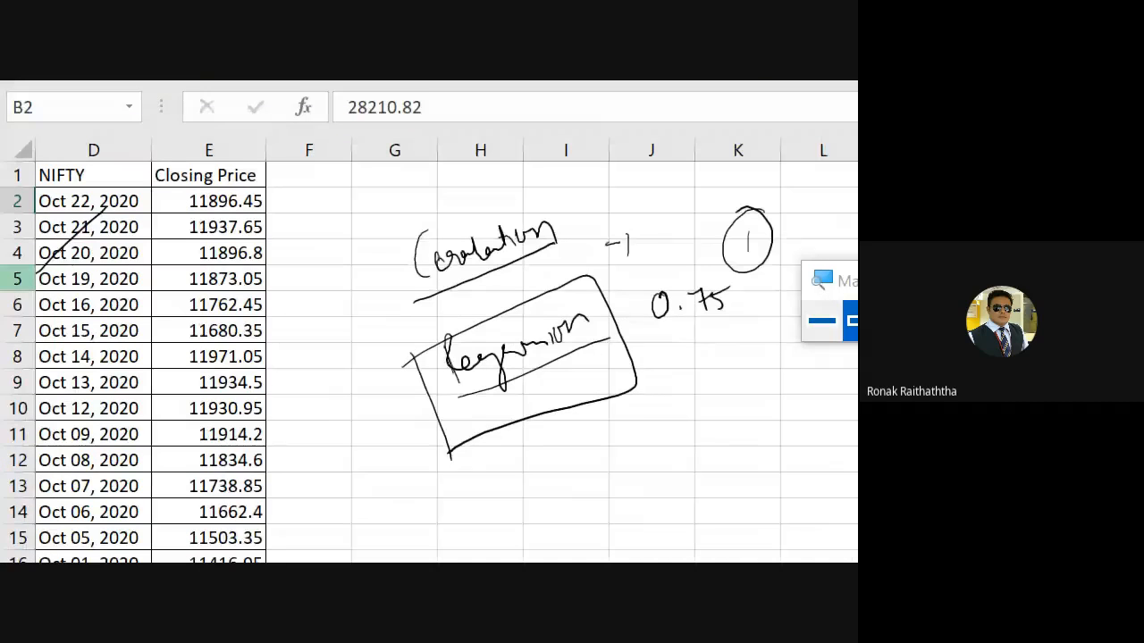
scroll(78, 362, "down", 11)
scroll(78, 362, "down", 10)
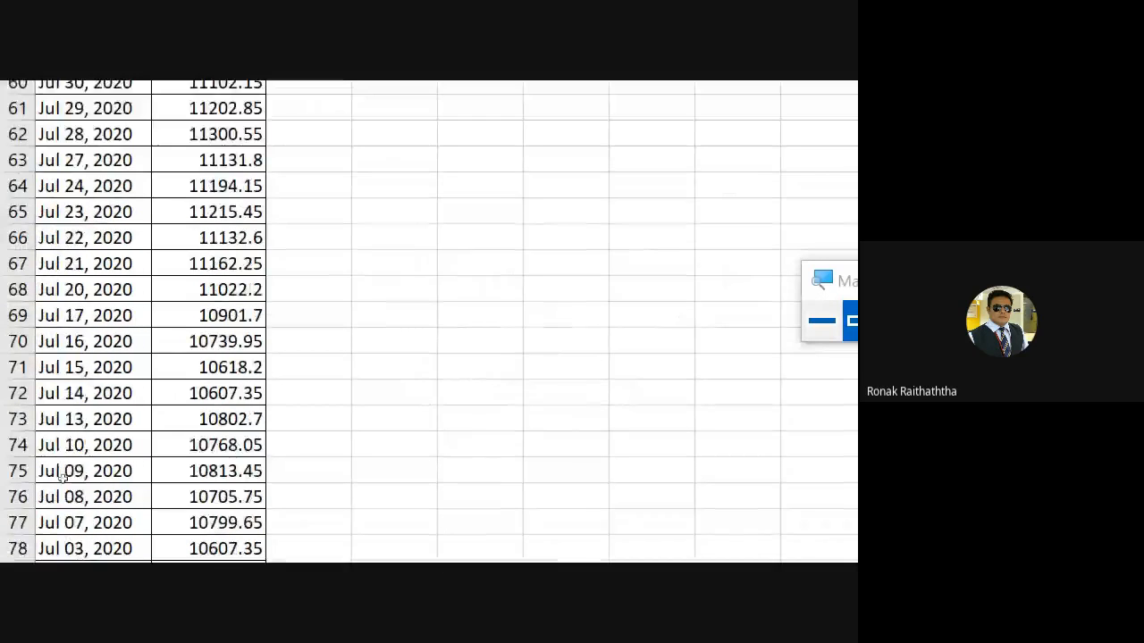
left_click(174, 464)
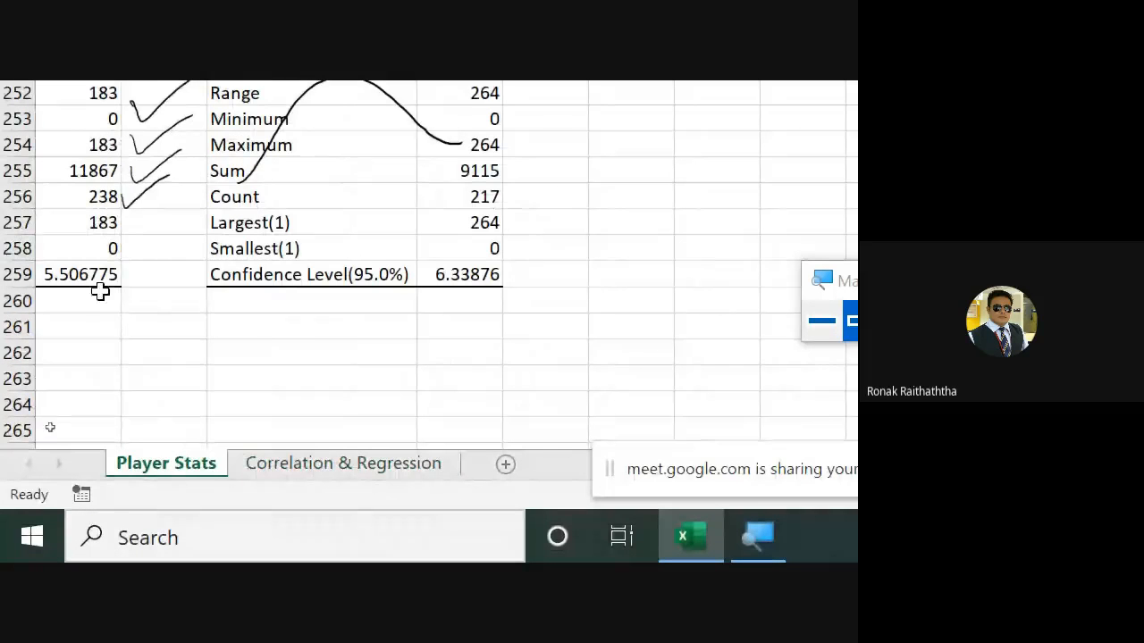
scroll(102, 248, "up", 8)
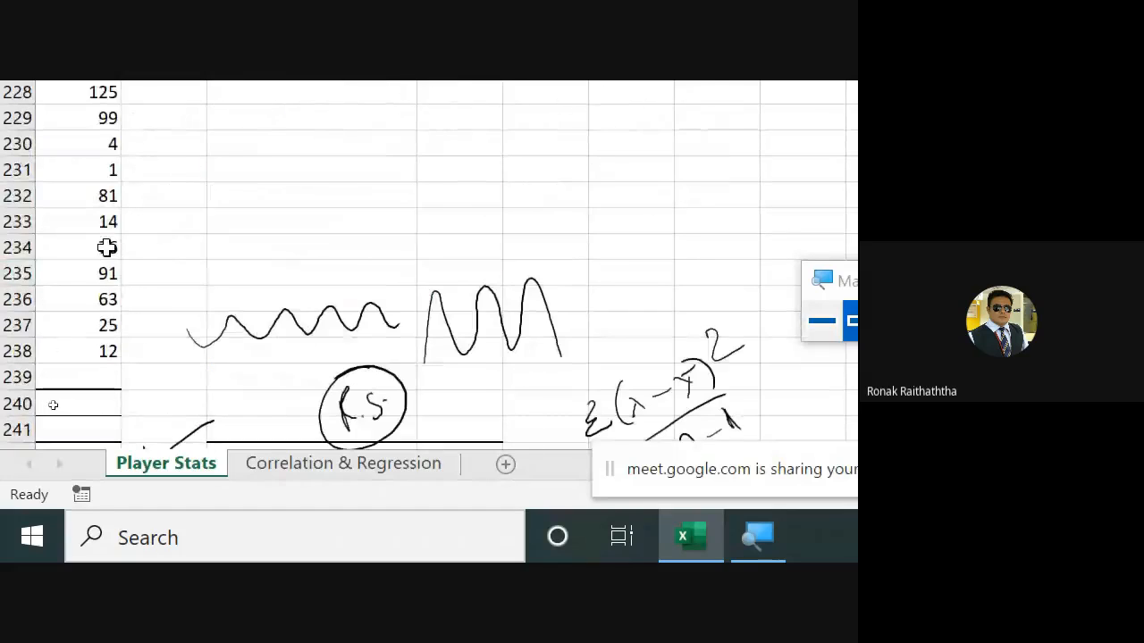
left_click(361, 472)
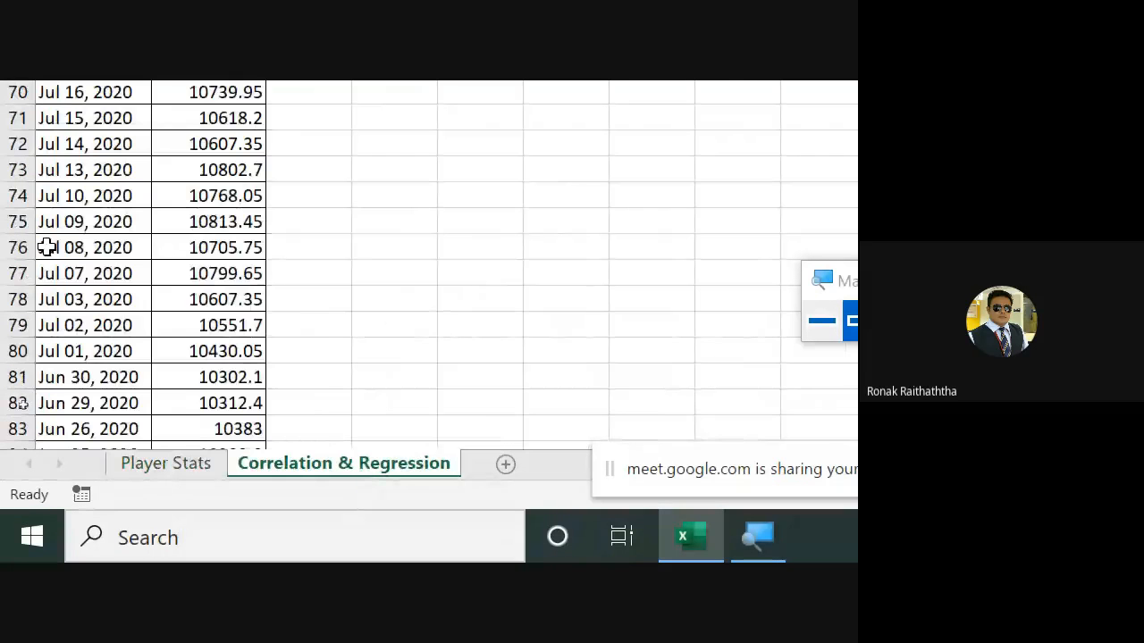
- Enter the label Correlation in cell B140, below the end of the Dow Jones prices
scroll(45, 247, "down", 13)
scroll(46, 248, "down", 12)
scroll(45, 247, "up", 1)
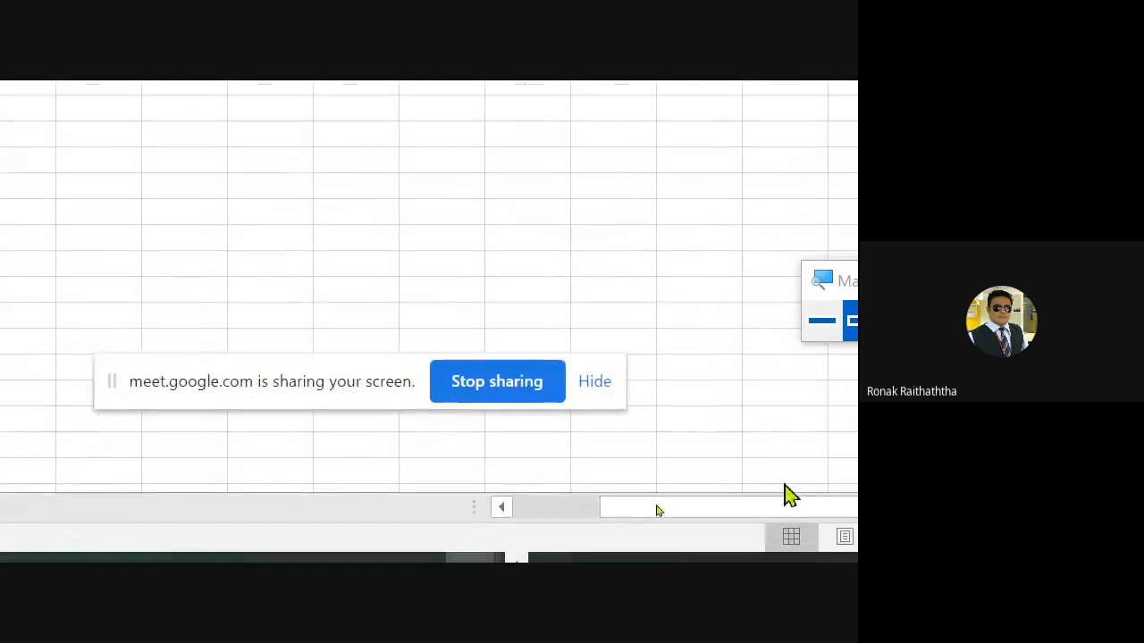
left_click_drag(527, 516, 503, 508)
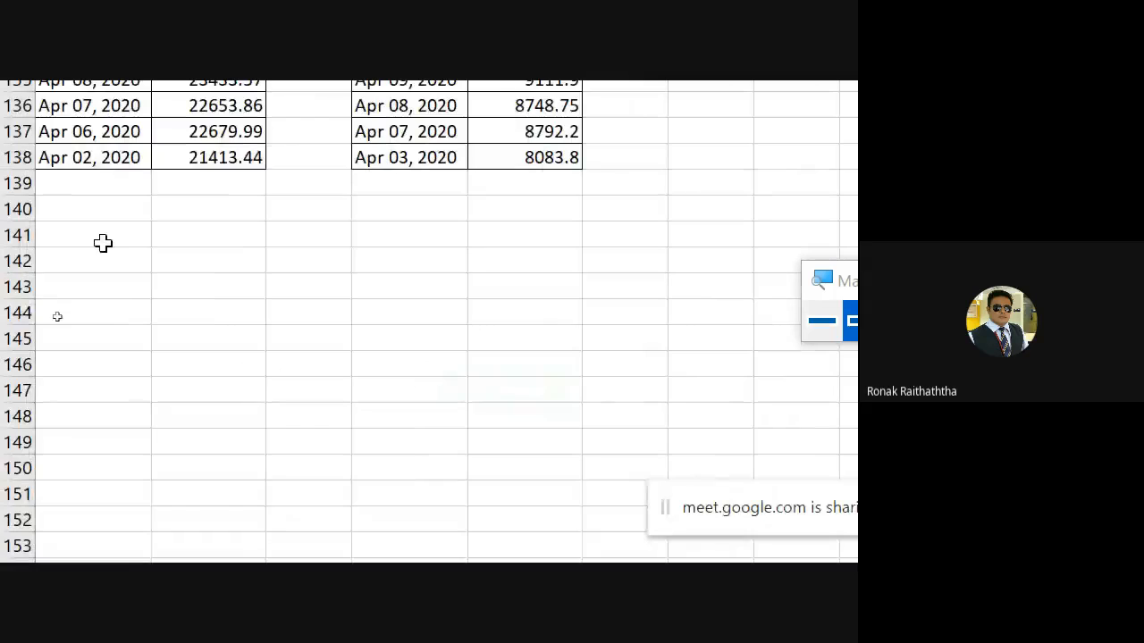
left_click(185, 215)
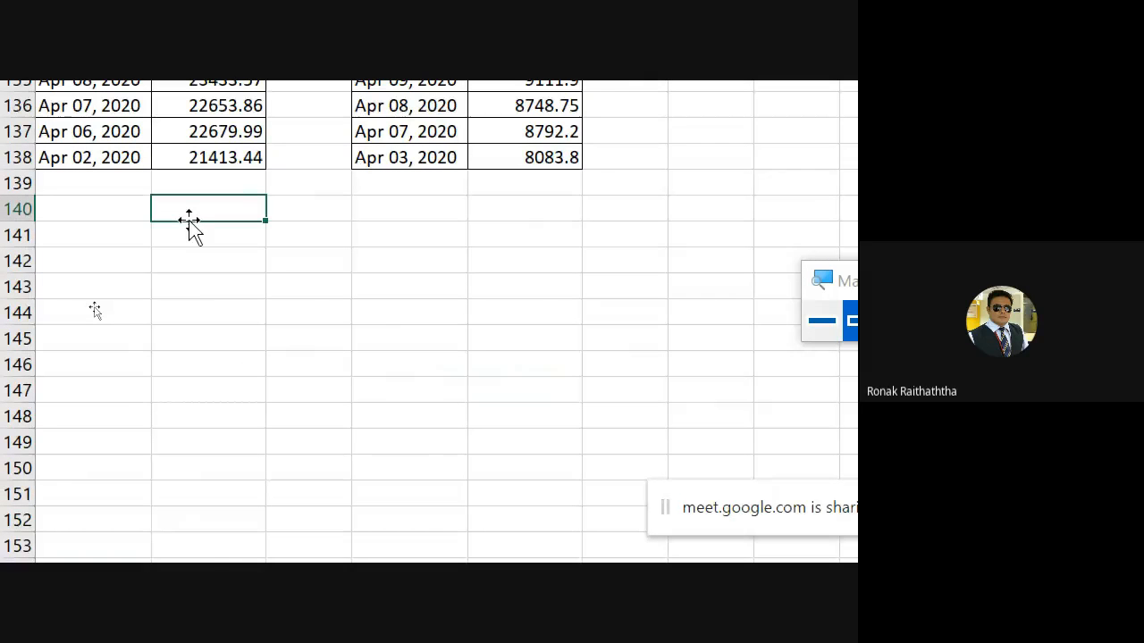
type("Con")
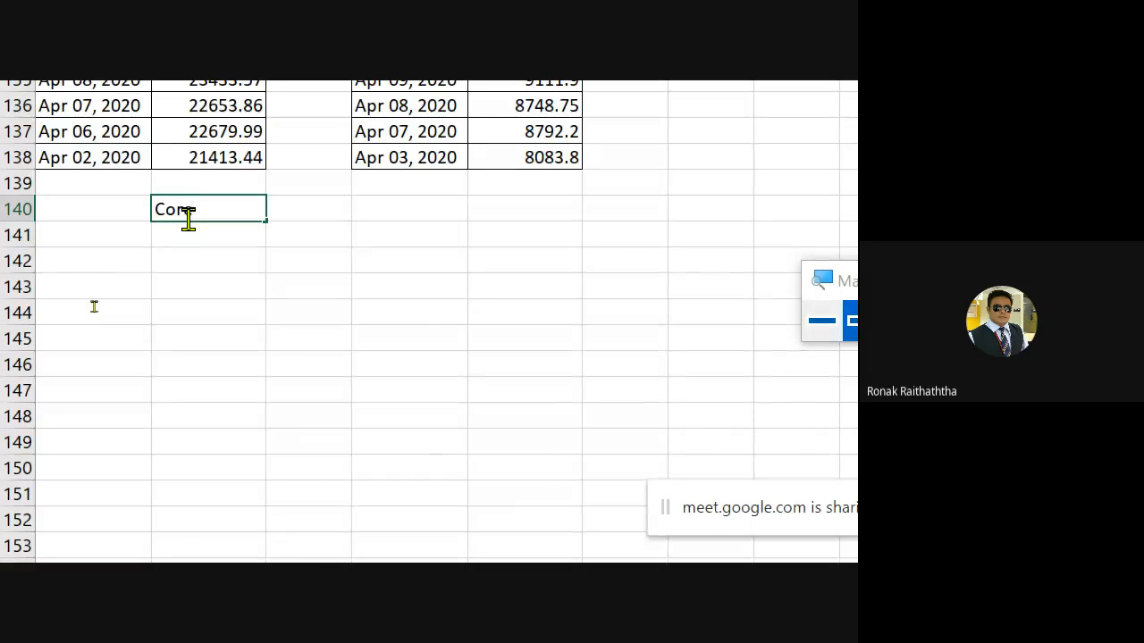
type("e")
key("BackSpace")
type("e")
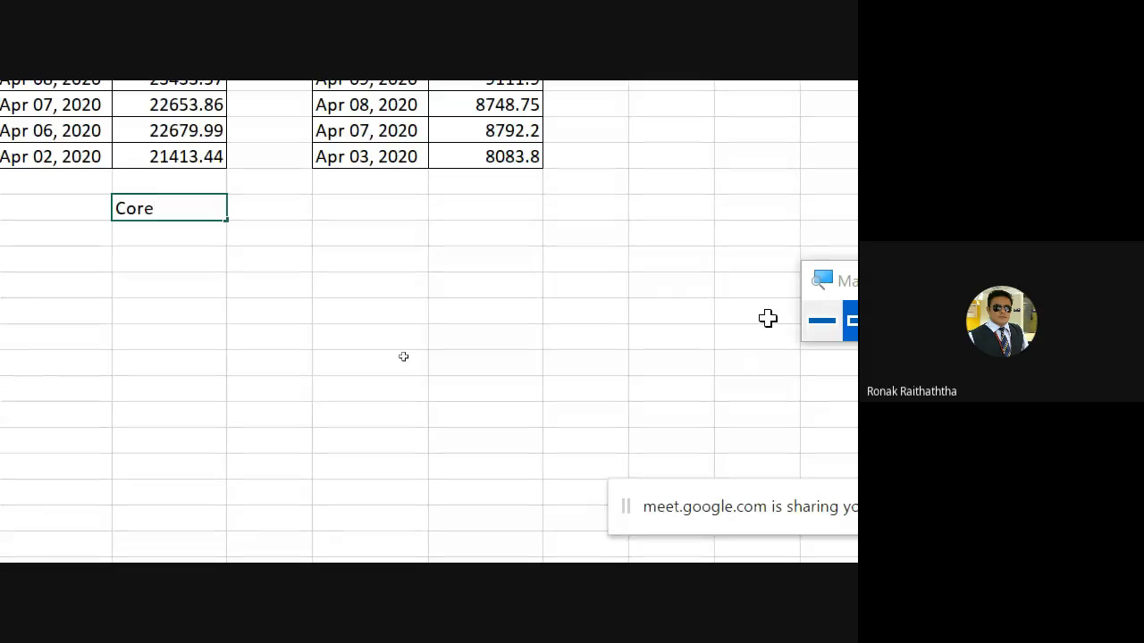
key("BackSpace")
type("relation")
key("Tab")
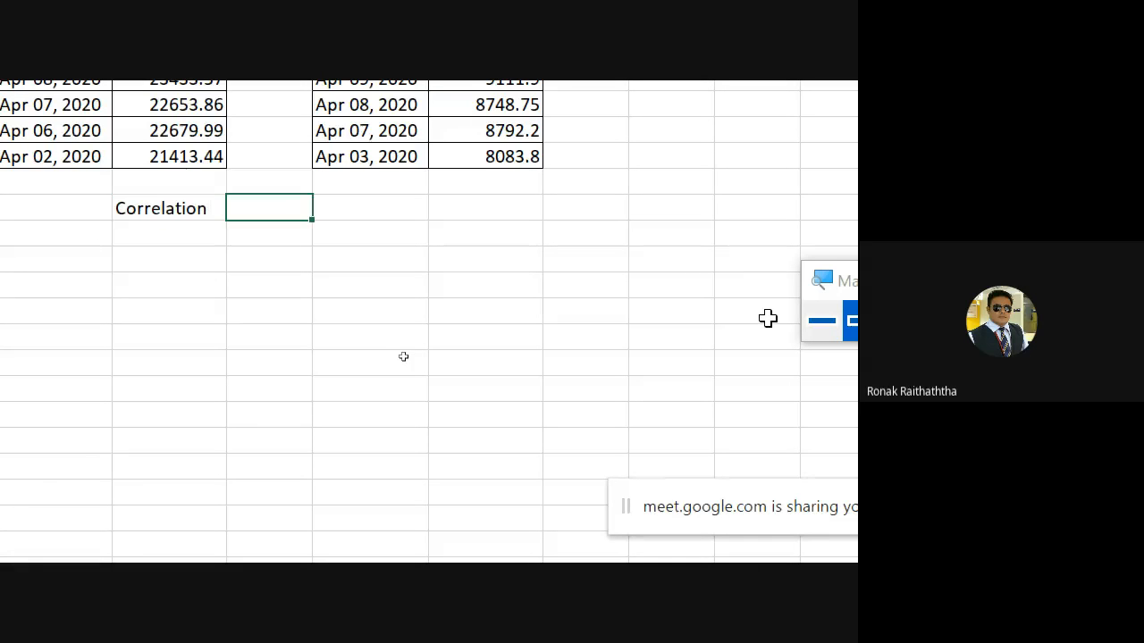
- Start a CORREL formula in C140 with the Dow Jones closing prices B2:B138 as the first array
type("-=")
key("Escape")
type("=corre")
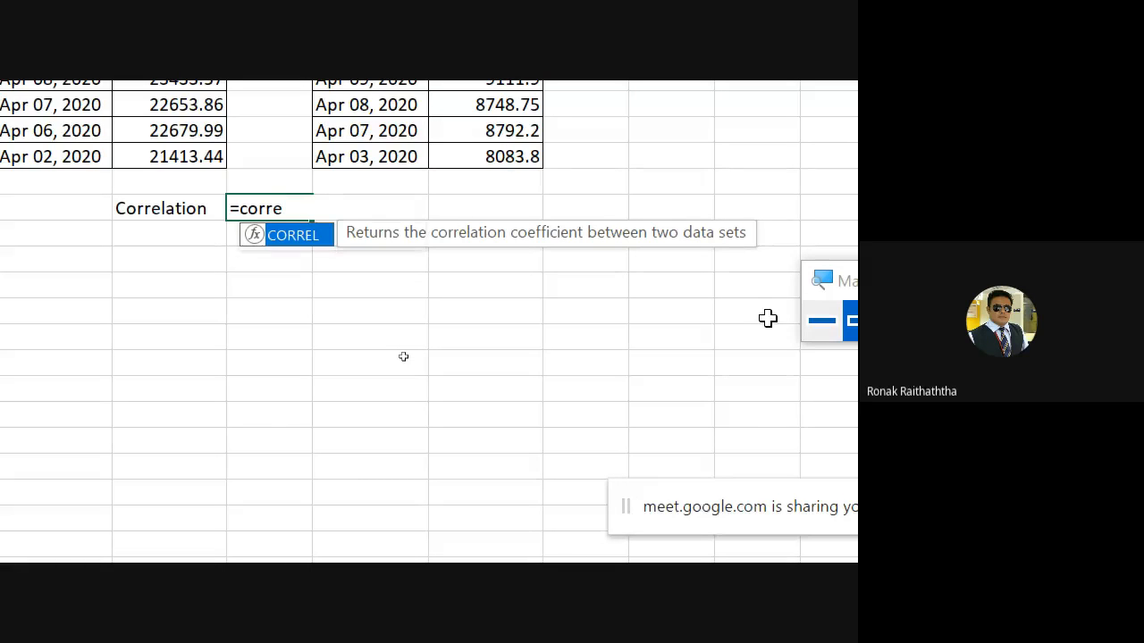
key("Tab")
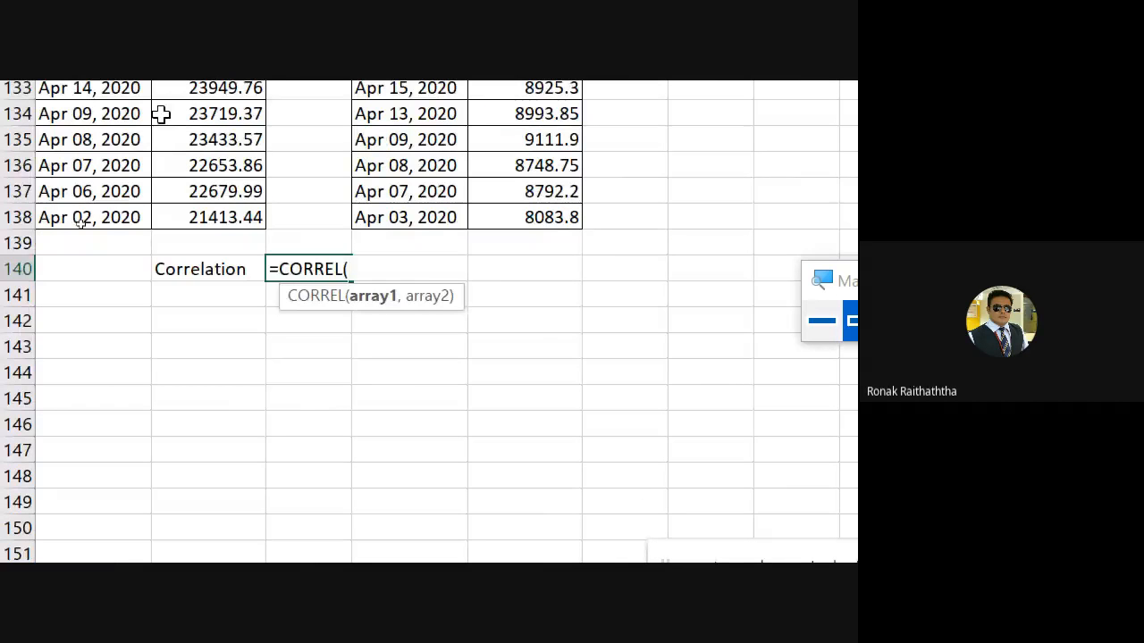
scroll(163, 113, "up", 9)
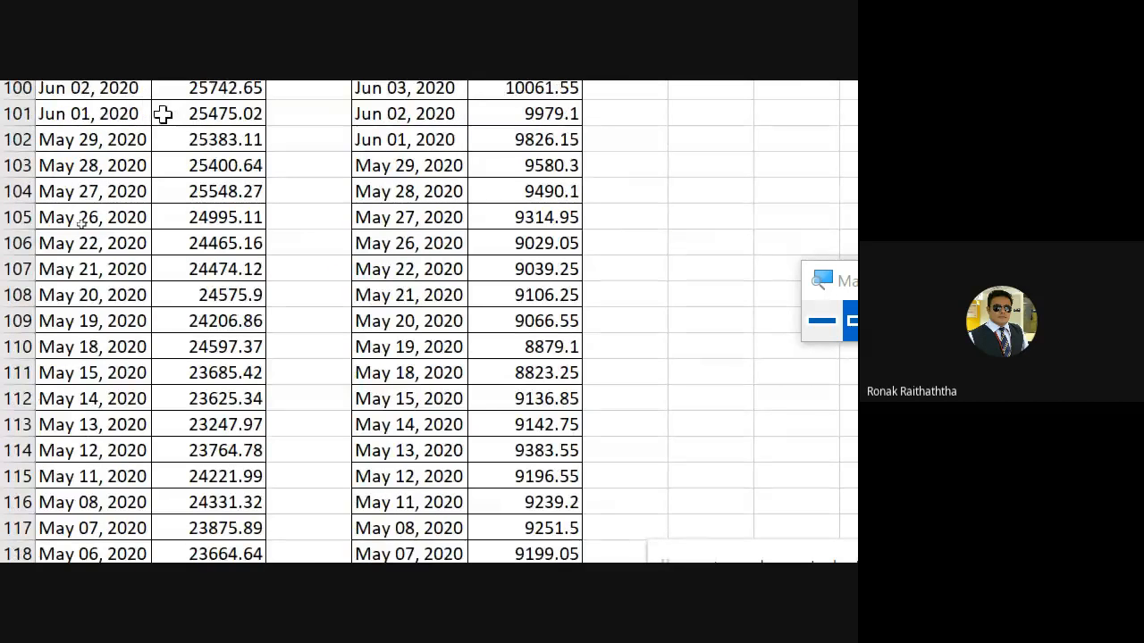
scroll(163, 114, "up", 16)
scroll(163, 114, "up", 17)
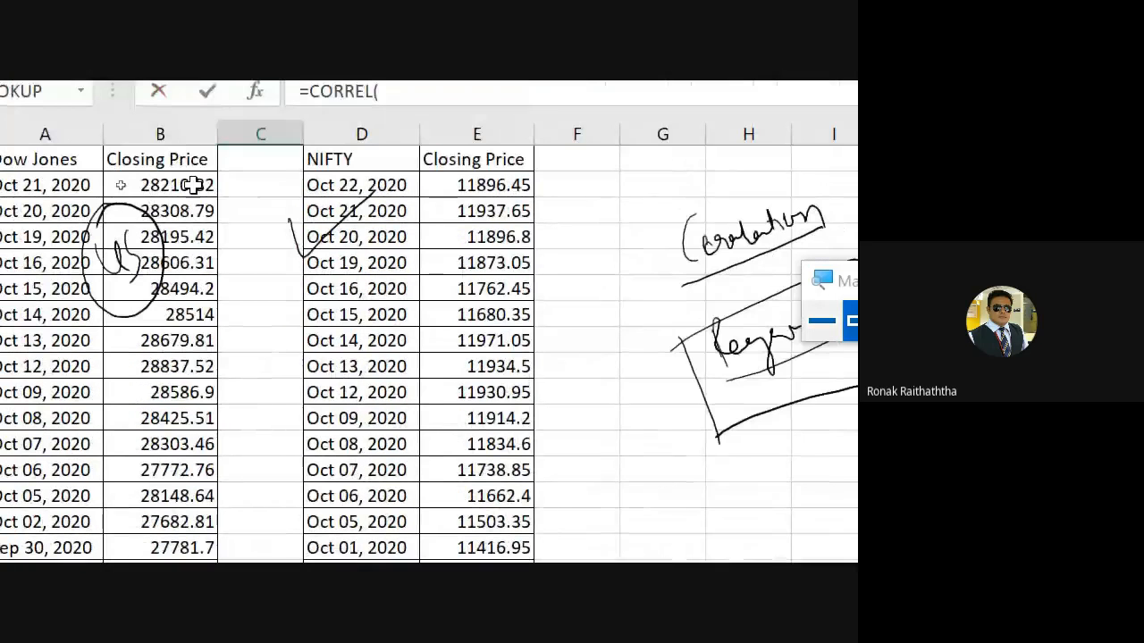
left_click(181, 110)
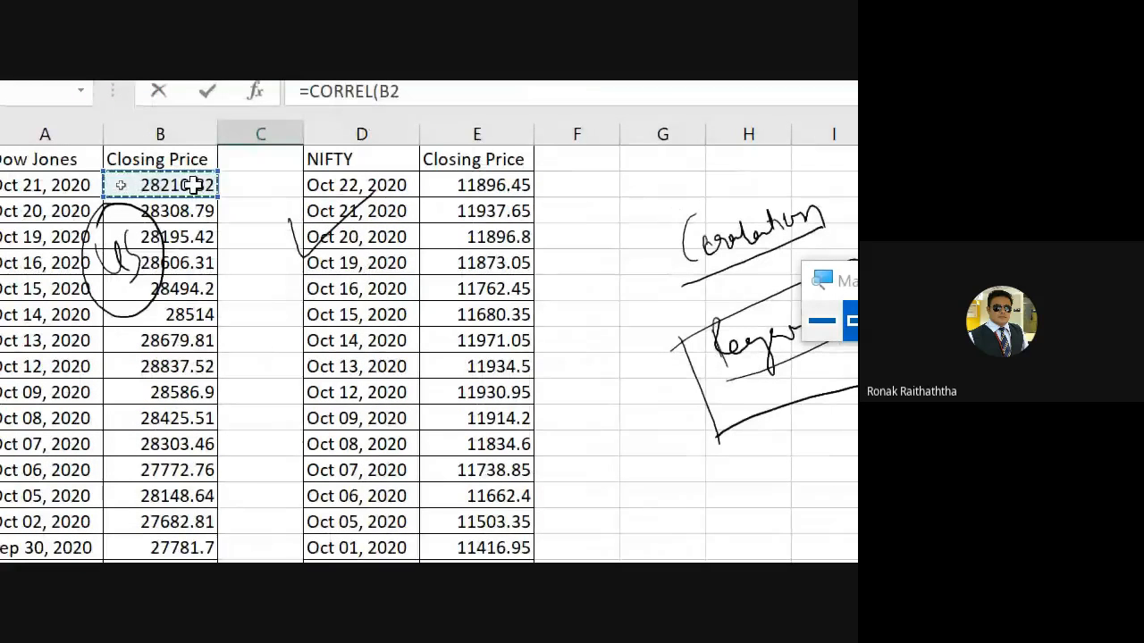
key("ctrl+shift+Down")
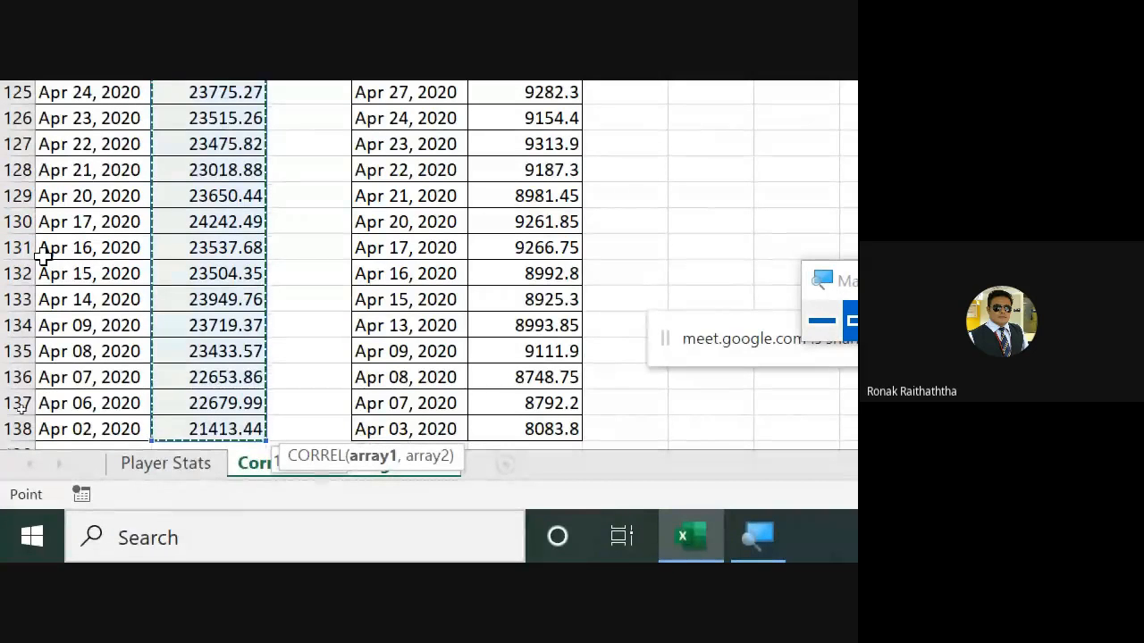
type(",")
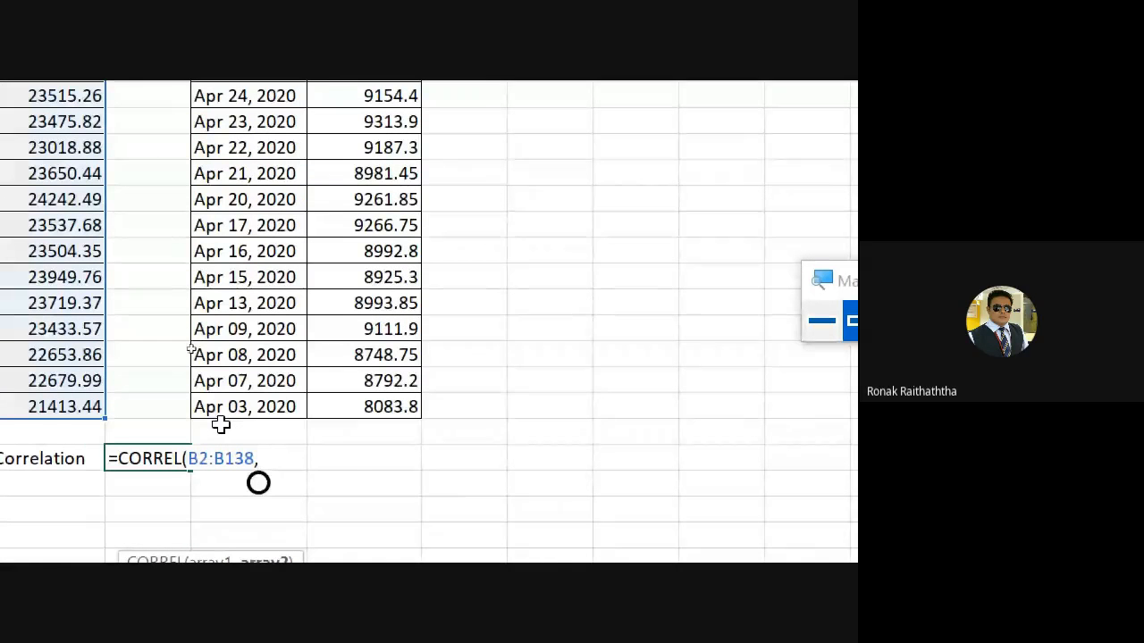
- Complete the CORREL formula with the NIFTY closing prices E2:E138 as the second array and select its result cell
scroll(339, 285, "up", 10)
scroll(340, 285, "up", 20)
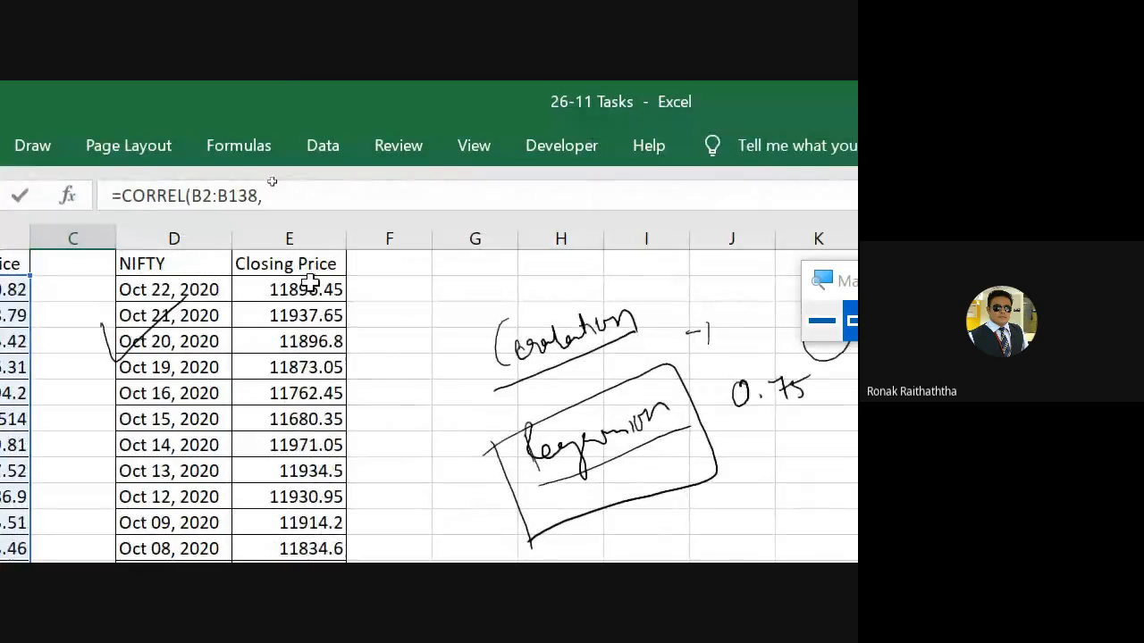
left_click(306, 288)
key("ctrl+shift+Down")
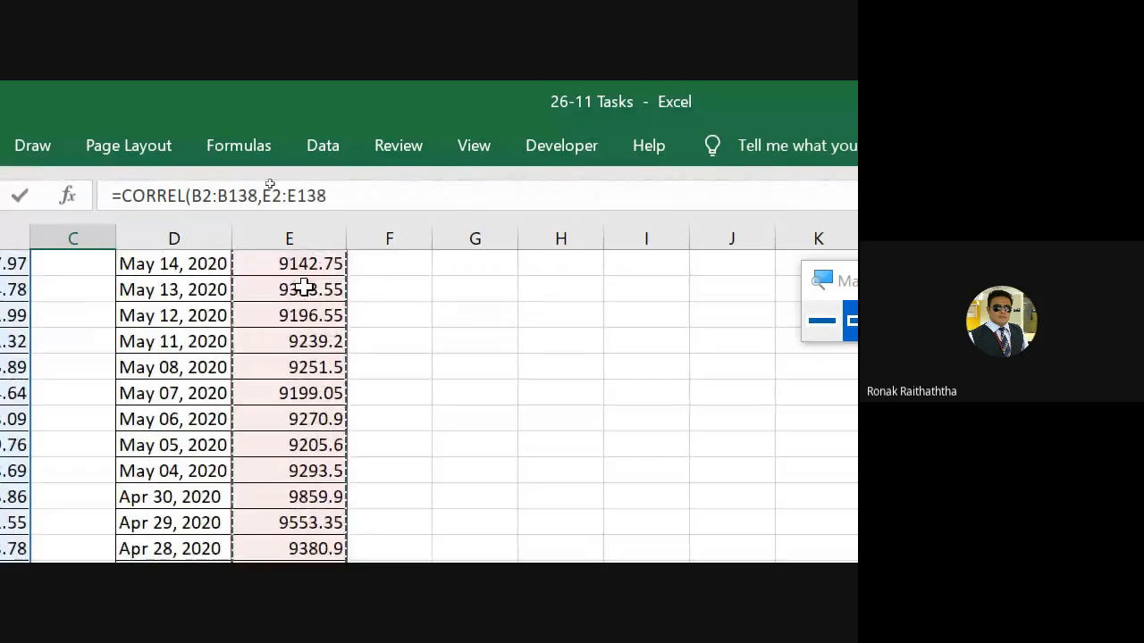
type(")")
key("Return")
key("Up")
key("Right")
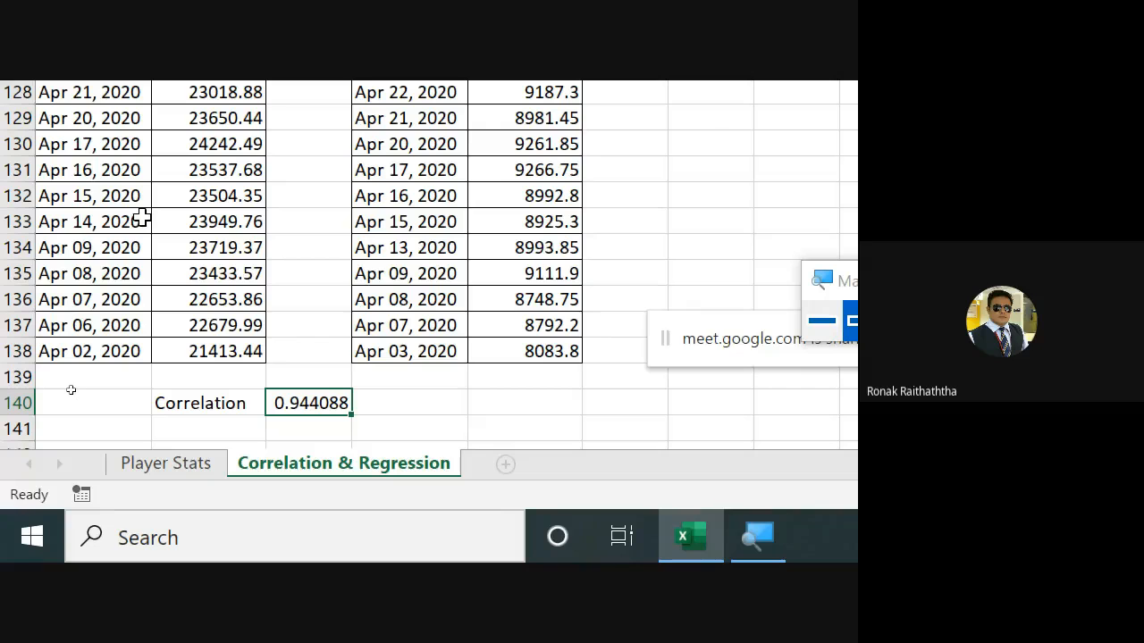
scroll(143, 219, "up", 2)
scroll(143, 219, "down", 3)
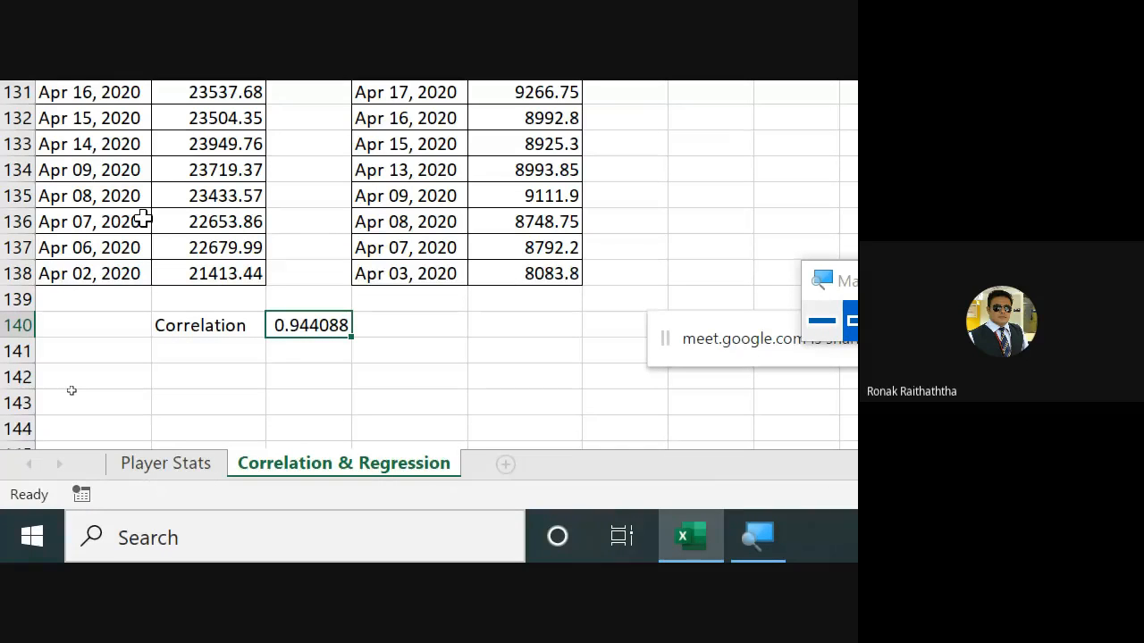
key("Down")
key("Up")
key("Down")
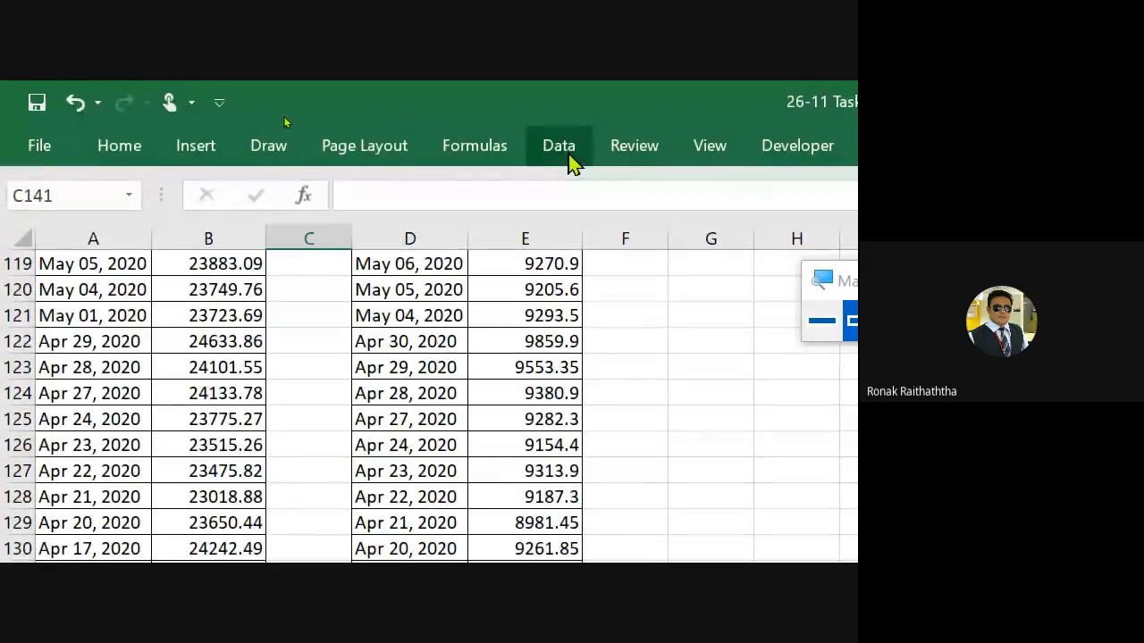
left_click(563, 152)
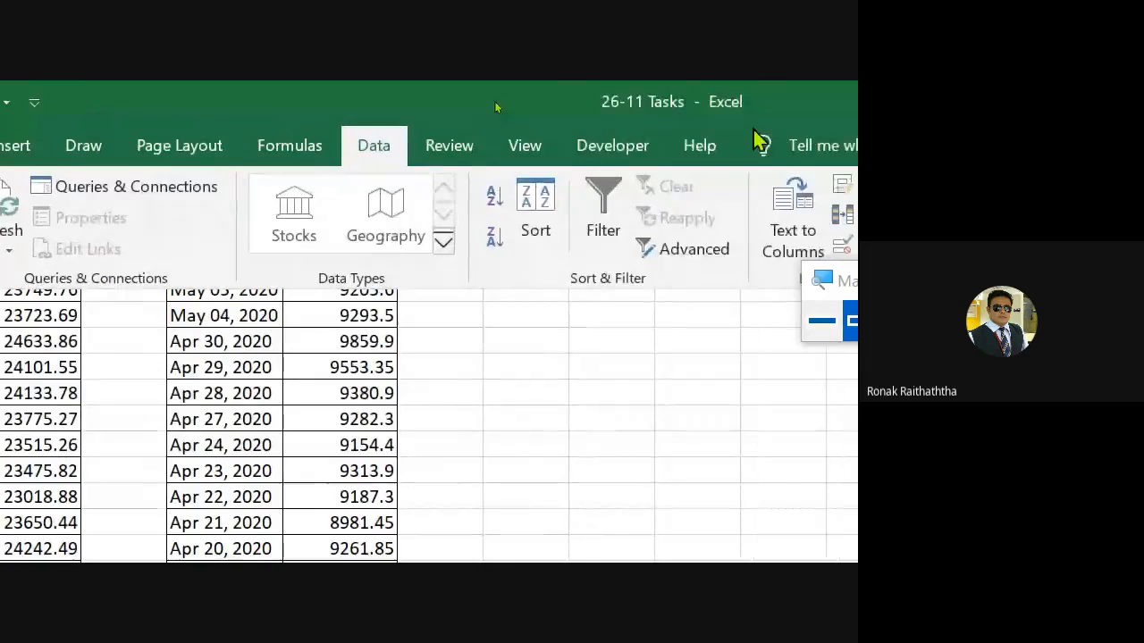
left_click(528, 179)
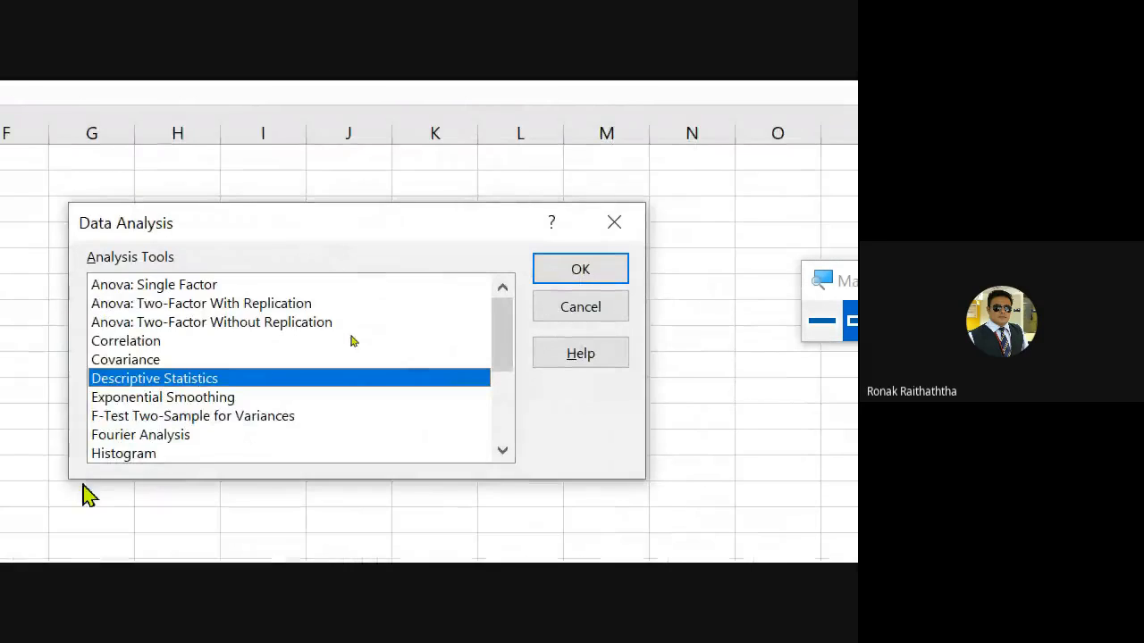
left_click(125, 344)
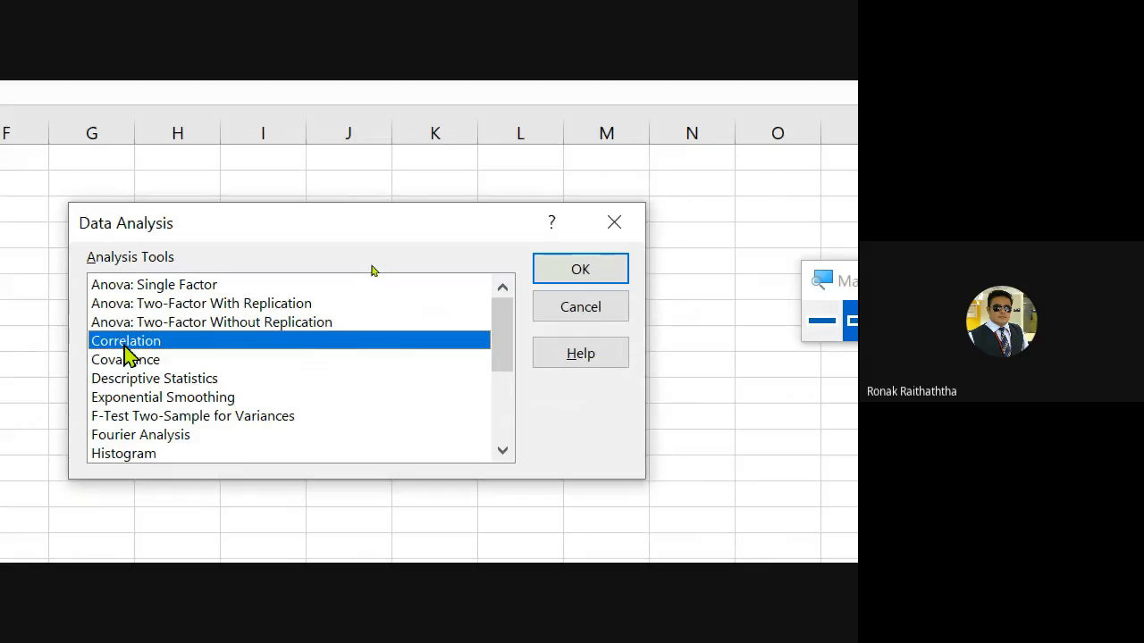
left_click(580, 269)
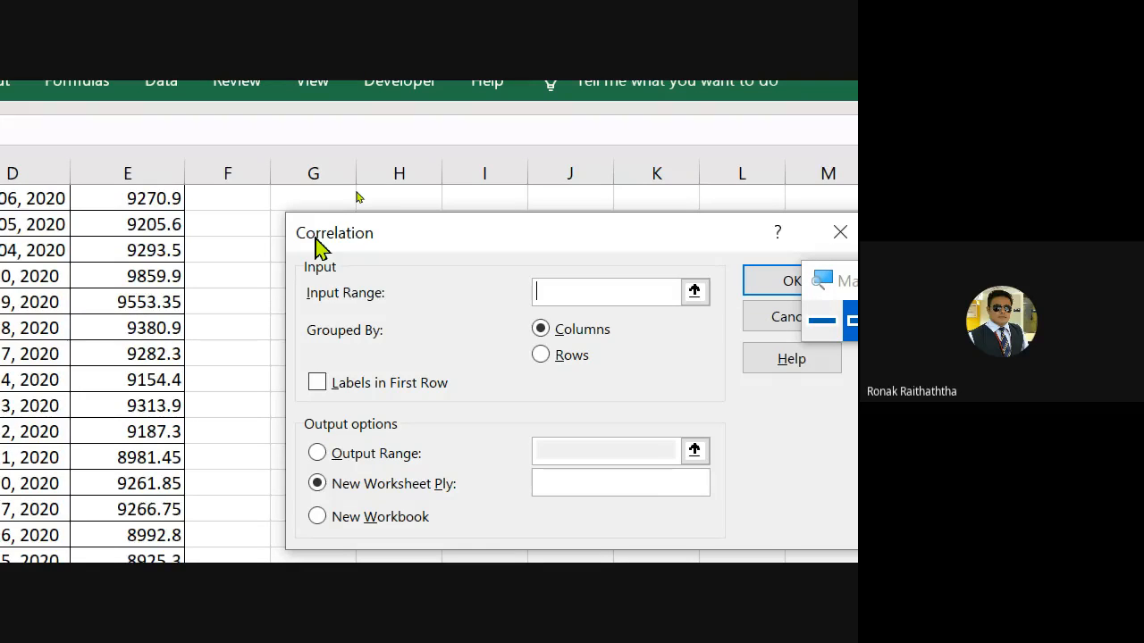
left_click(840, 232)
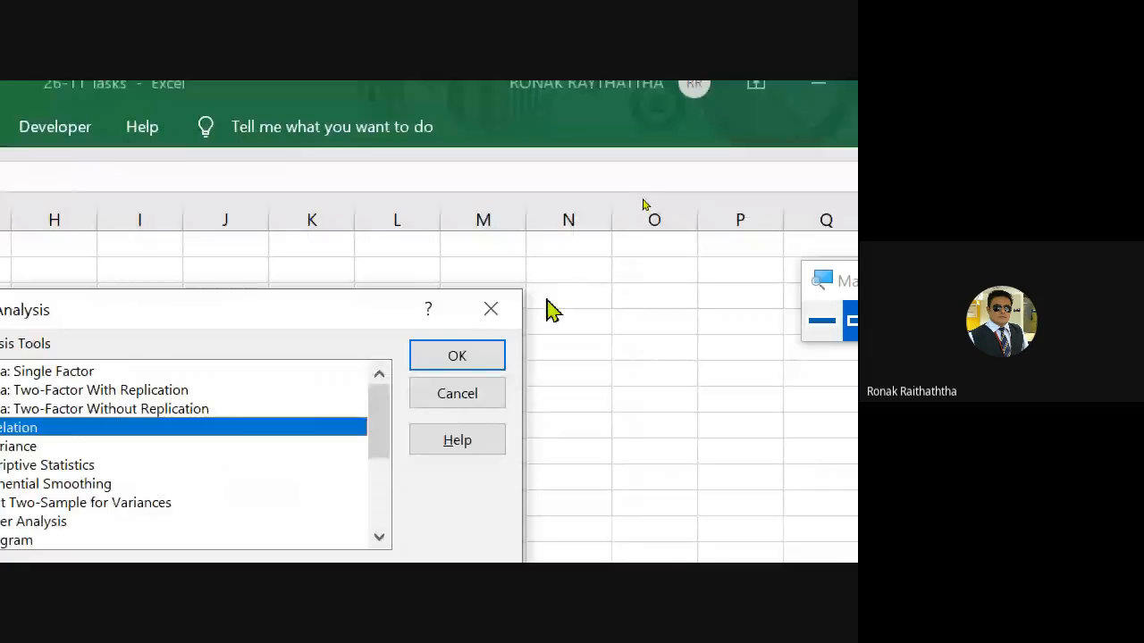
left_click(490, 309)
- Copy the NIFTY closing prices in E2:E138
scroll(17, 291, "up", 20)
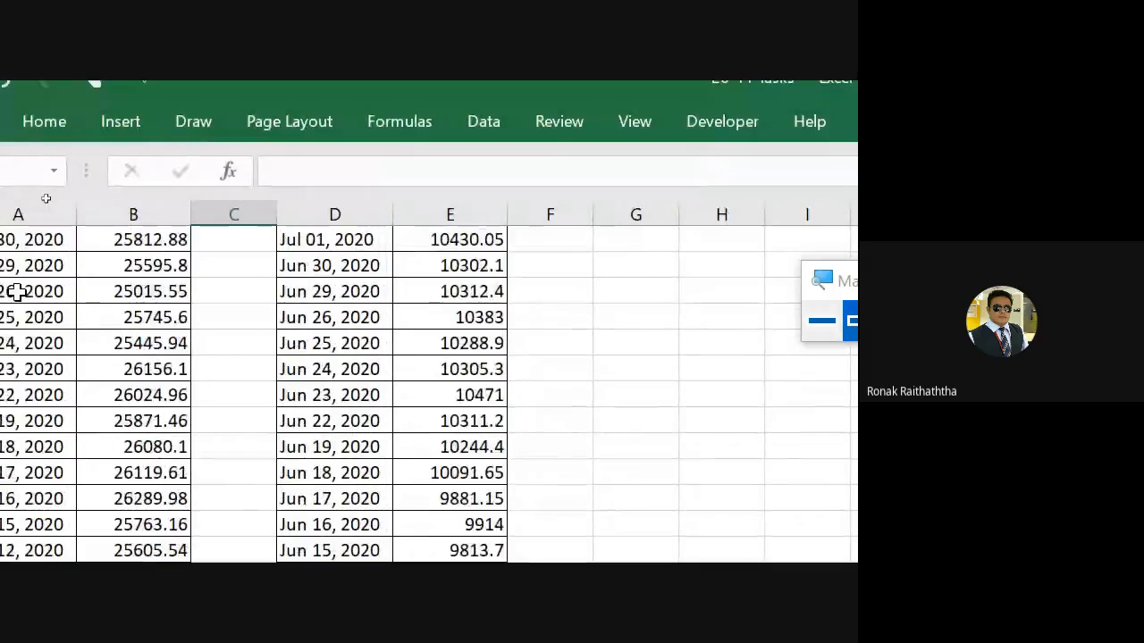
scroll(18, 292, "up", 7)
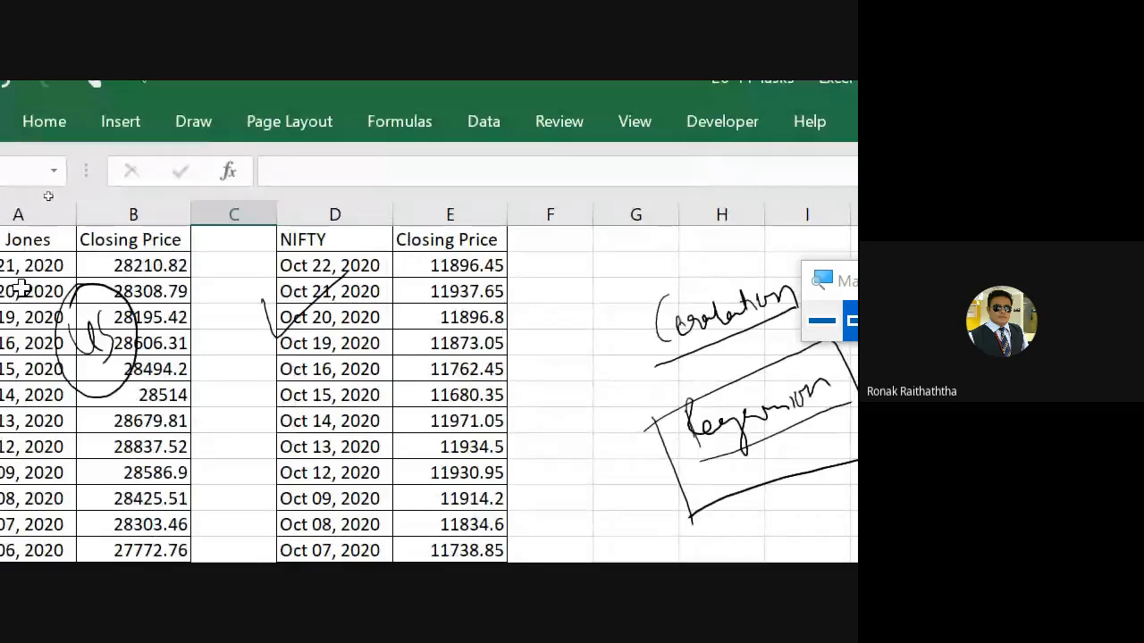
left_click(464, 263)
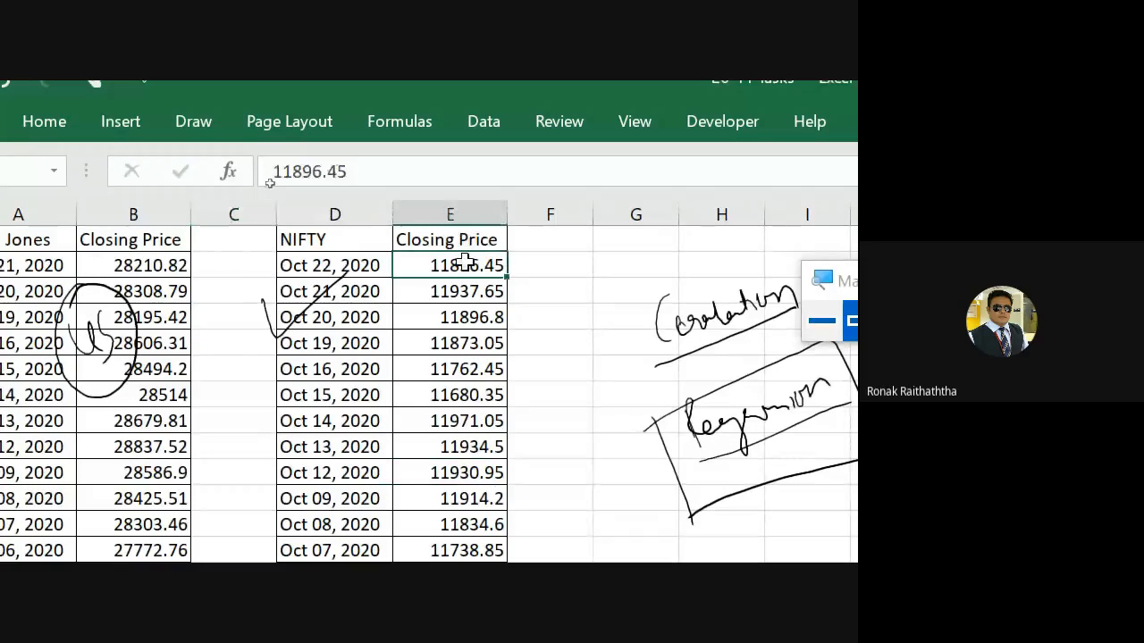
key("ctrl+shift+Down")
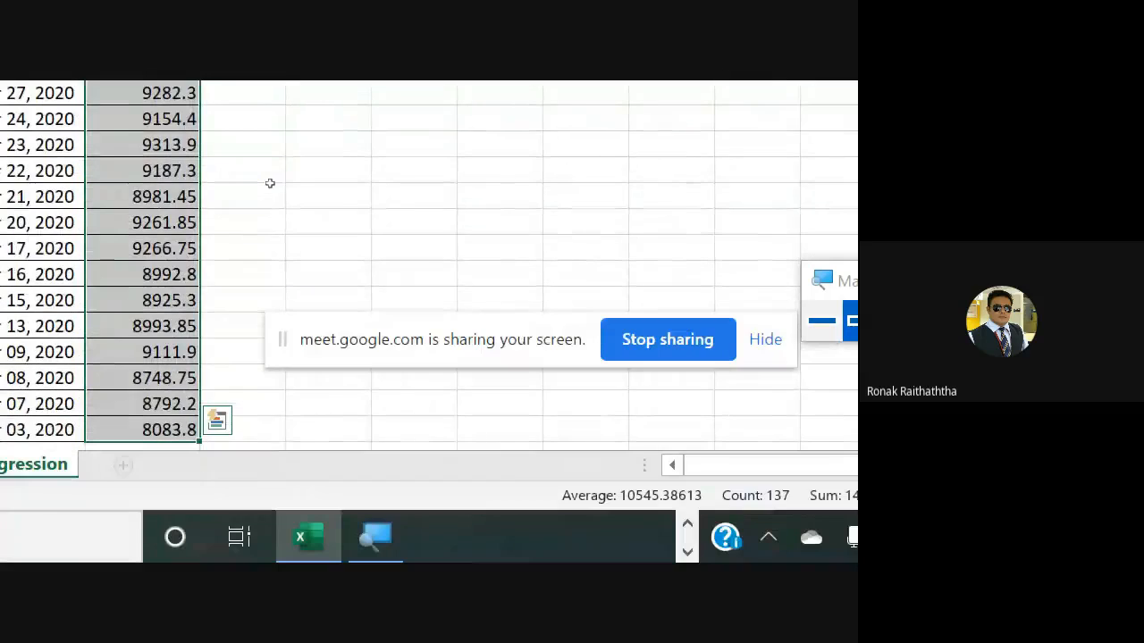
key("ctrl+c")
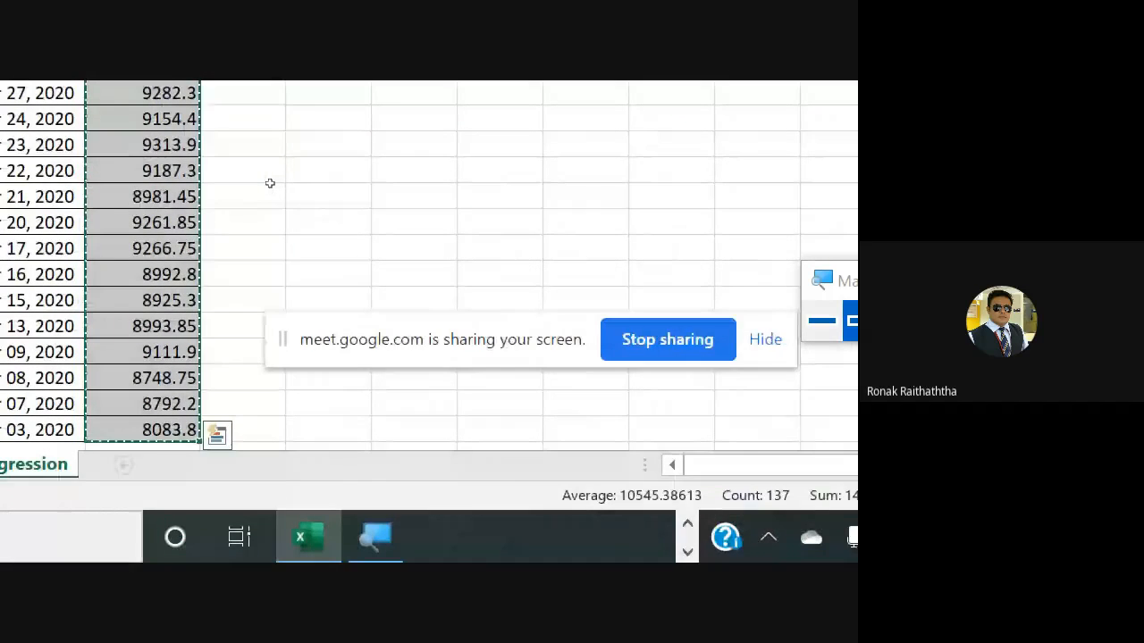
key("ctrl+Up")
left_click(241, 159)
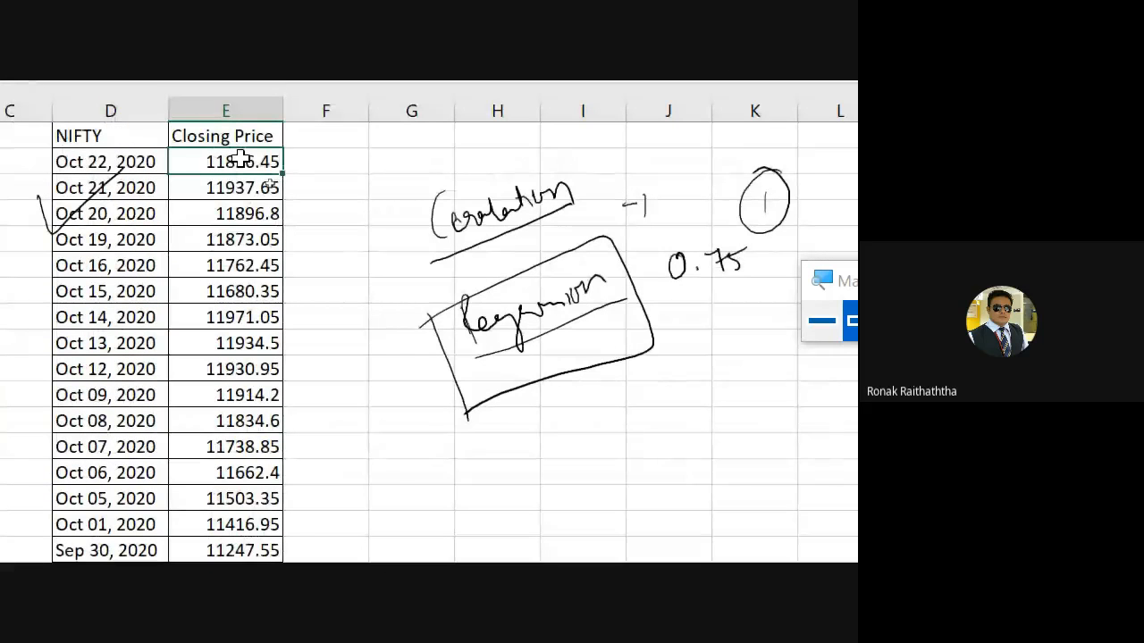
key("ctrl+shift+Down")
key("ctrl+c")
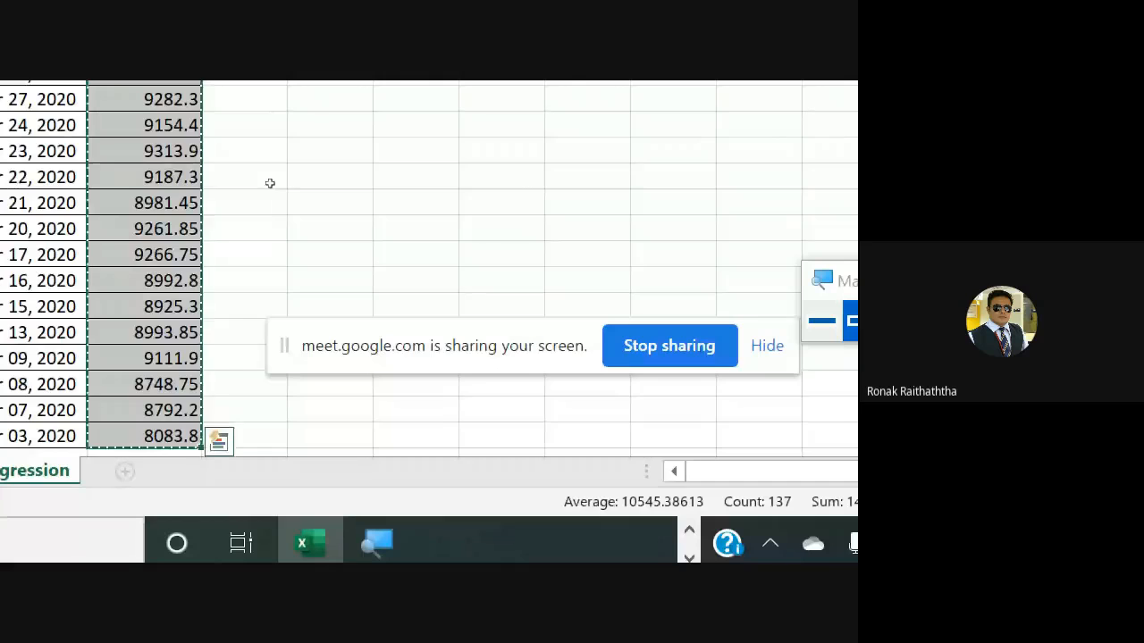
- Paste the copied NIFTY closing prices into column C starting at C2, directly beside the Dow Jones closing prices
key("Left")
key("Left")
key("Left")
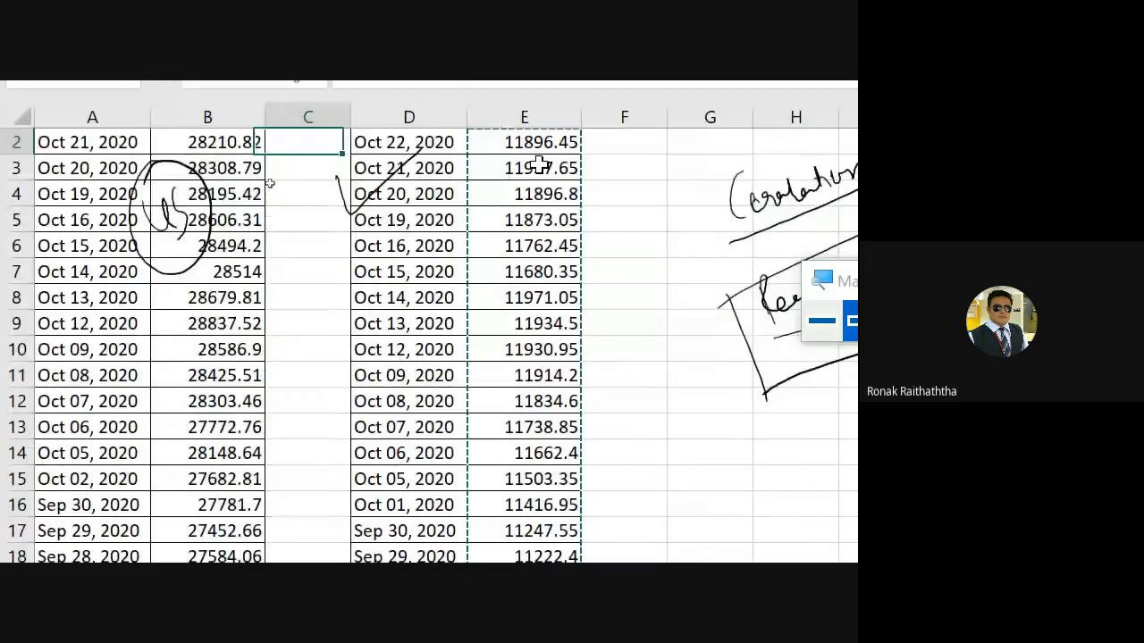
key("ctrl+v")
key("Left")
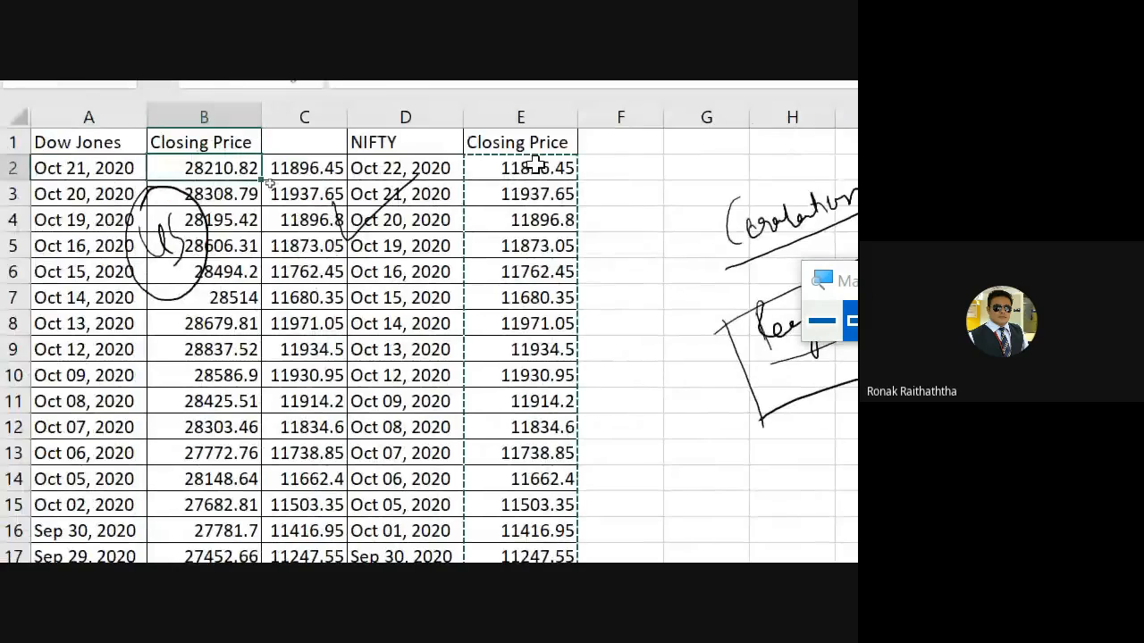
key("Right")
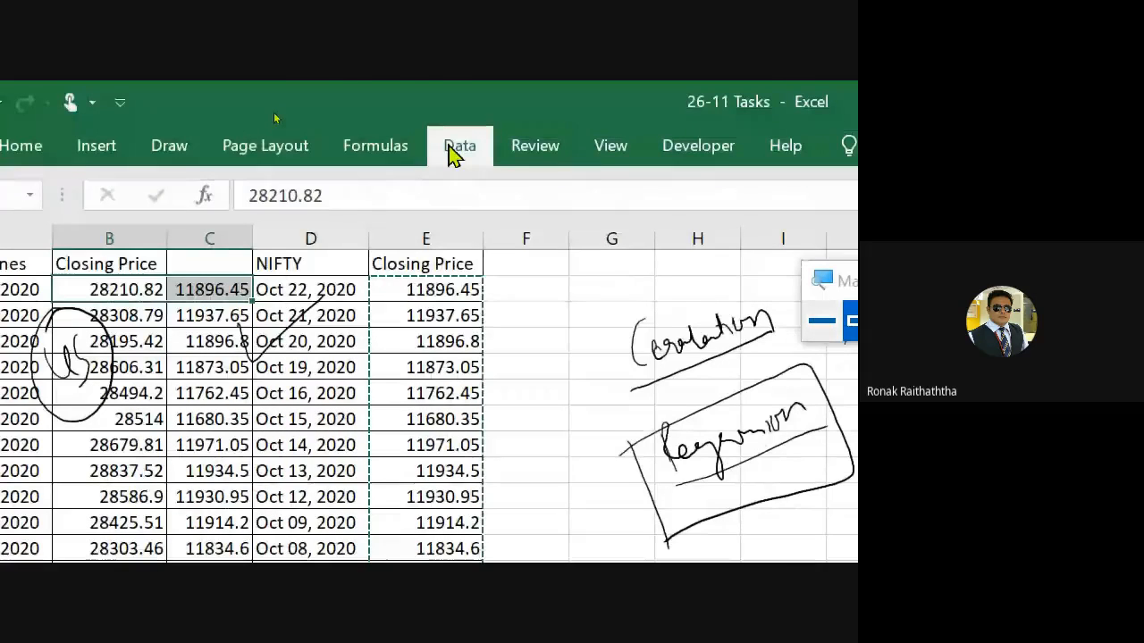
- Run the Correlation analysis tool on B2:C138, grouped by columns, with the output in a new worksheet
left_click(405, 9)
left_click(597, 135)
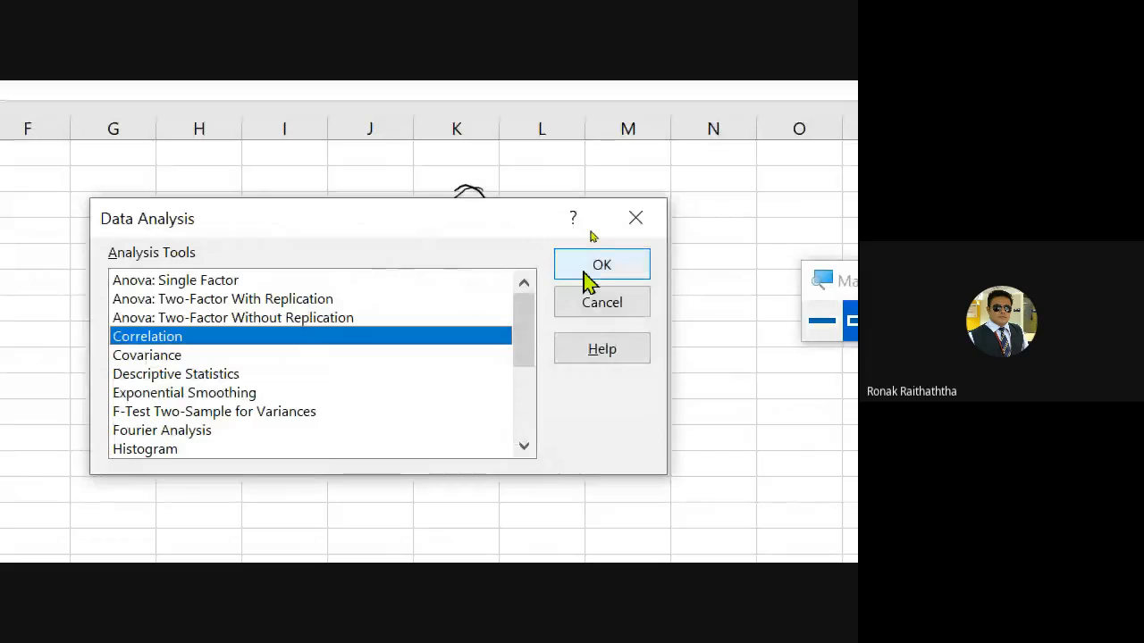
left_click(589, 268)
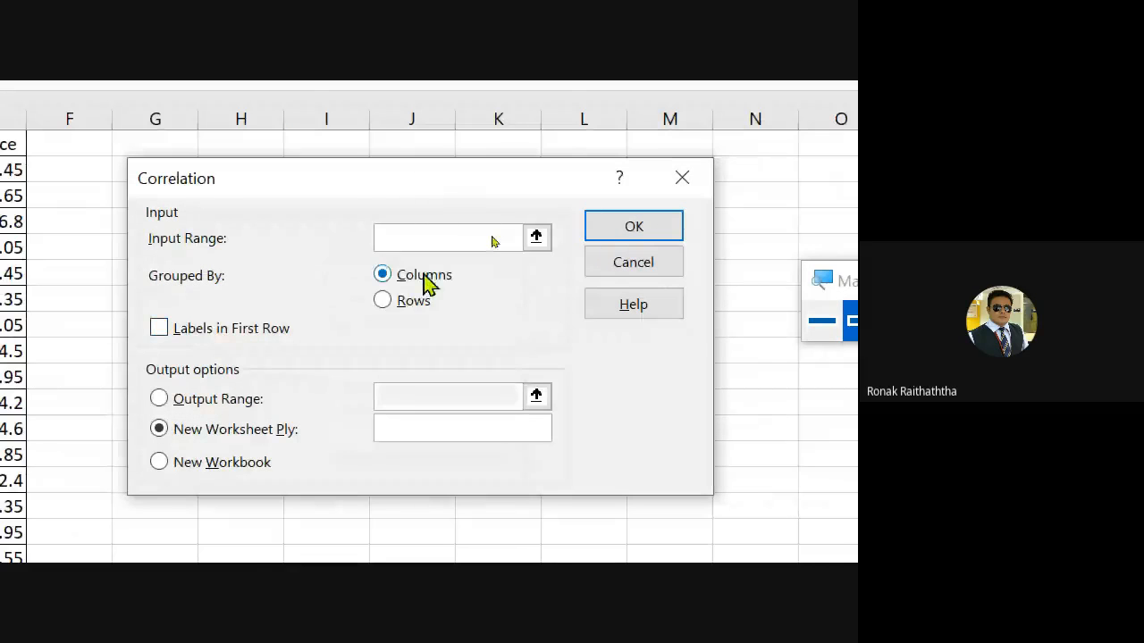
left_click(544, 241)
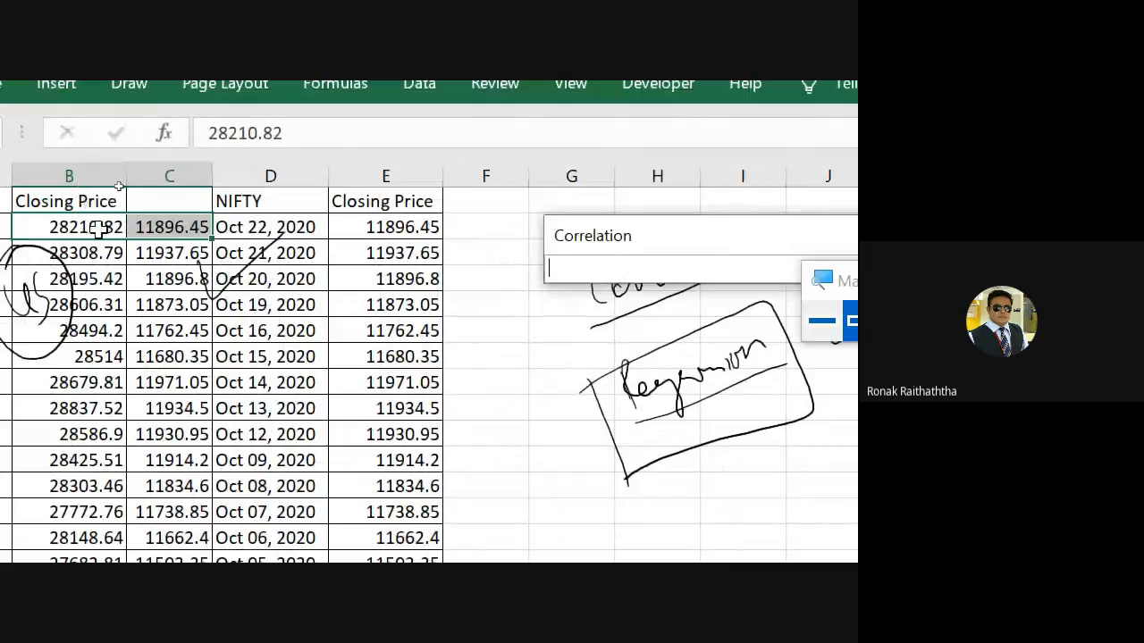
left_click(98, 228)
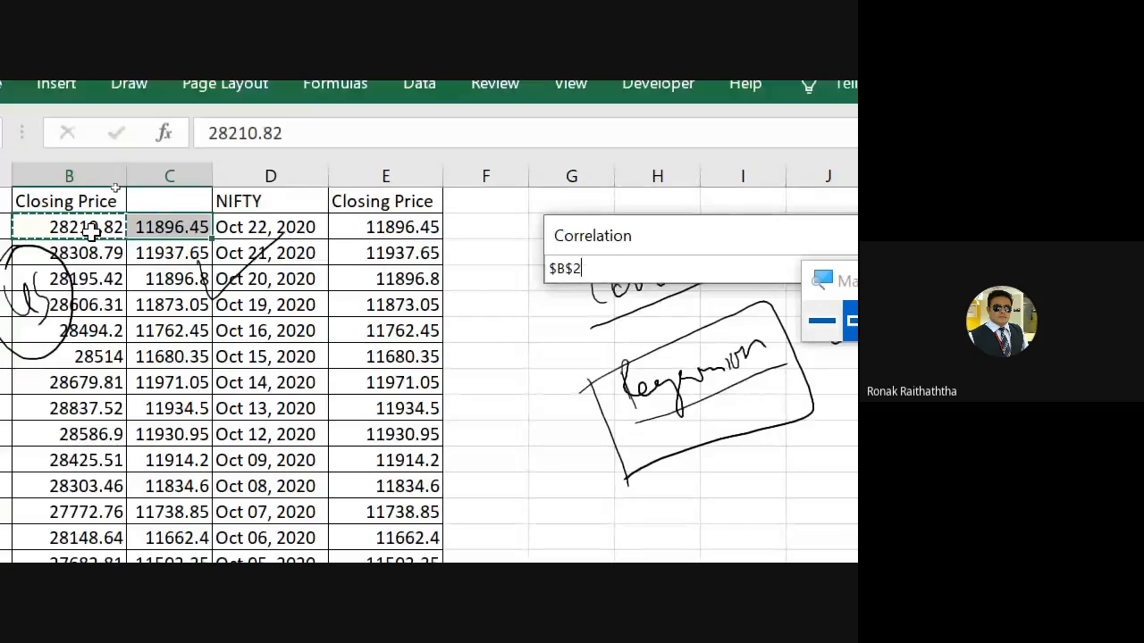
key("shift+Right")
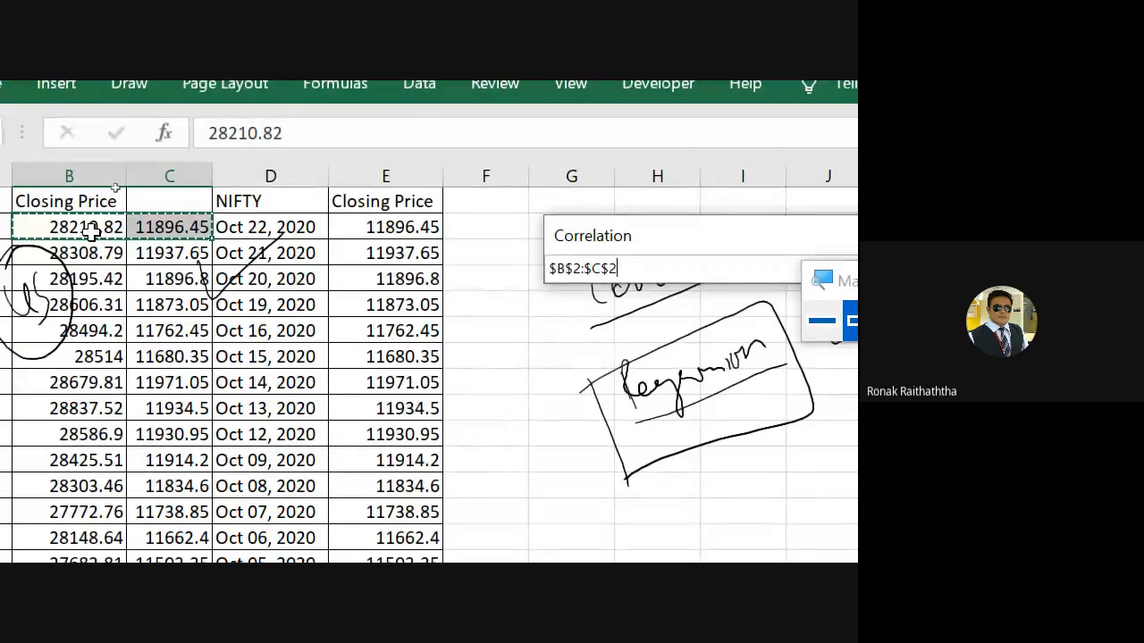
key("ctrl+shift+Down")
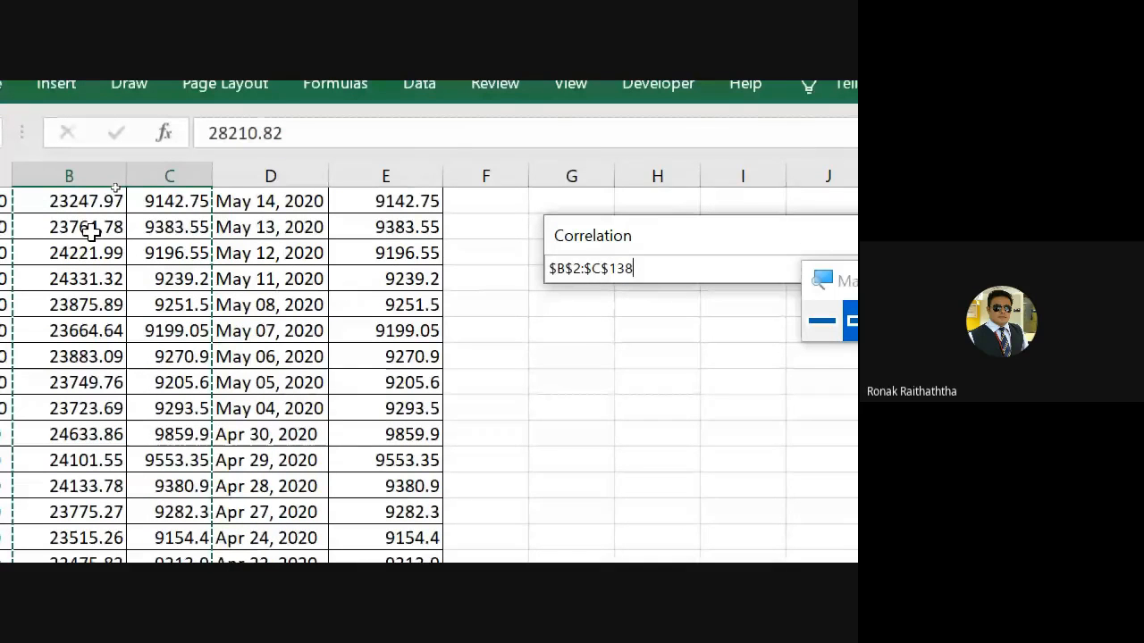
key("Return")
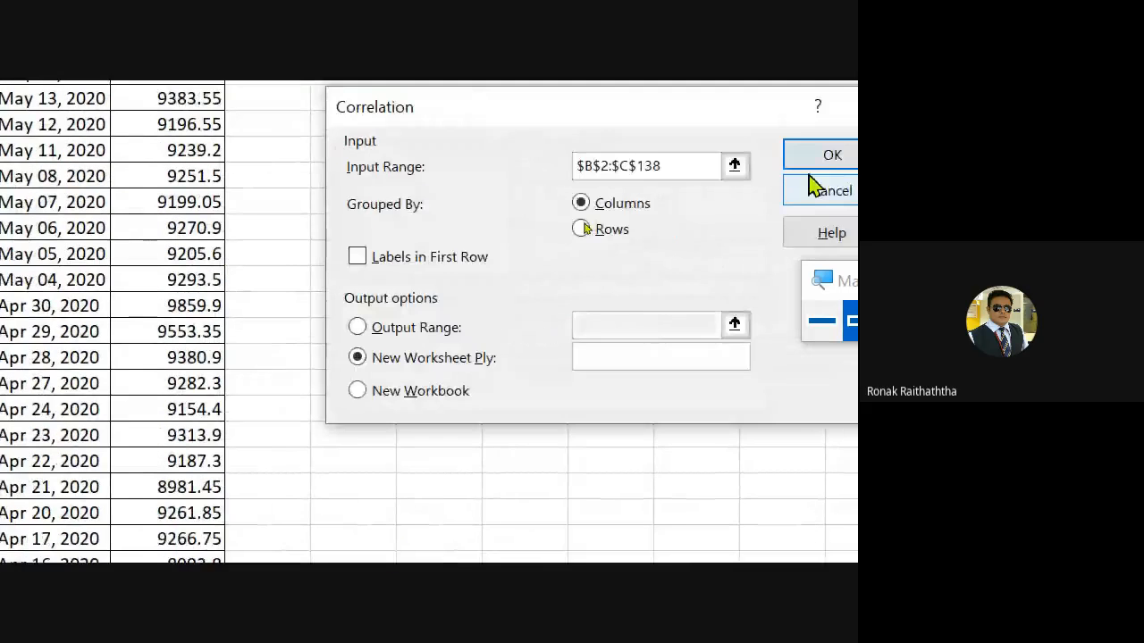
left_click(350, 125)
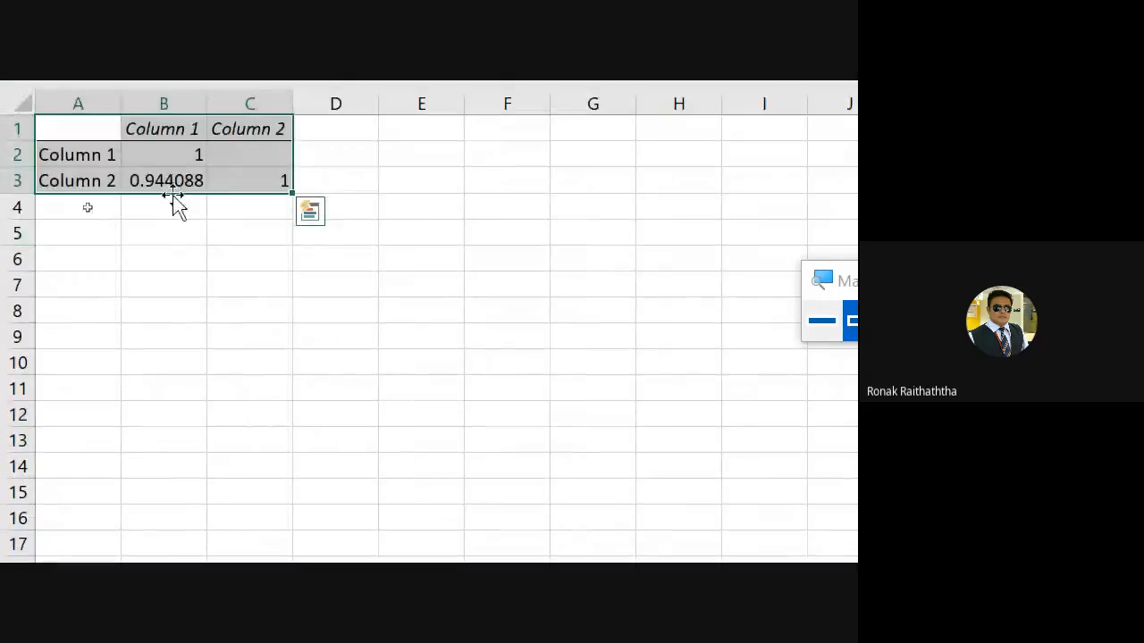
left_click(190, 230)
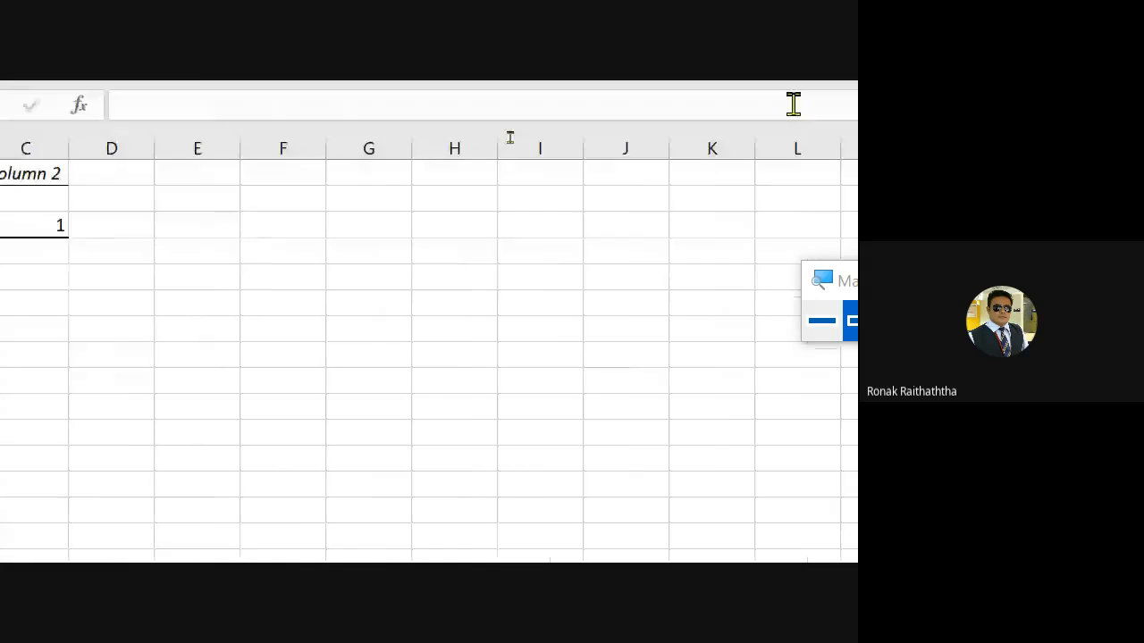
- Set the Magnifier back to normal view, check the Google Meet chat for students' replies, and return to the Excel workbook
left_click(822, 321)
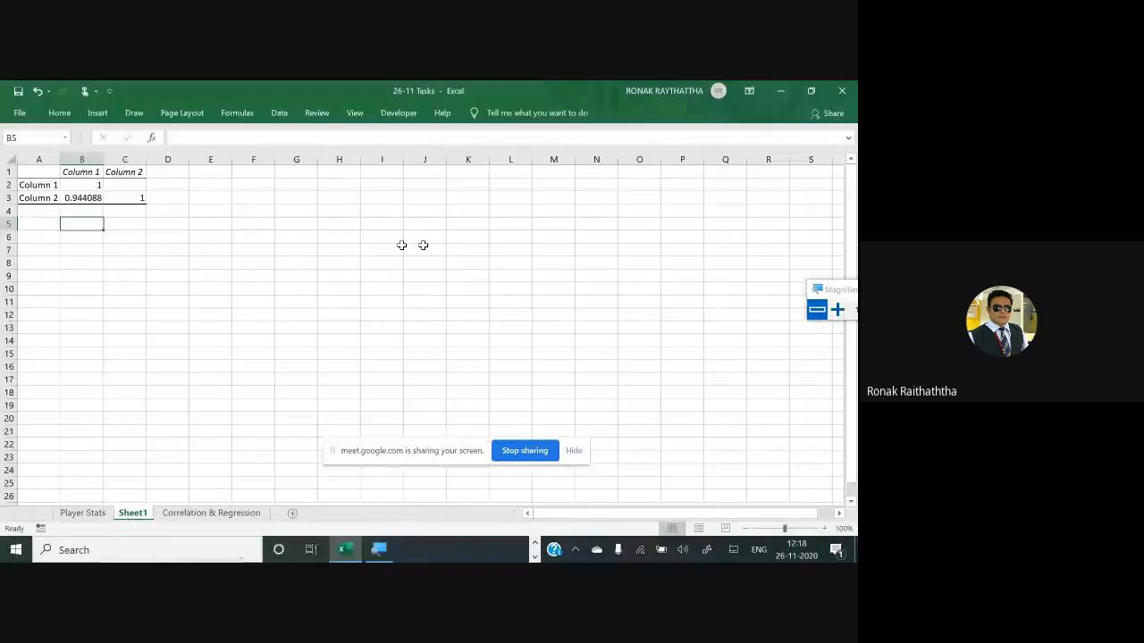
key("alt+Tab")
key("alt+Tab")
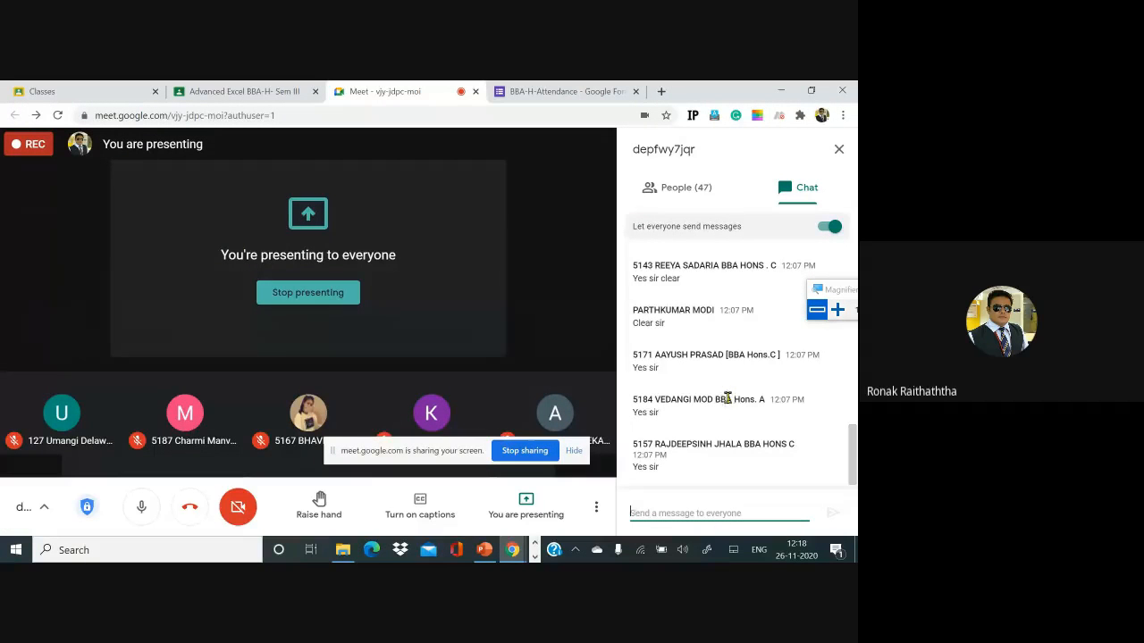
key("alt+Tab")
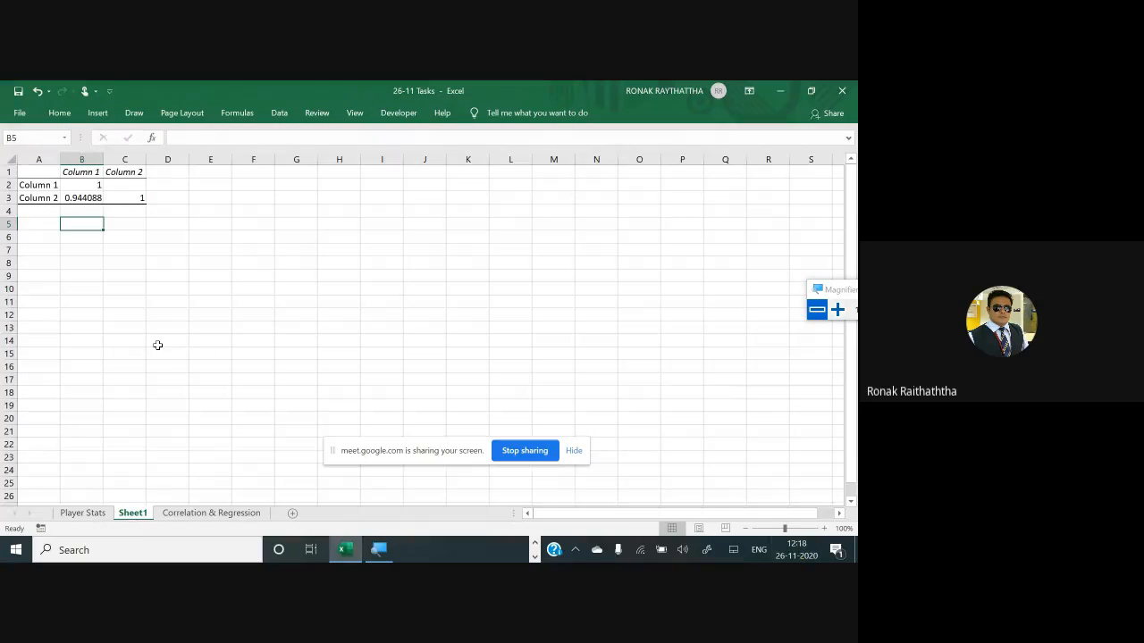
key("alt+Tab")
key("alt+Tab")
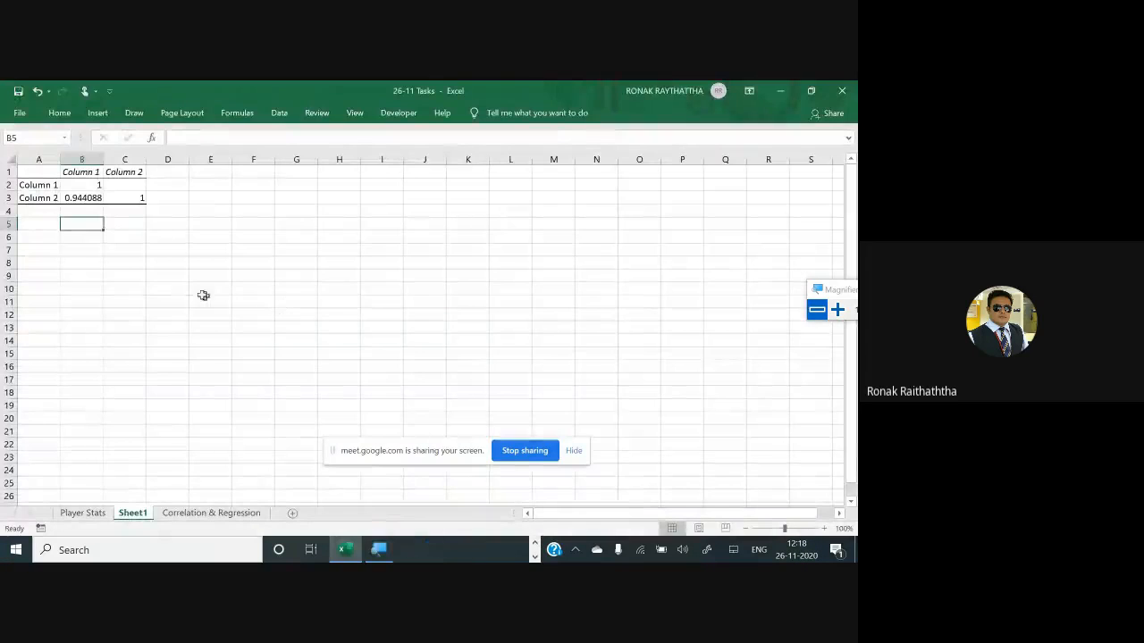
key("alt+Tab")
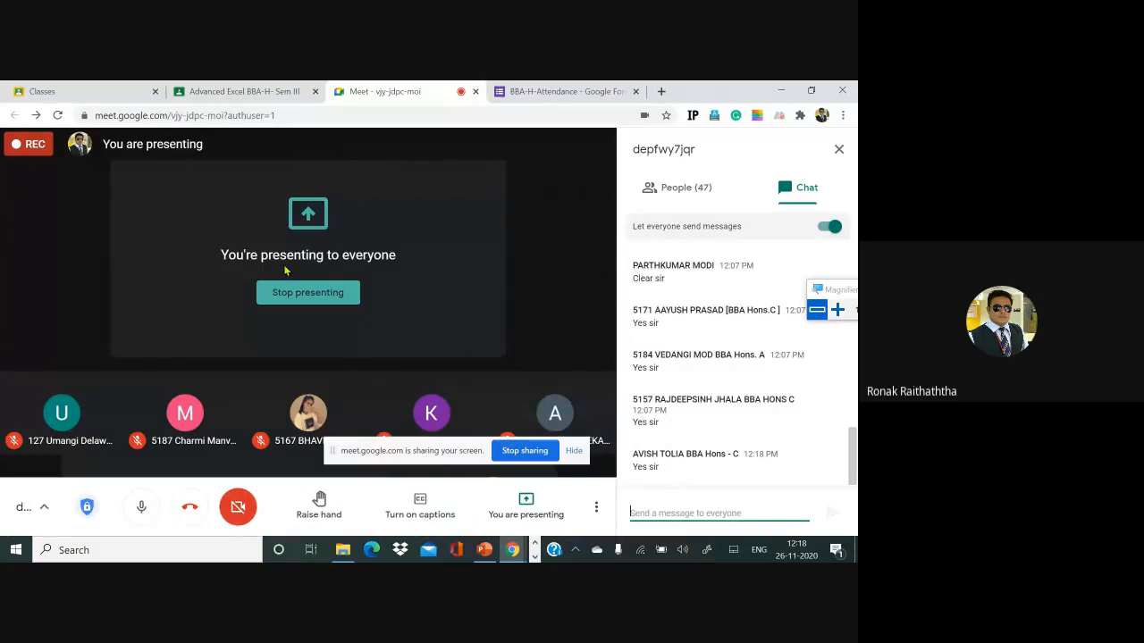
key("alt+Tab")
- Ink a circled Nifty on the blank area of Sheet1, add arrows above and below it, and write dependent underneath
left_click(109, 226)
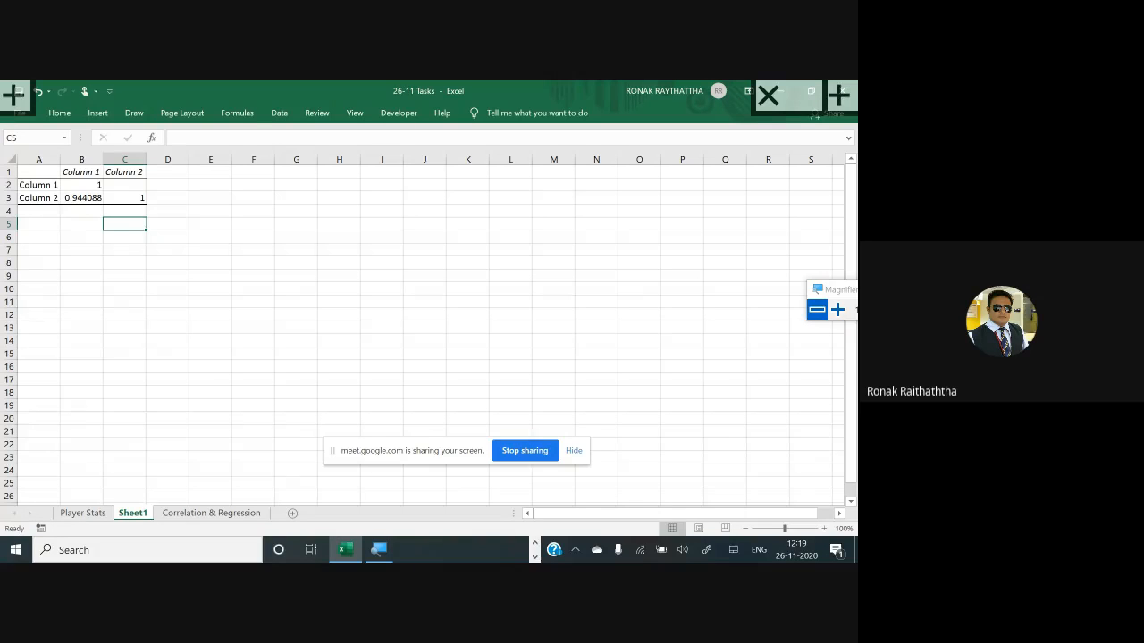
mouse_move(320, 293)
left_mouse_down()
mouse_move(324, 272)
mouse_move(333, 284)
mouse_move(367, 268)
mouse_move(370, 301)
left_mouse_up()
mouse_move(389, 235)
left_mouse_down()
mouse_move(406, 272)
mouse_move(361, 238)
left_mouse_up()
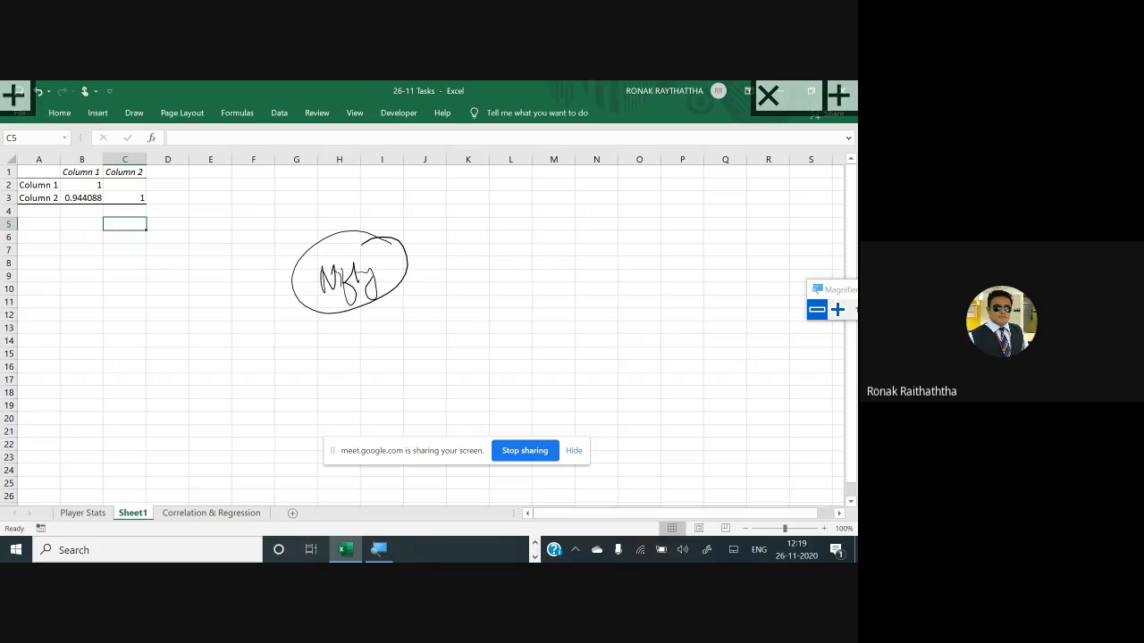
mouse_move(342, 212)
left_mouse_down()
mouse_move(342, 246)
mouse_move(360, 223)
mouse_move(344, 246)
left_mouse_up()
left_click_drag(360, 315, 373, 336)
mouse_move(338, 380)
left_mouse_down()
mouse_move(334, 398)
mouse_move(374, 402)
mouse_move(382, 372)
mouse_move(439, 343)
mouse_move(418, 358)
left_mouse_up()
- Ink a curved arrow from Nifty to a circled Dow Jones, with a downward arrow and Independent value written below it
mouse_move(405, 253)
left_mouse_down()
mouse_move(454, 223)
mouse_move(605, 227)
mouse_move(625, 268)
mouse_move(707, 249)
mouse_move(715, 236)
mouse_move(661, 288)
mouse_move(738, 234)
left_mouse_up()
mouse_move(656, 293)
left_mouse_down()
mouse_move(663, 329)
mouse_move(697, 308)
left_mouse_up()
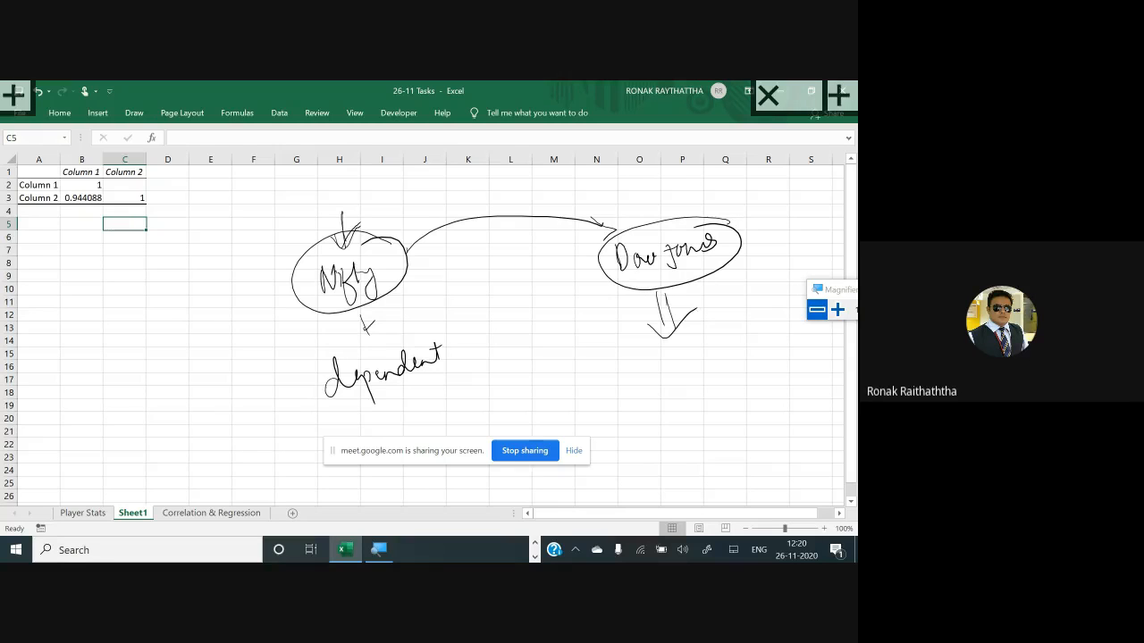
mouse_move(623, 368)
left_mouse_down()
mouse_move(623, 387)
mouse_move(674, 368)
mouse_move(677, 391)
mouse_move(680, 379)
left_mouse_up()
mouse_move(679, 361)
left_mouse_down()
mouse_move(688, 374)
mouse_move(722, 336)
left_mouse_up()
mouse_move(686, 386)
left_mouse_down()
mouse_move(701, 397)
mouse_move(756, 369)
left_mouse_up()
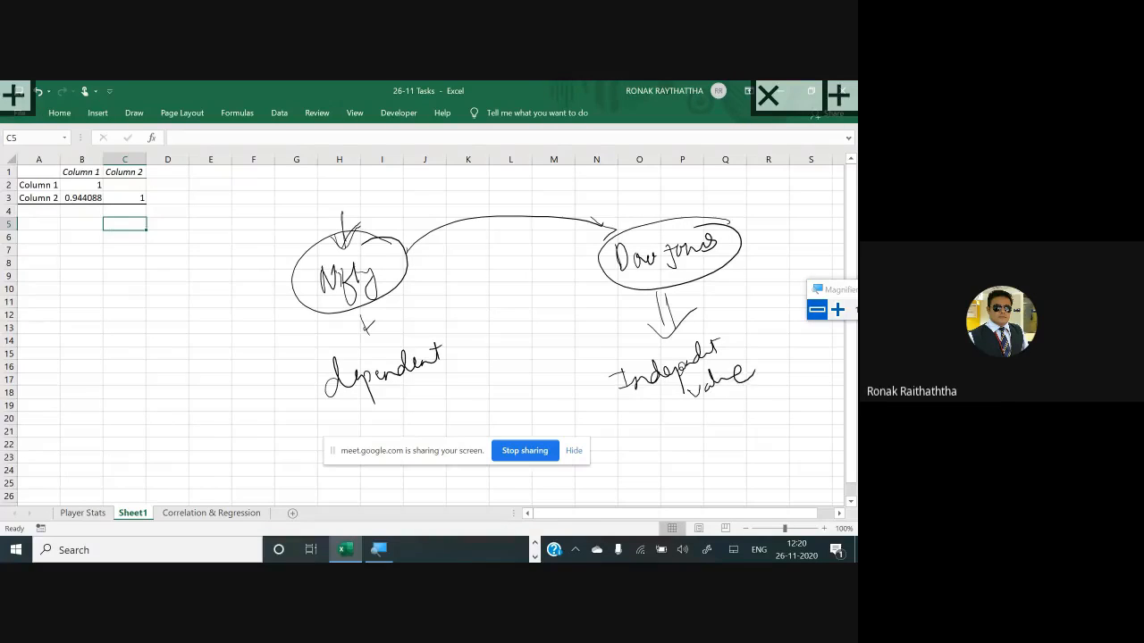
- Ink an arrow down and left from the circled Nifty, and write Nifty = Intercept below the dependent label on Sheet1
mouse_move(244, 327)
left_mouse_down()
mouse_move(268, 344)
mouse_move(333, 266)
left_mouse_up()
scroll(421, 331, "down", 2)
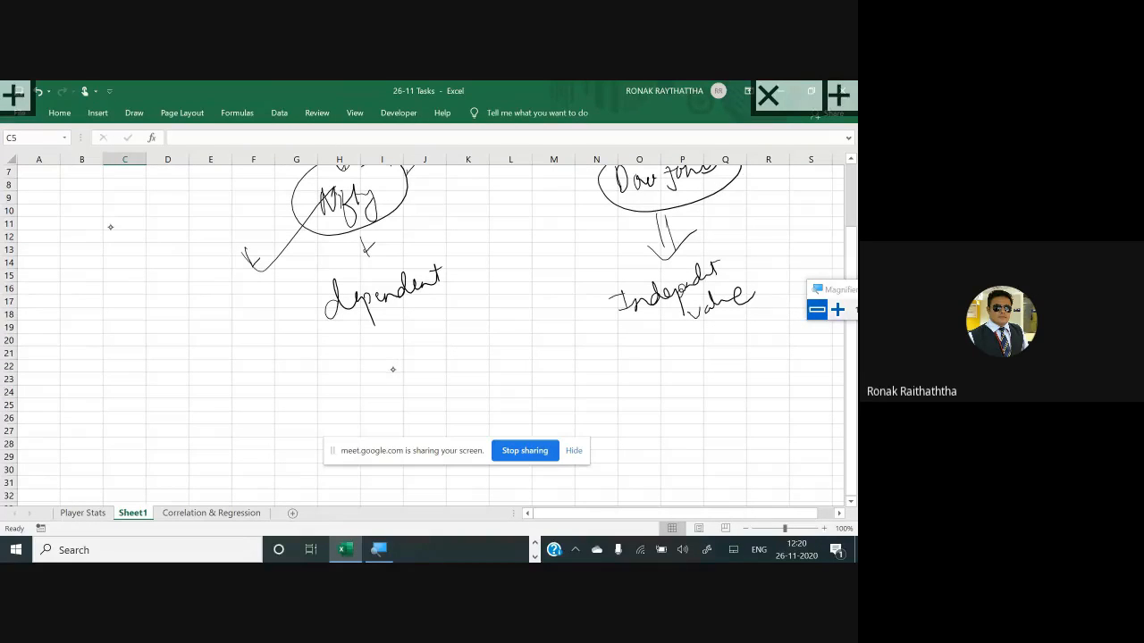
mouse_move(383, 376)
left_mouse_down()
mouse_move(384, 404)
mouse_move(400, 386)
mouse_move(416, 423)
mouse_move(426, 409)
mouse_move(436, 433)
left_mouse_up()
mouse_move(459, 387)
left_mouse_down()
mouse_move(511, 404)
mouse_move(586, 393)
mouse_move(593, 411)
mouse_move(611, 382)
left_mouse_up()
scroll(428, 331, "right", 5)
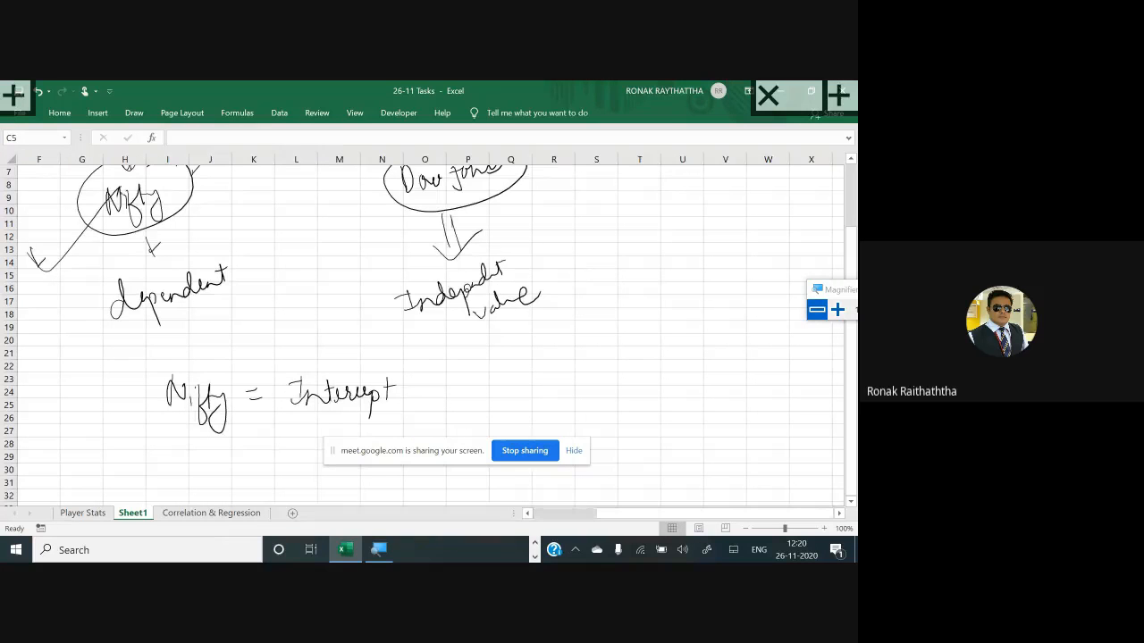
- Continue the handwritten equation with + Beta (Dow Jones), and write Slope underneath Beta
left_click_drag(426, 394, 444, 393)
left_click_drag(436, 381, 436, 407)
mouse_move(489, 375)
left_mouse_down()
mouse_move(488, 403)
mouse_move(515, 393)
left_mouse_up()
mouse_move(511, 374)
left_mouse_down()
mouse_move(514, 397)
mouse_move(527, 383)
left_mouse_up()
left_click_drag(535, 386, 543, 395)
left_click_drag(490, 411, 481, 430)
mouse_move(496, 408)
left_mouse_down()
mouse_move(496, 433)
mouse_move(504, 422)
left_mouse_up()
mouse_move(512, 418)
left_mouse_down()
mouse_move(512, 438)
mouse_move(533, 427)
left_mouse_up()
mouse_move(577, 364)
left_mouse_down()
mouse_move(573, 399)
mouse_move(641, 383)
left_mouse_up()
mouse_move(656, 386)
left_mouse_down()
mouse_move(645, 408)
mouse_move(667, 382)
left_mouse_up()
left_click_drag(665, 389, 693, 397)
left_click_drag(704, 383, 695, 398)
left_click_drag(708, 350, 709, 417)
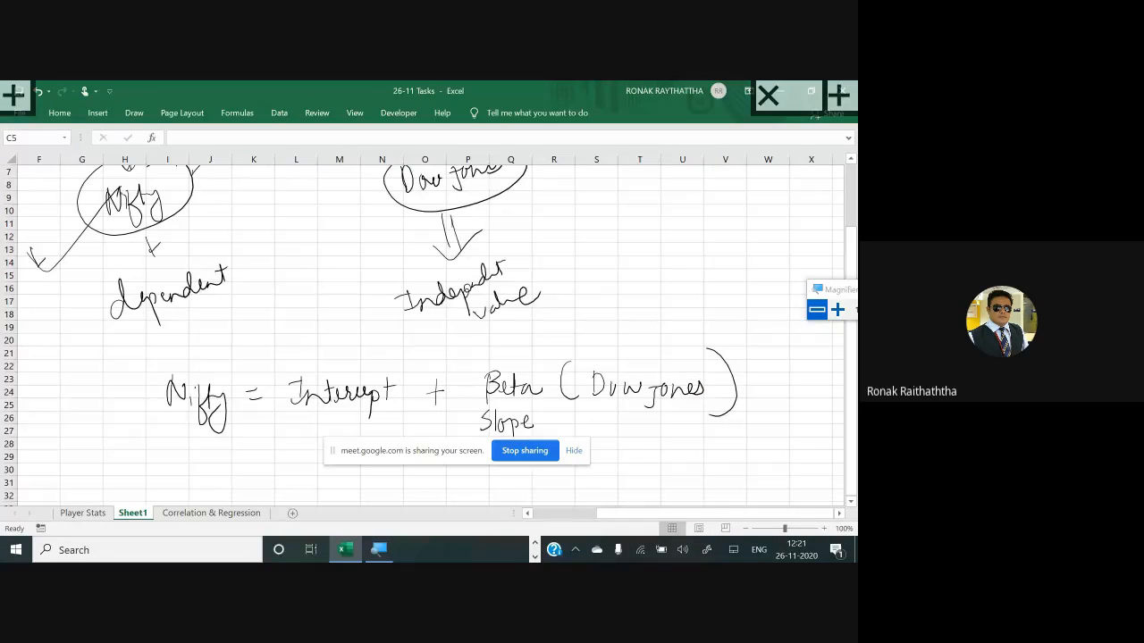
- Circle Intercept in the handwritten equation and ink a 0 above both Dow Jones and Beta
scroll(423, 335, "down", 2)
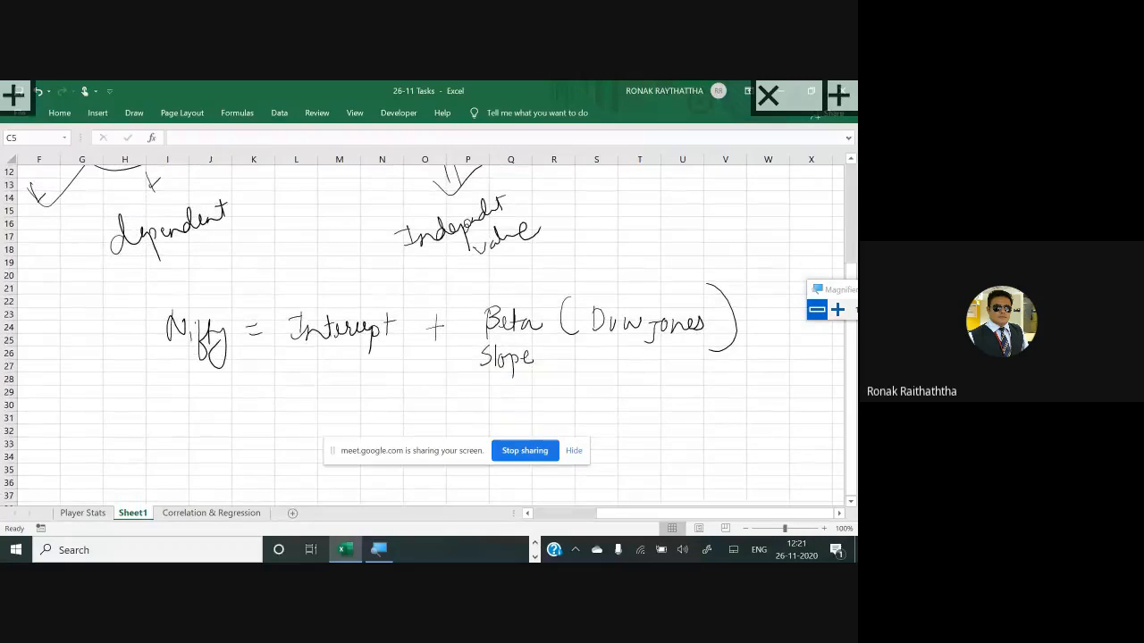
mouse_move(370, 287)
left_mouse_down()
mouse_move(290, 295)
mouse_move(408, 332)
mouse_move(338, 291)
left_mouse_up()
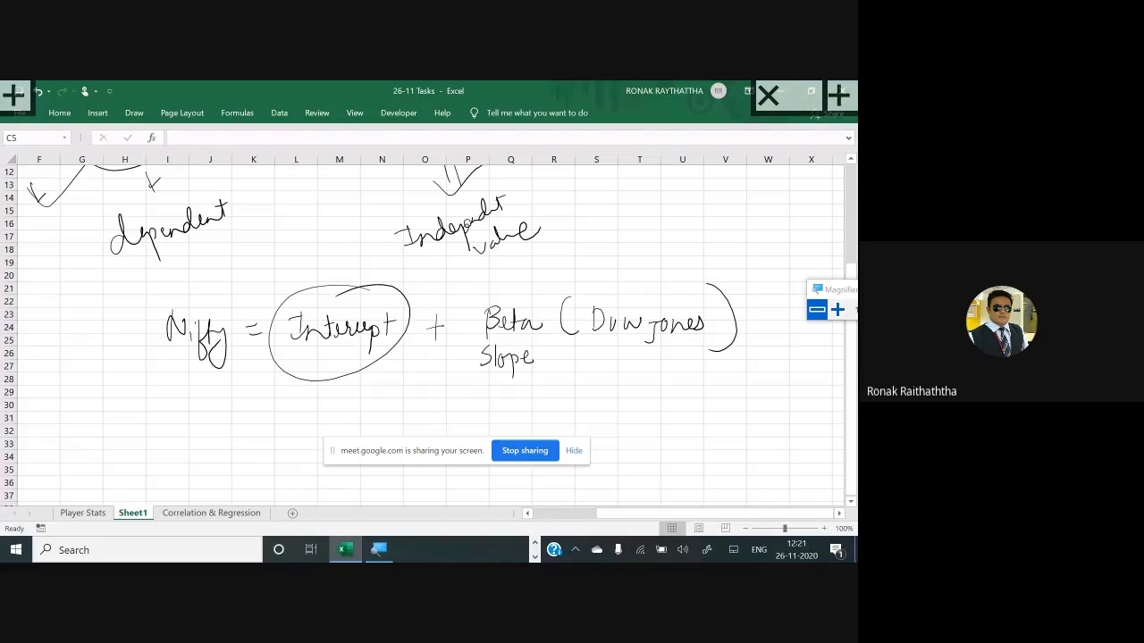
left_click_drag(651, 276, 653, 294)
mouse_move(509, 280)
left_mouse_down()
mouse_move(509, 297)
mouse_move(511, 281)
left_mouse_up()
- Sketch a graph above the equation with two axes, a rising line, a dot near the origin, and a circled P at the line's start
scroll(420, 331, "right", 3)
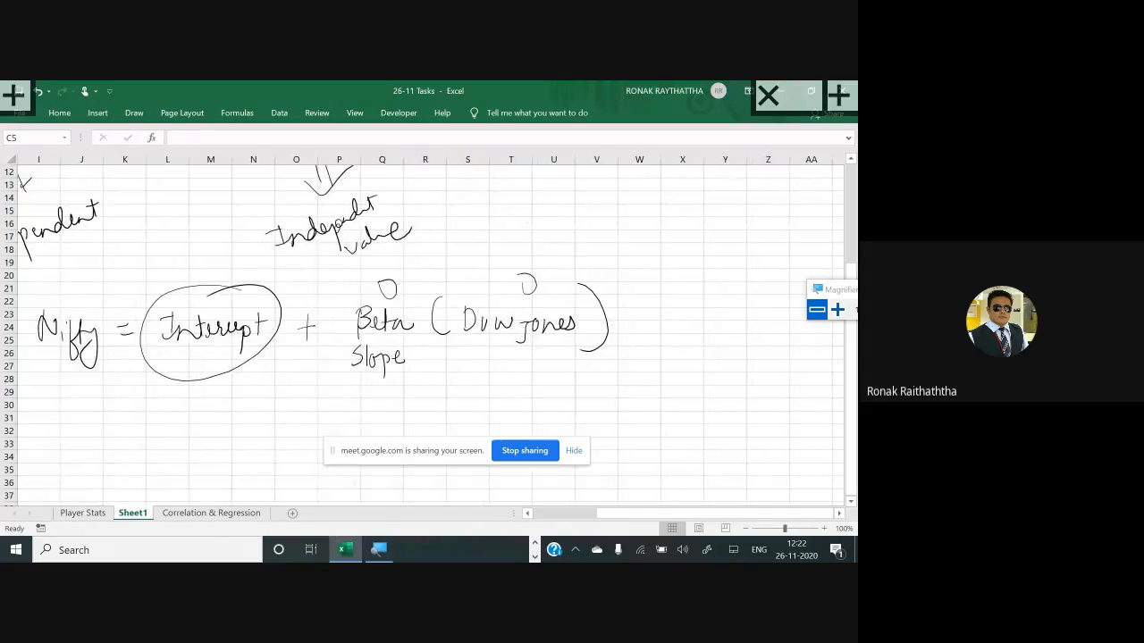
mouse_move(613, 172)
left_mouse_down()
mouse_move(612, 257)
mouse_move(642, 270)
mouse_move(741, 269)
left_mouse_up()
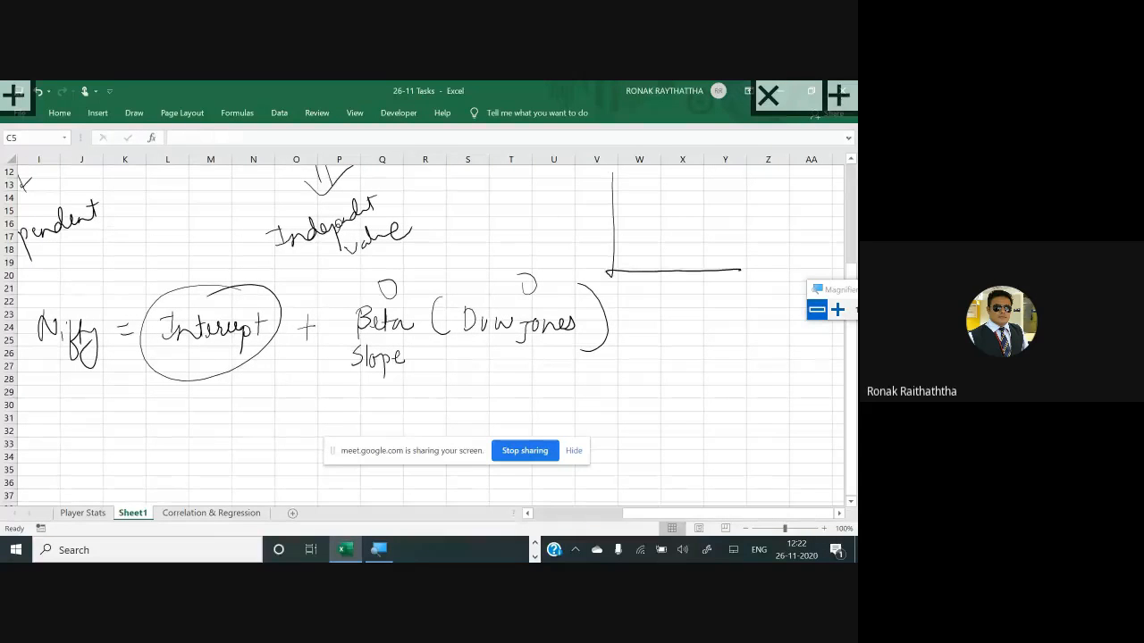
left_click_drag(616, 238, 720, 185)
left_click_drag(619, 238, 642, 226)
left_click_drag(615, 278, 618, 281)
mouse_move(597, 239)
left_mouse_down()
mouse_move(596, 256)
mouse_move(602, 236)
left_mouse_up()
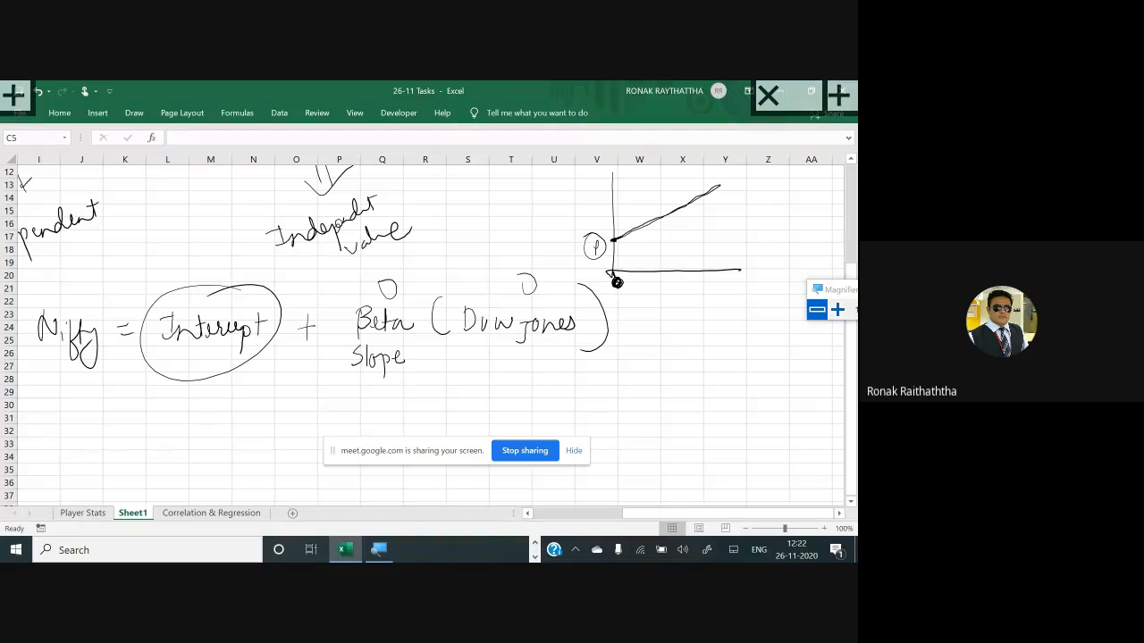
- Ink a filled 0 below the graph's origin, thicken the rising line, circle its starting point, and add a lower parallel line
mouse_move(621, 295)
left_mouse_down()
mouse_move(617, 304)
mouse_move(626, 296)
left_mouse_up()
left_click_drag(614, 240, 755, 172)
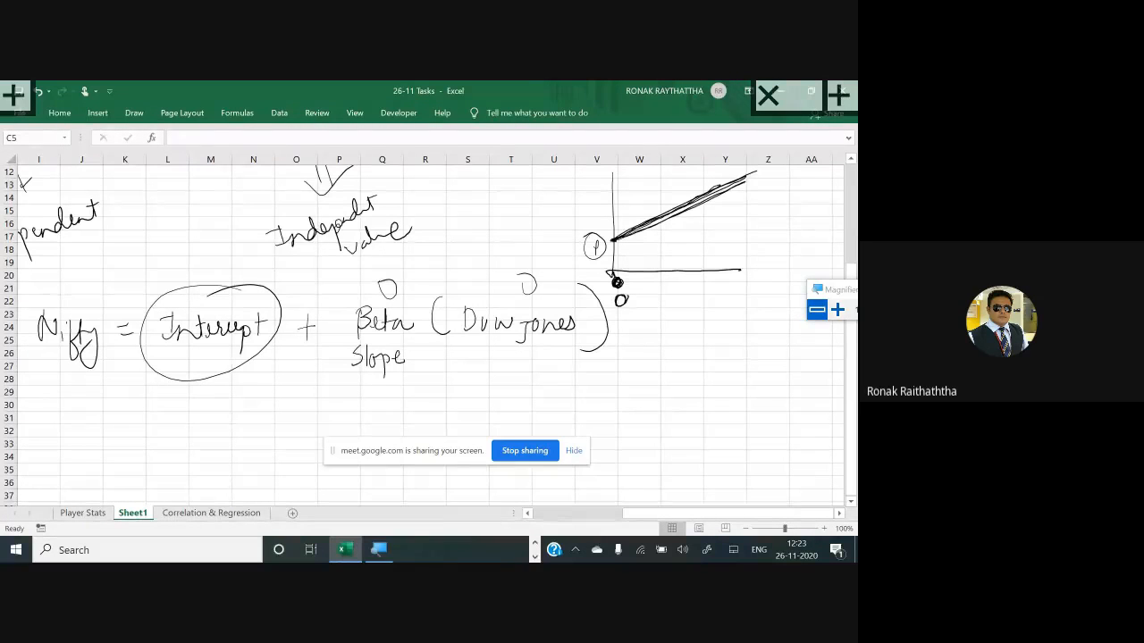
left_click_drag(620, 298, 626, 305)
left_click_drag(615, 238, 567, 245)
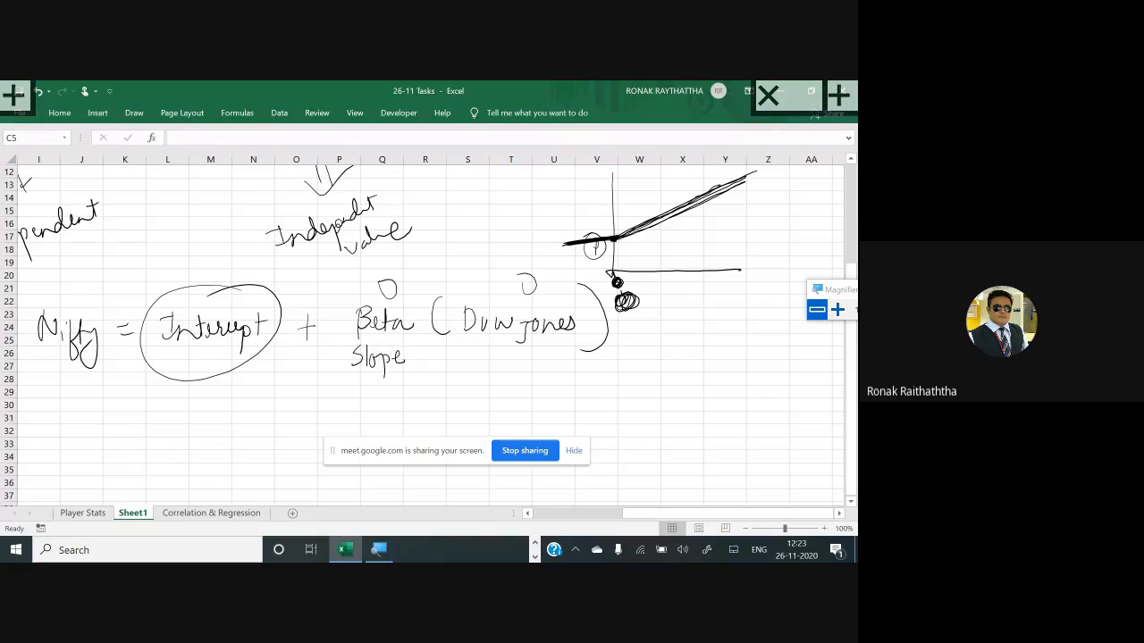
mouse_move(603, 255)
left_mouse_down()
mouse_move(627, 228)
mouse_move(597, 245)
mouse_move(617, 223)
left_mouse_up()
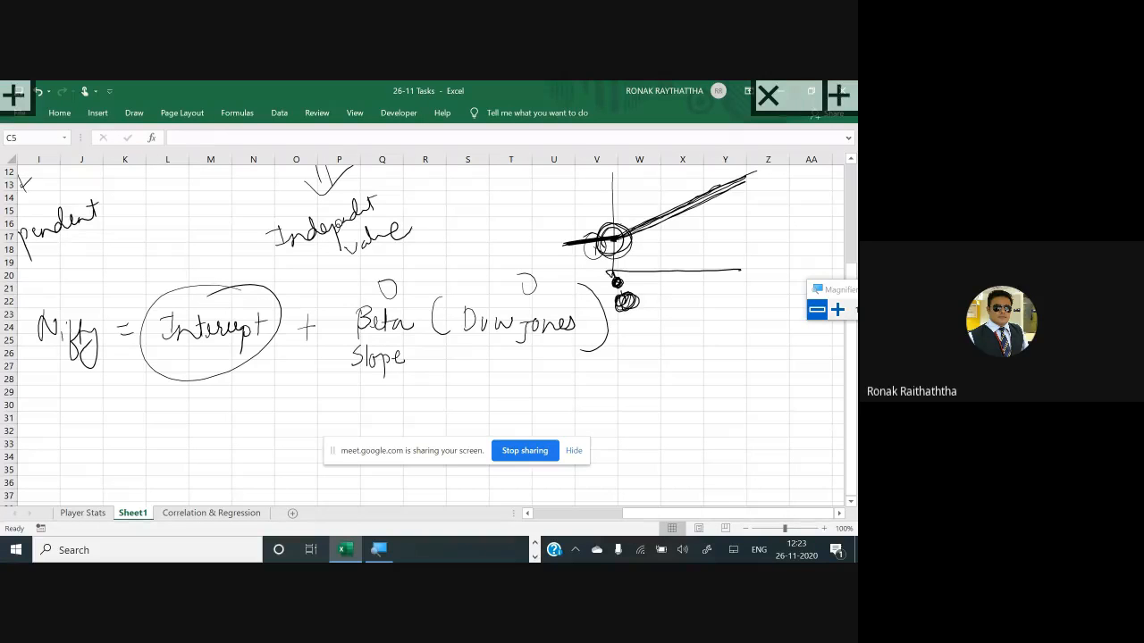
left_click_drag(761, 184, 609, 267)
- Ink a check mark below Slope and write 30,000 = with a circled question mark beside the equation
left_click_drag(334, 392, 398, 368)
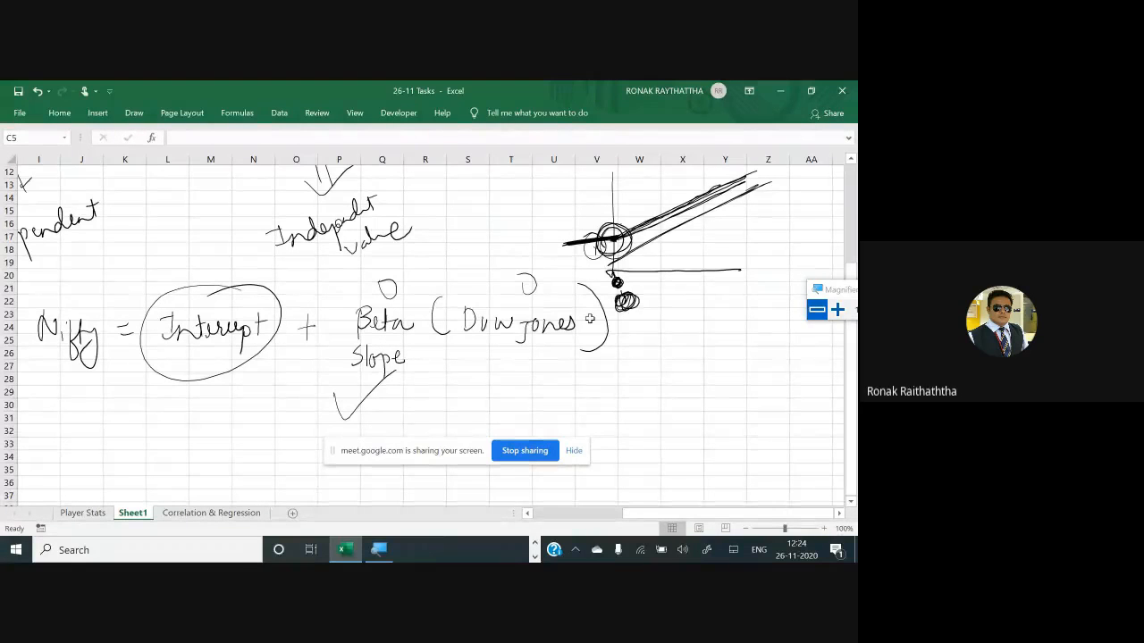
mouse_move(613, 401)
left_mouse_down()
mouse_move(615, 429)
mouse_move(635, 409)
mouse_move(656, 425)
mouse_move(657, 405)
left_mouse_up()
left_click_drag(671, 403, 725, 402)
left_click_drag(713, 409, 725, 408)
left_click_drag(764, 381, 772, 404)
left_click(774, 411)
mouse_move(780, 357)
left_mouse_down()
mouse_move(809, 393)
mouse_move(782, 356)
left_mouse_up()
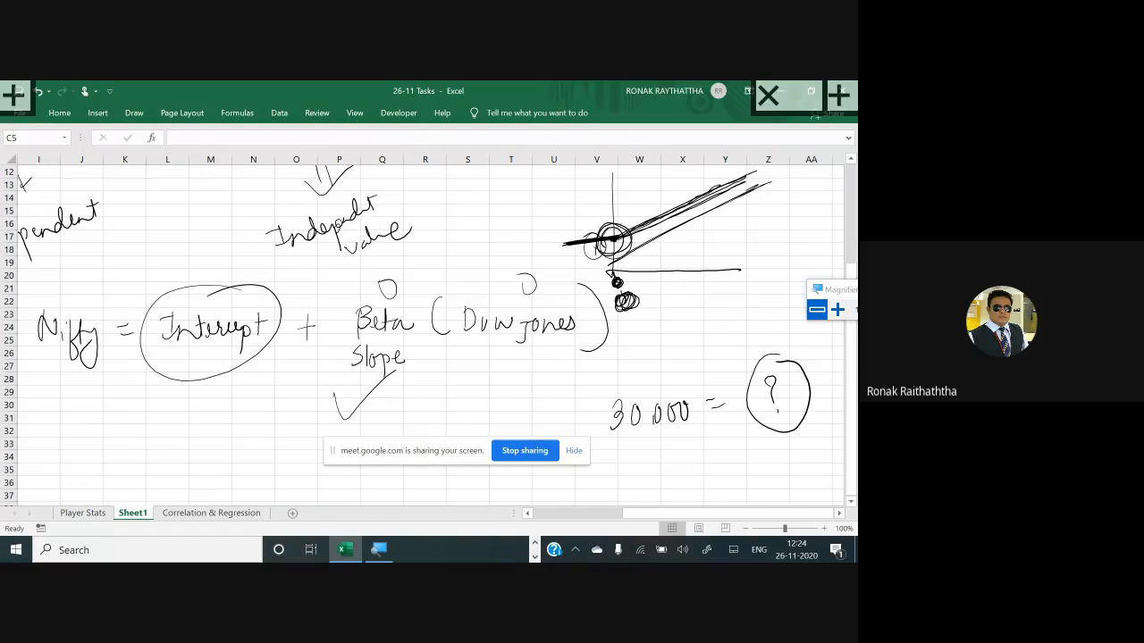
- Write 30,000 below Dow Jones in the equation and circle Nifty
mouse_move(479, 378)
left_mouse_down()
mouse_move(486, 403)
mouse_move(507, 388)
left_mouse_up()
mouse_move(521, 382)
left_mouse_down()
mouse_move(522, 404)
mouse_move(533, 384)
mouse_move(550, 386)
left_mouse_up()
left_click_drag(565, 382, 577, 397)
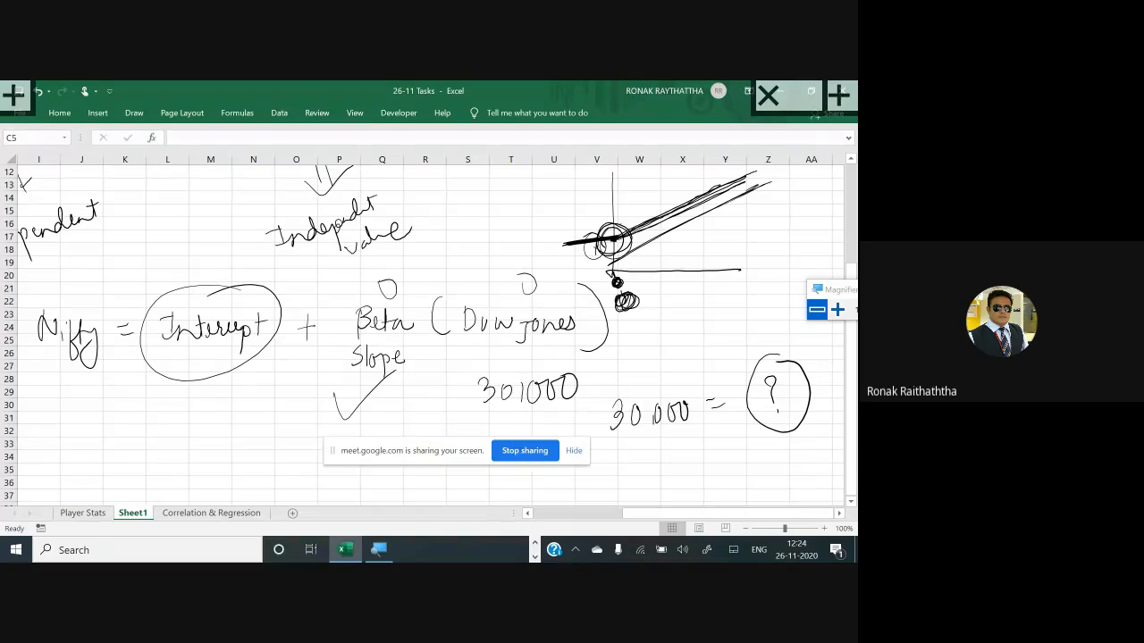
mouse_move(77, 277)
left_mouse_down()
mouse_move(25, 324)
mouse_move(138, 304)
mouse_move(65, 277)
left_mouse_up()
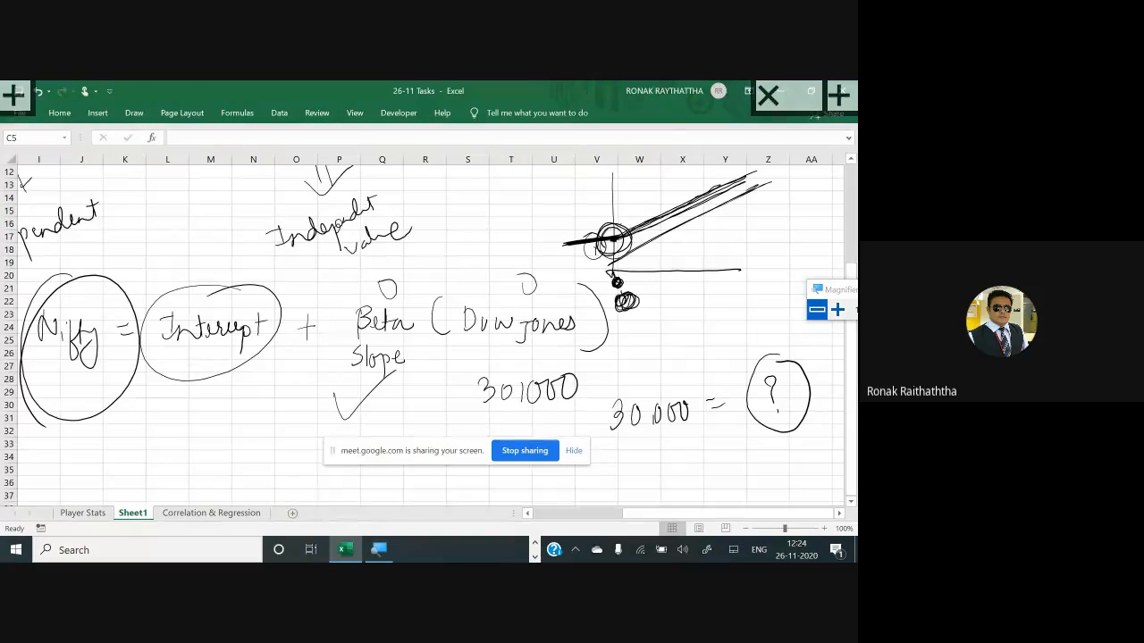
- Return to the Correlation & Regression sheet, magnify the screen, and open the Regression data analysis tool
left_click(196, 514)
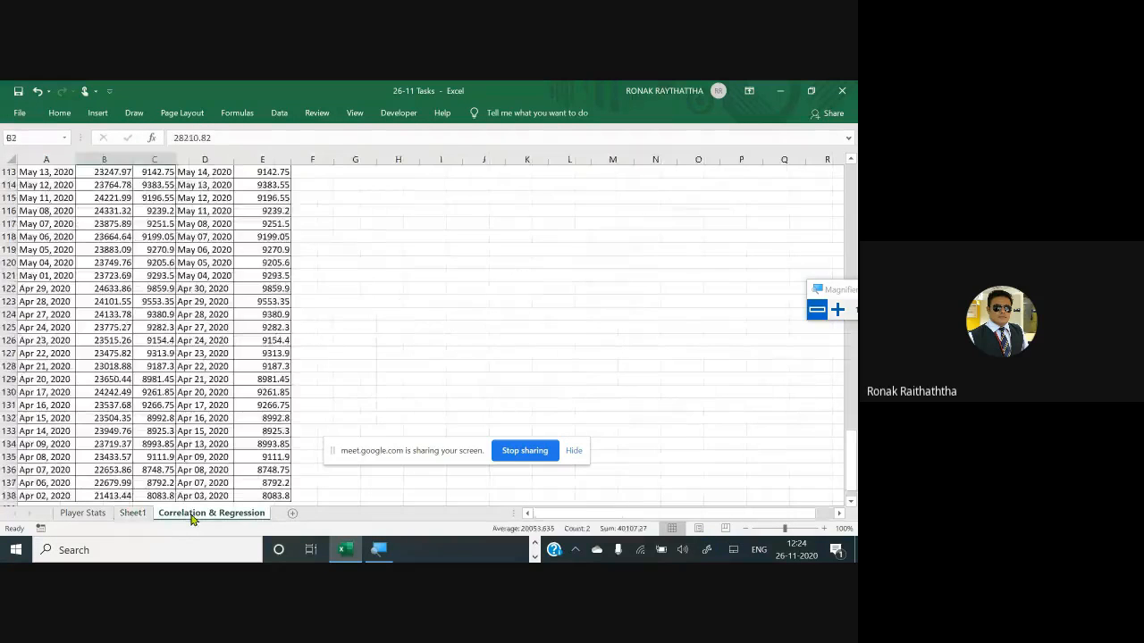
scroll(206, 431, "up", 20)
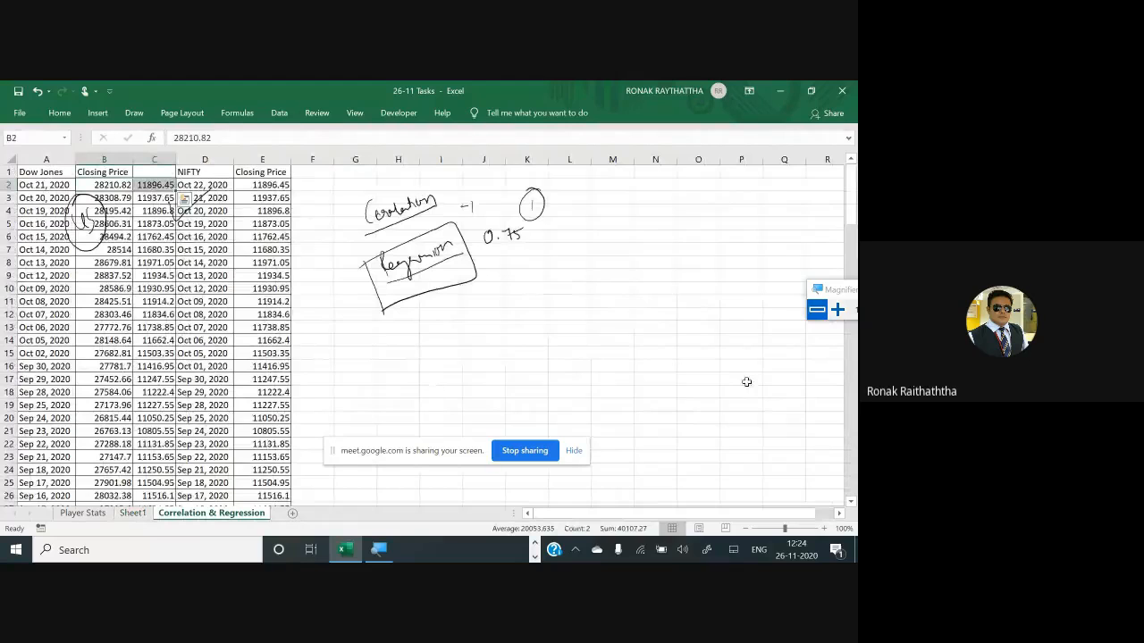
left_click(838, 311)
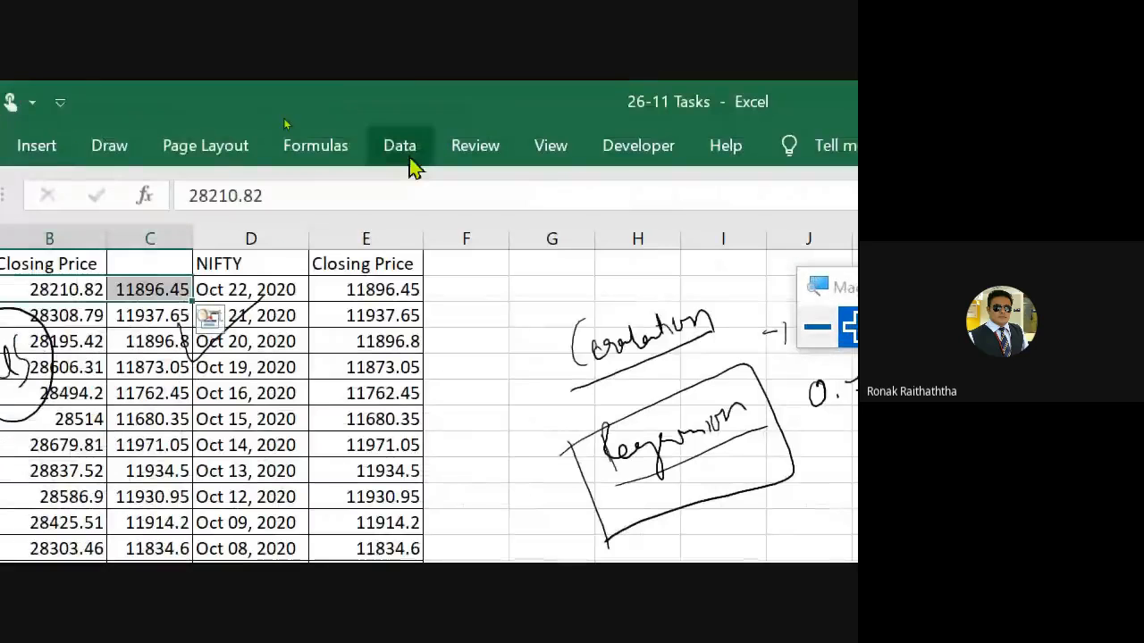
left_click(399, 147)
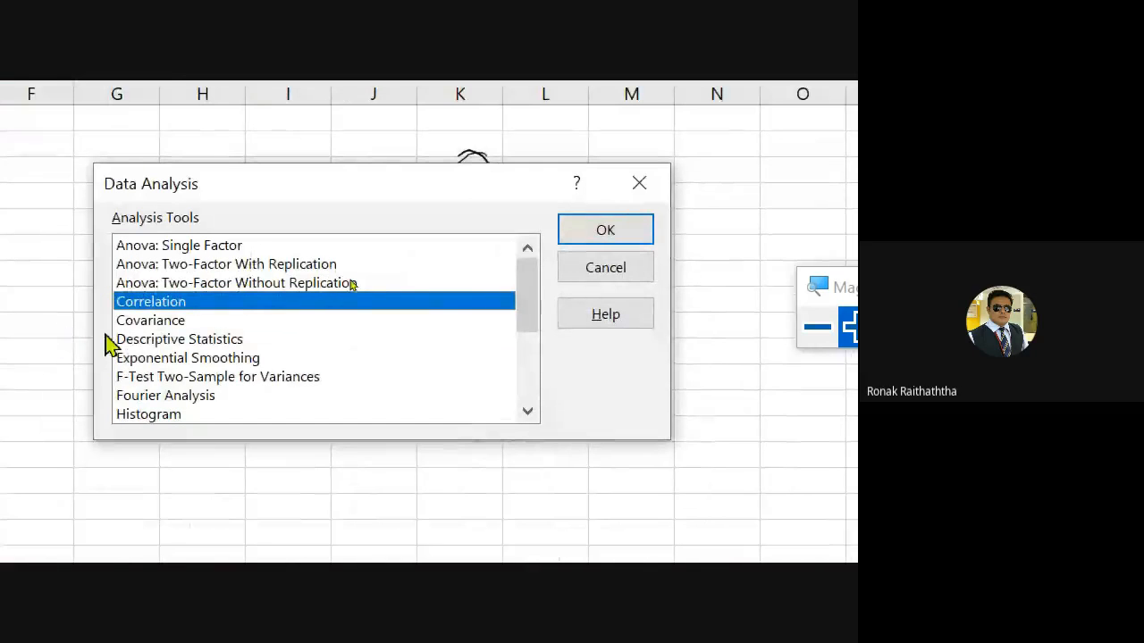
scroll(151, 324, "down", 1)
scroll(152, 324, "down", 1)
left_click(159, 322)
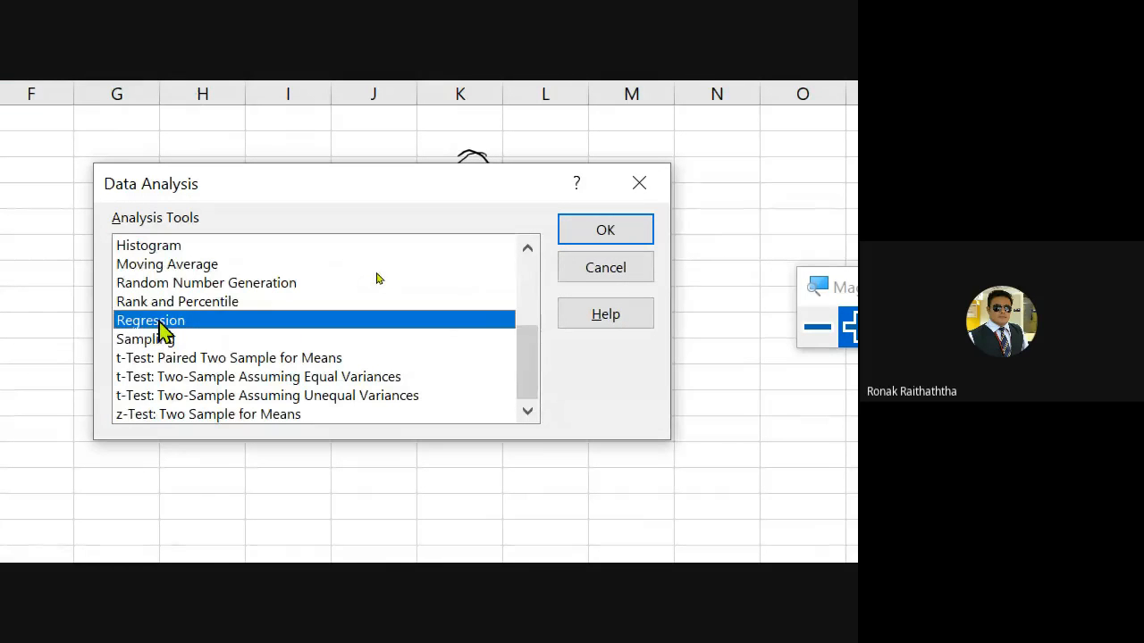
left_click(574, 234)
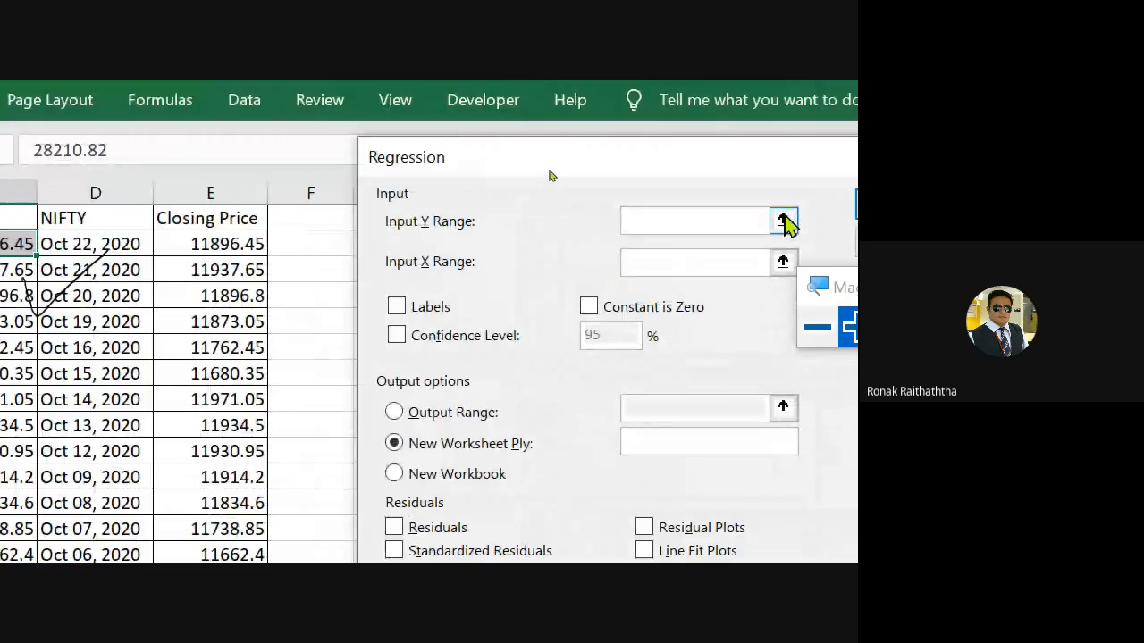
- Set the regression's Input Y Range to the NIFTY closing prices in E2:E138
left_click(784, 222)
left_click(222, 241)
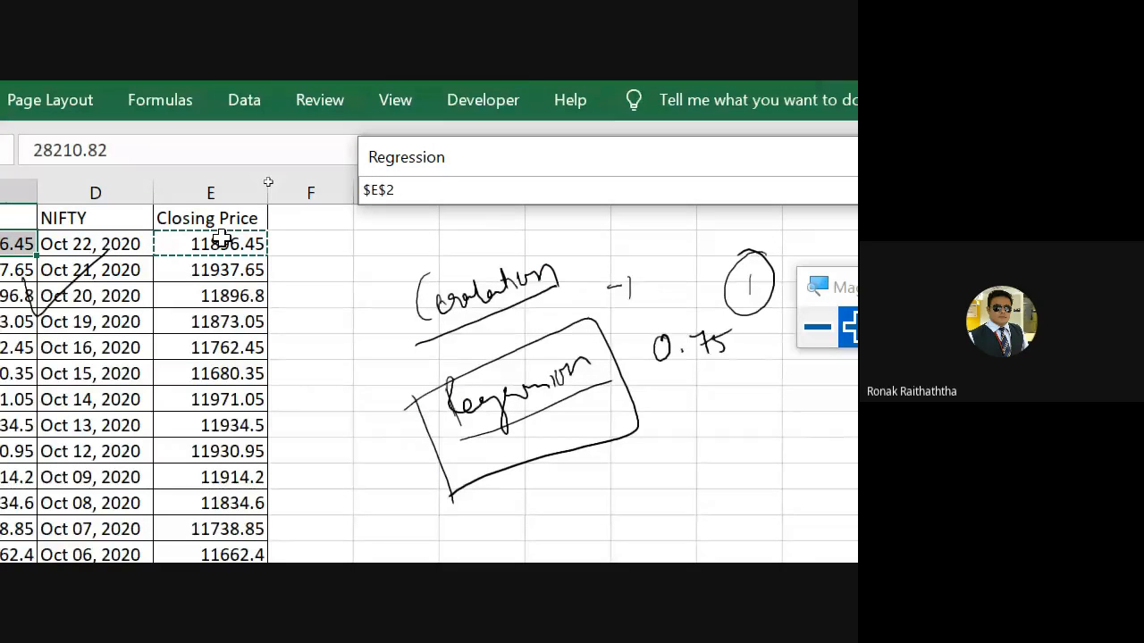
key("ctrl+shift+Down")
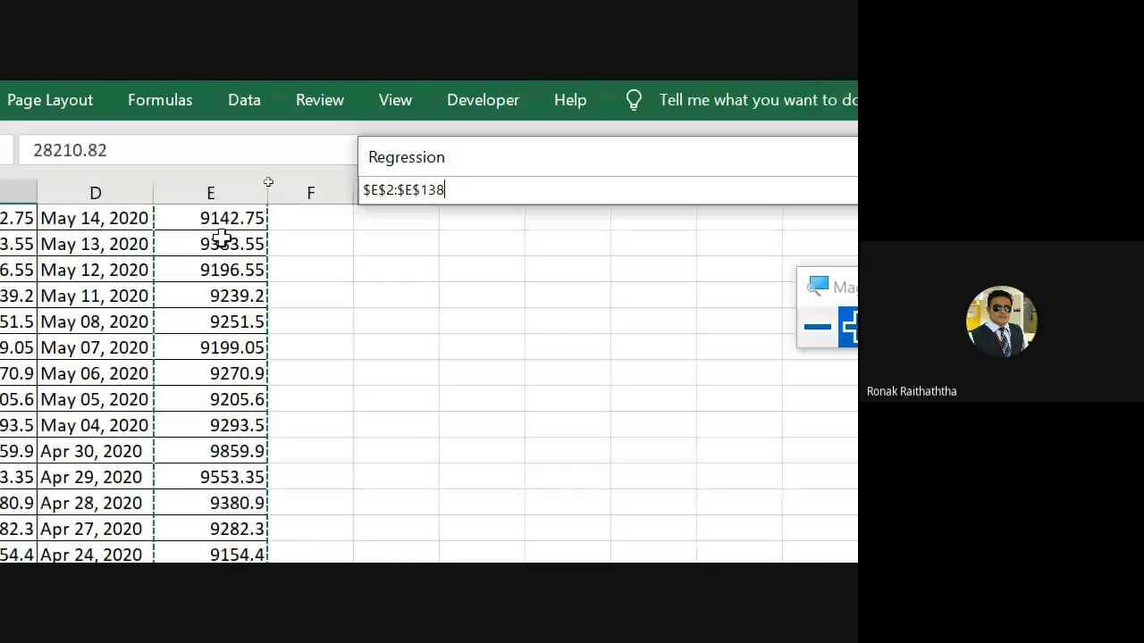
key("Return")
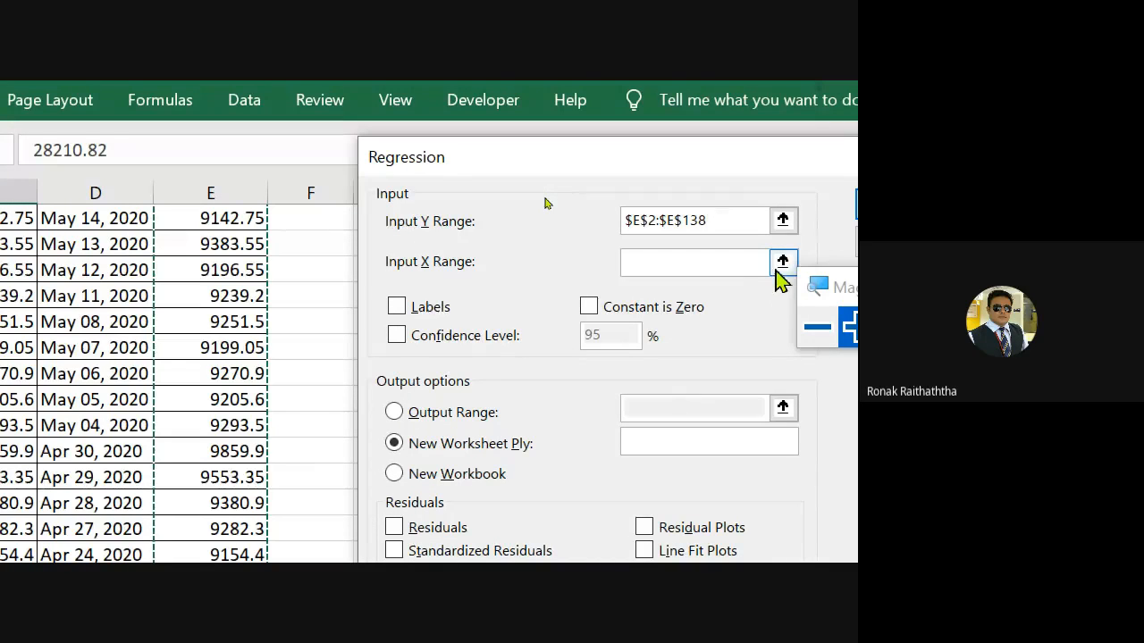
- Set the regression's Input X Range to the Dow Jones closing prices in B2:B138
left_click(787, 265)
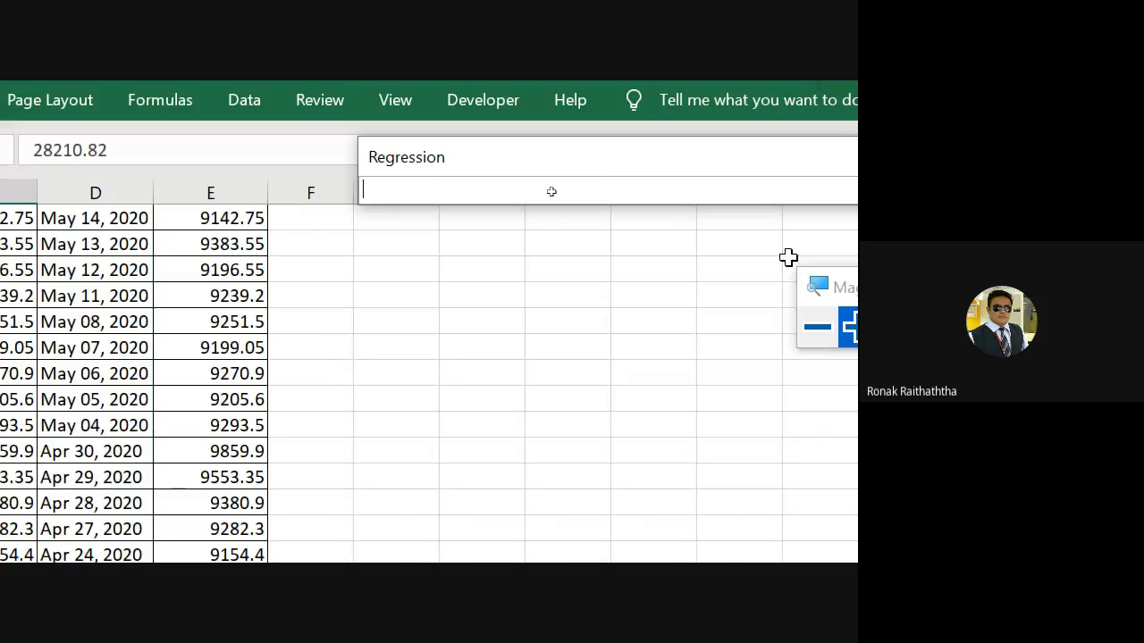
scroll(125, 190, "up", 20)
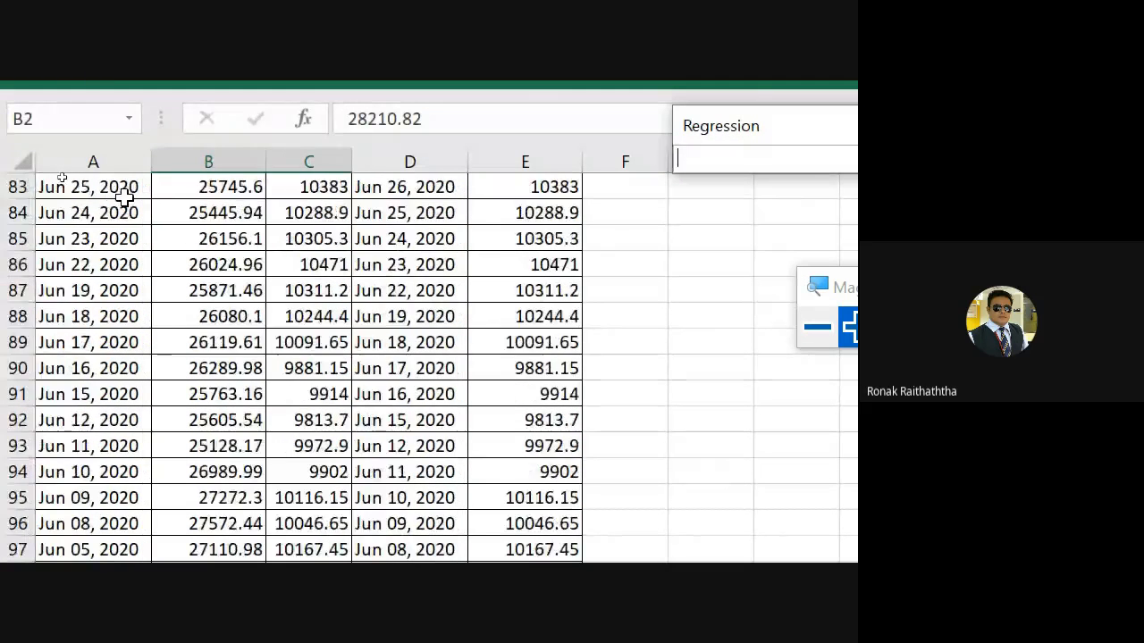
scroll(130, 186, "up", 4)
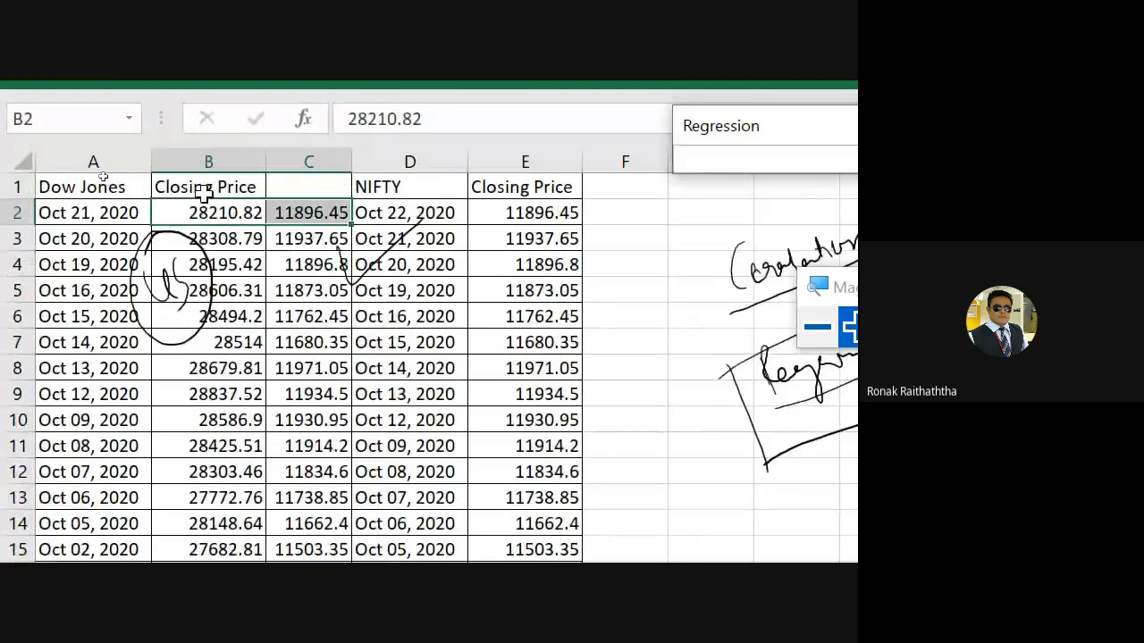
left_click(227, 212)
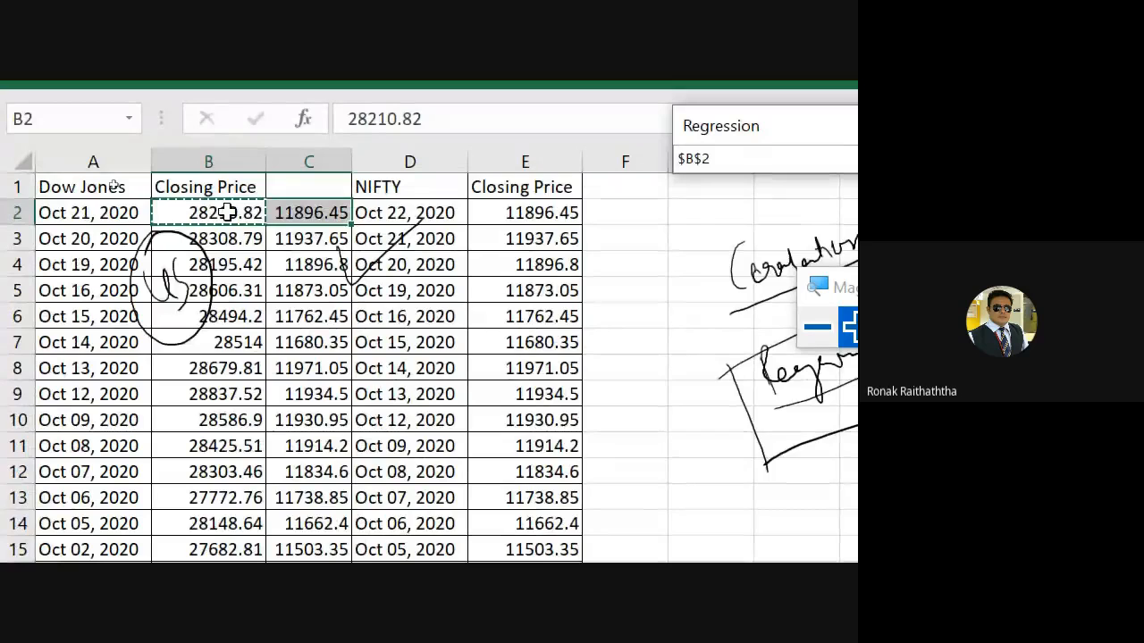
key("ctrl+shift+Down")
key("Return")
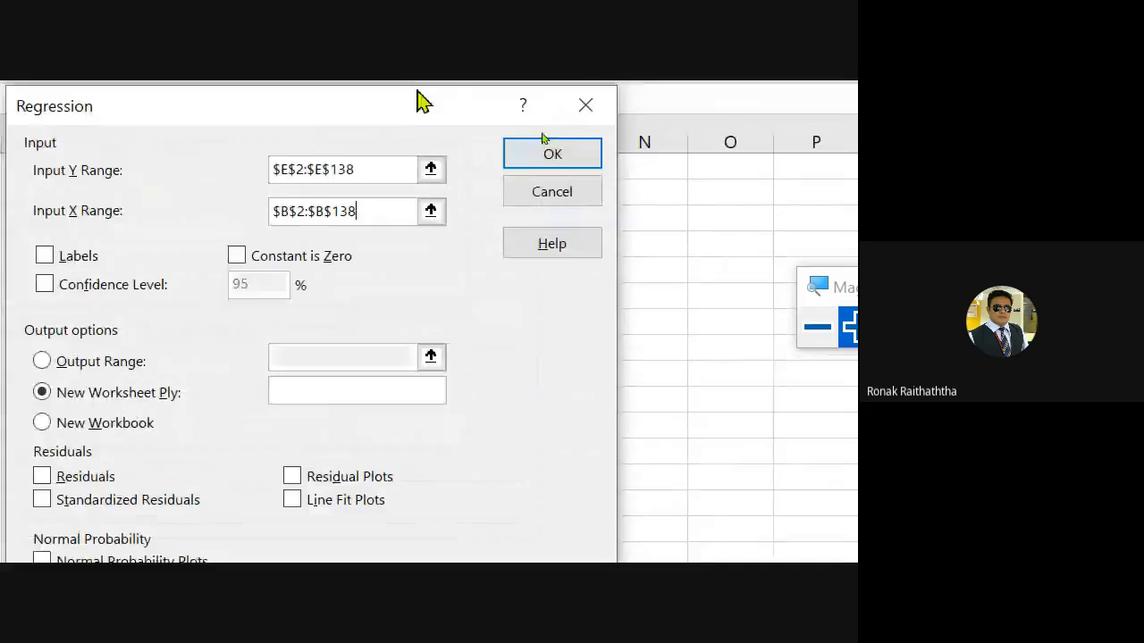
- Run the regression with output to a new worksheet and autofit column A of the summary output
left_click(547, 165)
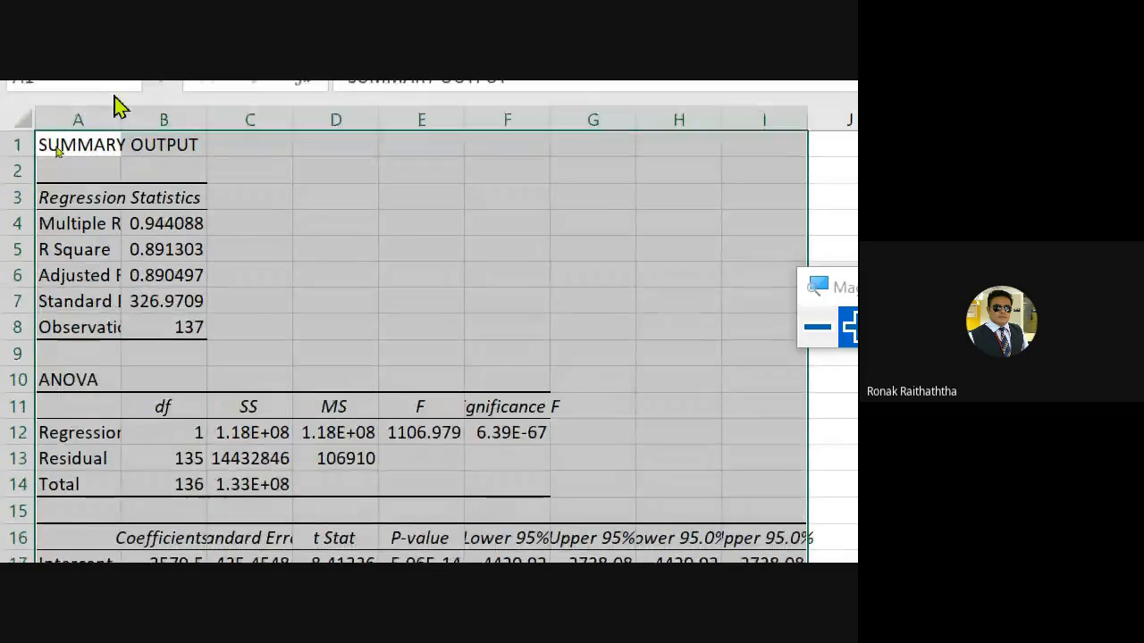
double_click(120, 120)
left_click(352, 258)
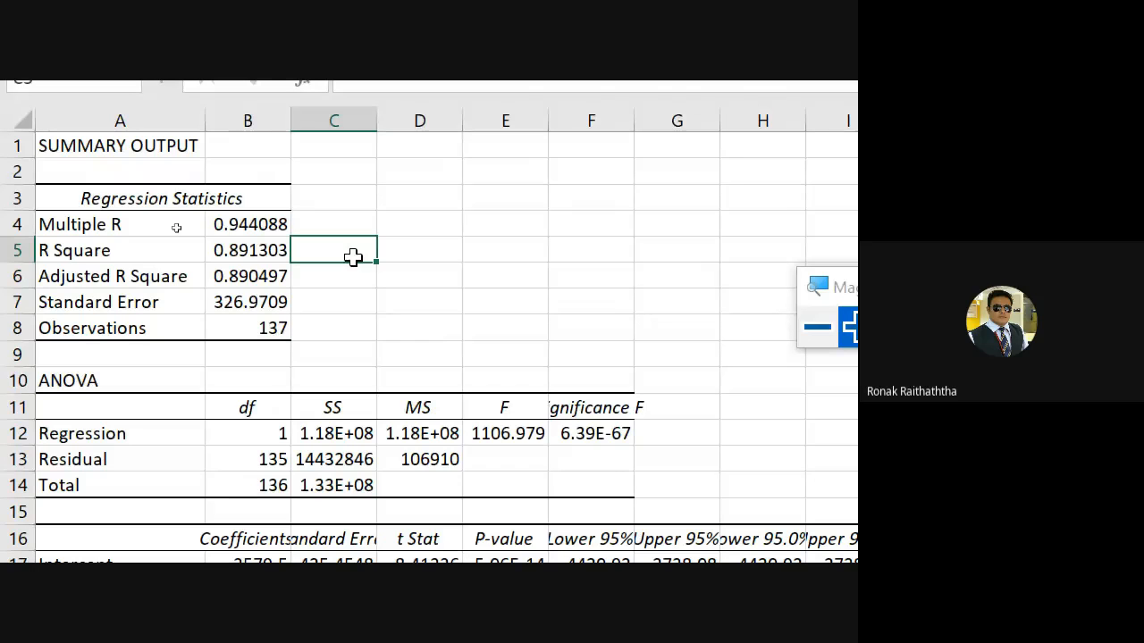
- Circle the Multiple R value in ink and add an arrow to a handwritten, circled Correlation label
mouse_move(300, 205)
left_mouse_down()
mouse_move(268, 240)
mouse_move(276, 200)
mouse_move(348, 214)
mouse_move(354, 235)
left_mouse_up()
mouse_move(400, 194)
left_mouse_down()
mouse_move(390, 223)
mouse_move(405, 227)
left_mouse_up()
left_click_drag(411, 211, 477, 211)
mouse_move(480, 176)
left_mouse_down()
mouse_move(483, 205)
mouse_move(523, 187)
left_mouse_up()
left_click(497, 167)
mouse_move(536, 148)
left_mouse_down()
mouse_move(494, 252)
mouse_move(514, 143)
left_mouse_up()
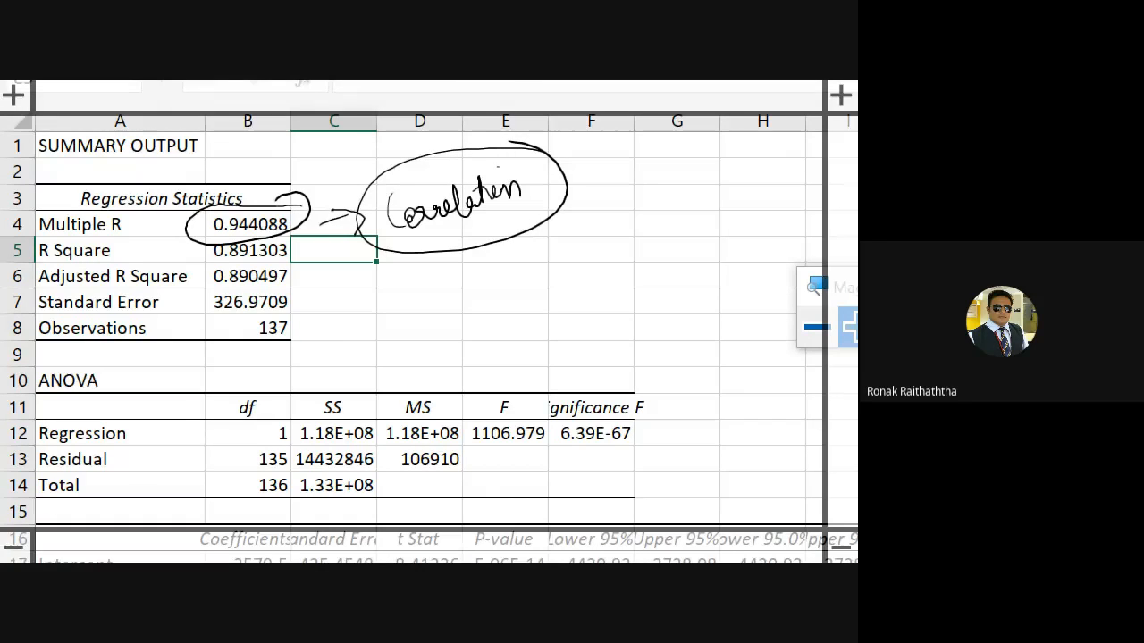
- Underline the R Square value in ink and sketch a graph with axes and a thick rising line beside the statistics
left_click_drag(175, 264, 287, 261)
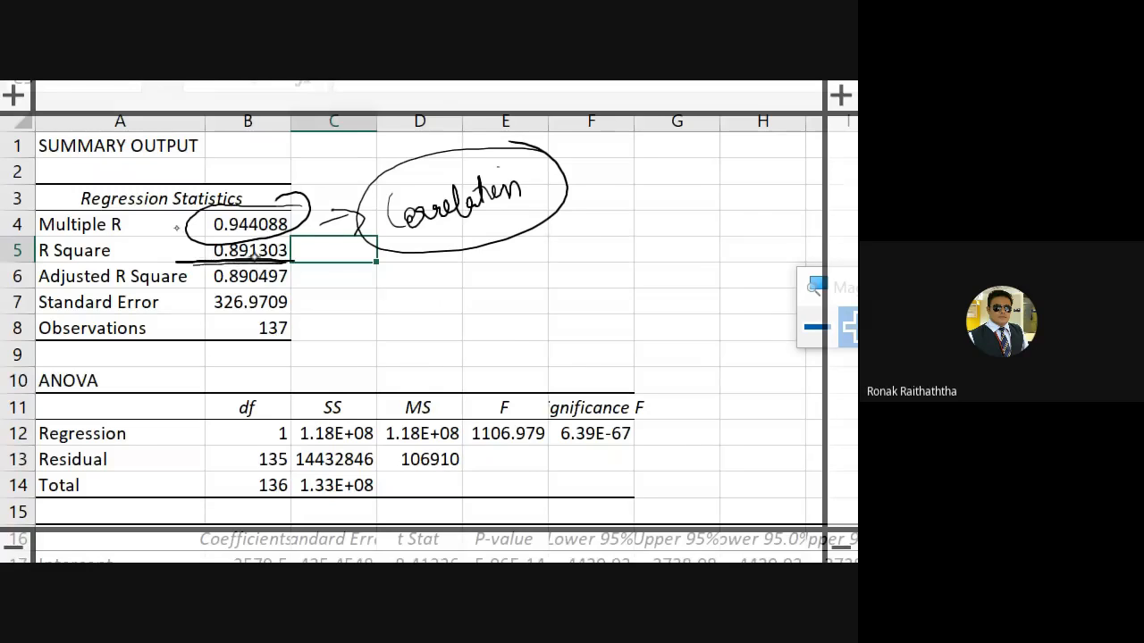
left_click_drag(598, 225, 606, 370)
left_click_drag(600, 318, 732, 227)
mouse_move(598, 225)
left_mouse_down()
mouse_move(688, 360)
mouse_move(759, 351)
left_mouse_up()
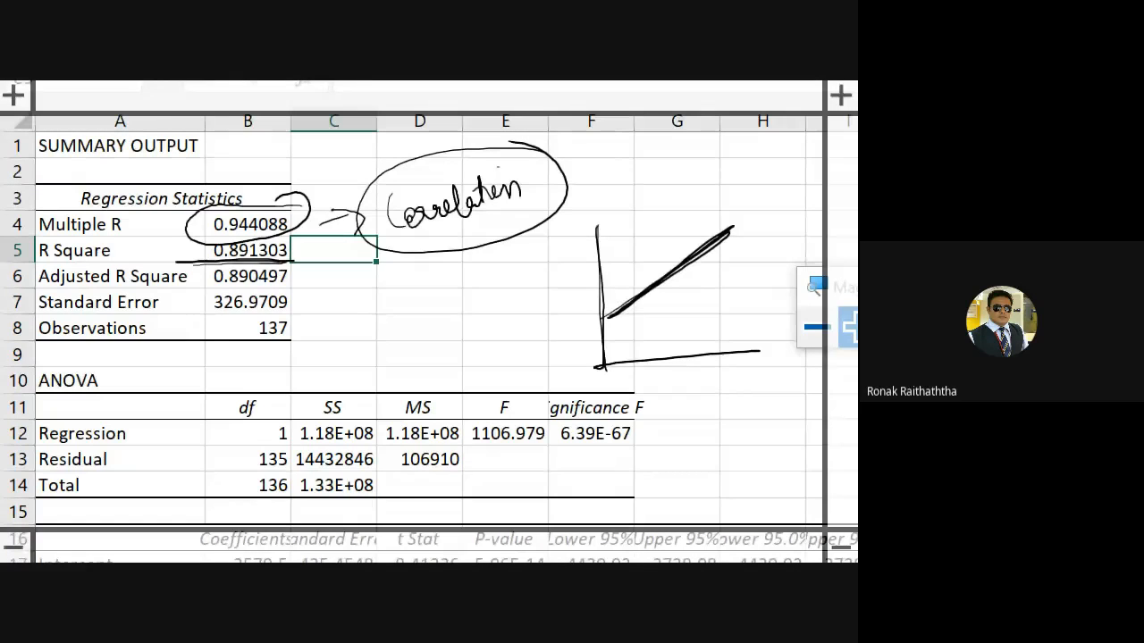
left_click_drag(600, 327, 731, 228)
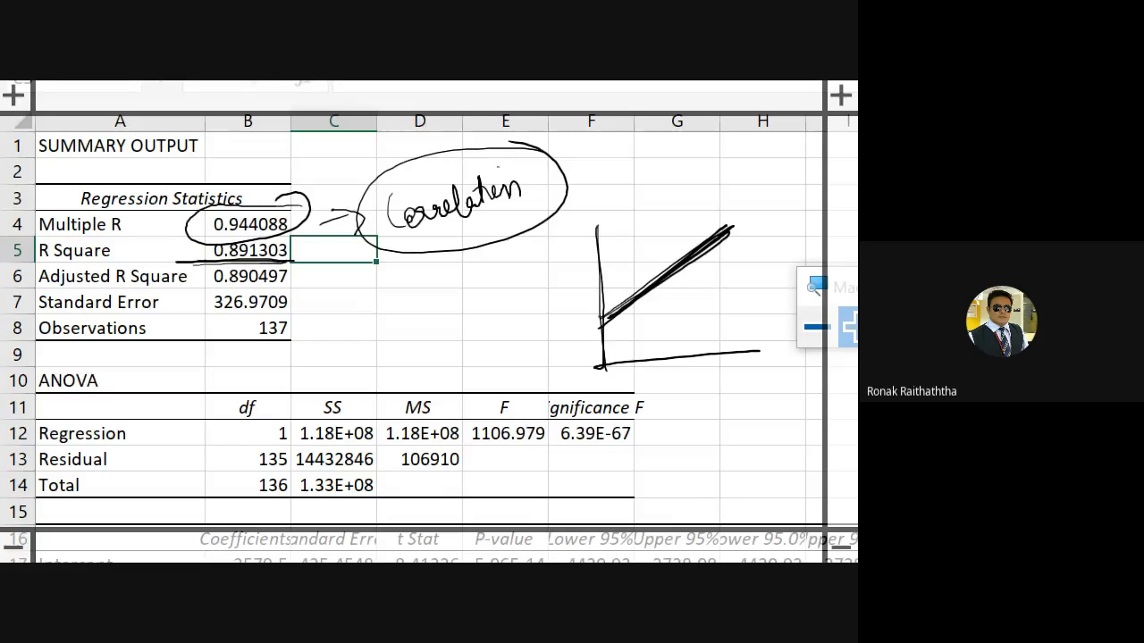
- Bracket the Adjusted R Square, Standard Error and Observations values in ink, and tick and circle the Intercept coefficient
mouse_move(288, 277)
left_mouse_down()
mouse_move(308, 280)
mouse_move(325, 344)
mouse_move(300, 362)
left_mouse_up()
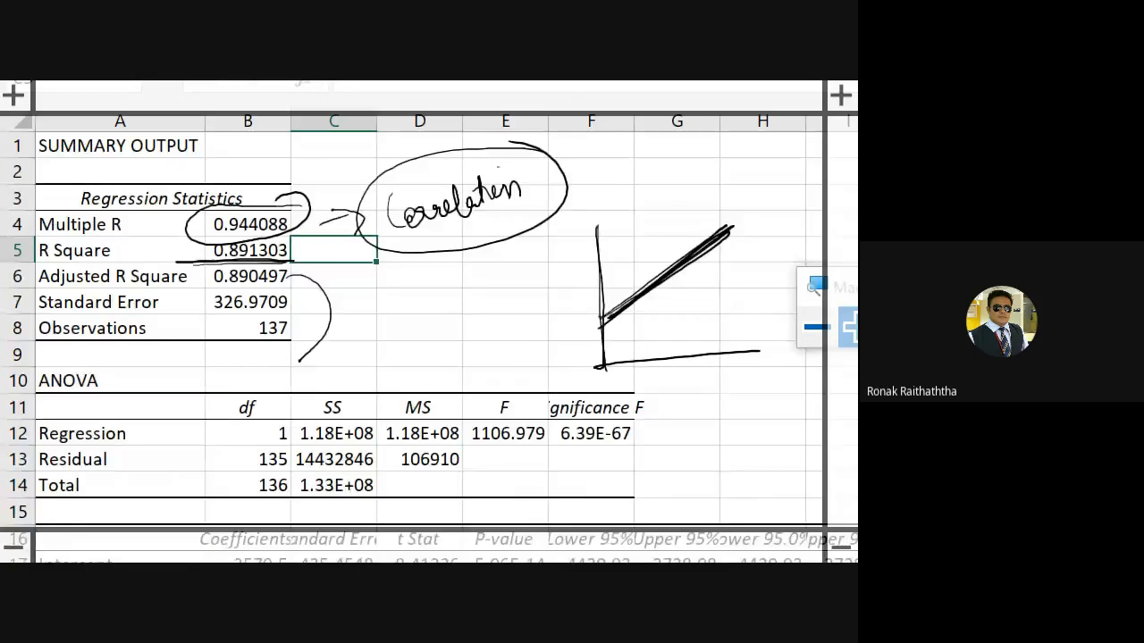
scroll(354, 355, "down", 3)
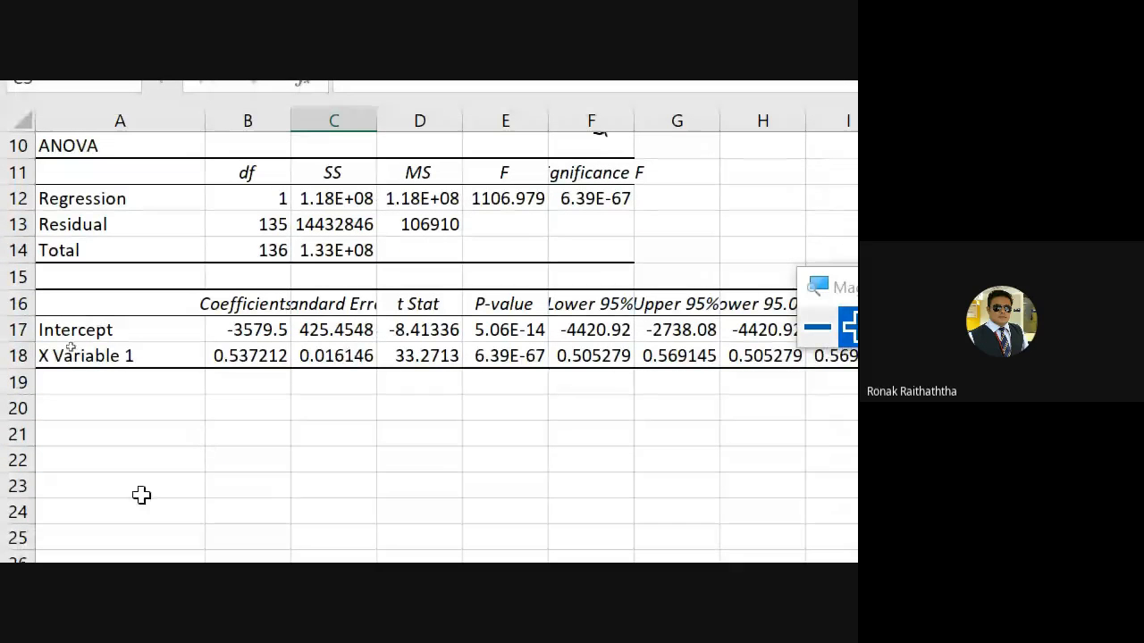
mouse_move(168, 342)
left_mouse_down()
mouse_move(302, 310)
mouse_move(195, 326)
mouse_move(254, 275)
left_mouse_up()
- Handwrite the regression equation Nifty = Intercept + β (Dowjones) in ink below the coefficients table
left_click_drag(207, 449, 239, 449)
mouse_move(254, 420)
left_mouse_down()
mouse_move(258, 458)
mouse_move(284, 429)
mouse_move(288, 448)
left_mouse_up()
left_click_drag(315, 426, 332, 424)
mouse_move(315, 432)
left_mouse_down()
mouse_move(378, 425)
mouse_move(386, 404)
mouse_move(332, 426)
left_mouse_up()
mouse_move(388, 420)
left_mouse_down()
mouse_move(471, 412)
mouse_move(492, 436)
left_mouse_up()
left_click_drag(481, 408, 563, 407)
mouse_move(550, 397)
left_mouse_down()
mouse_move(552, 422)
mouse_move(592, 424)
left_mouse_up()
mouse_move(657, 393)
left_mouse_down()
mouse_move(659, 428)
mouse_move(706, 417)
mouse_move(756, 433)
left_mouse_up()
mouse_move(757, 409)
left_mouse_down()
mouse_move(790, 416)
mouse_move(791, 434)
left_mouse_up()
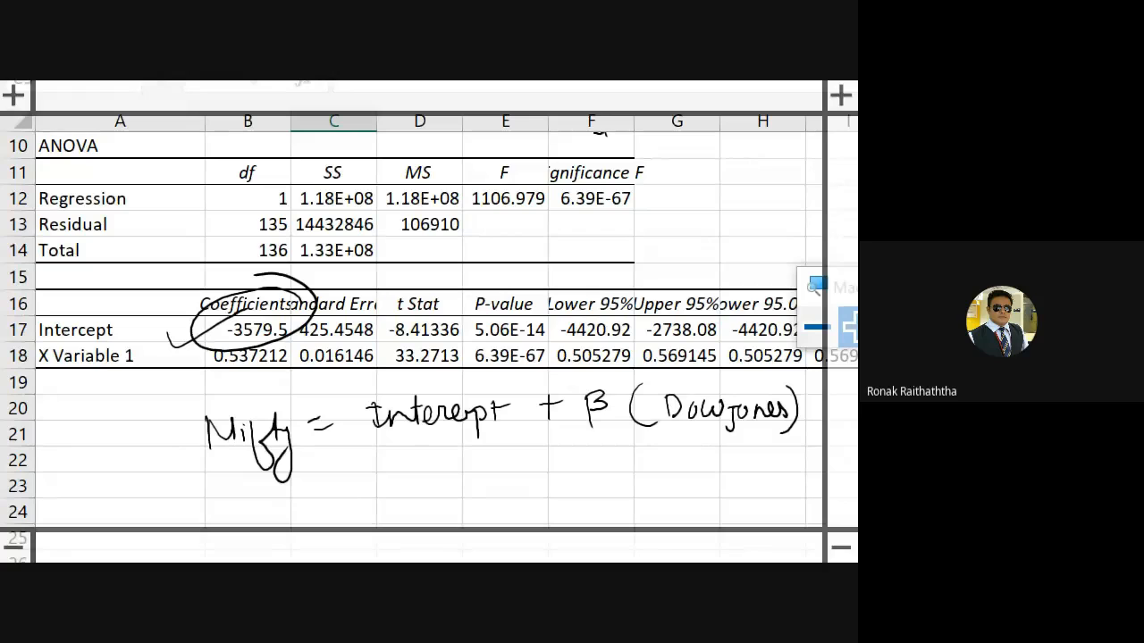
- Consult the Dow Jones closing prices on the Correlation & Regression sheet and handwrite (28,018) beneath Dowjones in the Sheet2 equation
mouse_move(683, 459)
left_mouse_down()
mouse_move(683, 495)
mouse_move(711, 489)
left_mouse_up()
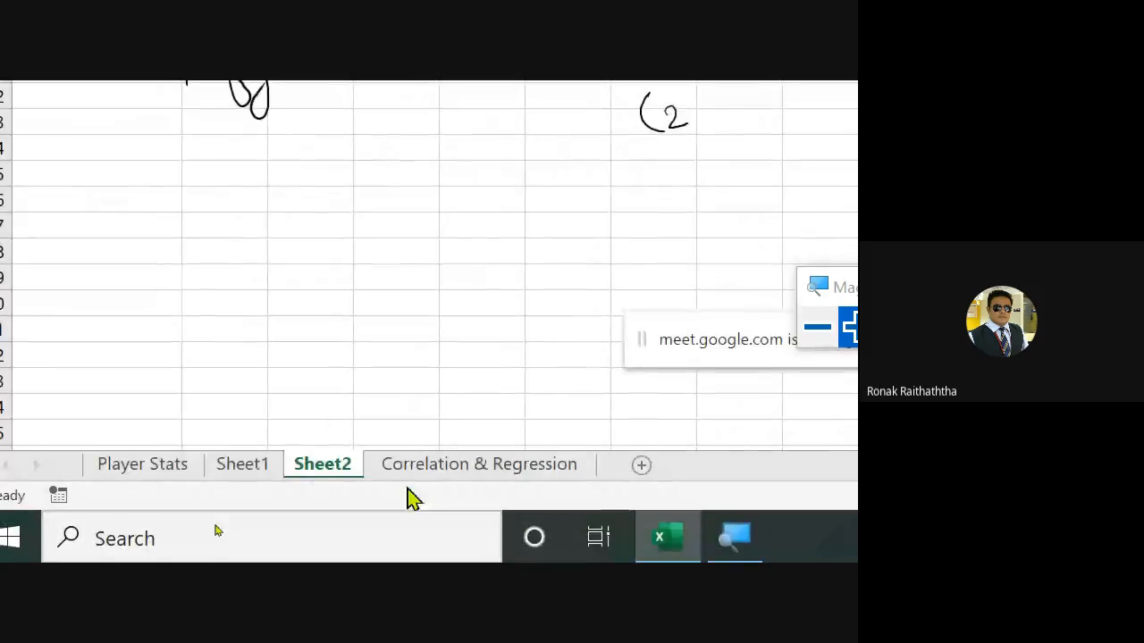
left_click(451, 463)
scroll(139, 233, "up", 20)
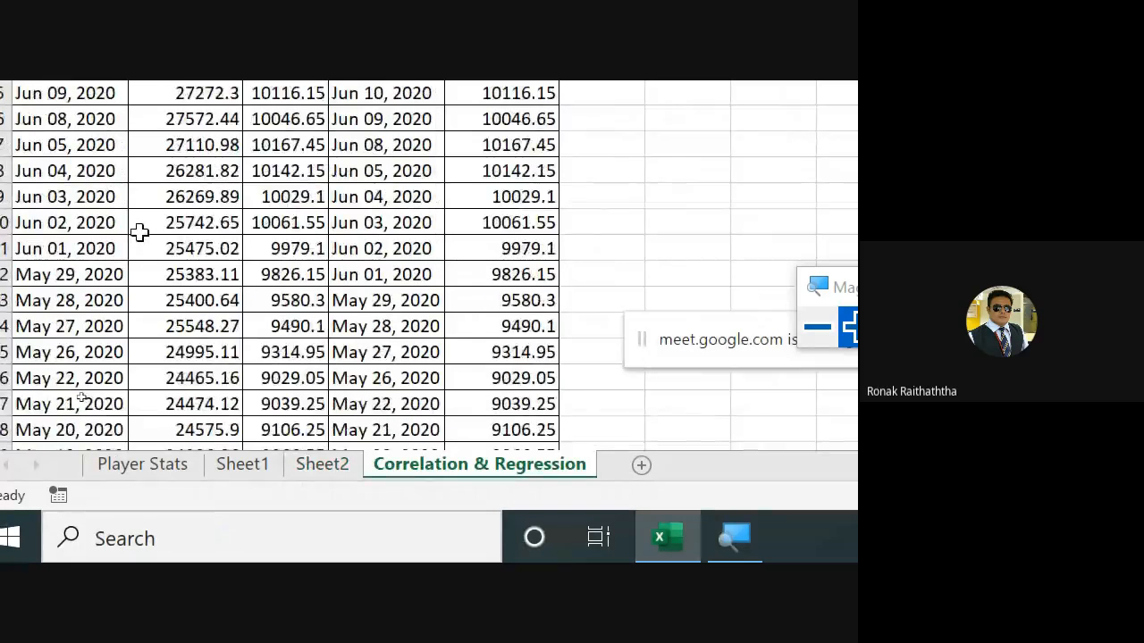
scroll(139, 233, "up", 6)
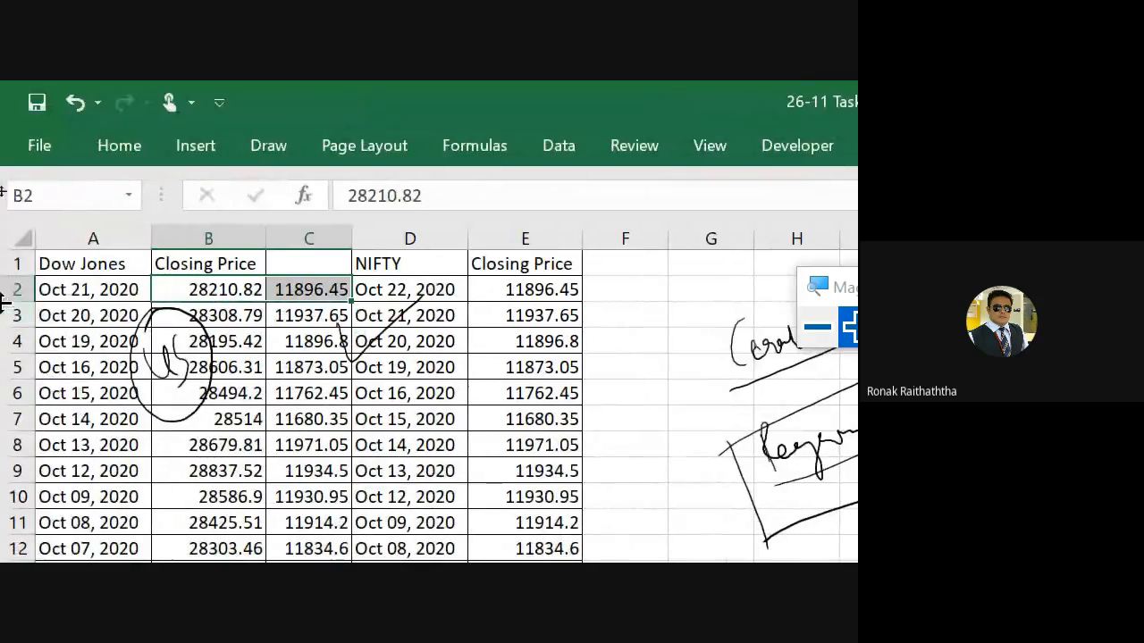
left_click(174, 292)
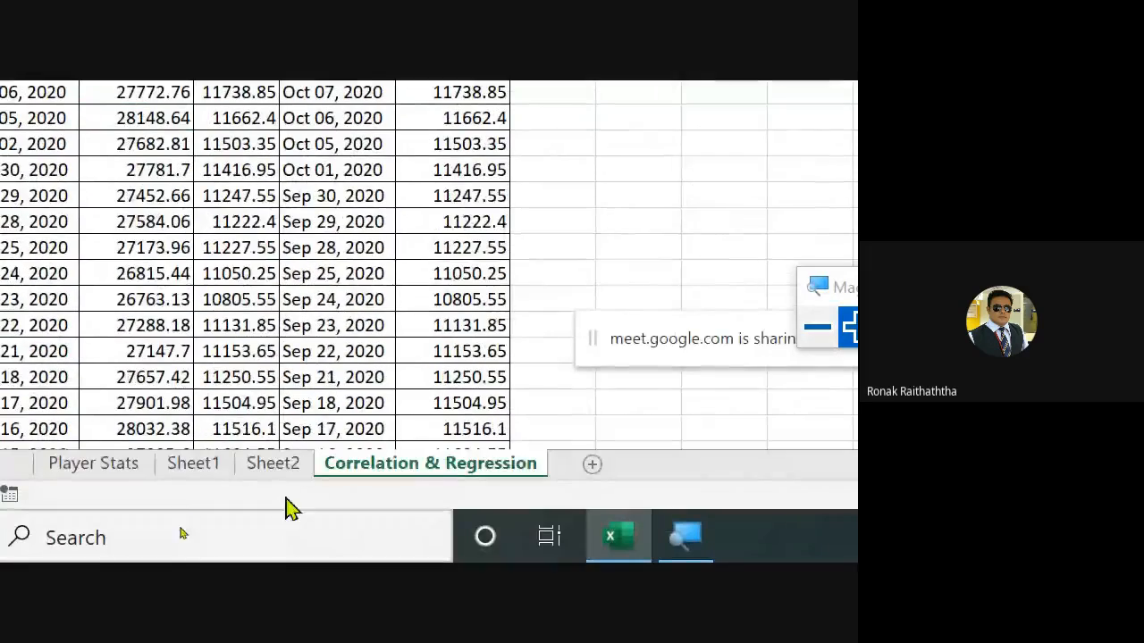
left_click(289, 462)
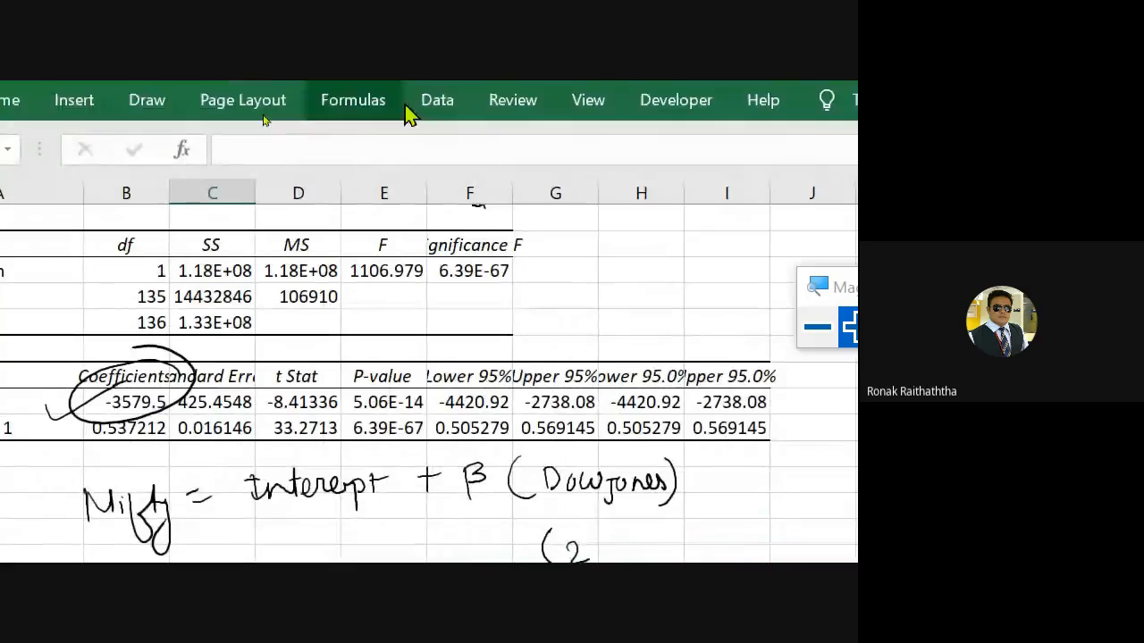
mouse_move(618, 404)
left_mouse_down()
mouse_move(622, 425)
mouse_move(657, 407)
mouse_move(665, 427)
left_mouse_up()
mouse_move(681, 400)
left_mouse_down()
mouse_move(679, 420)
mouse_move(704, 440)
left_mouse_up()
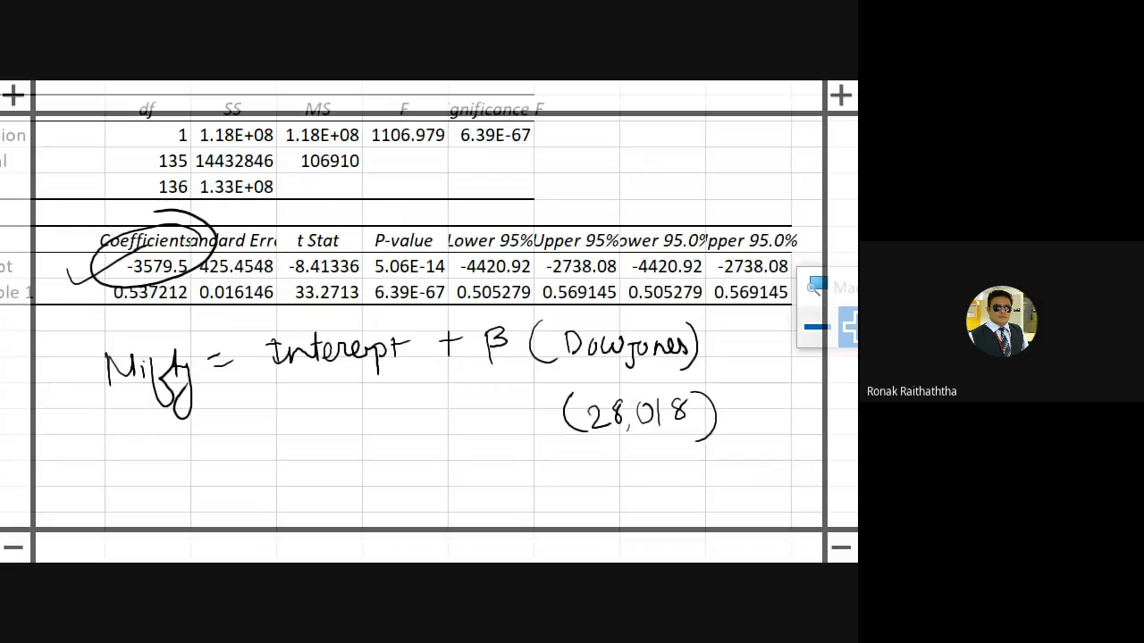
- Circle the X Variable 1 coefficient in ink and handwrite -3579.5 + 0.5372 in front of (28,018)
mouse_move(179, 277)
left_mouse_down()
mouse_move(105, 320)
mouse_move(187, 278)
left_mouse_up()
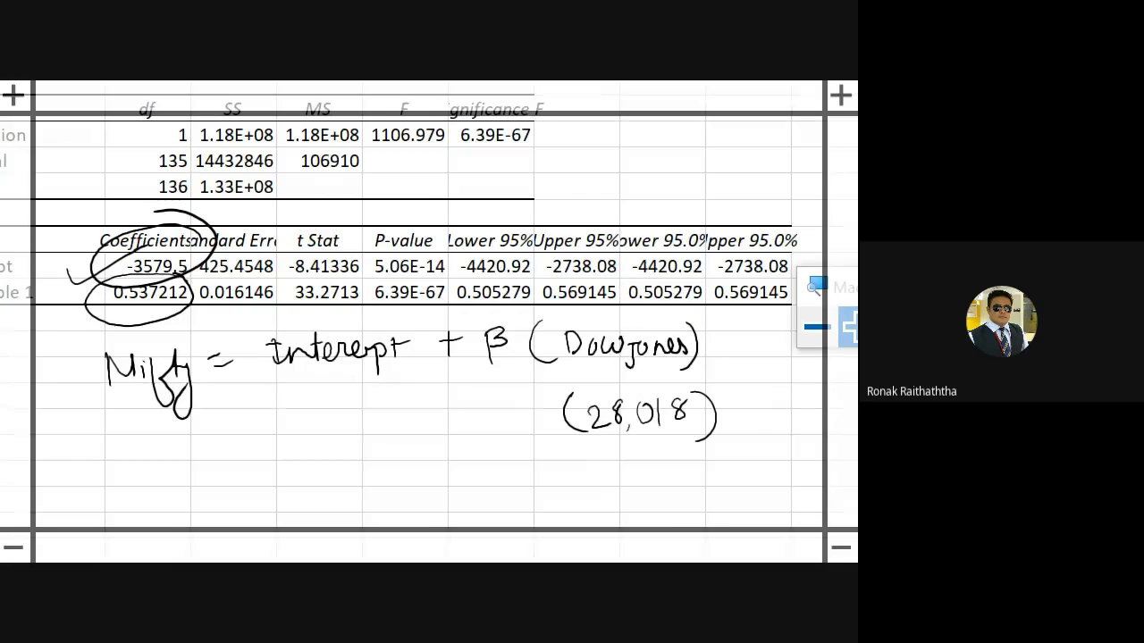
mouse_move(473, 427)
left_mouse_down()
mouse_move(489, 446)
mouse_move(517, 428)
mouse_move(508, 440)
left_mouse_up()
left_click(483, 446)
mouse_move(489, 465)
left_mouse_down()
mouse_move(502, 462)
mouse_move(495, 486)
mouse_move(542, 473)
left_mouse_up()
mouse_move(423, 427)
left_mouse_down()
mouse_move(424, 457)
mouse_move(439, 430)
left_mouse_up()
mouse_move(249, 463)
left_mouse_down()
mouse_move(284, 453)
mouse_move(282, 475)
mouse_move(309, 465)
left_mouse_up()
mouse_move(312, 443)
left_mouse_down()
mouse_move(326, 439)
mouse_move(328, 460)
mouse_move(350, 458)
mouse_move(386, 421)
left_mouse_up()
left_click(364, 454)
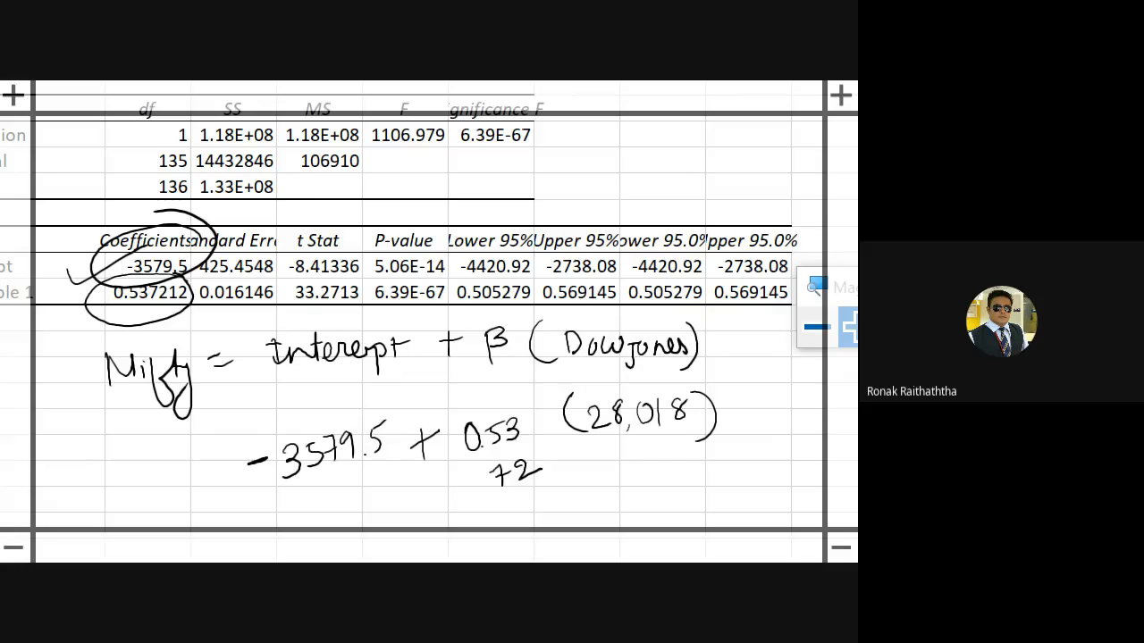
- Circle the handwritten 28,018 in ink and draw an outlined question mark beneath Nifty in the equation
scroll(27, 285, "up", 3)
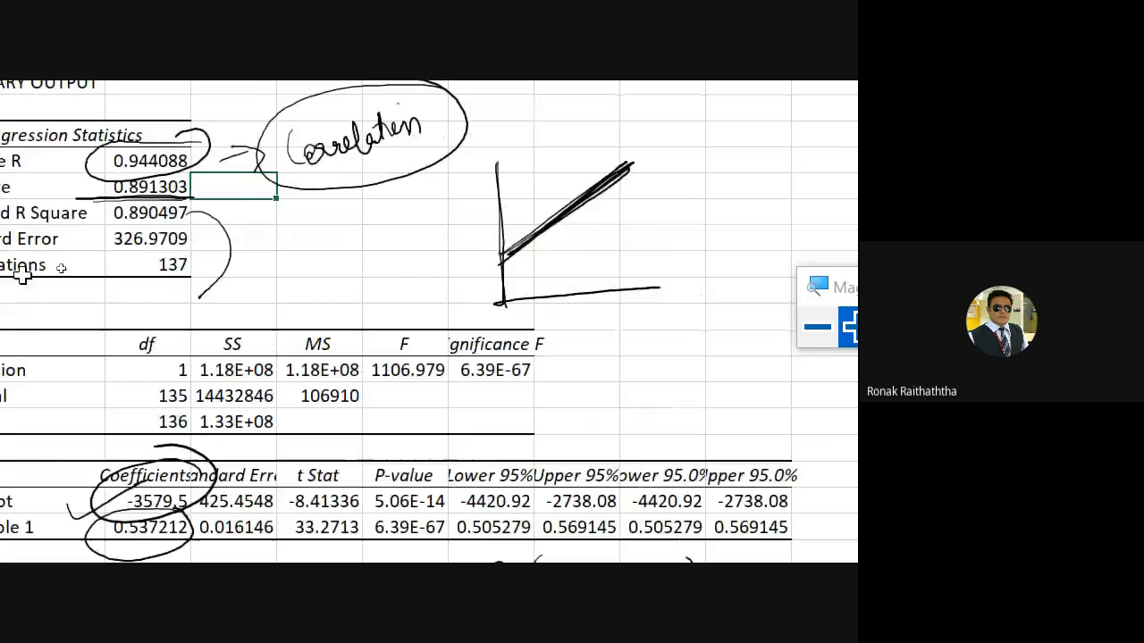
scroll(40, 268, "down", 4)
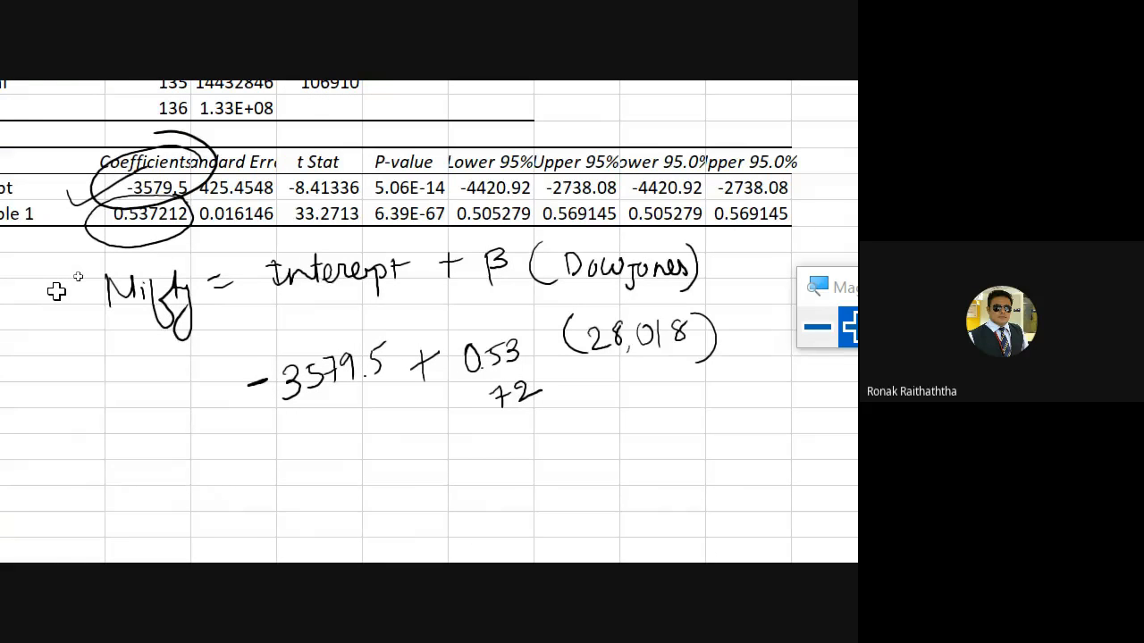
scroll(57, 292, "up", 4)
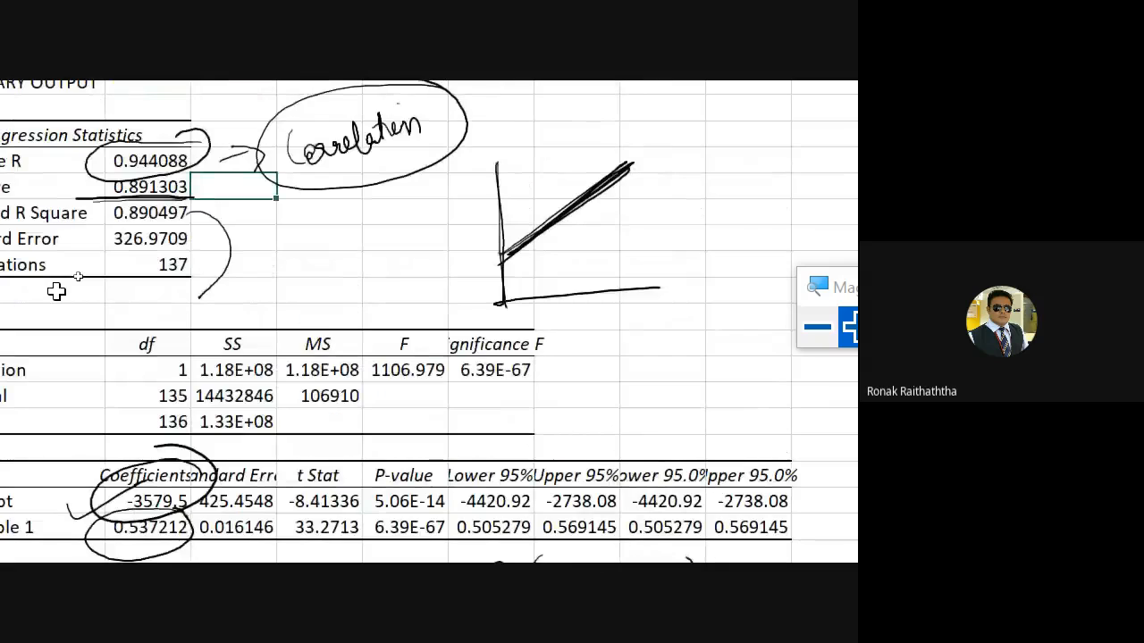
scroll(57, 292, "down", 5)
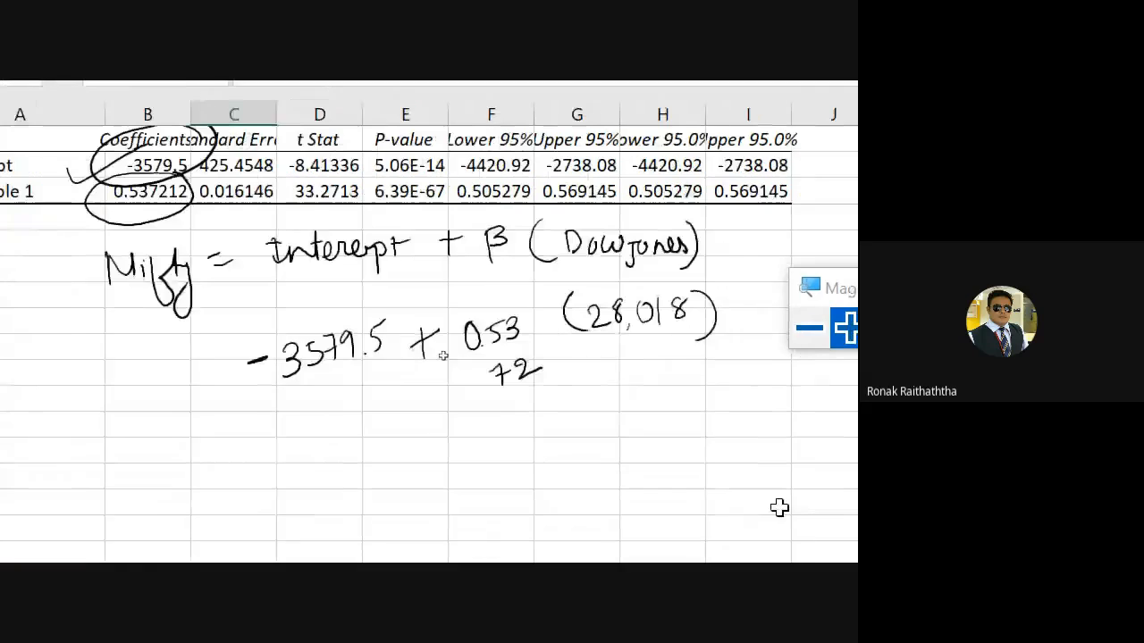
mouse_move(703, 299)
left_mouse_down()
mouse_move(660, 279)
mouse_move(738, 302)
left_mouse_up()
left_click_drag(116, 372, 132, 409)
left_click(151, 414)
mouse_move(83, 367)
left_mouse_down()
mouse_move(132, 475)
mouse_move(85, 364)
left_mouse_up()
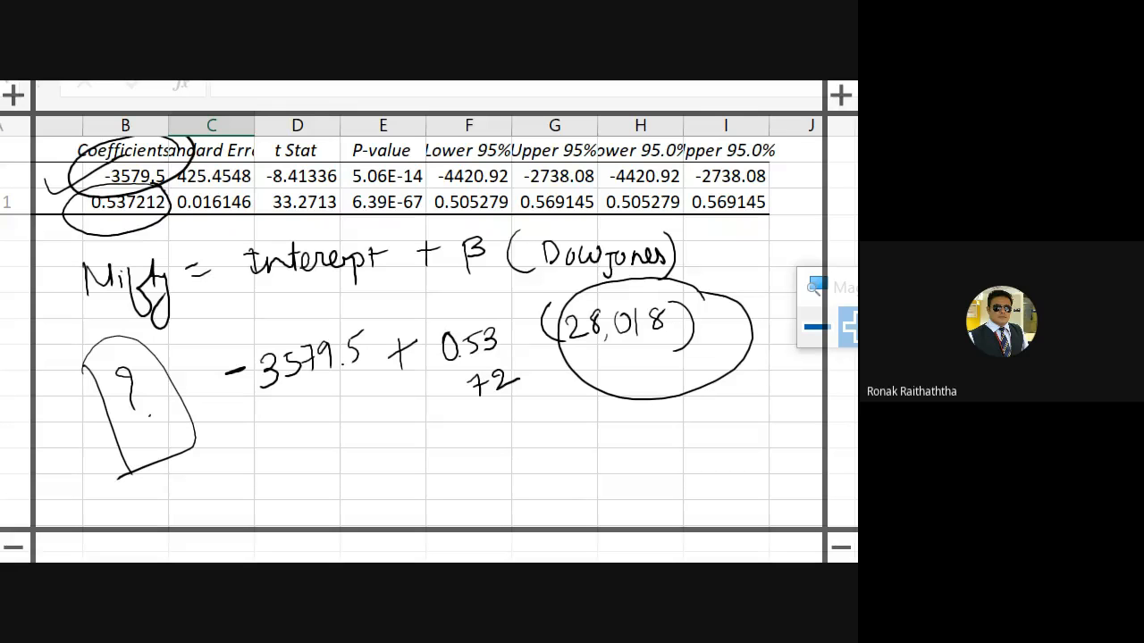
- Reduce the screen magnification to 100%, switch to the Google Meet call and stop sharing the screen
left_click(818, 327)
key("alt+Tab")
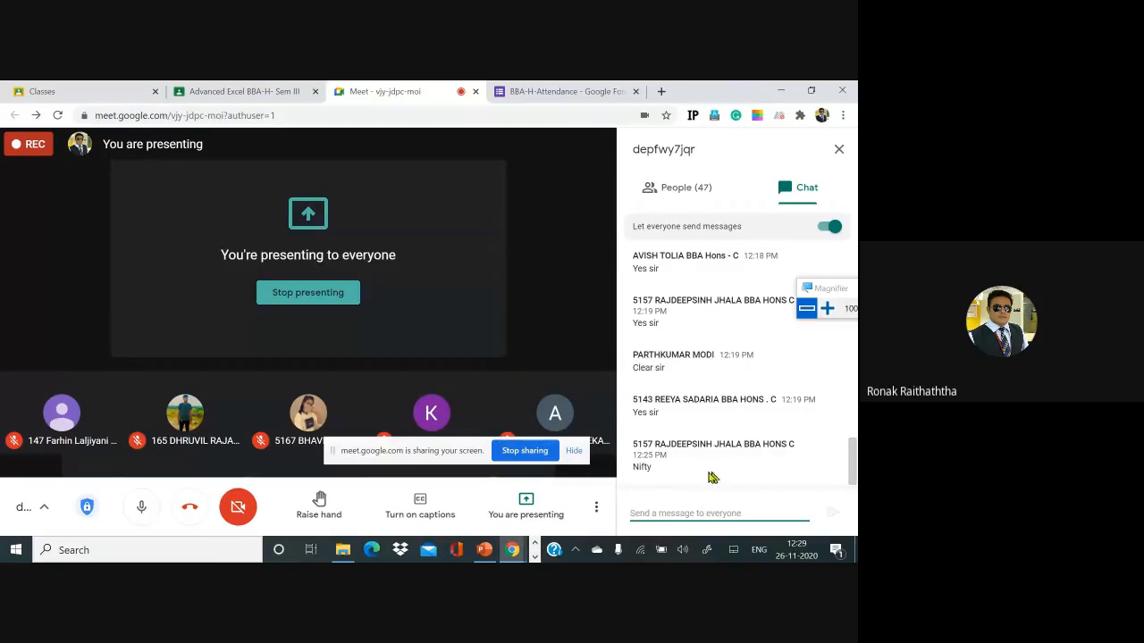
left_click(525, 451)
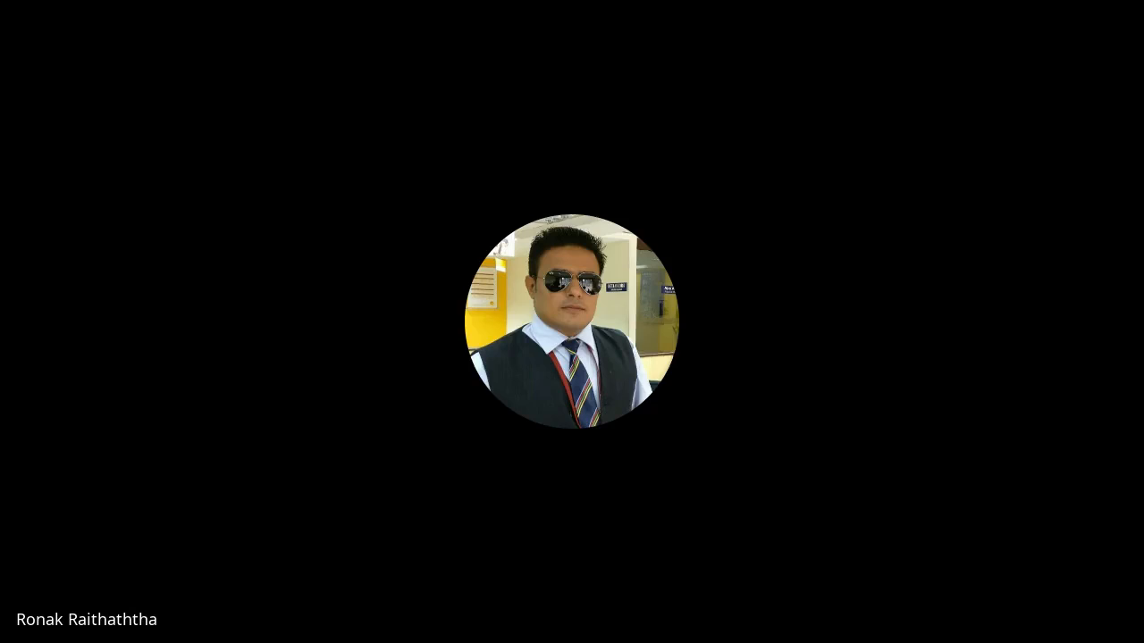